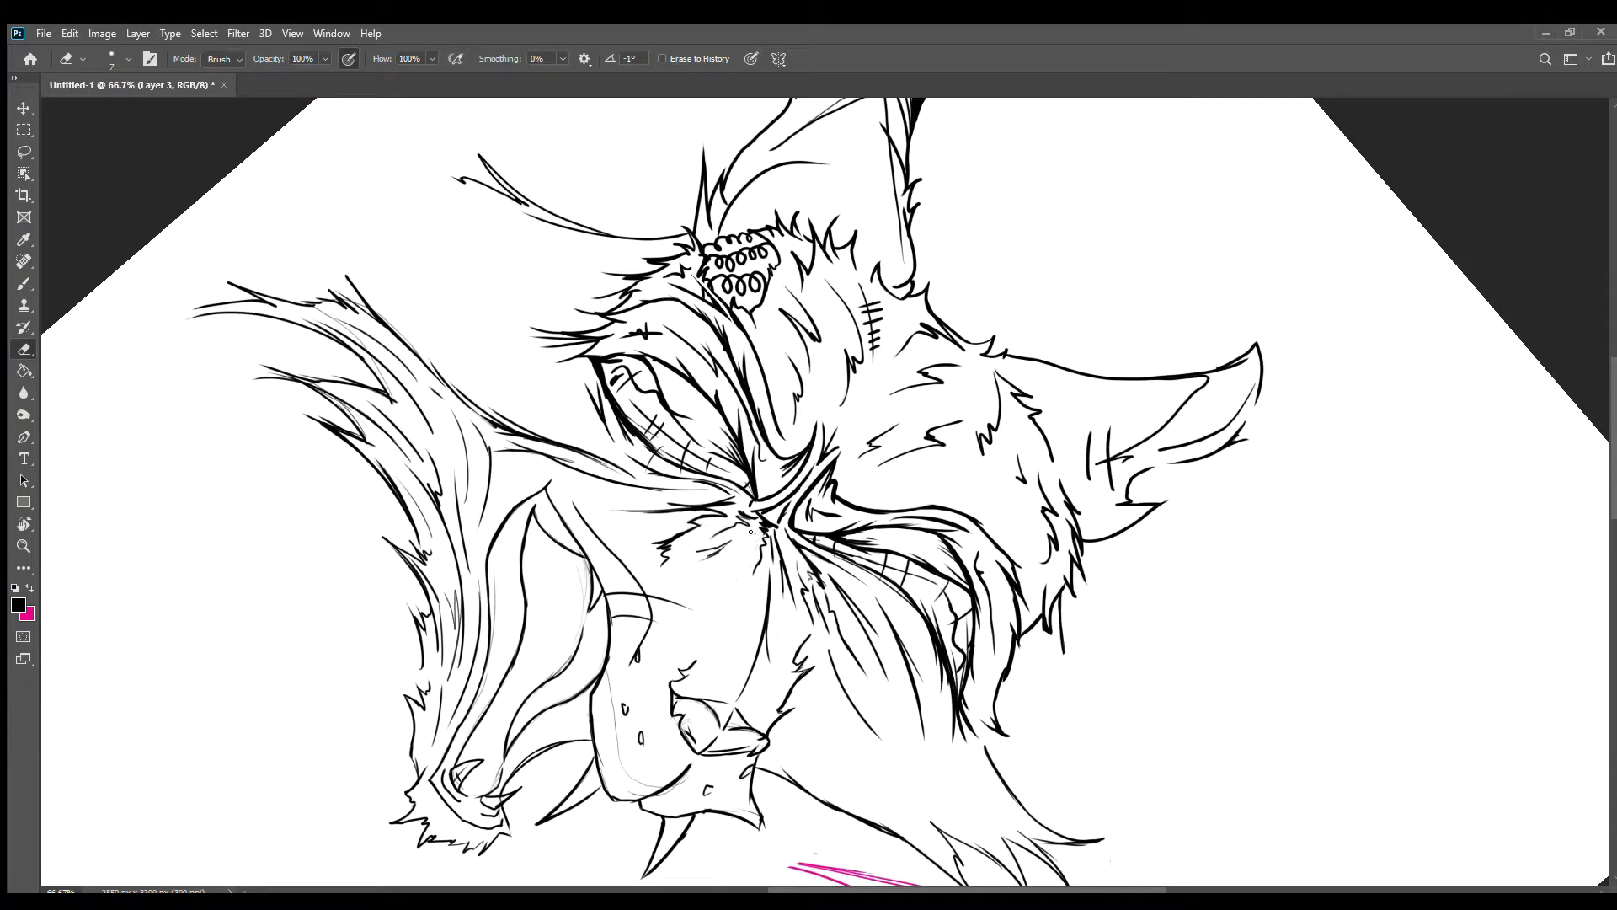
Step: Sketch a thin, jagged fur outline for the mane around the cheek, from the ear to below the muzzle
key("b")
key("r")
left_click_drag(850, 777, 758, 522)
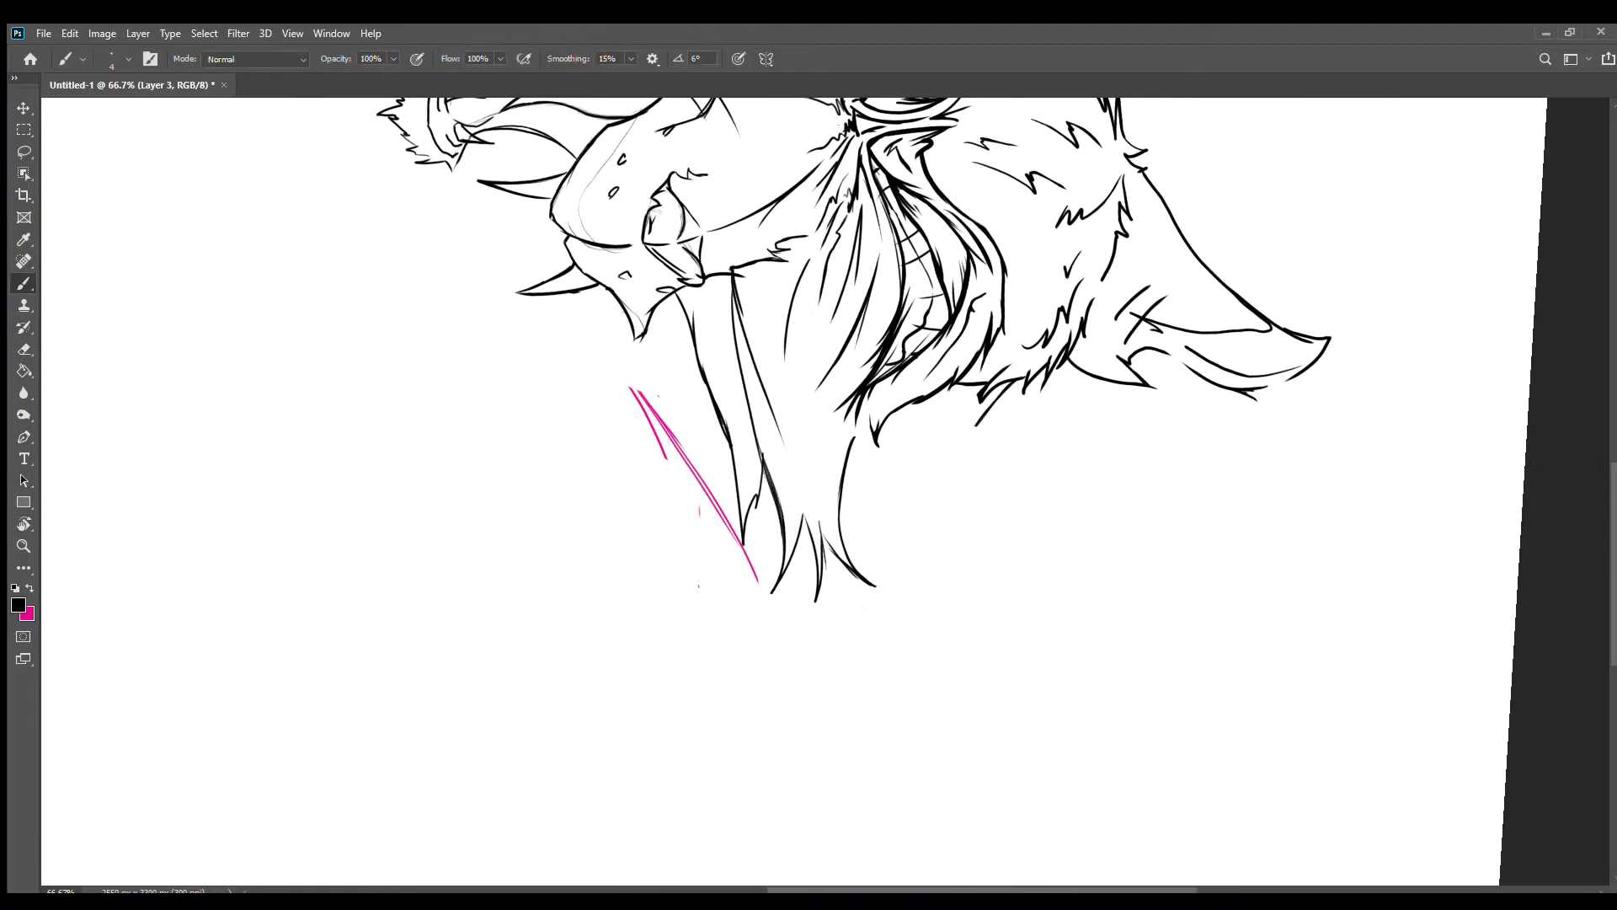
scroll(927, 405, "up", 5)
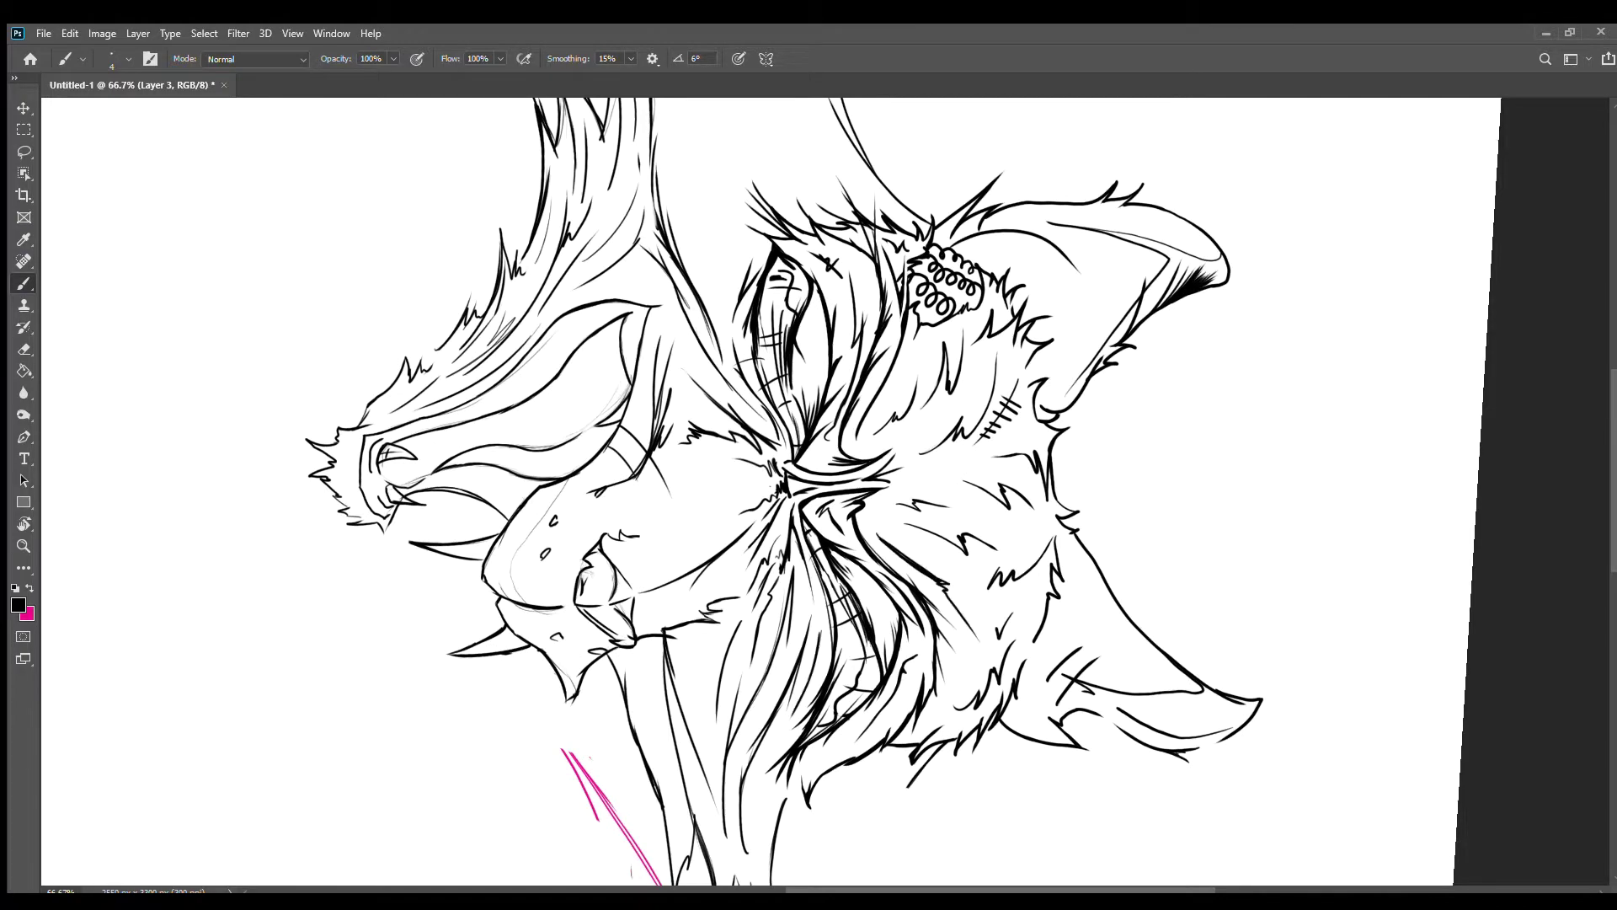
scroll(842, 505, "down", 4)
left_click_drag(875, 443, 834, 589)
left_click_drag(414, 551, 784, 733)
key("r")
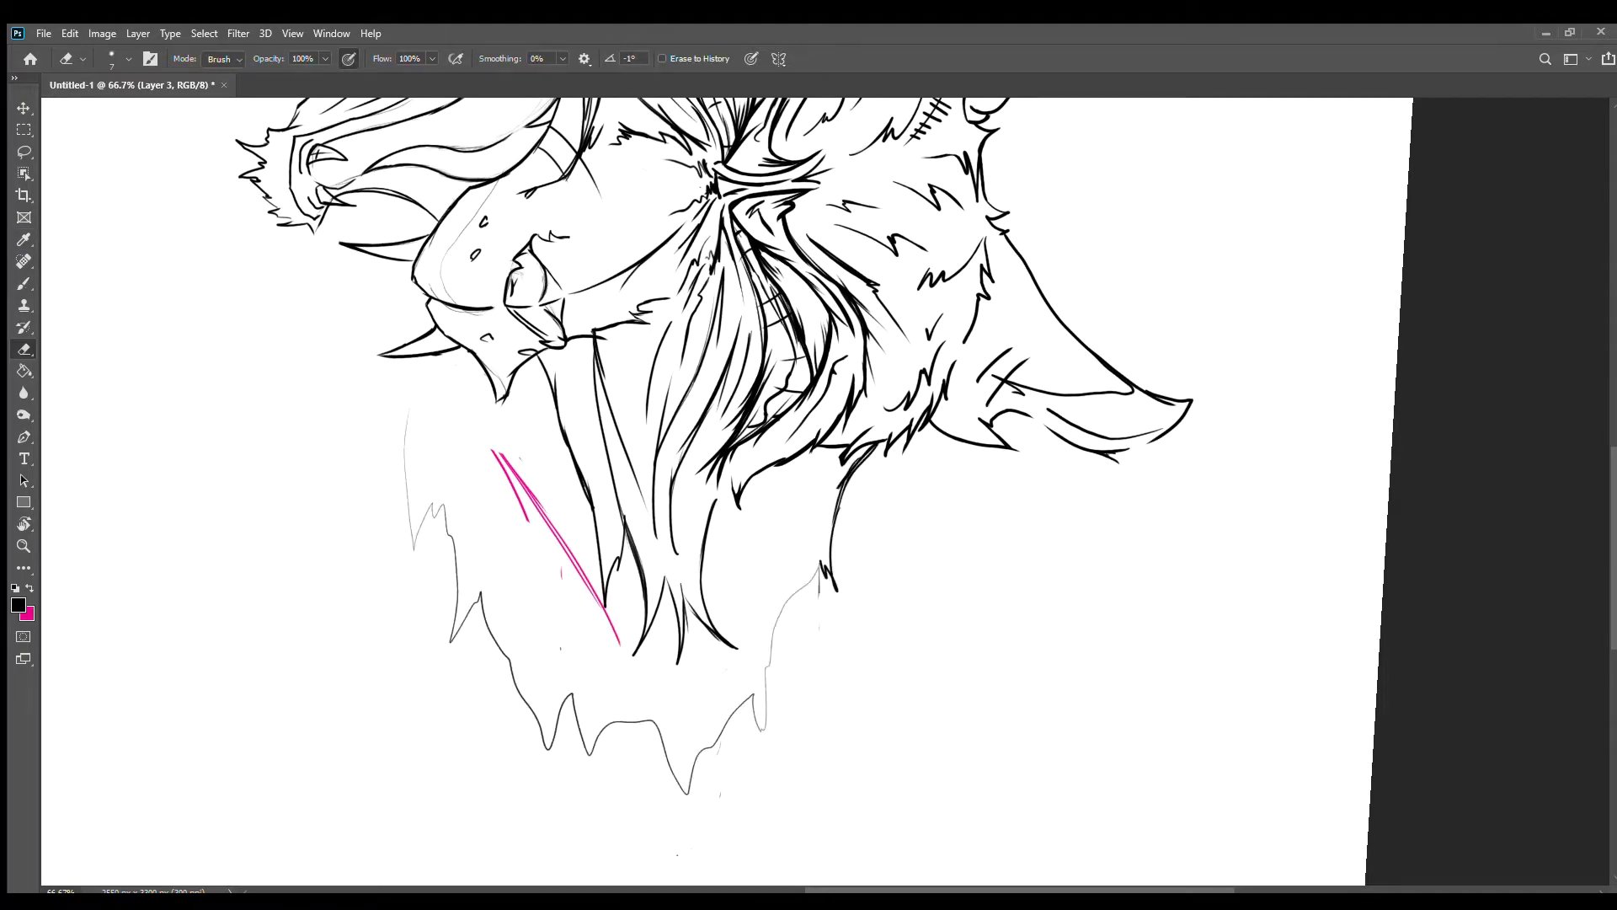
Step: Remove the pink guide strokes, then shrink the head line art to about 68% and rotate it about 19.6 degrees
key("ctrl+minus")
key("ctrl+minus")
mouse_move(703, 434)
left_mouse_down()
mouse_move(759, 379)
mouse_move(704, 434)
left_mouse_up()
key("e")
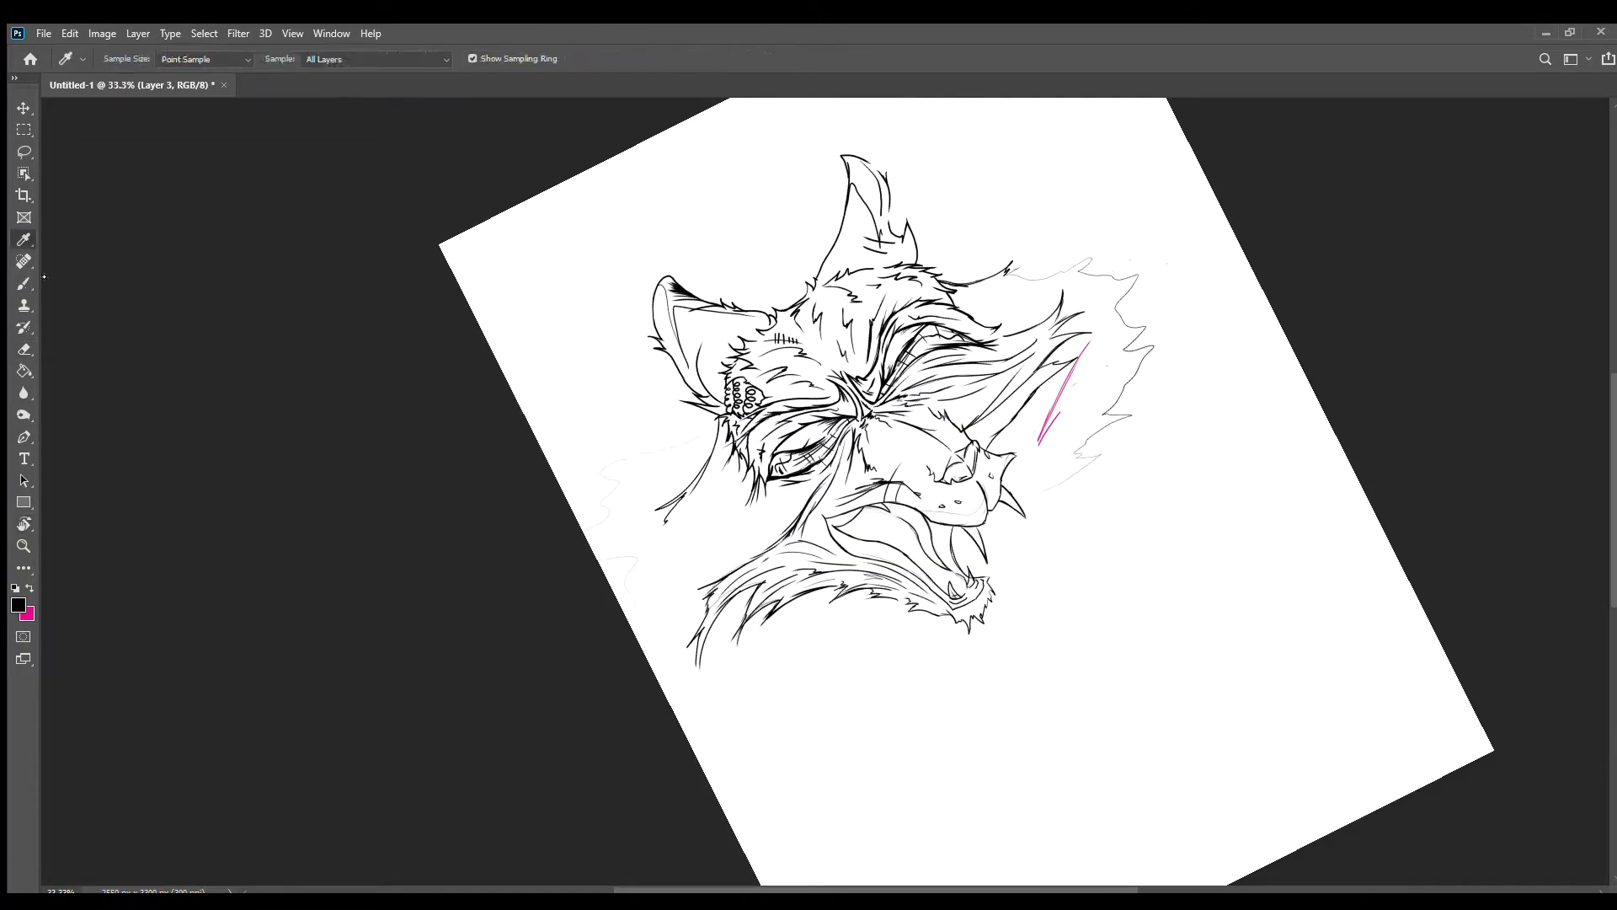
key("Delete")
key("ctrl+t")
mouse_move(1278, 697)
left_mouse_down()
mouse_move(1482, 766)
mouse_move(1175, 314)
mouse_move(996, 715)
left_mouse_up()
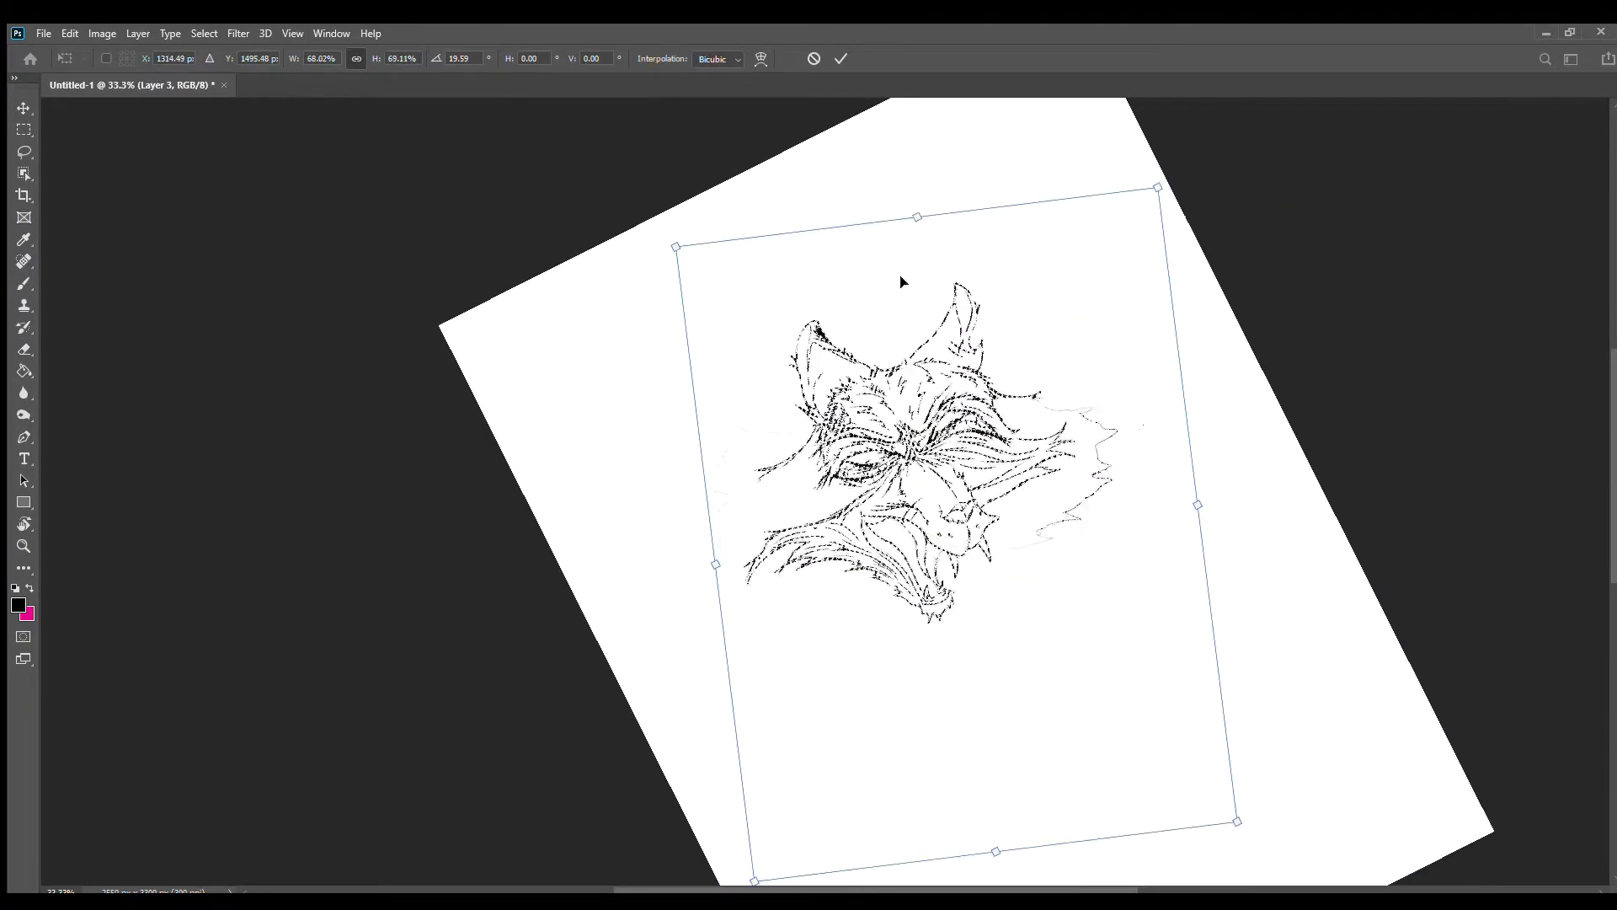
key("Return")
Step: Ink the spiky mane outline behind the stitched ear with bold strokes over the thin sketch
key("b")
key("ctrl+plus")
key("ctrl+plus")
key("ctrl+plus")
left_click_drag(806, 768, 979, 327)
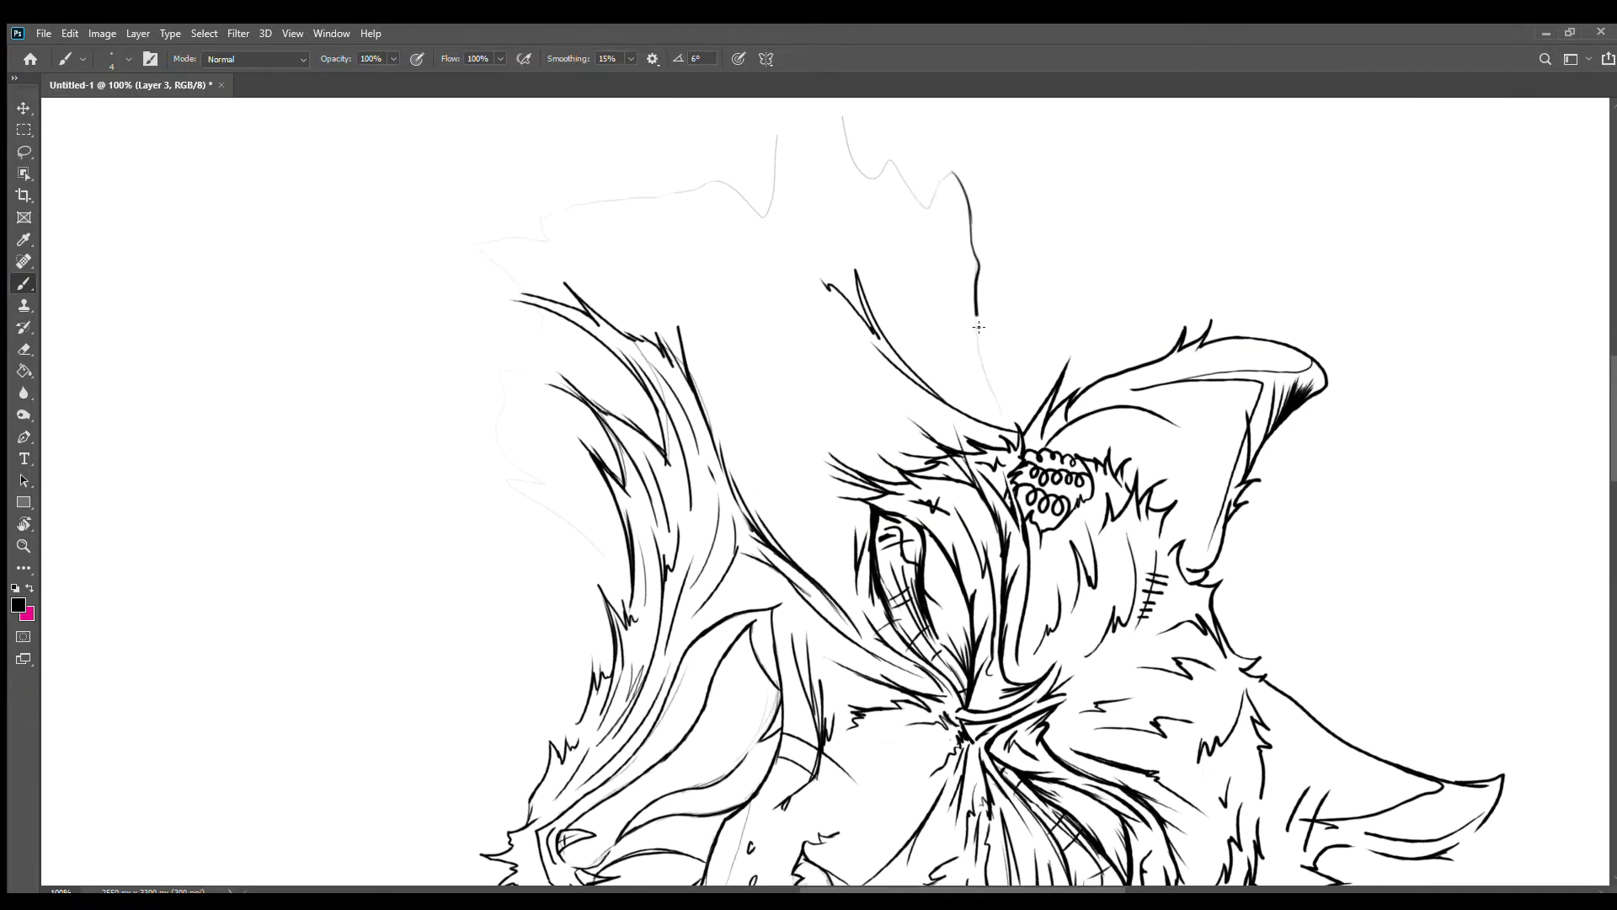
left_click_drag(875, 179, 734, 360)
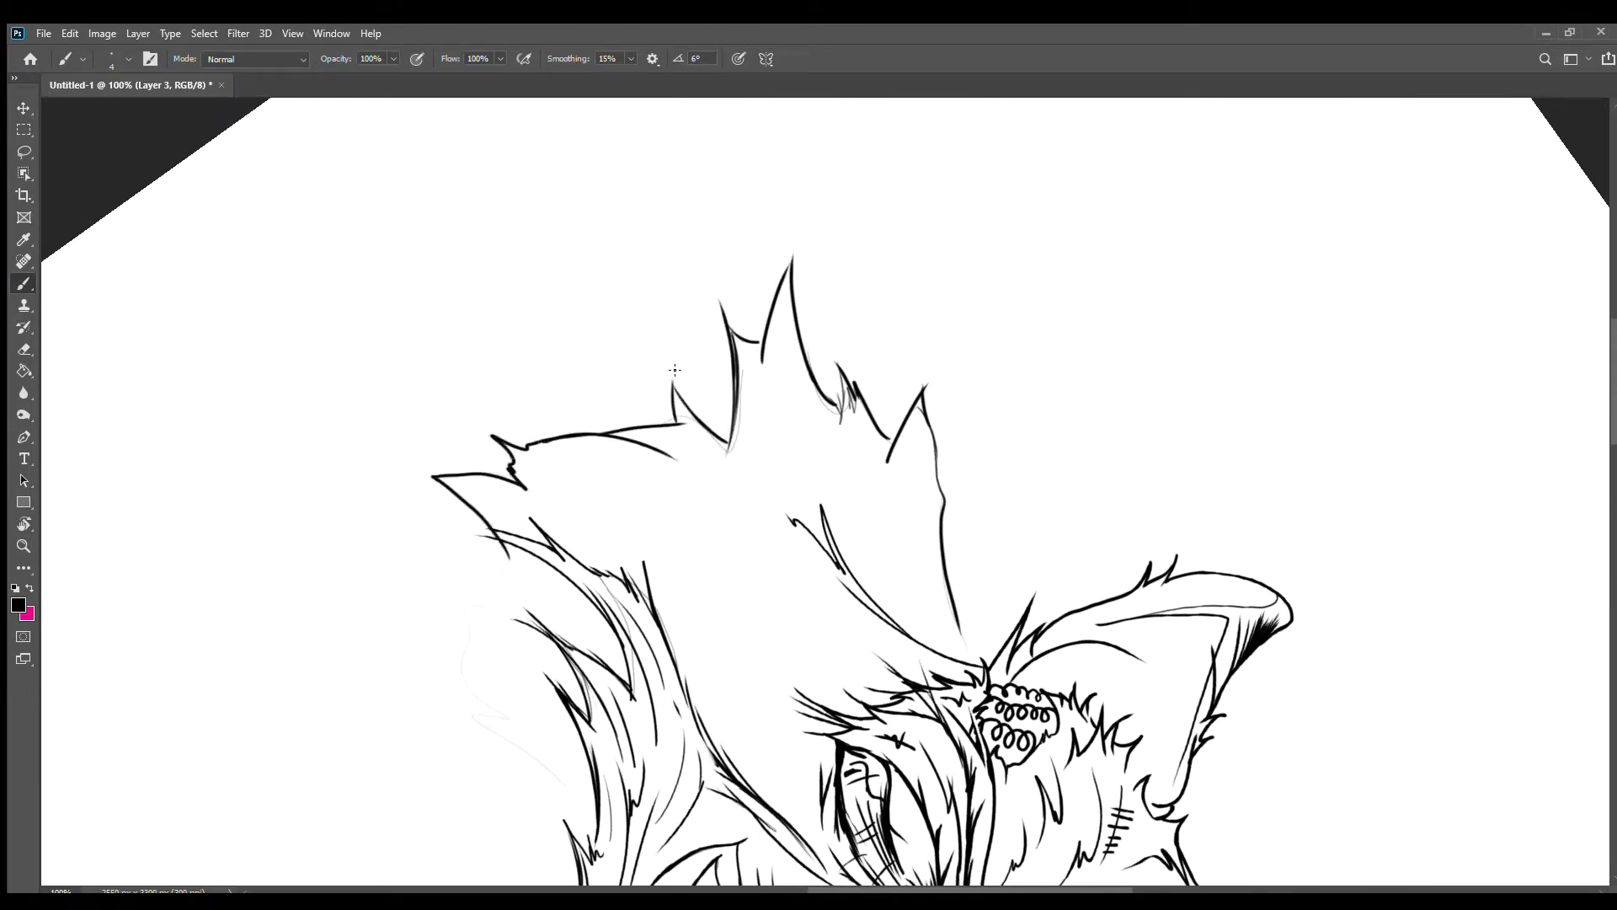
Step: Ink the jagged mane outline around the opposite cheek, following the thin sketch from below the ear toward the muzzle
left_click_drag(474, 696, 837, 553)
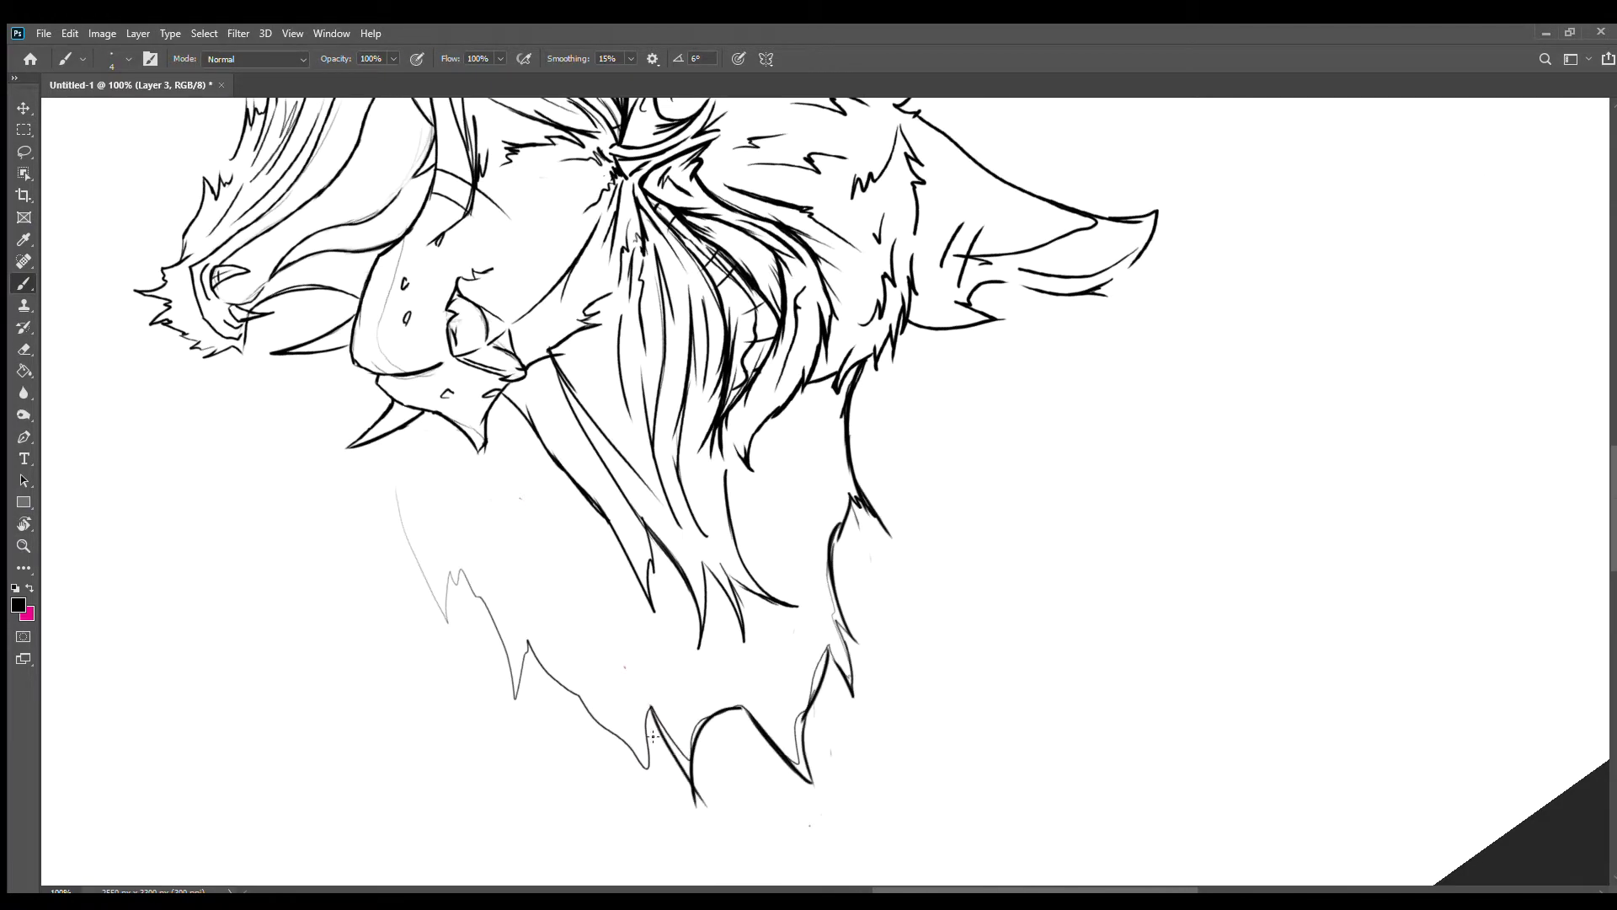
mouse_move(653, 735)
left_mouse_down()
mouse_move(530, 658)
mouse_move(423, 557)
left_mouse_up()
left_click_drag(855, 718, 836, 615)
Step: Finish inking the mane on the open-jaw side and add long curved fur strokes inside it
mouse_move(835, 615)
left_mouse_down()
mouse_move(758, 548)
mouse_move(725, 337)
left_mouse_up()
left_click_drag(725, 337, 673, 516)
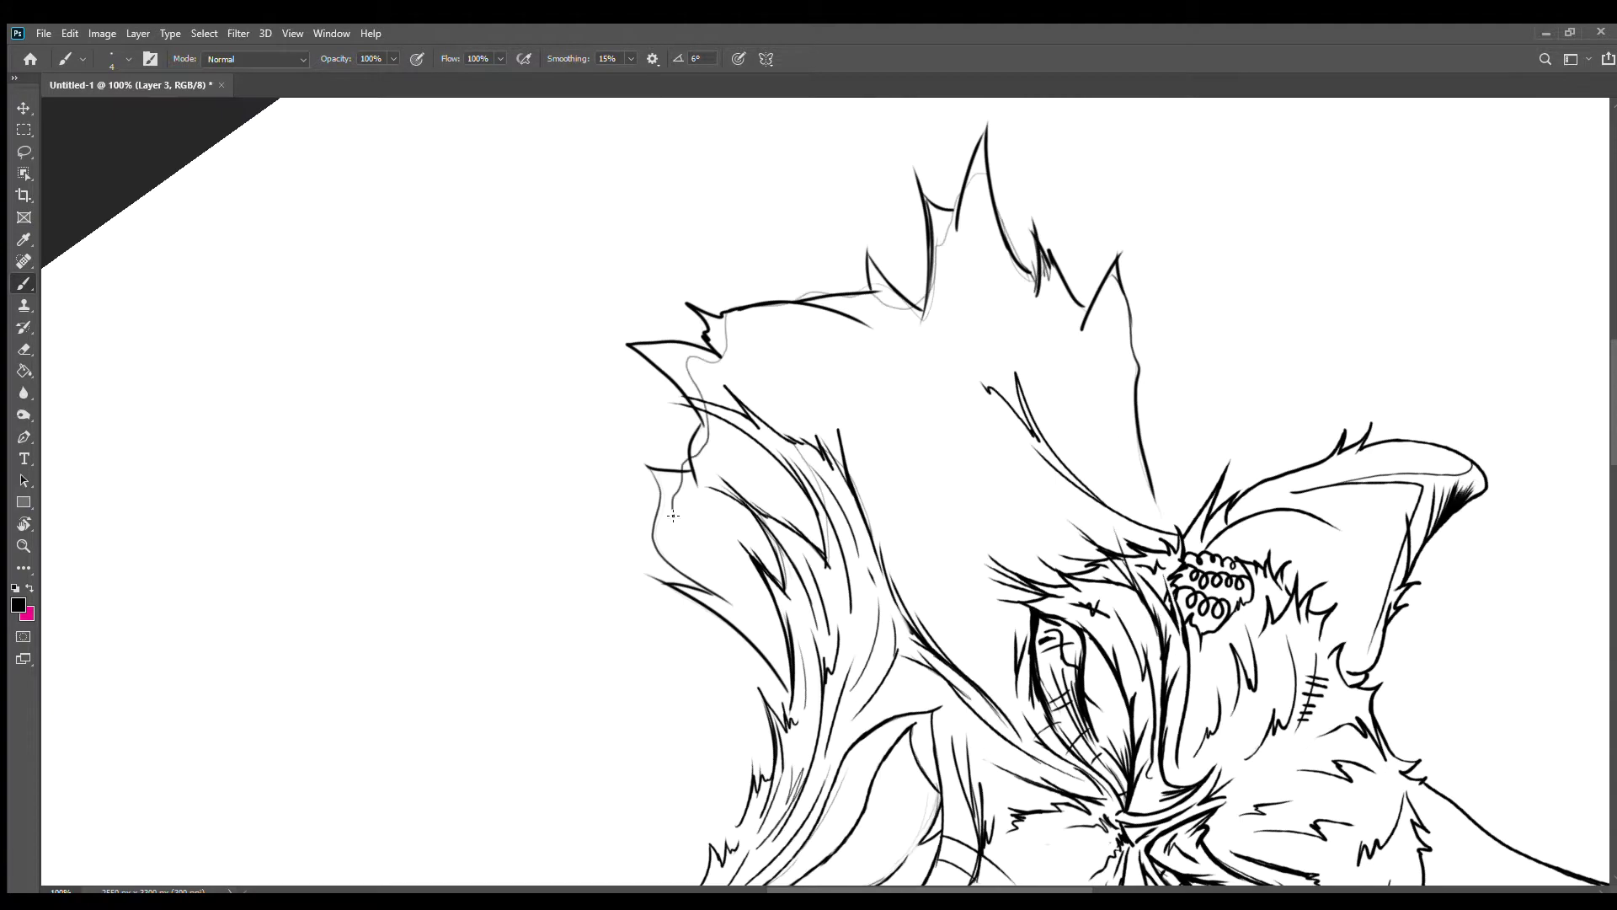
mouse_move(599, 326)
left_mouse_down()
mouse_move(842, 422)
mouse_move(928, 571)
mouse_move(842, 421)
left_mouse_up()
left_click_drag(872, 687, 775, 505)
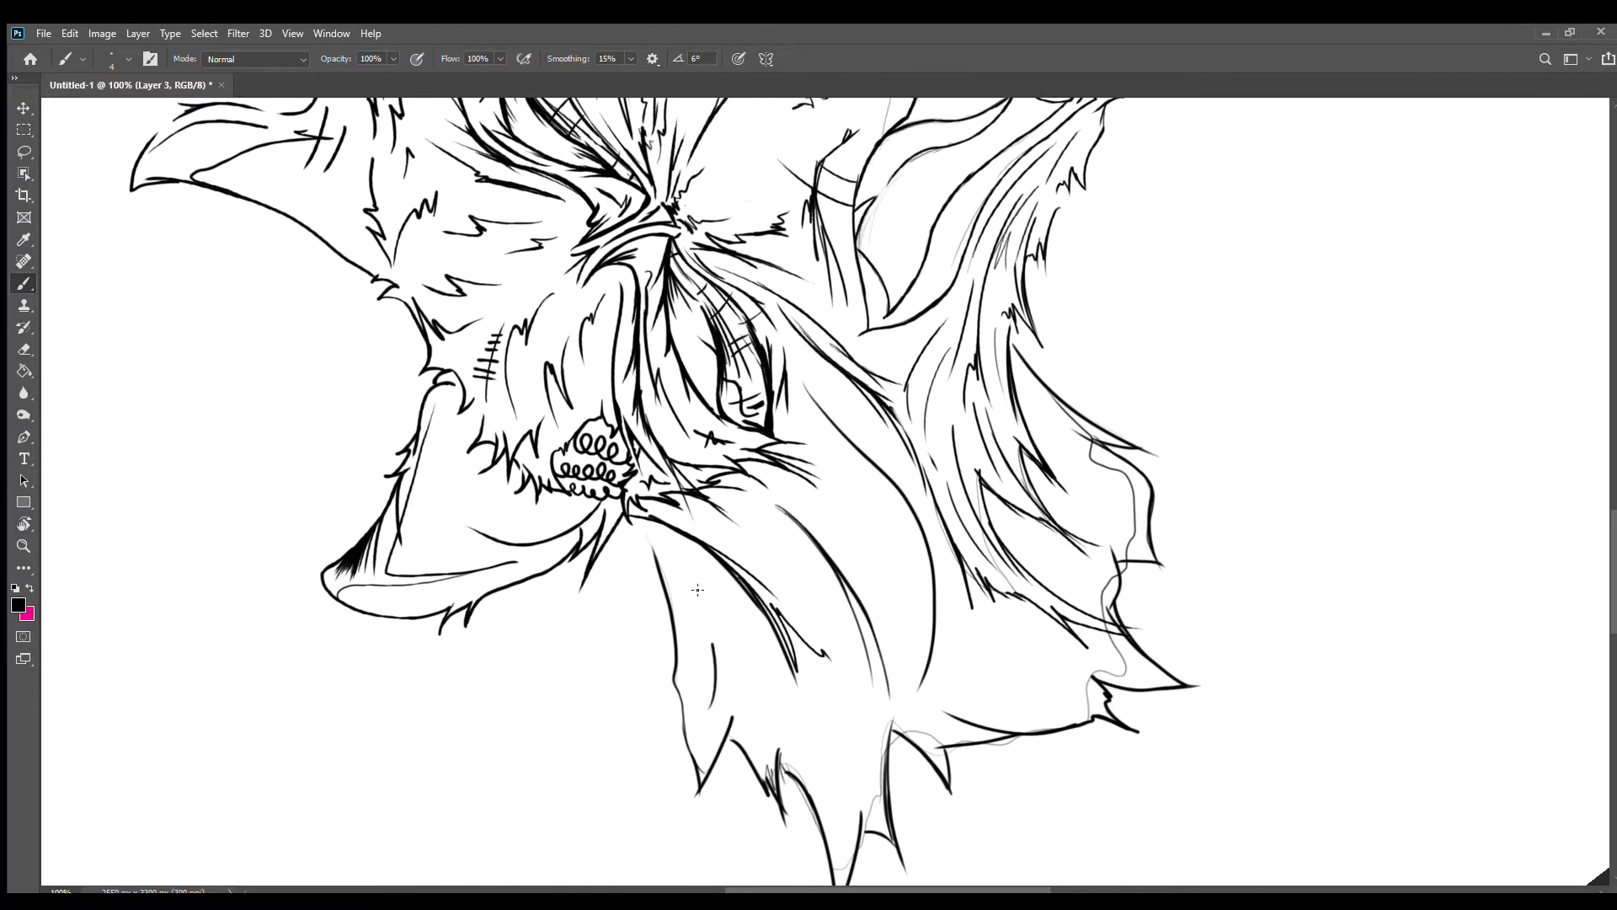
Step: Sketch the shoulders, the lowered arm and its large hand in faint lines on a separate layer
key("ctrl+minus")
key("ctrl+minus")
left_click_drag(698, 590, 842, 421)
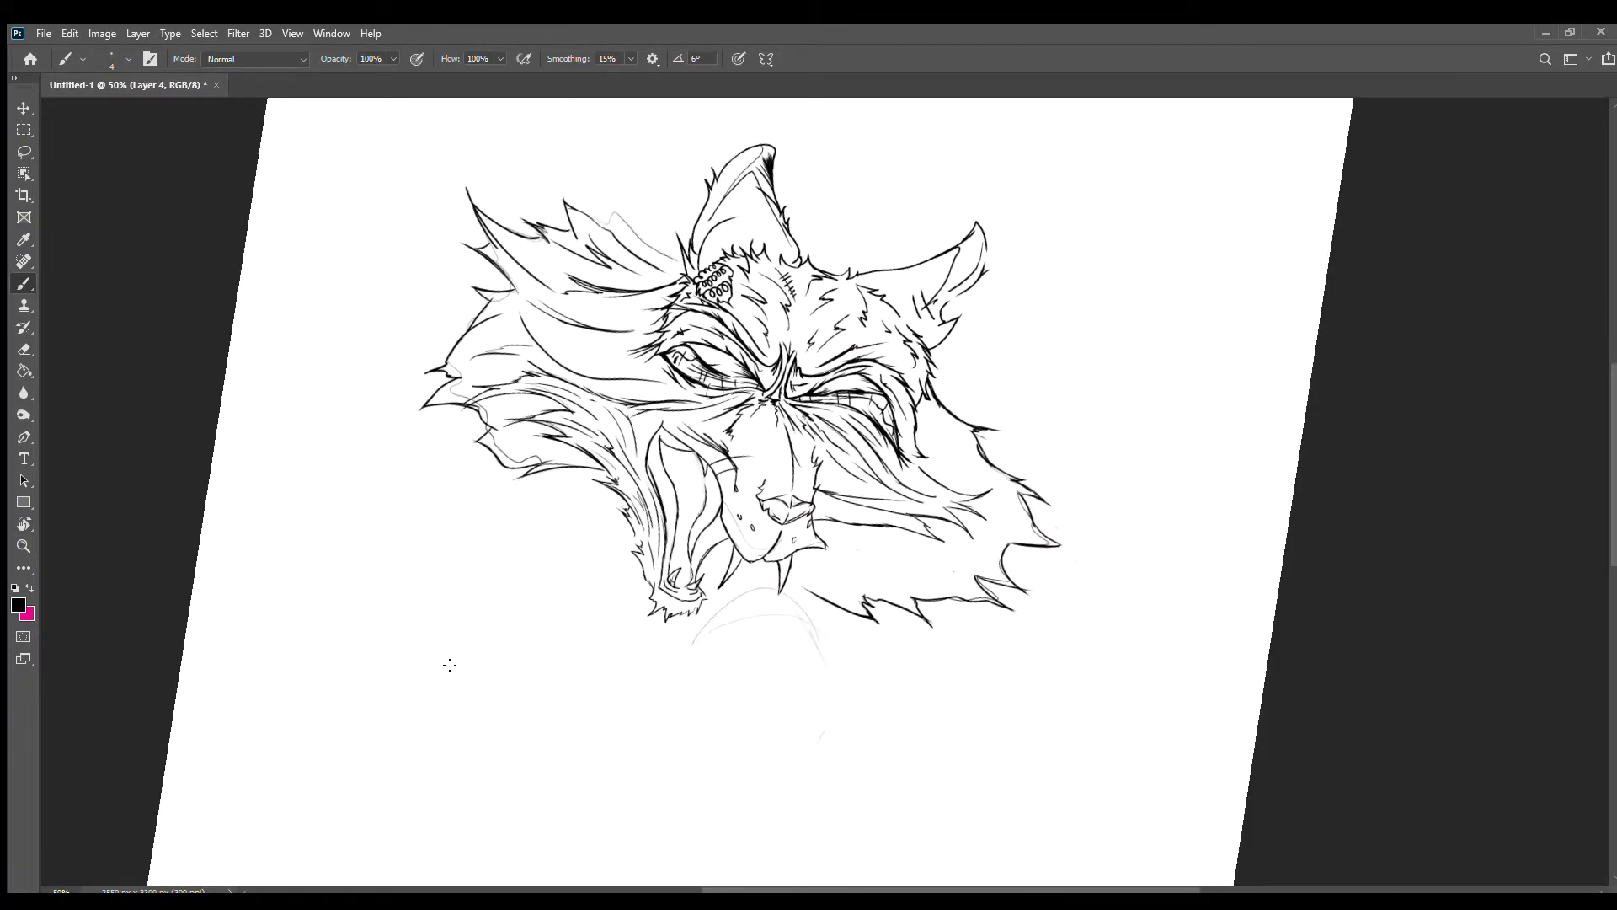
scroll(891, 496, "down", 5)
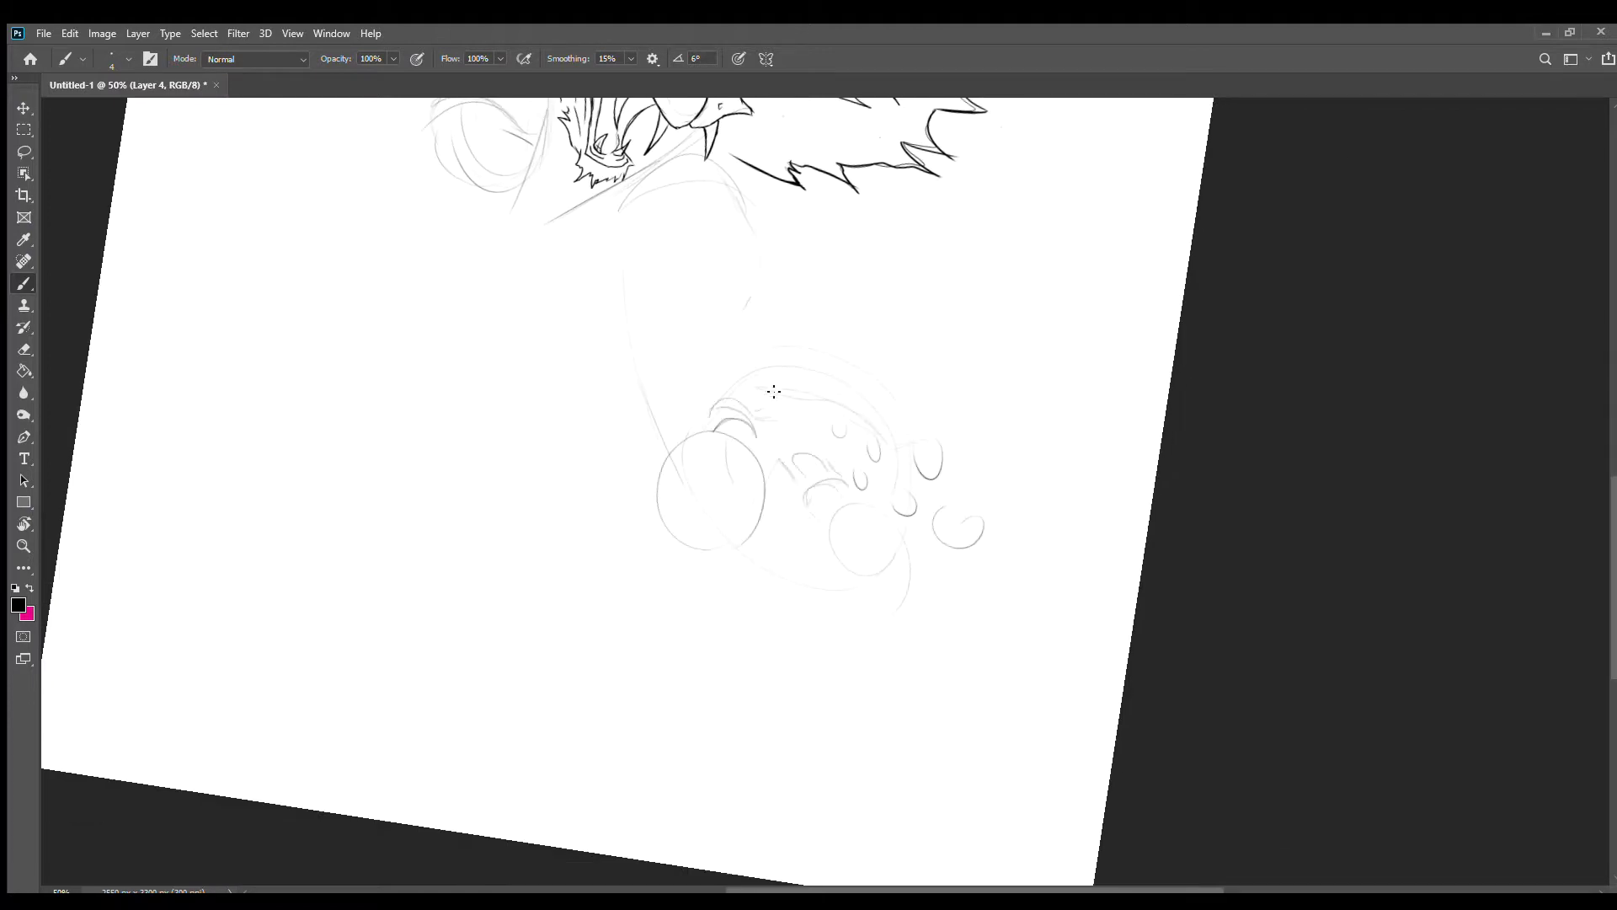
scroll(940, 473, "up", 5)
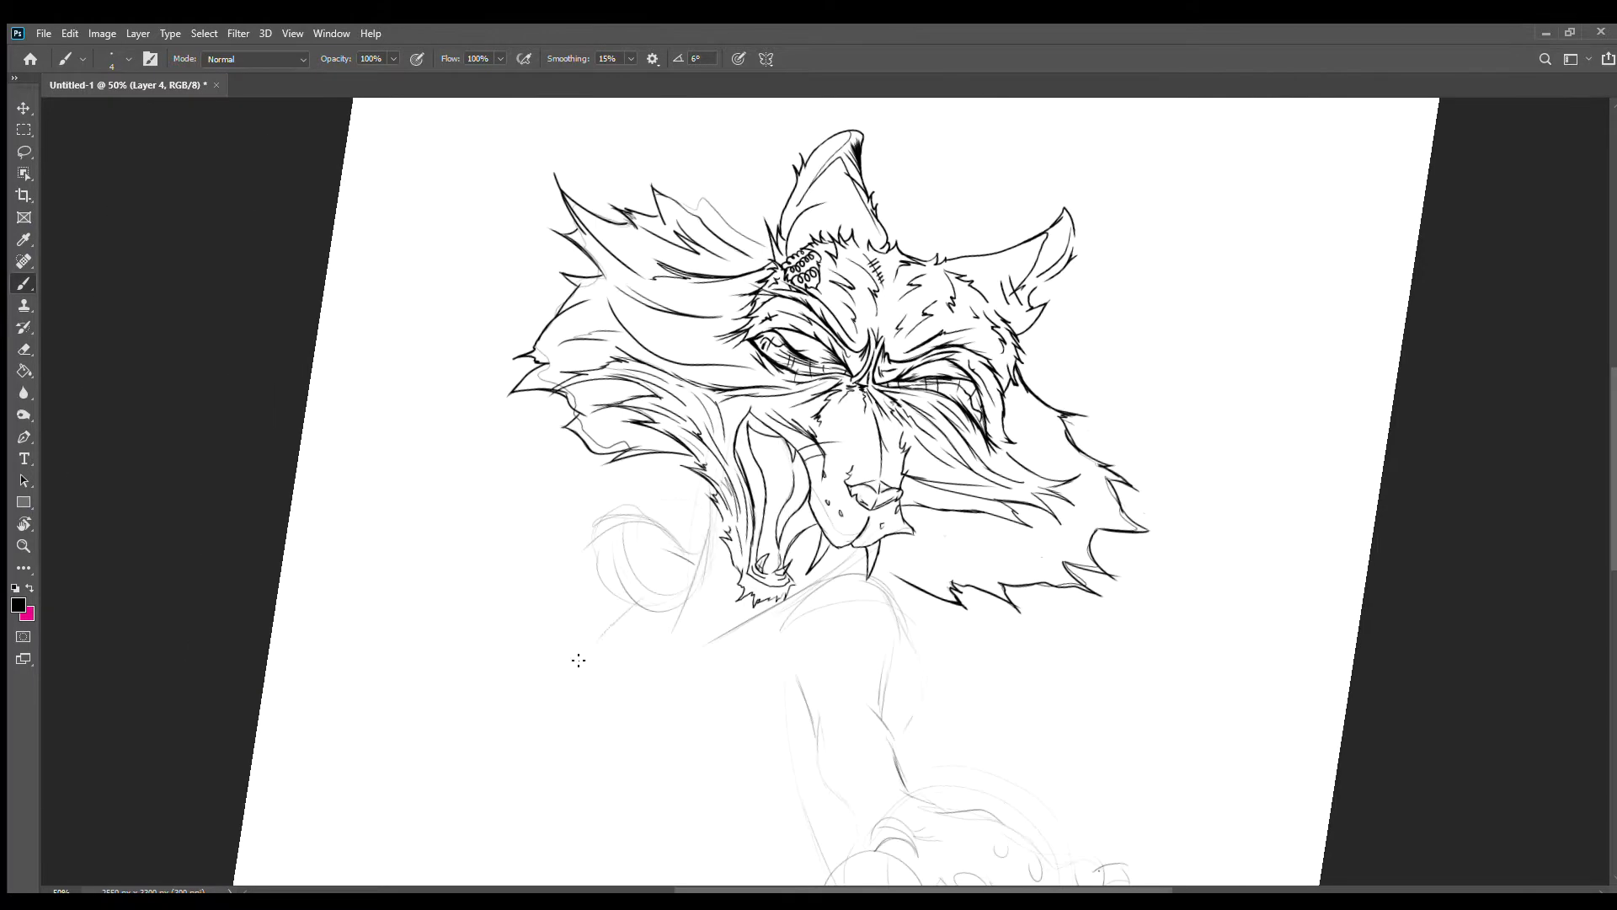
Step: Sketch the torso, the hand's claws and the raised arm in faint lines on the sketch layer
scroll(854, 478, "down", 3)
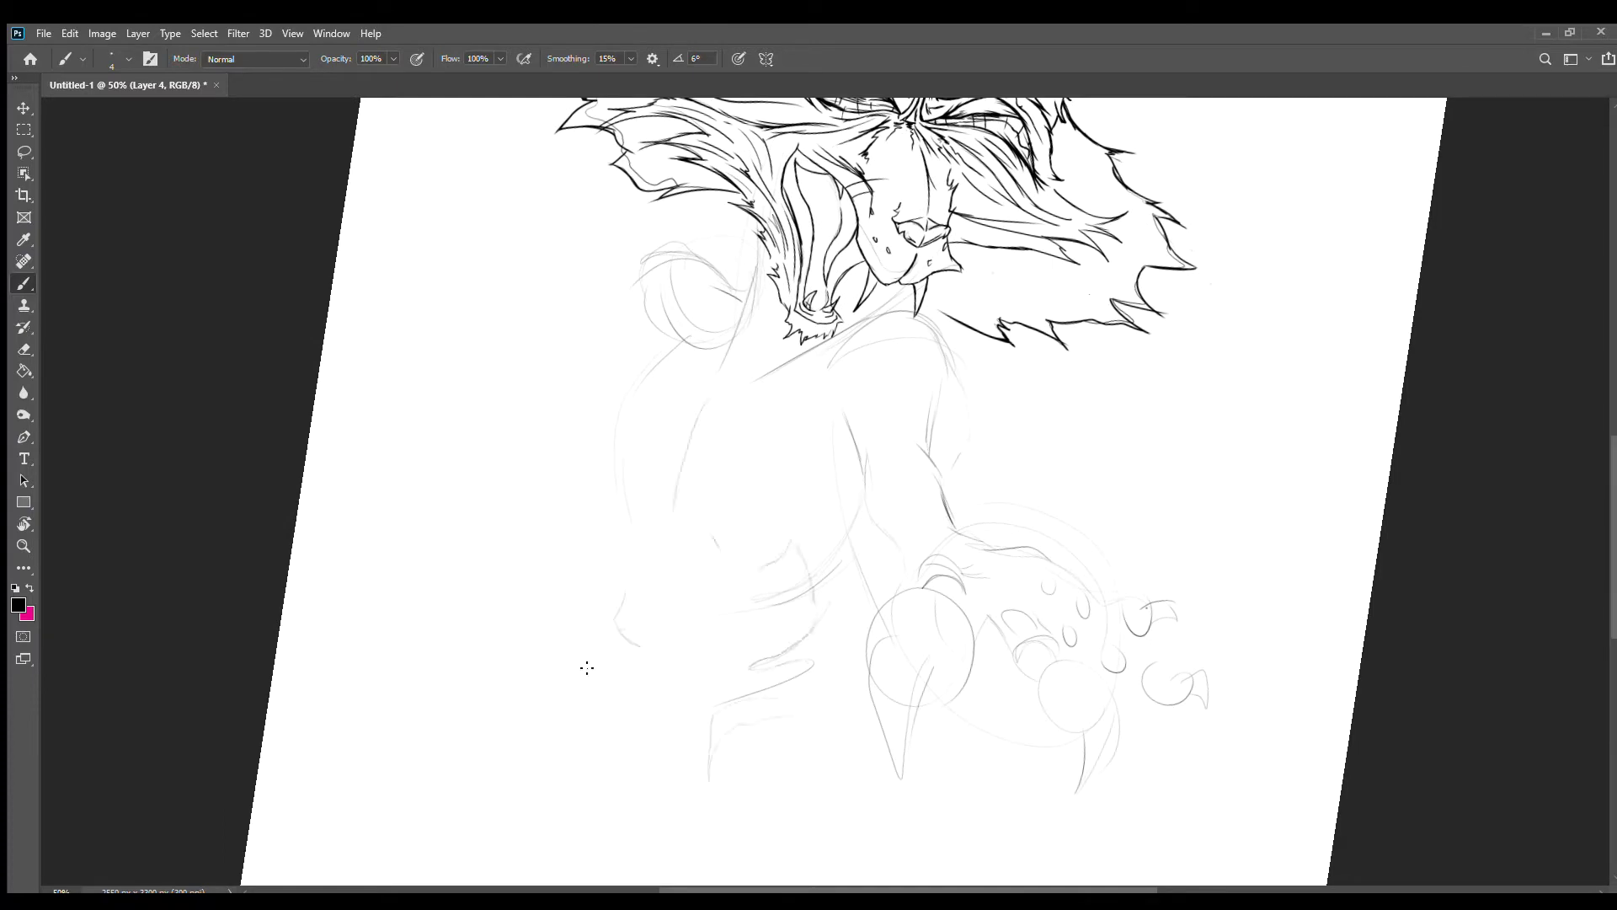
scroll(717, 600, "up", 4)
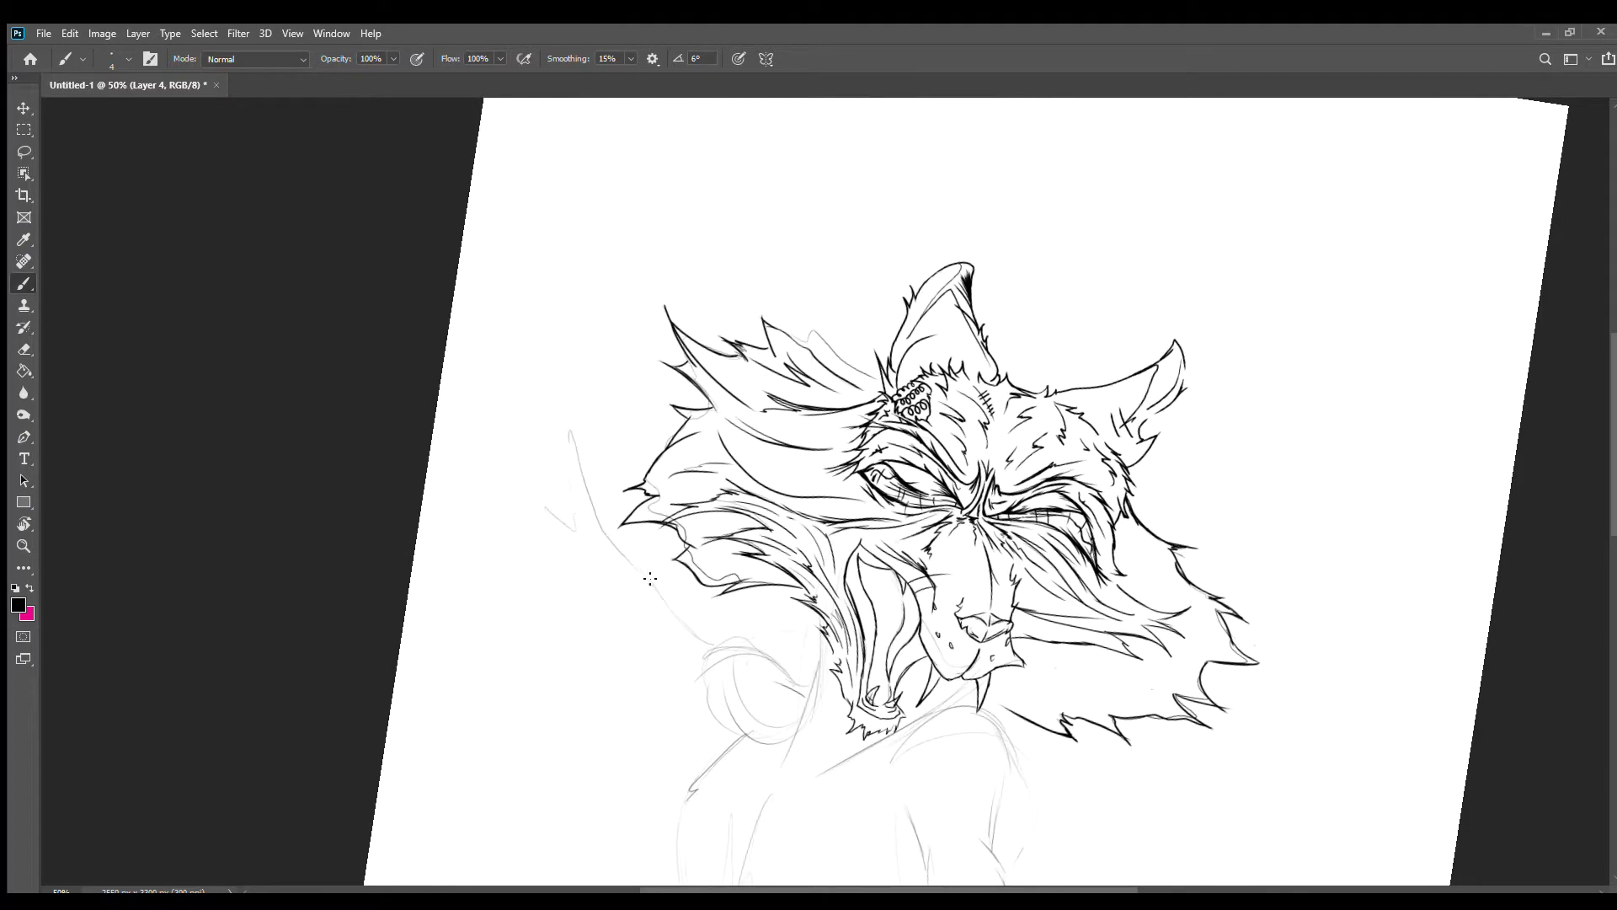
scroll(557, 519, "down", 5)
Step: Ink the neck edge and the curved muscle lines of the shoulder below the open jaw on the line-art layer
scroll(557, 519, "up", 3)
scroll(463, 570, "up", 3)
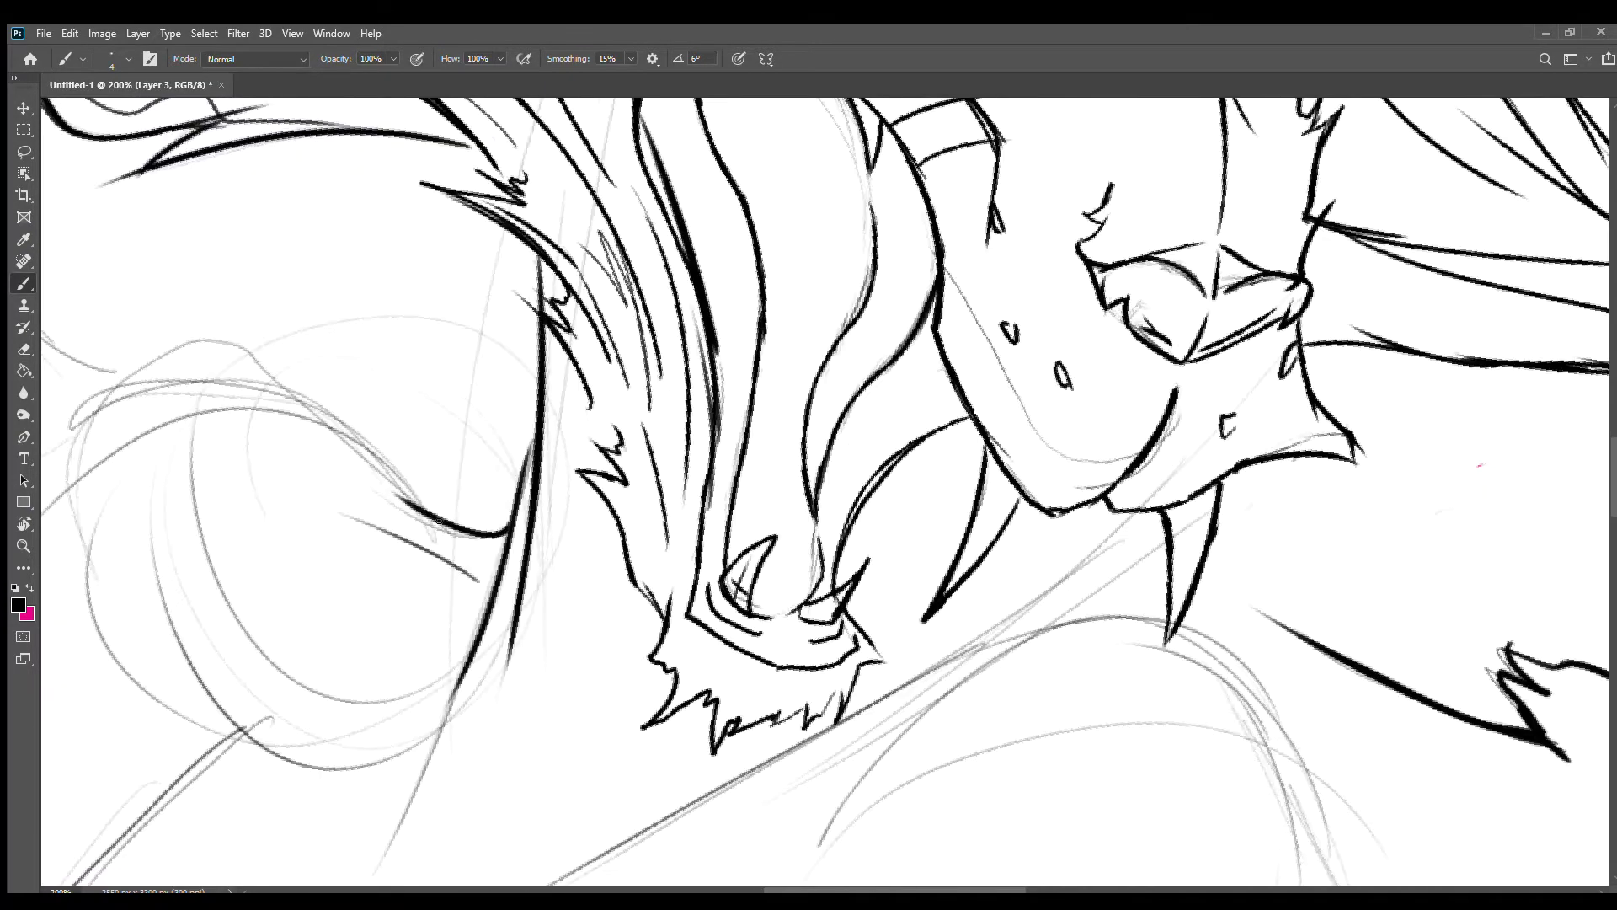
left_click_drag(463, 570, 663, 522)
left_click_drag(421, 673, 799, 457)
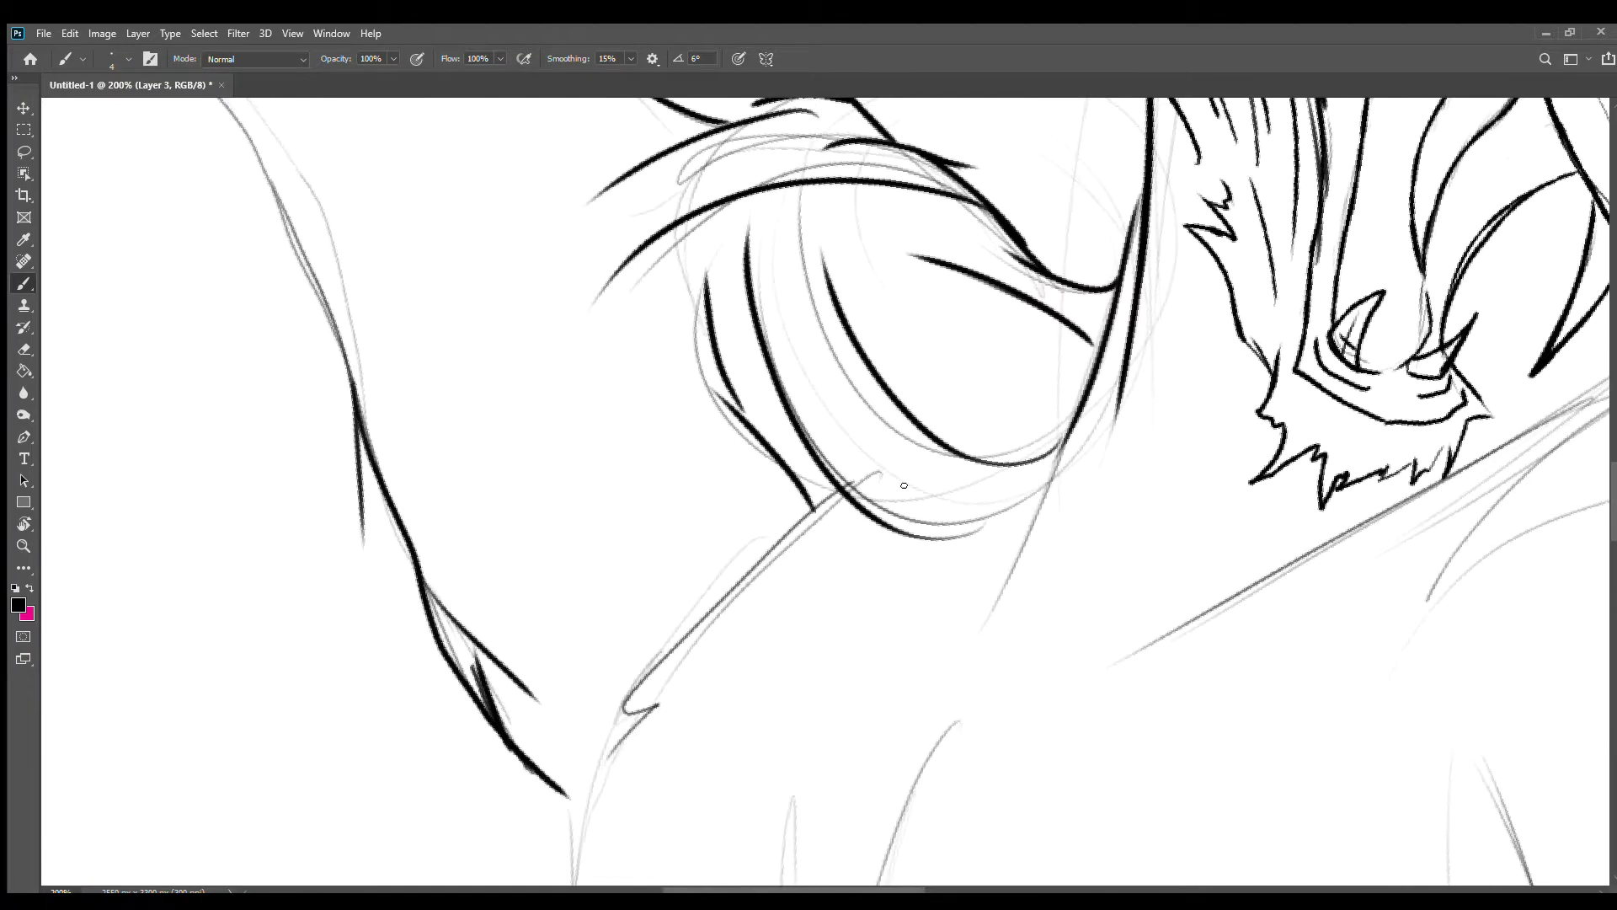
Step: Ink the raised arm from elbow to wrist with furry edges over the sketch
mouse_move(659, 408)
left_mouse_down()
mouse_move(588, 580)
mouse_move(848, 909)
left_mouse_up()
left_click_drag(594, 358, 704, 493)
mouse_move(497, 186)
left_mouse_down()
mouse_move(590, 370)
mouse_move(762, 632)
left_mouse_up()
left_click_drag(379, 370, 489, 215)
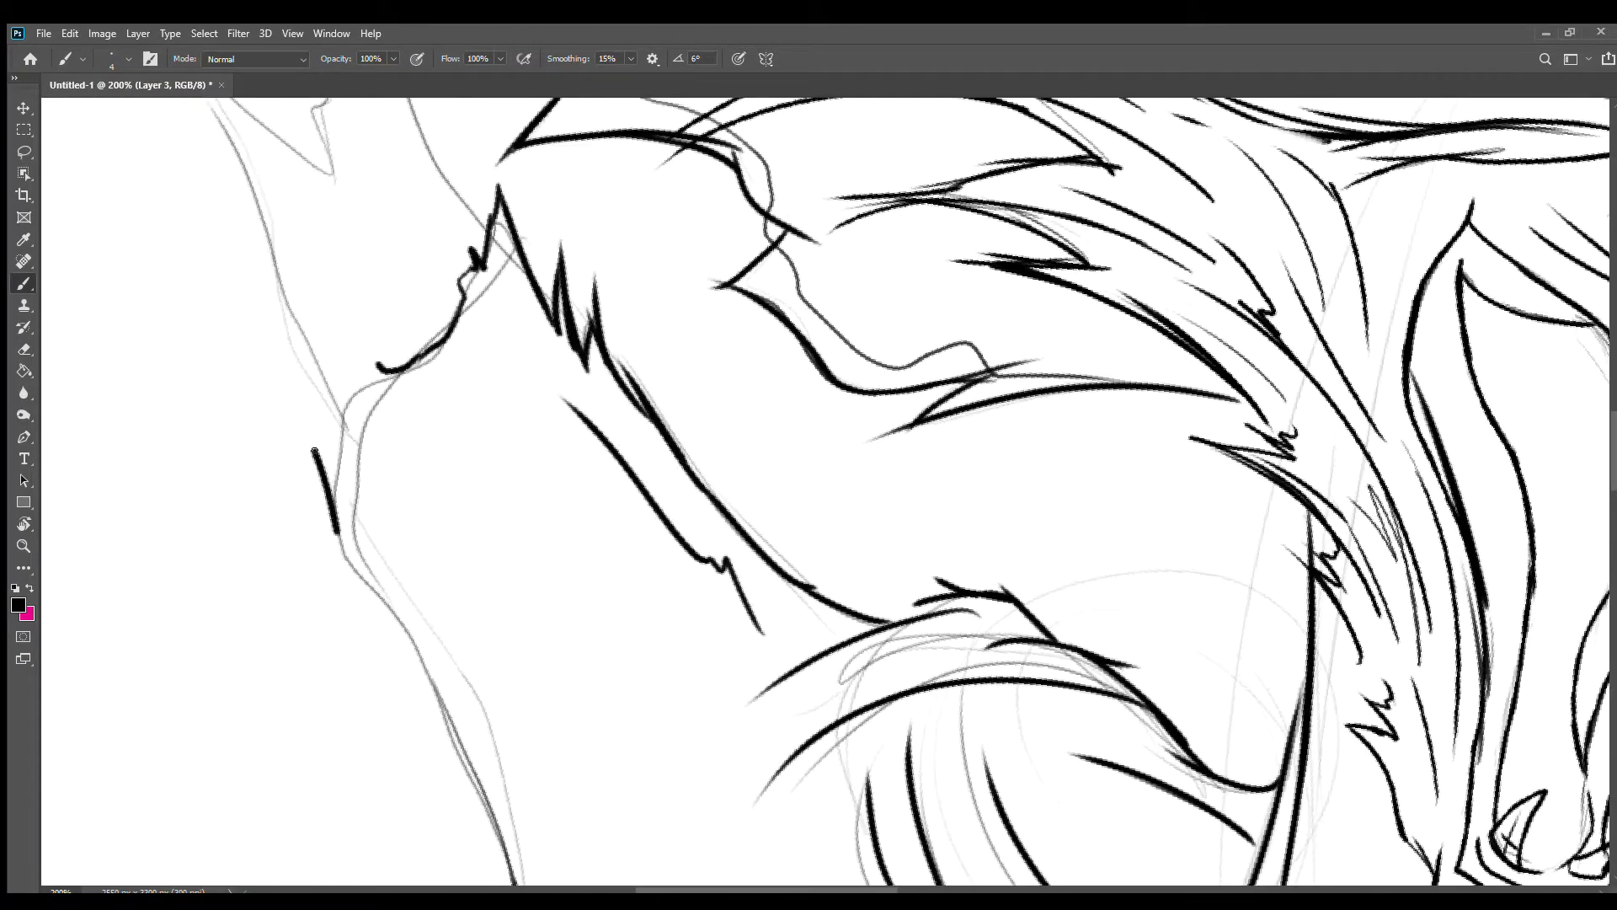
left_click_drag(312, 451, 379, 362)
left_click_drag(497, 303, 430, 413)
left_click_drag(341, 405, 455, 838)
Step: Ink the pointed fingers of the raised hand and add inner contour lines along its forearm
mouse_move(458, 756)
left_mouse_down()
mouse_move(371, 544)
mouse_move(640, 589)
left_mouse_up()
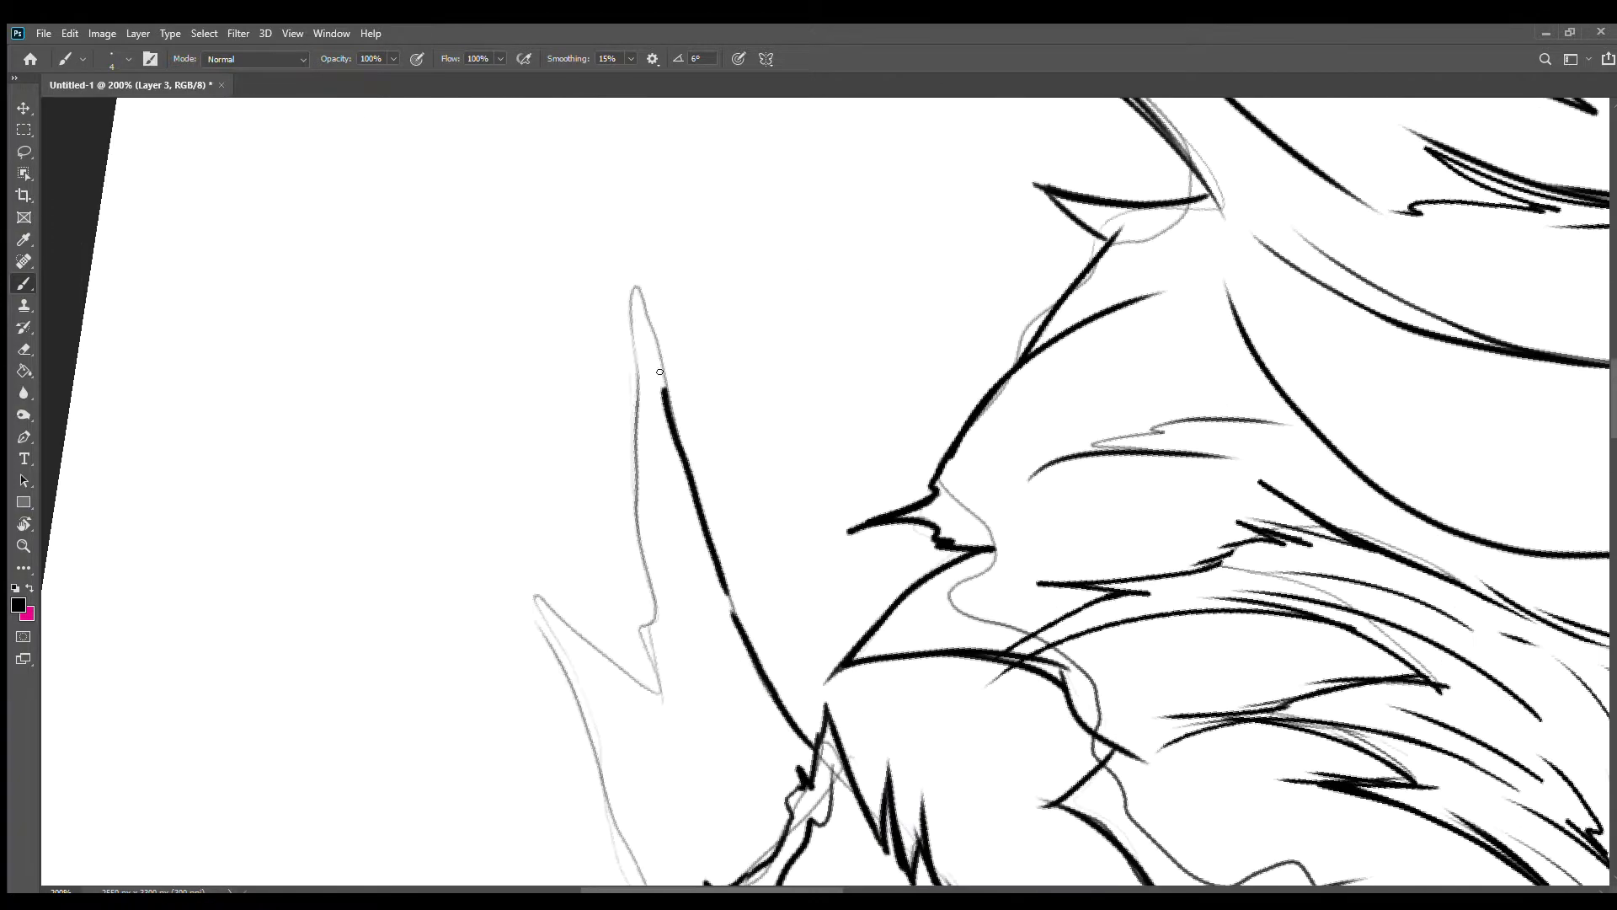
left_click_drag(644, 252, 603, 674)
left_click_drag(656, 804, 725, 573)
left_click_drag(628, 156, 742, 716)
left_click_drag(682, 371, 788, 725)
left_click_drag(640, 657, 682, 763)
left_click_drag(682, 762, 589, 422)
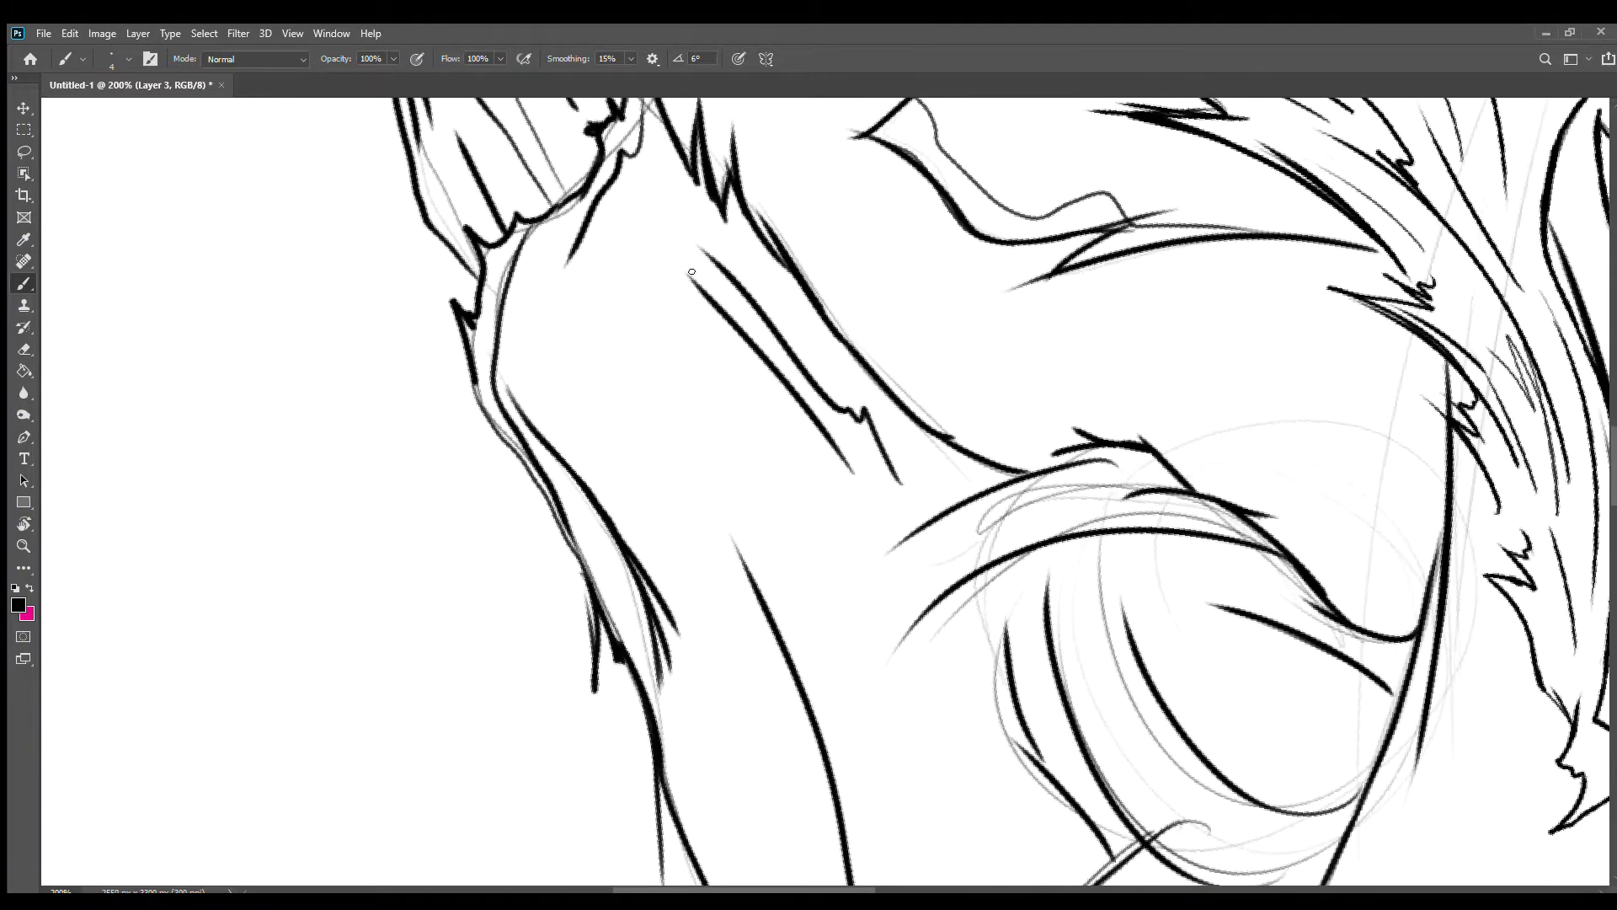
left_click_drag(673, 172, 619, 253)
mouse_move(619, 253)
left_mouse_down()
mouse_move(502, 715)
mouse_move(507, 547)
left_mouse_up()
Step: Ink long pointed spikes and a jagged fur line crossing the torso's side below the raised elbow
key("ctrl+minus")
key("ctrl+minus")
key("ctrl+minus")
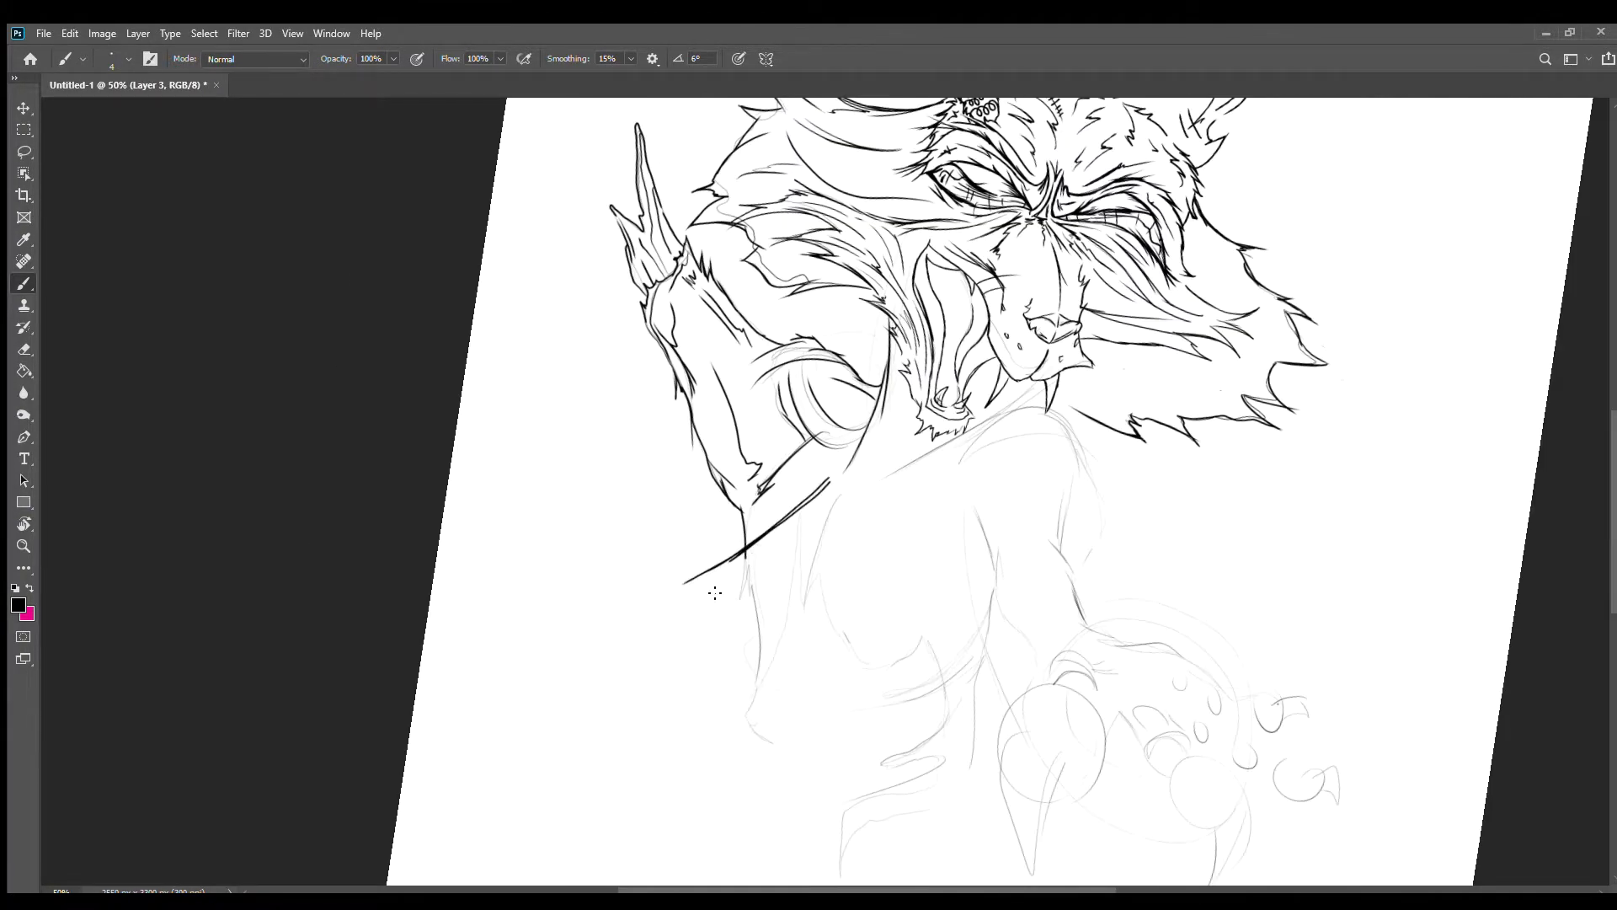
key("ctrl+plus")
key("ctrl+plus")
key("ctrl+plus")
mouse_move(651, 586)
left_mouse_down()
mouse_move(762, 584)
mouse_move(1071, 470)
left_mouse_up()
left_click_drag(645, 670, 893, 712)
left_click_drag(716, 695, 939, 716)
left_click_drag(952, 731, 846, 800)
left_click_drag(624, 647, 1049, 550)
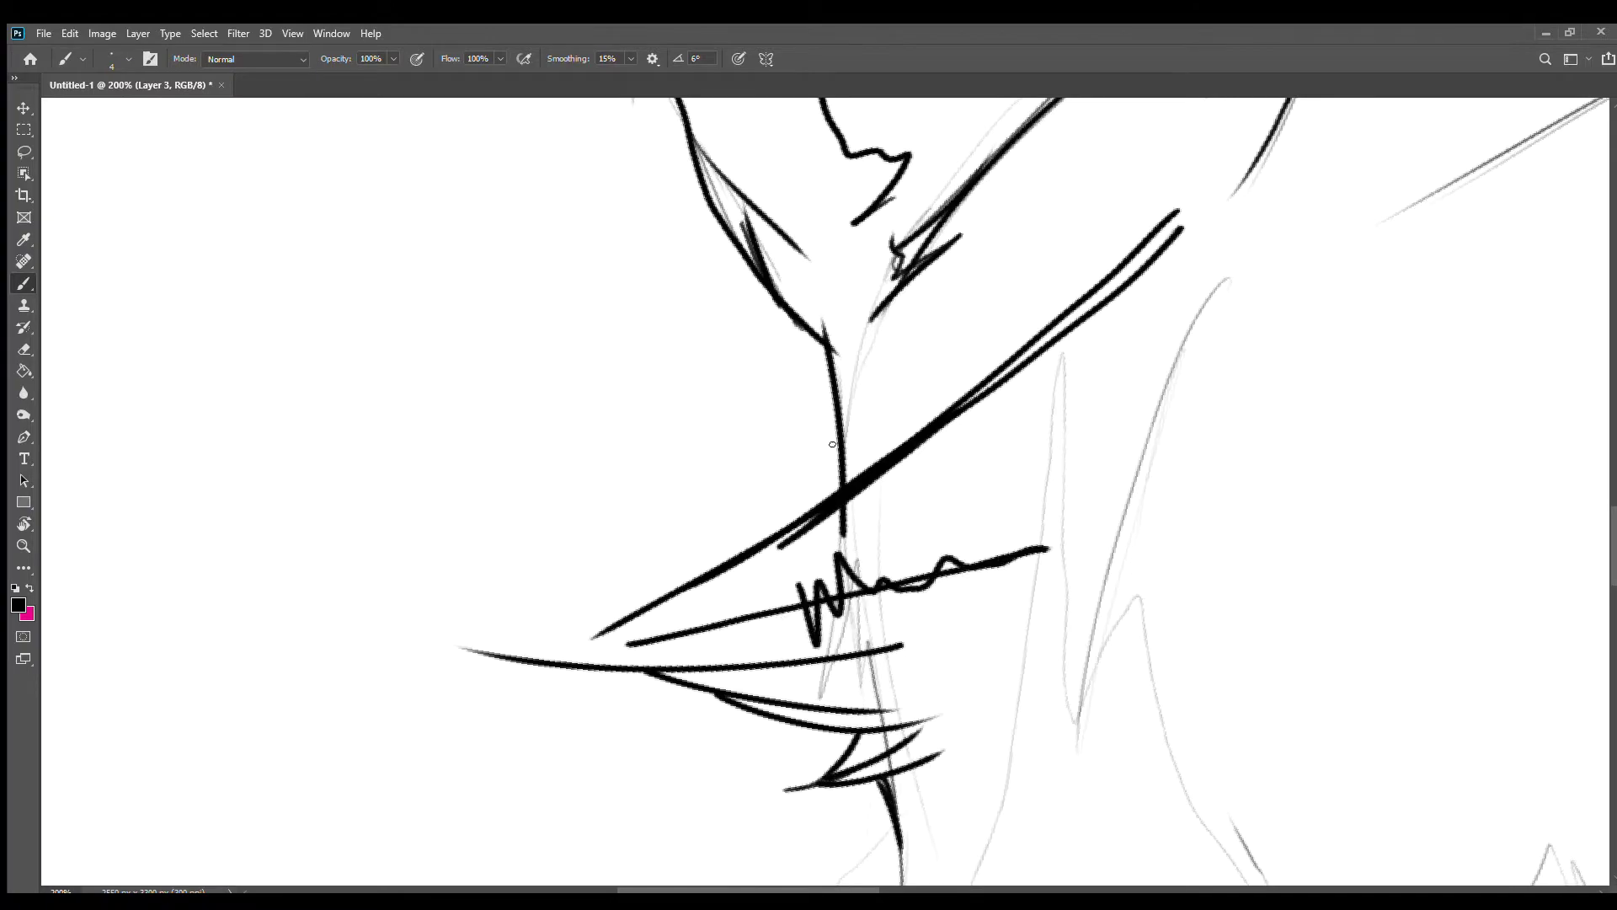
Step: Ink the lower side of the torso, the chest edge and the top of the shoulder beneath the muzzle
mouse_move(843, 590)
left_mouse_down()
mouse_move(505, 514)
mouse_move(623, 135)
left_mouse_up()
key("ctrl+minus")
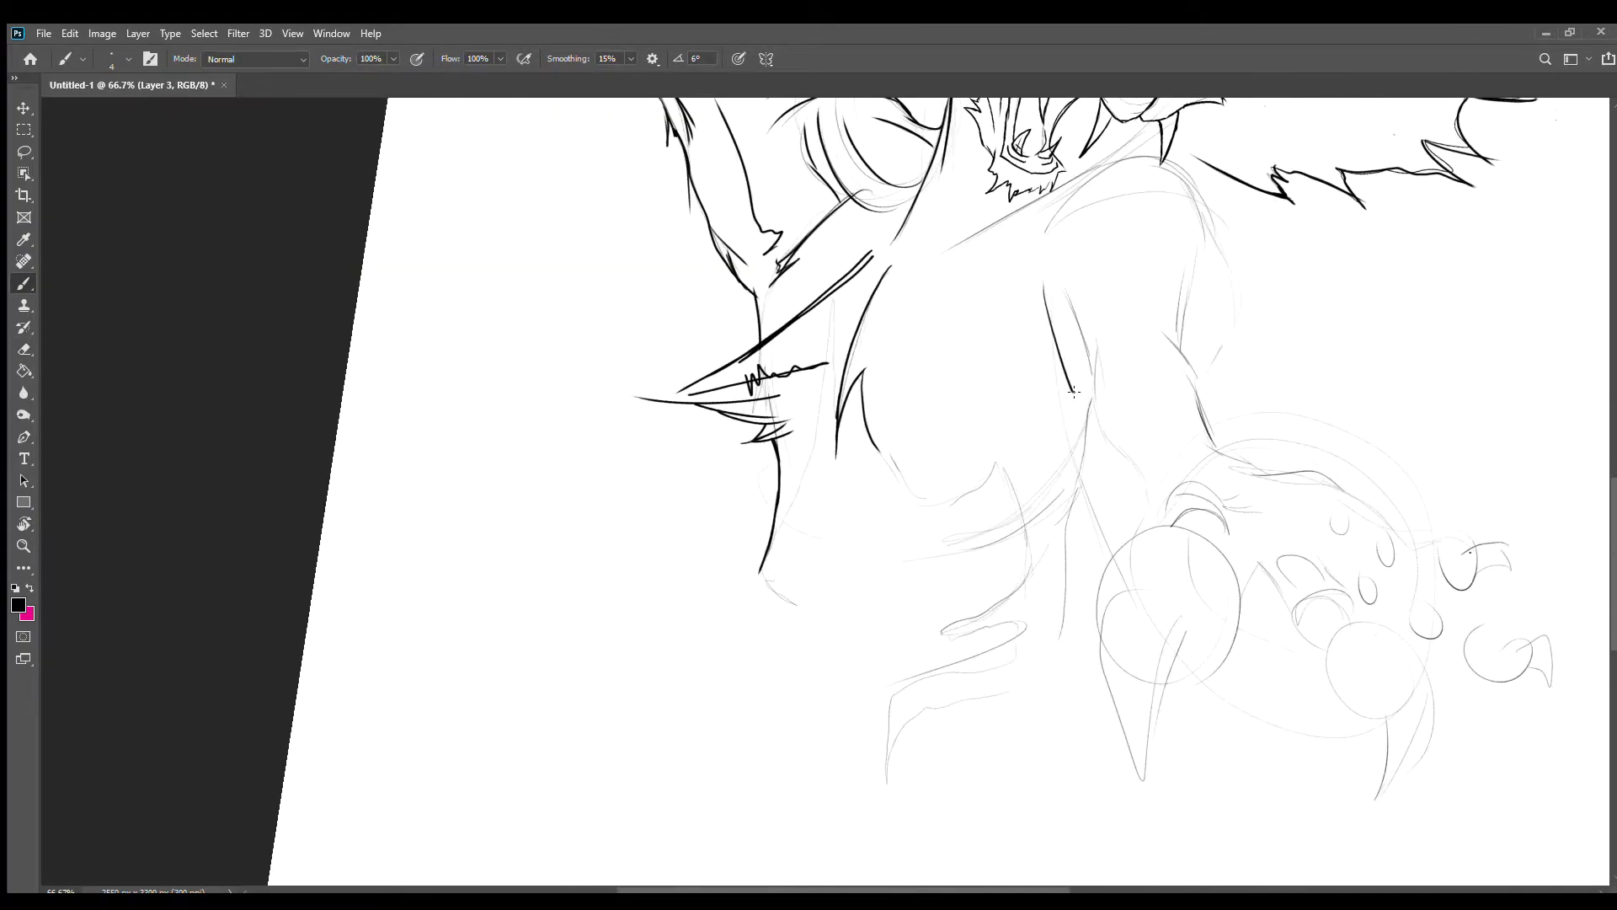
key("ctrl+plus")
key("ctrl+plus")
mouse_move(1395, 382)
left_mouse_down()
mouse_move(999, 542)
mouse_move(830, 542)
mouse_move(876, 364)
left_mouse_up()
left_click_drag(897, 338, 1057, 221)
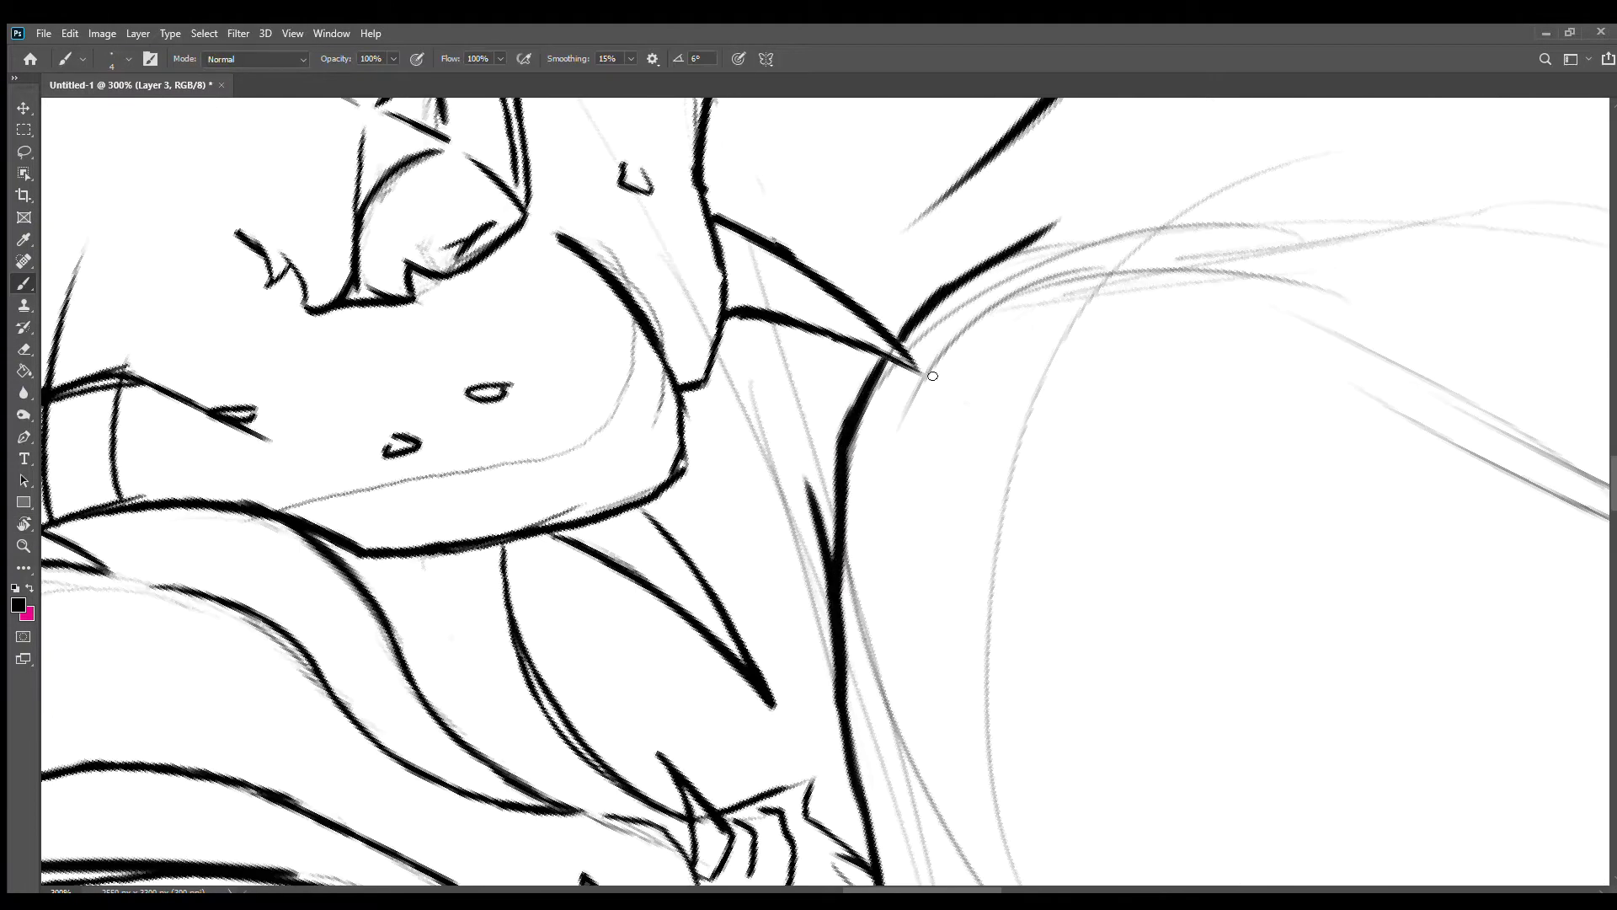
Step: Ink the outer edge of the lowered upper arm with sharp fur tufts
left_click_drag(1095, 505, 337, 547)
mouse_move(834, 543)
left_mouse_down()
mouse_move(217, 704)
mouse_move(640, 564)
left_mouse_up()
left_click_drag(421, 589, 681, 706)
left_click_drag(651, 843, 910, 451)
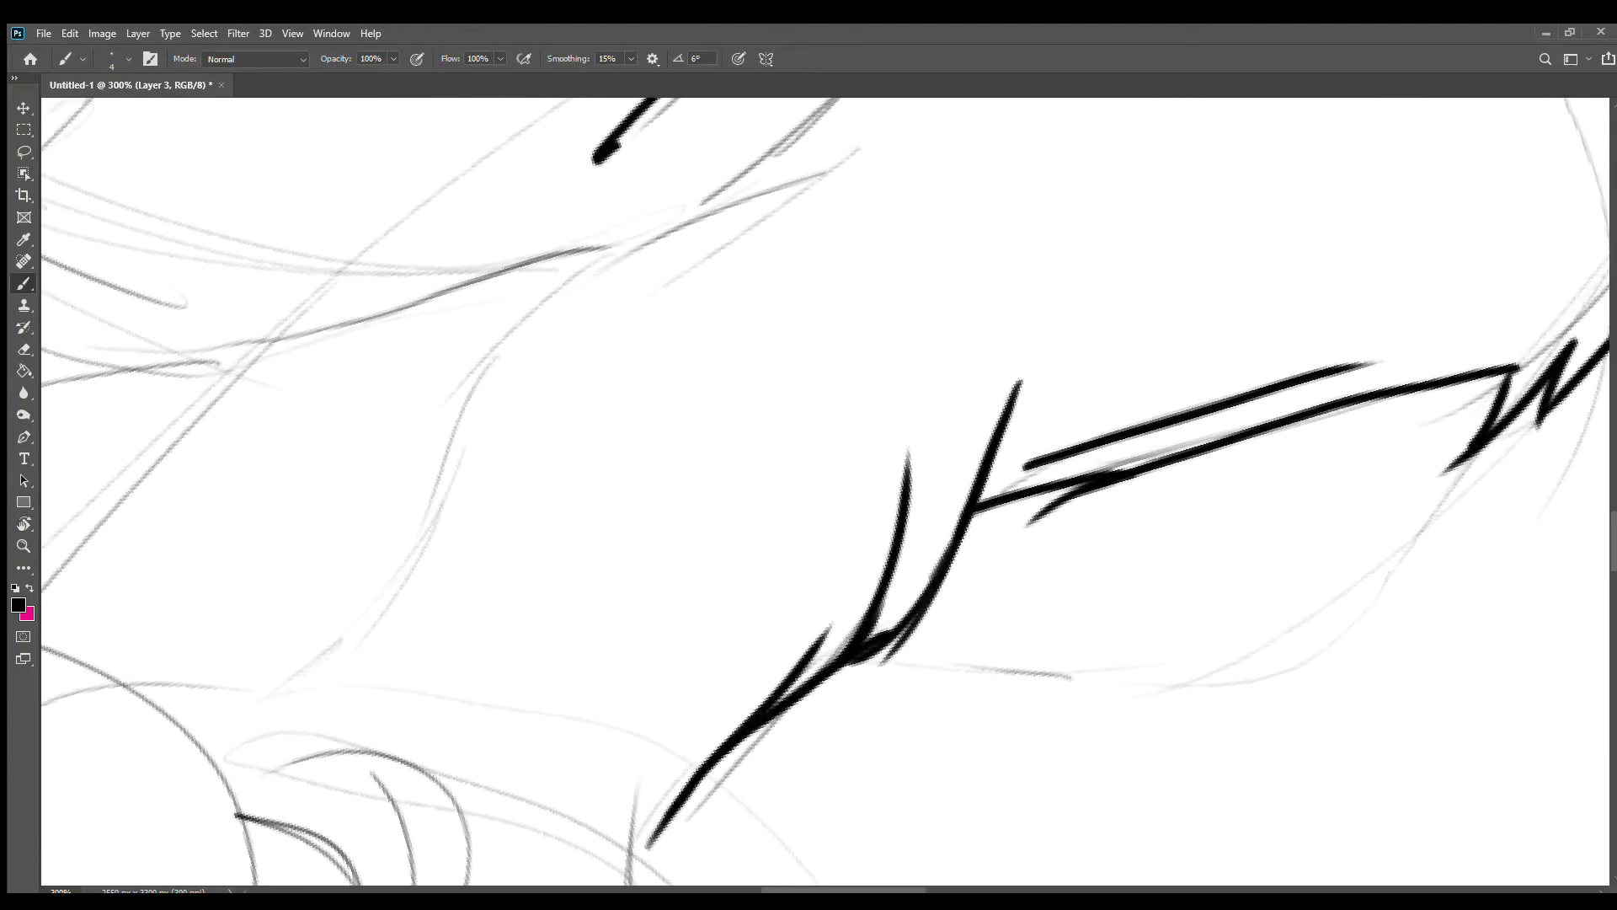
Step: Ink the lowered arm's inner contour and the shaggy lower edge of the chest
key("ctrl+minus")
key("ctrl+minus")
left_click_drag(557, 518, 496, 346)
mouse_move(583, 512)
left_mouse_down()
mouse_move(577, 412)
mouse_move(547, 421)
mouse_move(961, 169)
left_mouse_up()
left_click_drag(613, 470, 603, 577)
left_click_drag(631, 539, 640, 590)
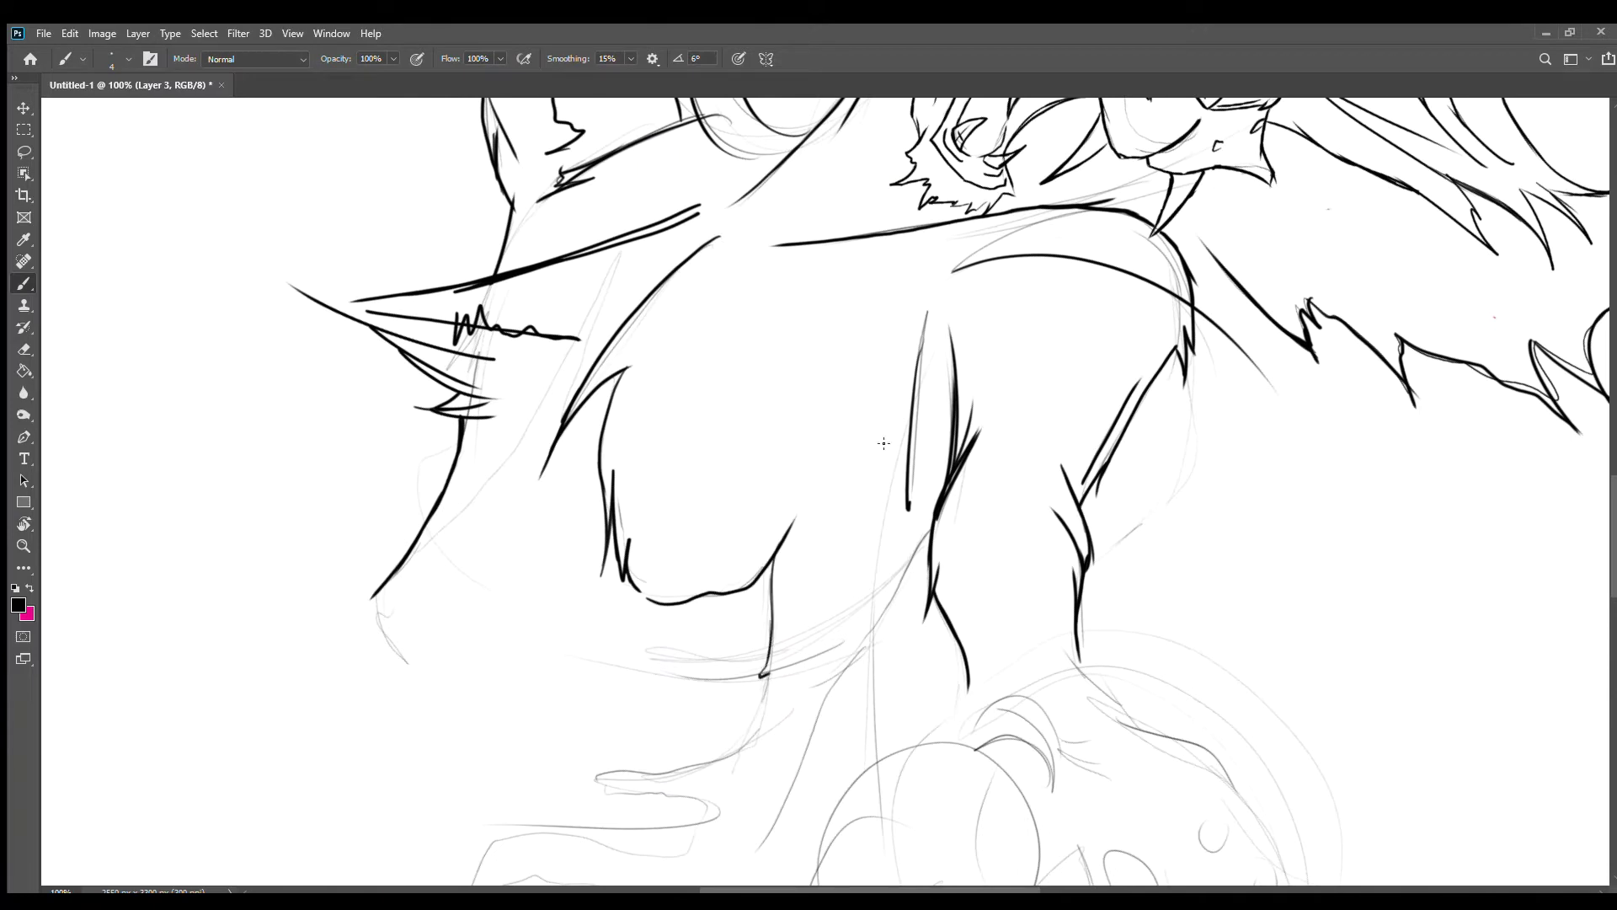
Step: Undo the last chest stroke and ink jagged fur along the torso's side, the armpit and the belly
key("ctrl+z")
left_click_drag(378, 590, 542, 407)
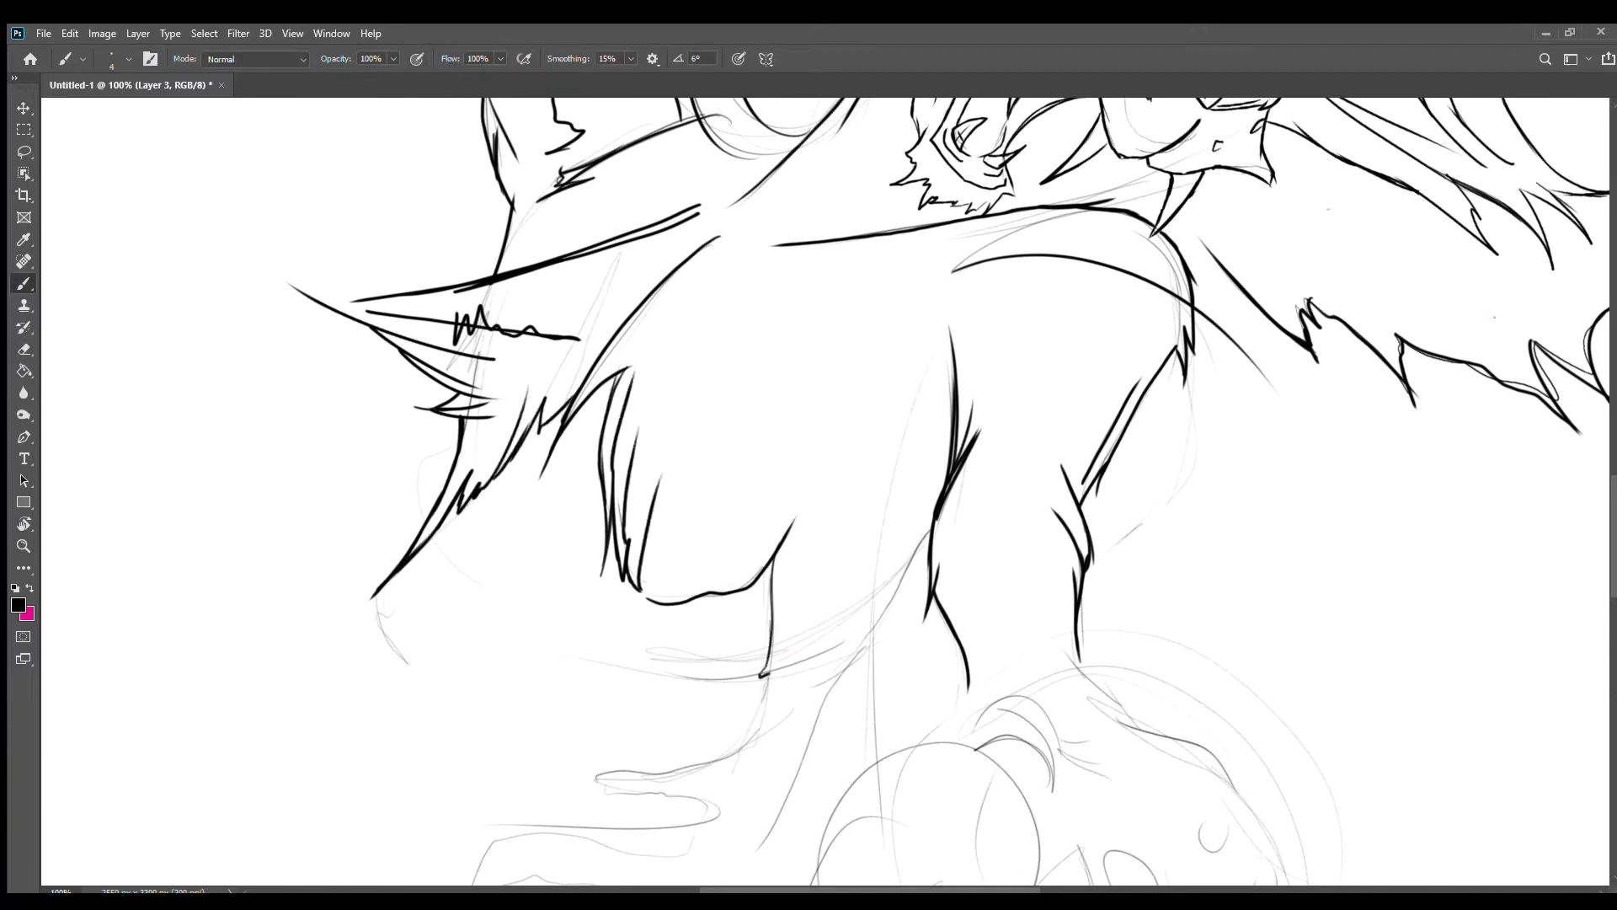
mouse_move(942, 268)
left_mouse_down()
mouse_move(922, 506)
mouse_move(905, 497)
left_mouse_up()
left_click_drag(824, 497, 885, 434)
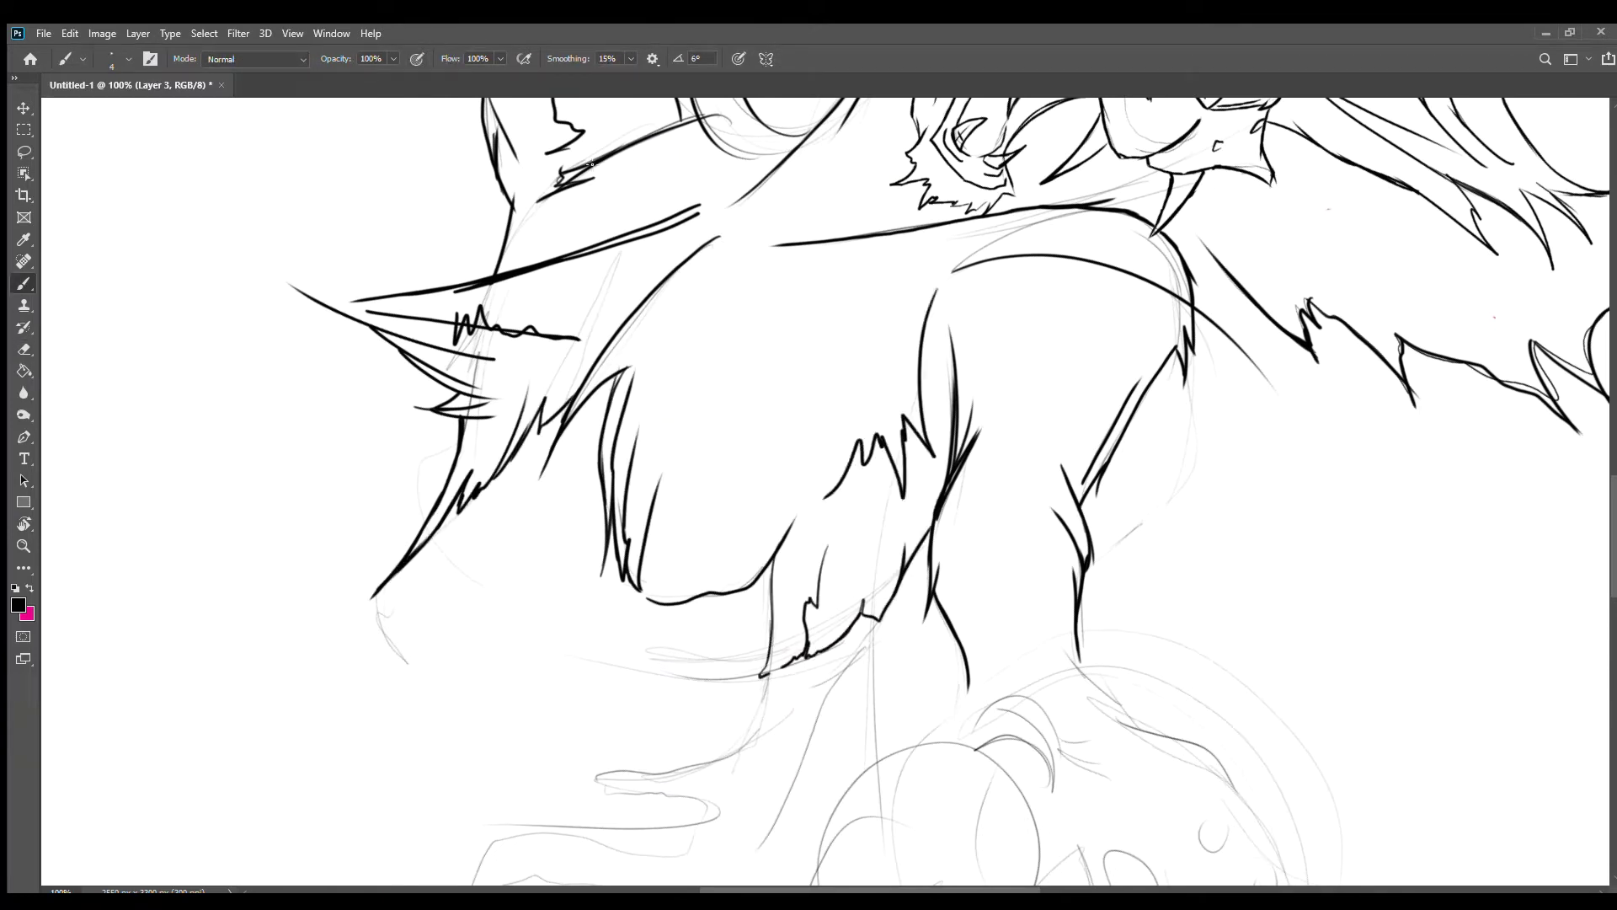
Step: Erase the spikes crossing the torso's side and re-ink that edge with short fur tufts
key("e")
mouse_move(294, 287)
left_mouse_down()
mouse_move(444, 376)
mouse_move(581, 337)
left_mouse_up()
key("b")
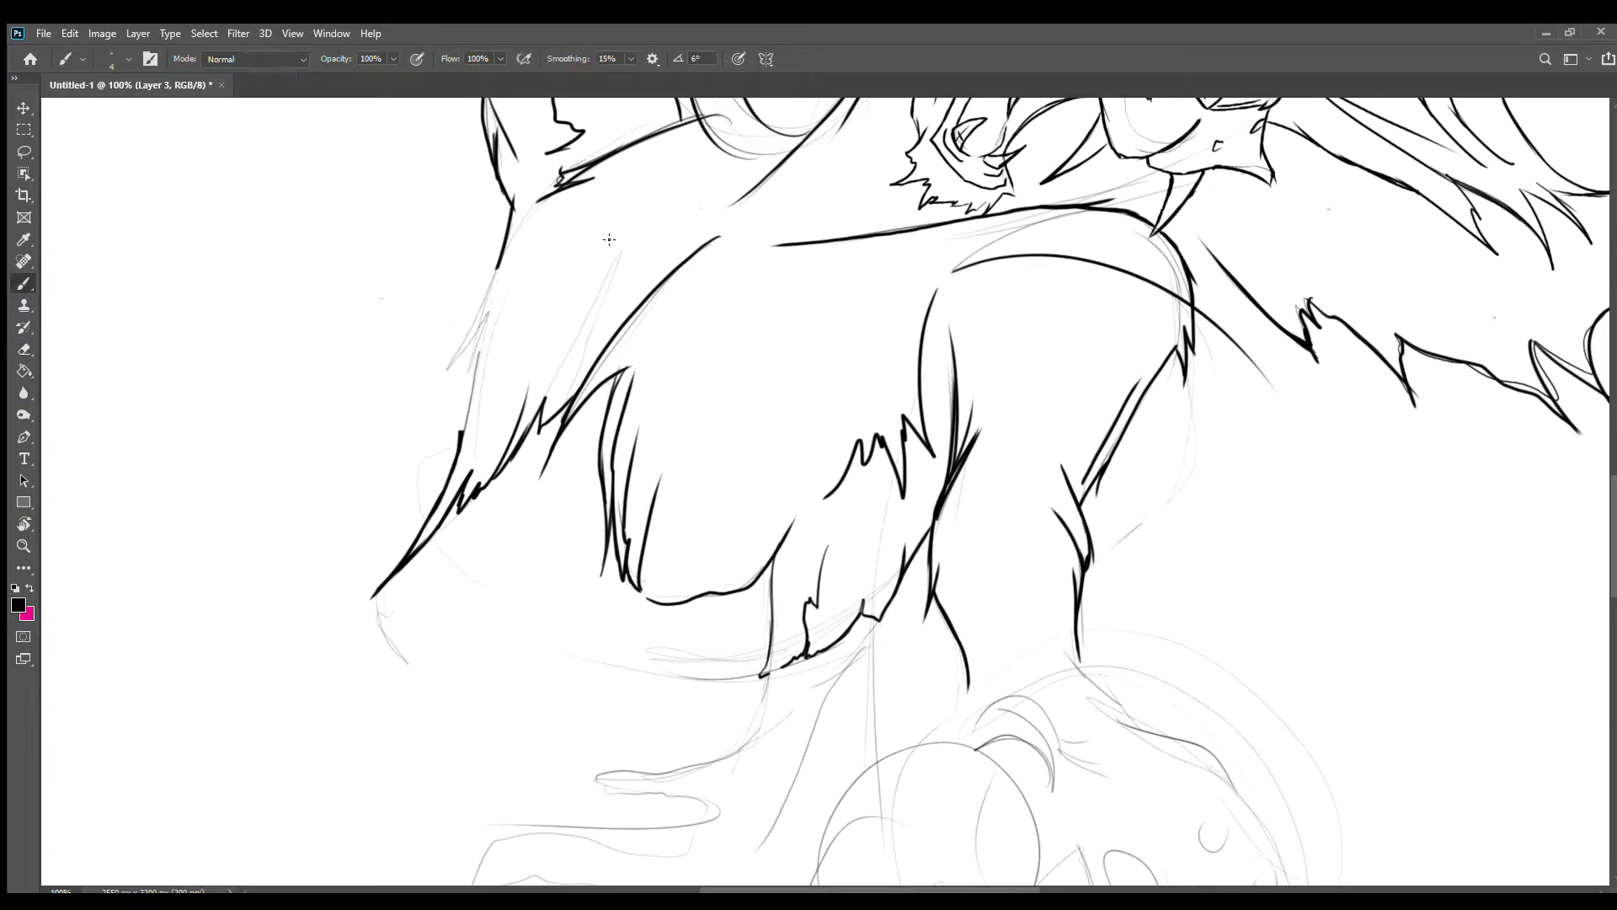
scroll(434, 307, "down", 3)
scroll(434, 306, "up", 5)
scroll(434, 306, "down", 4)
left_click_drag(434, 307, 480, 583)
Step: Ink the wrist and the bumpy, furry outline of the lowered hand's thumb
scroll(480, 583, "down", 3)
scroll(848, 314, "up", 5)
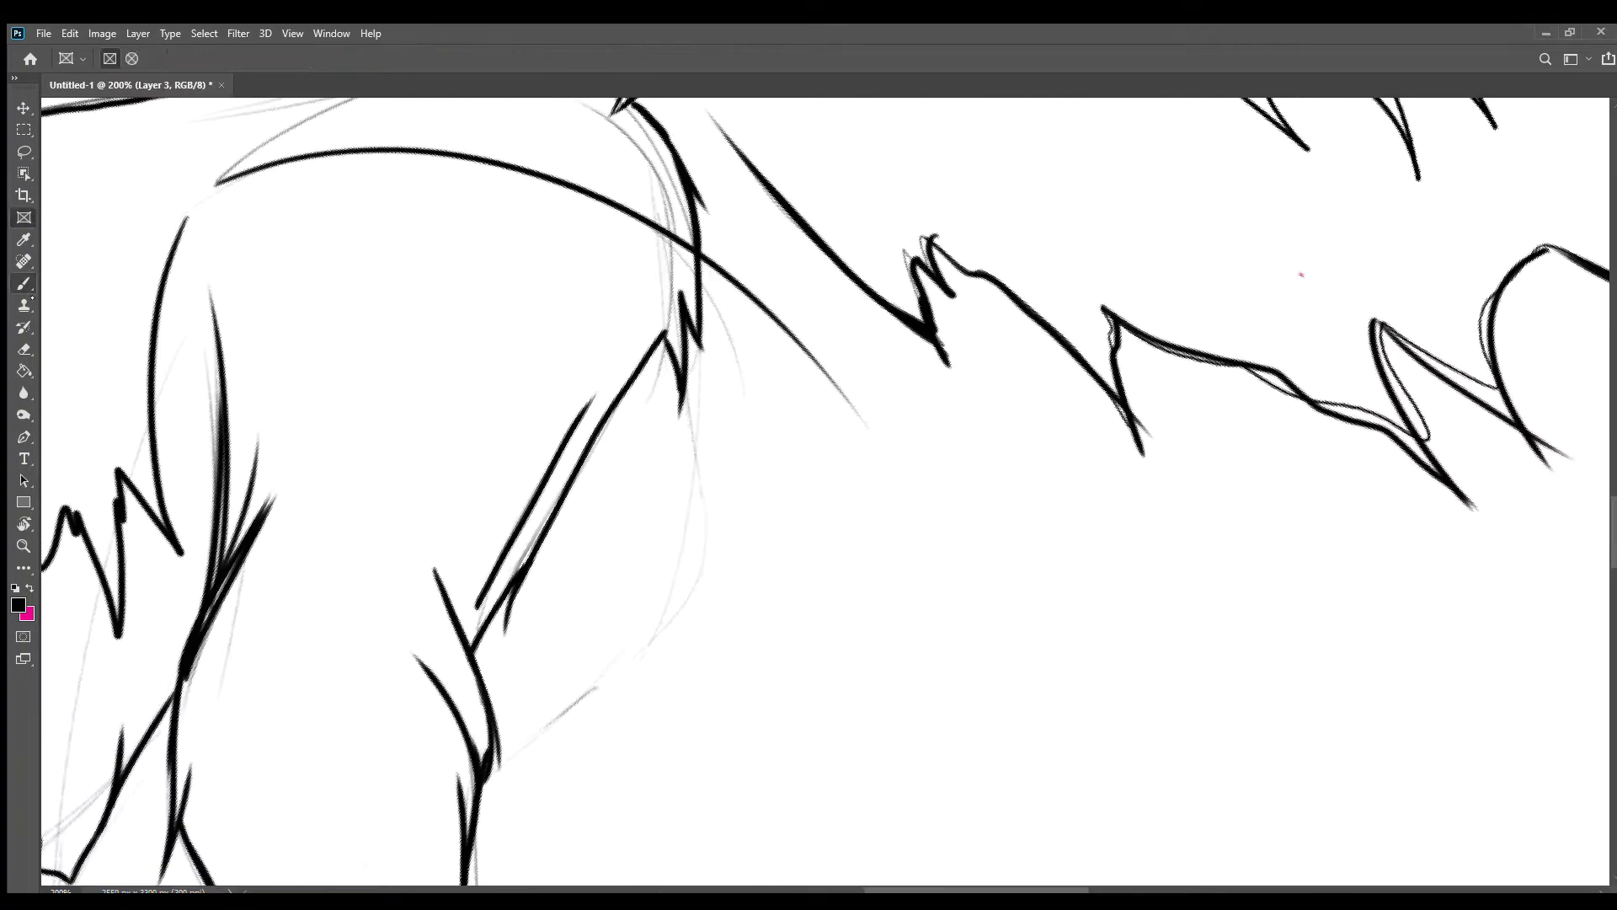
scroll(848, 314, "down", 6)
left_click_drag(848, 314, 653, 253)
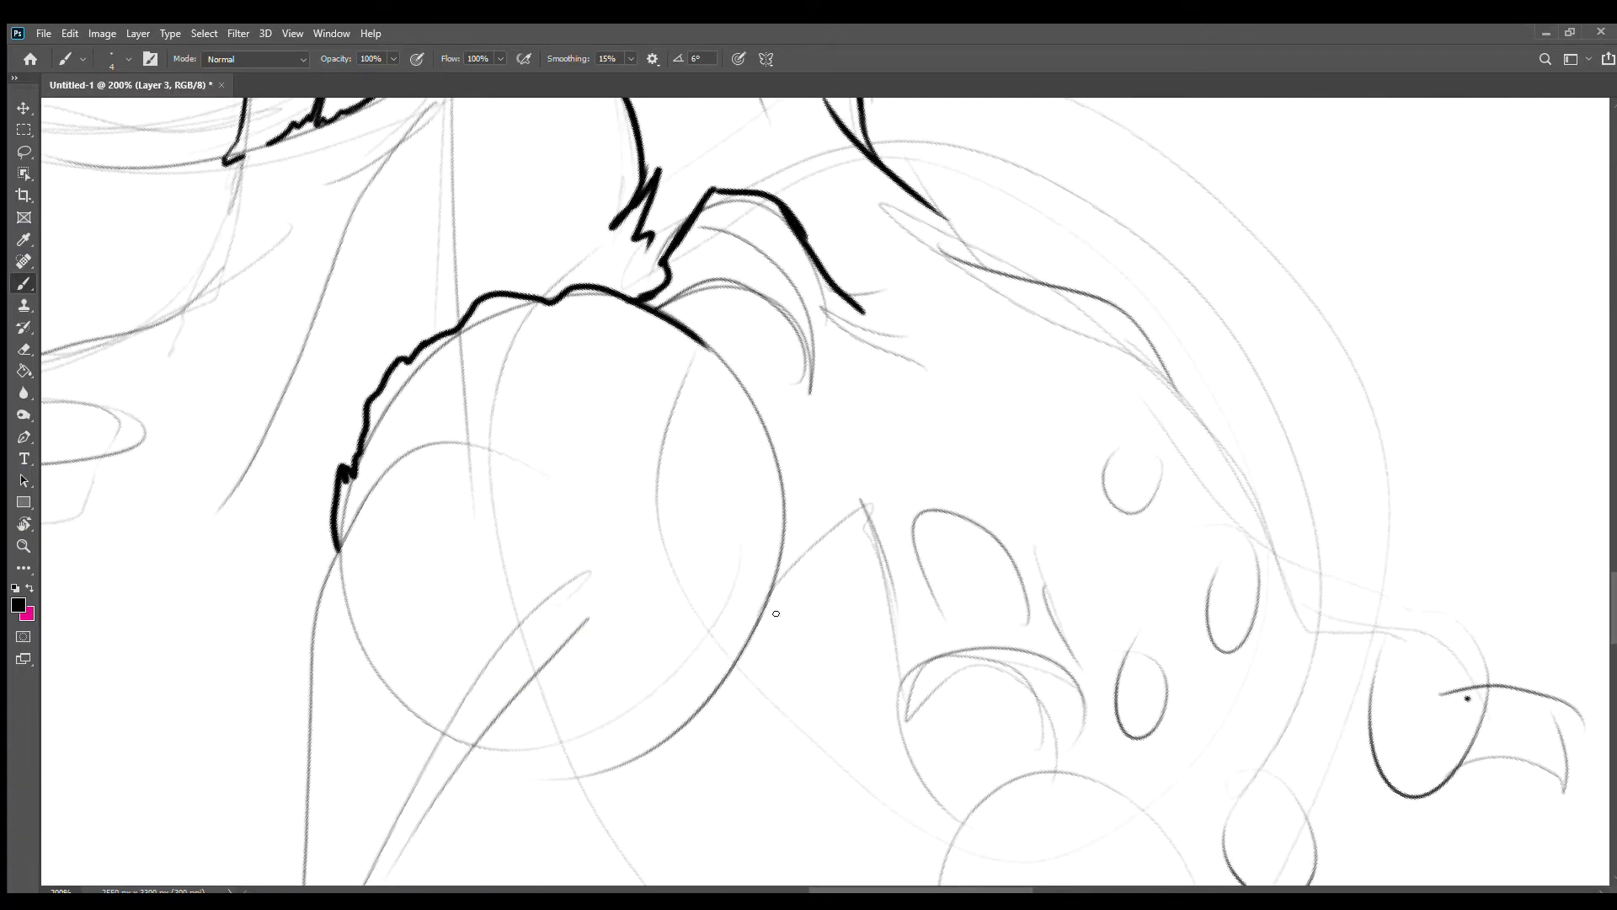
left_click_drag(784, 388, 741, 607)
left_click_drag(847, 480, 897, 669)
left_click_drag(732, 211, 850, 387)
Step: Ink the thumb's long curved claw with its rounded base, centre ridge, cross marks and a thick shaded edge
left_click_drag(337, 506, 632, 573)
left_click_drag(632, 573, 834, 370)
left_click_drag(804, 455, 587, 794)
left_click_drag(576, 455, 568, 792)
left_click_drag(547, 524, 627, 544)
left_click_drag(838, 396, 771, 493)
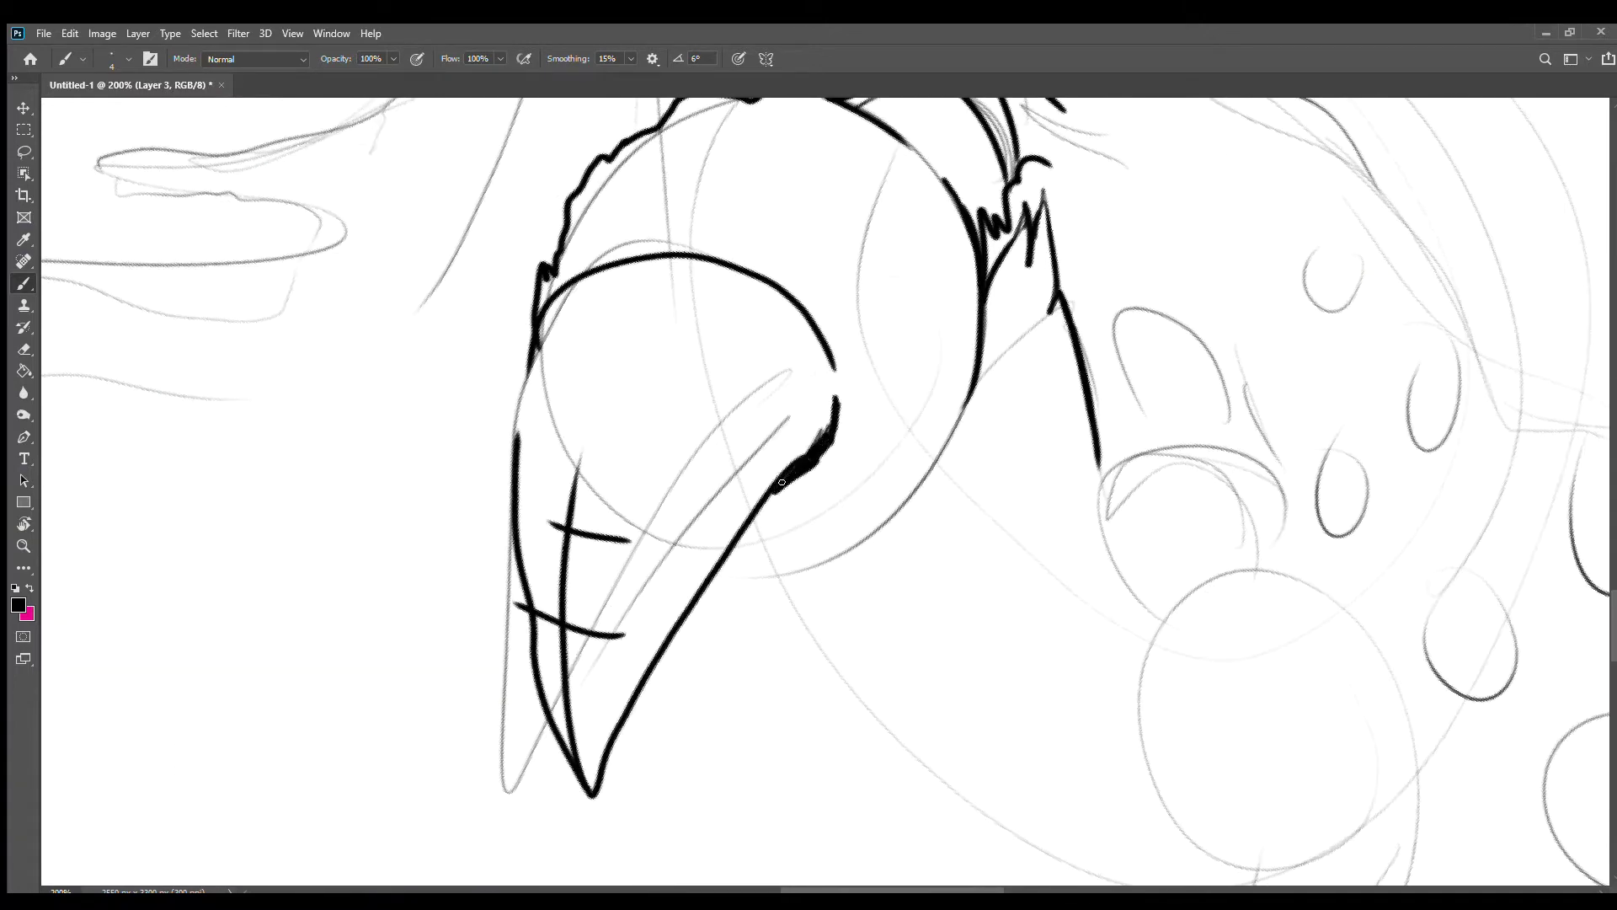
Step: Ink the thumb's rough underside and inner creases, plus the ragged sides of the finger beside it
left_click_drag(720, 573, 922, 481)
mouse_move(859, 236)
left_mouse_down()
mouse_move(935, 472)
mouse_move(428, 183)
left_mouse_up()
left_click_drag(815, 329, 919, 497)
mouse_move(586, 222)
left_mouse_down()
mouse_move(644, 462)
mouse_move(639, 523)
left_mouse_up()
left_click_drag(927, 573, 868, 666)
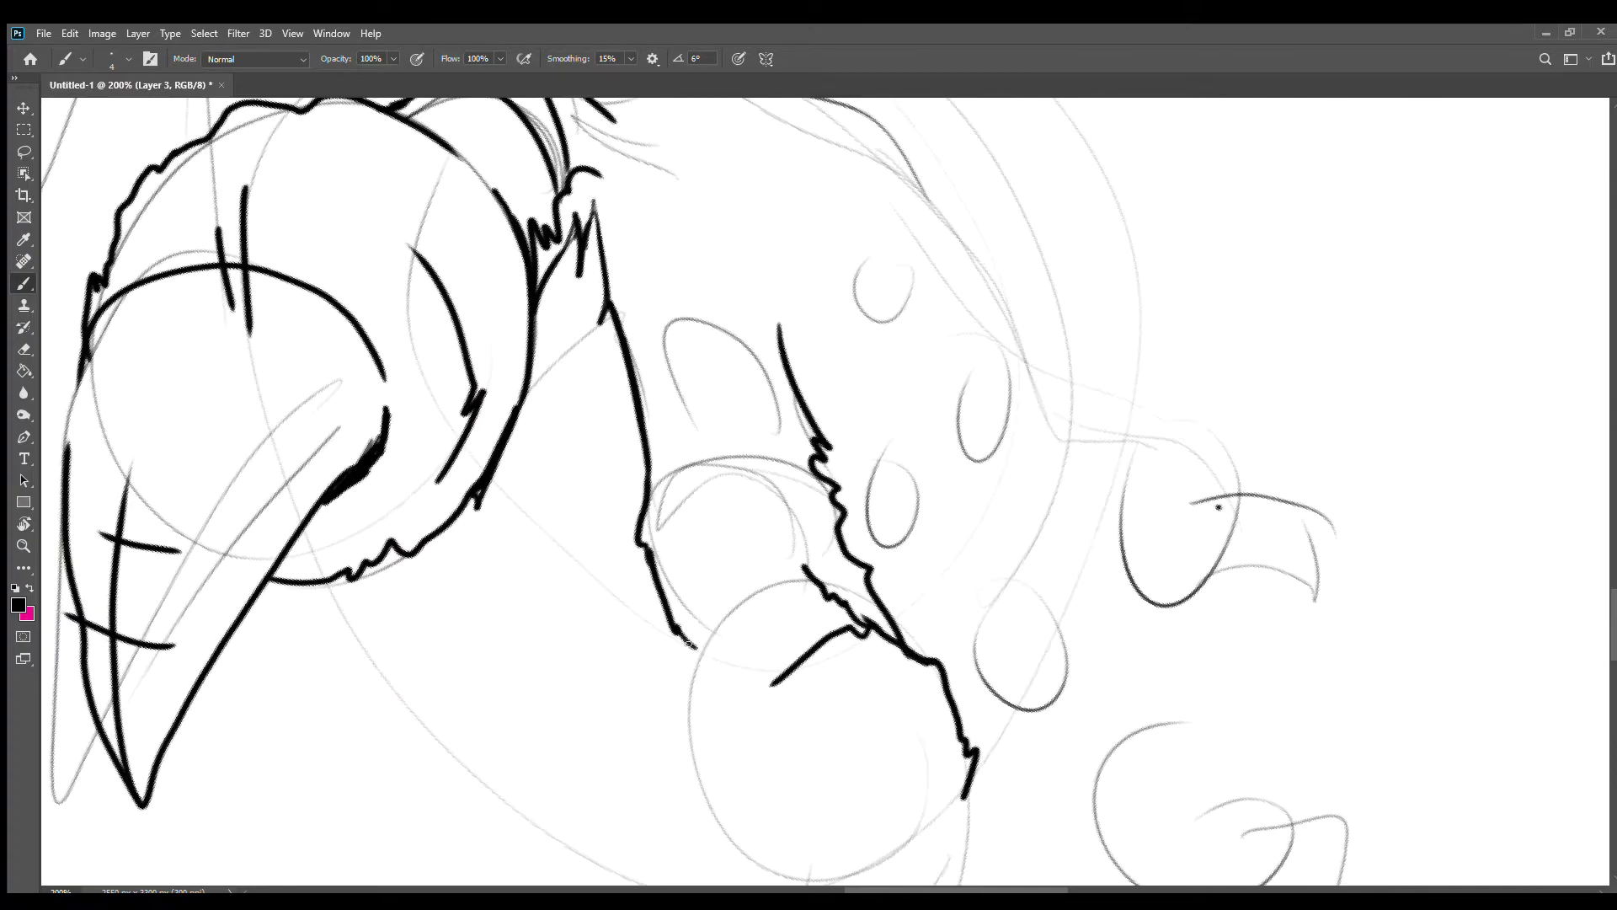
Step: Ink the first finger's furry tip and large claw, and outline the second finger with its smaller claw
left_click_drag(699, 640, 661, 783)
mouse_move(674, 758)
left_mouse_down()
mouse_move(619, 421)
mouse_move(624, 531)
left_mouse_up()
left_click_drag(906, 506, 942, 752)
left_click_drag(1191, 613, 955, 500)
left_click_drag(955, 499, 963, 573)
left_click_drag(968, 448, 880, 501)
left_click_drag(965, 589, 821, 677)
left_click_drag(894, 354, 682, 599)
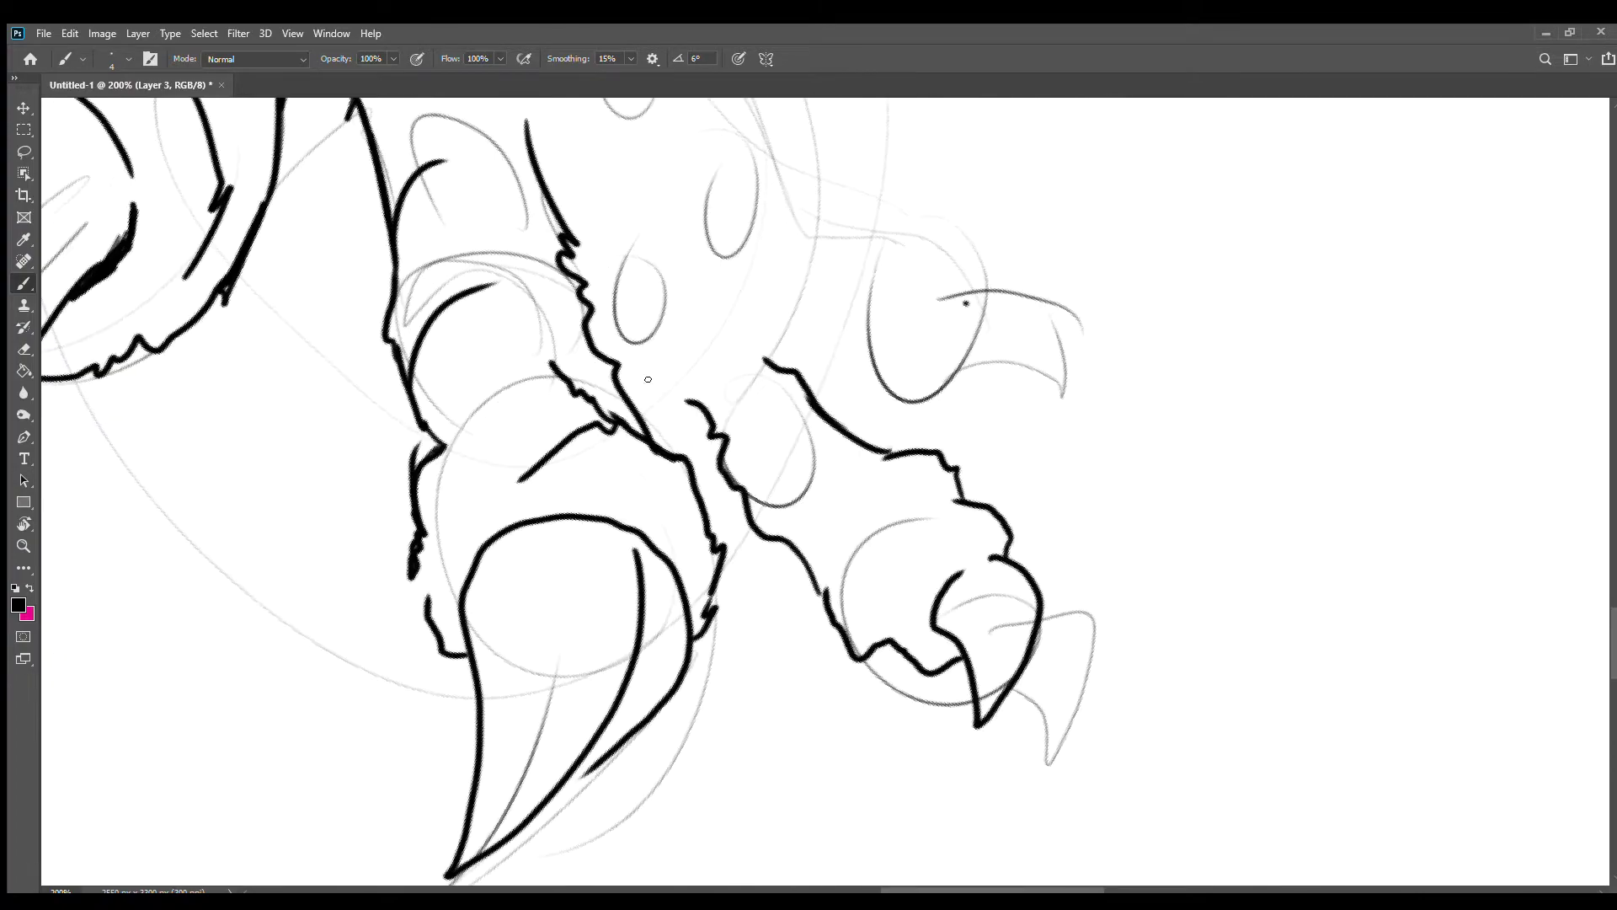
Step: Ink the remaining outer fingers of the lowered hand with bumpy contours
left_click_drag(632, 222, 687, 402)
left_click_drag(700, 263, 789, 369)
scroll(809, 489, "down", 3)
left_click_drag(808, 505, 699, 464)
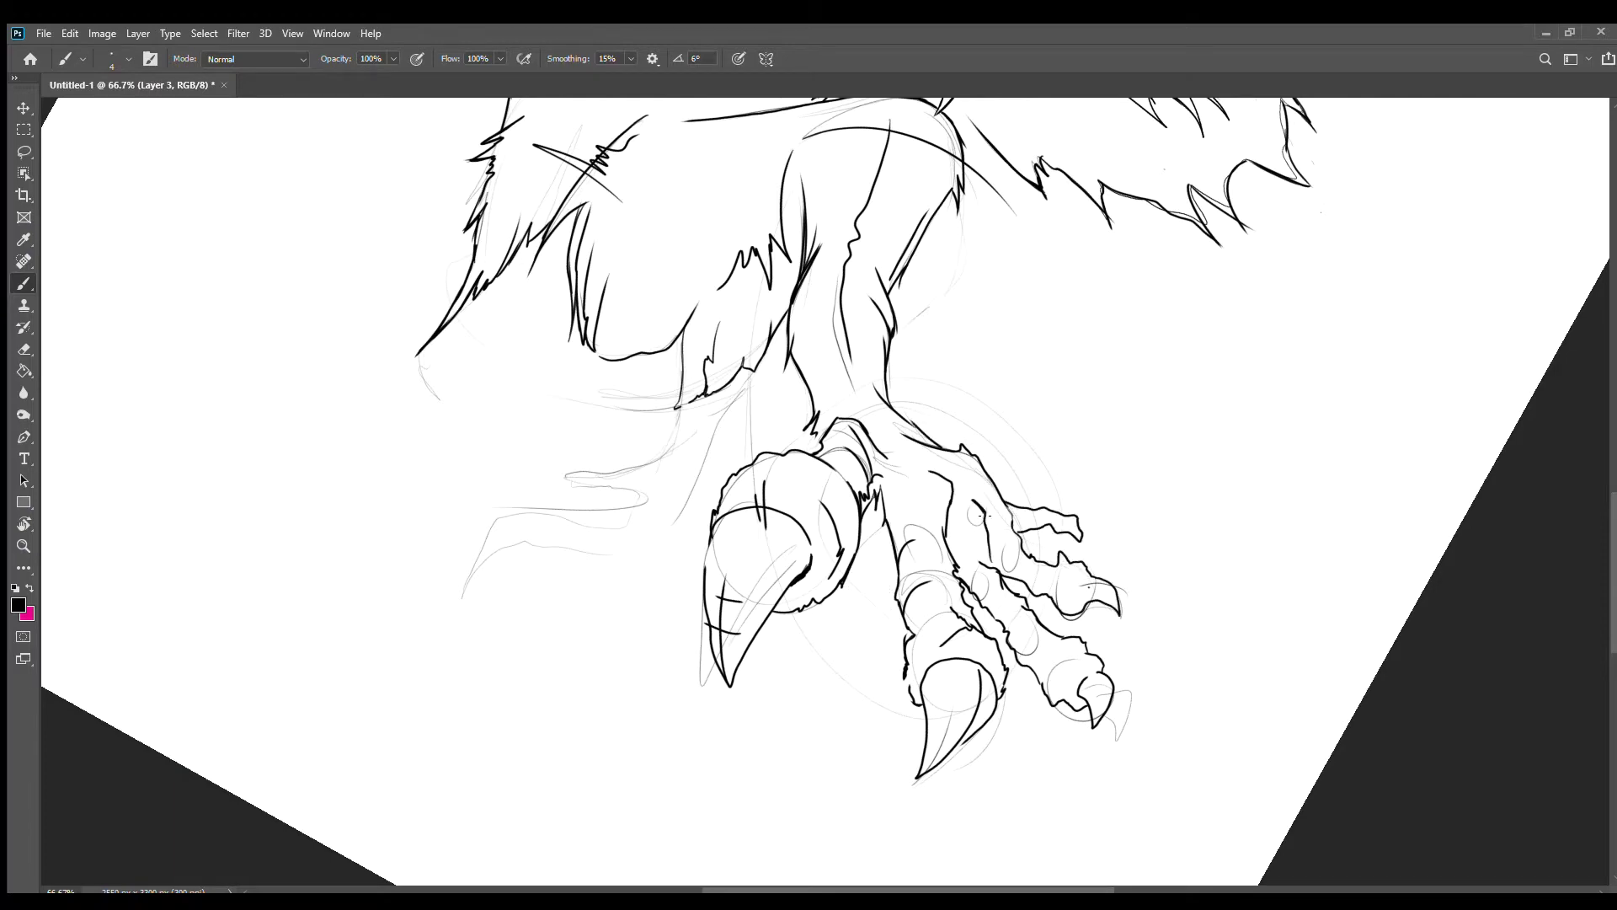
Step: Ink and thicken the pointed fur tufts along the lower edge of the torso
left_click_drag(984, 515, 933, 768)
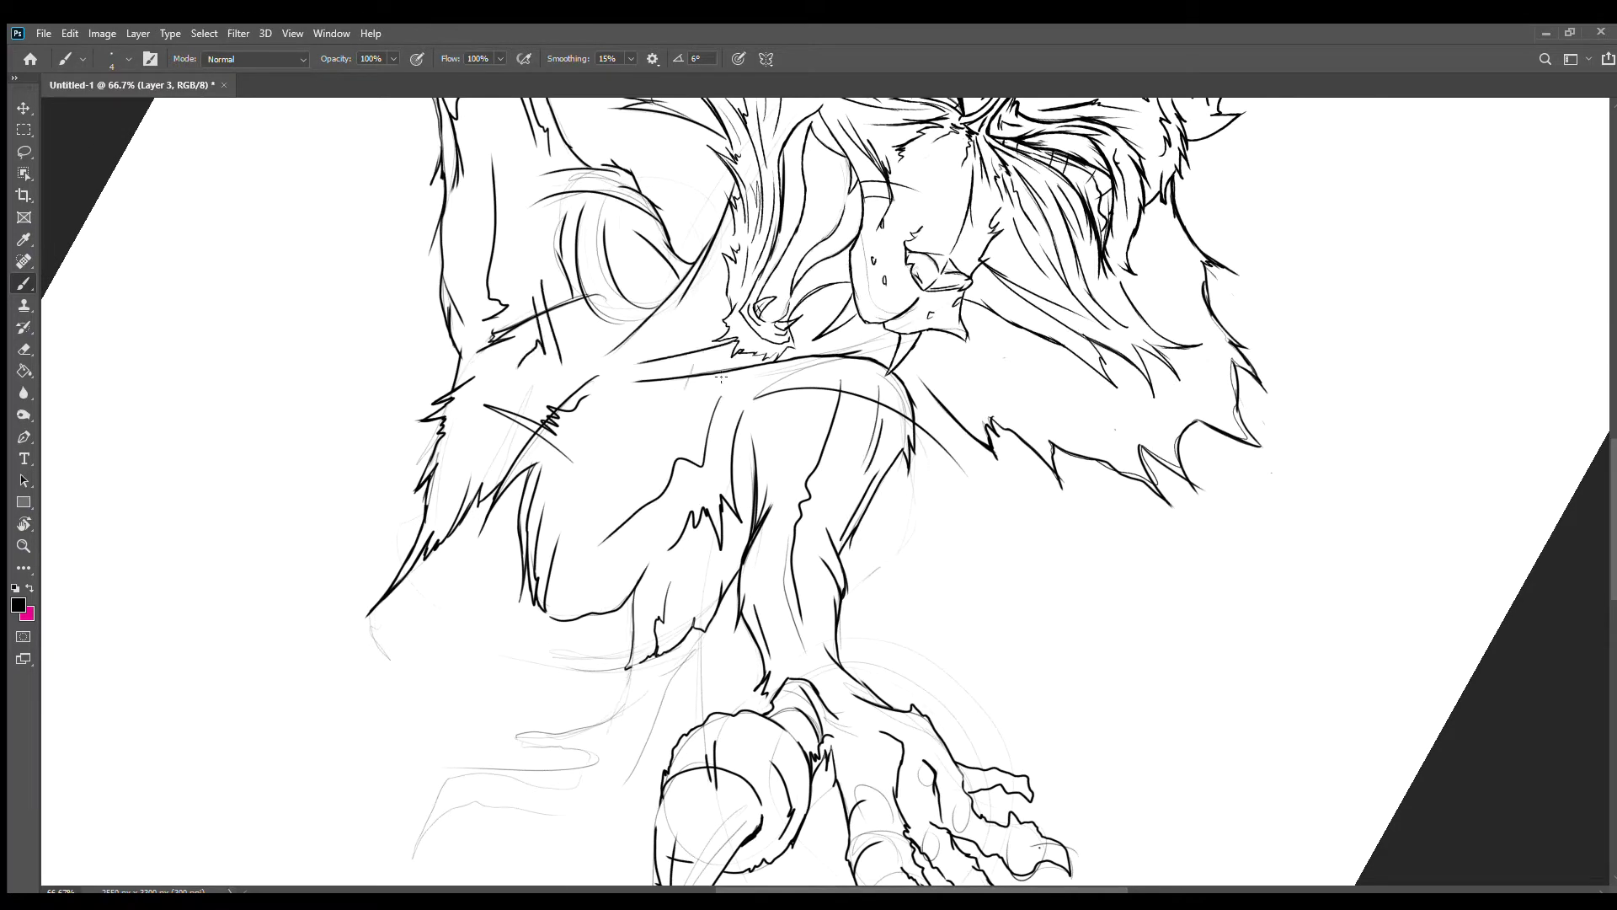
scroll(808, 489, "up", 3)
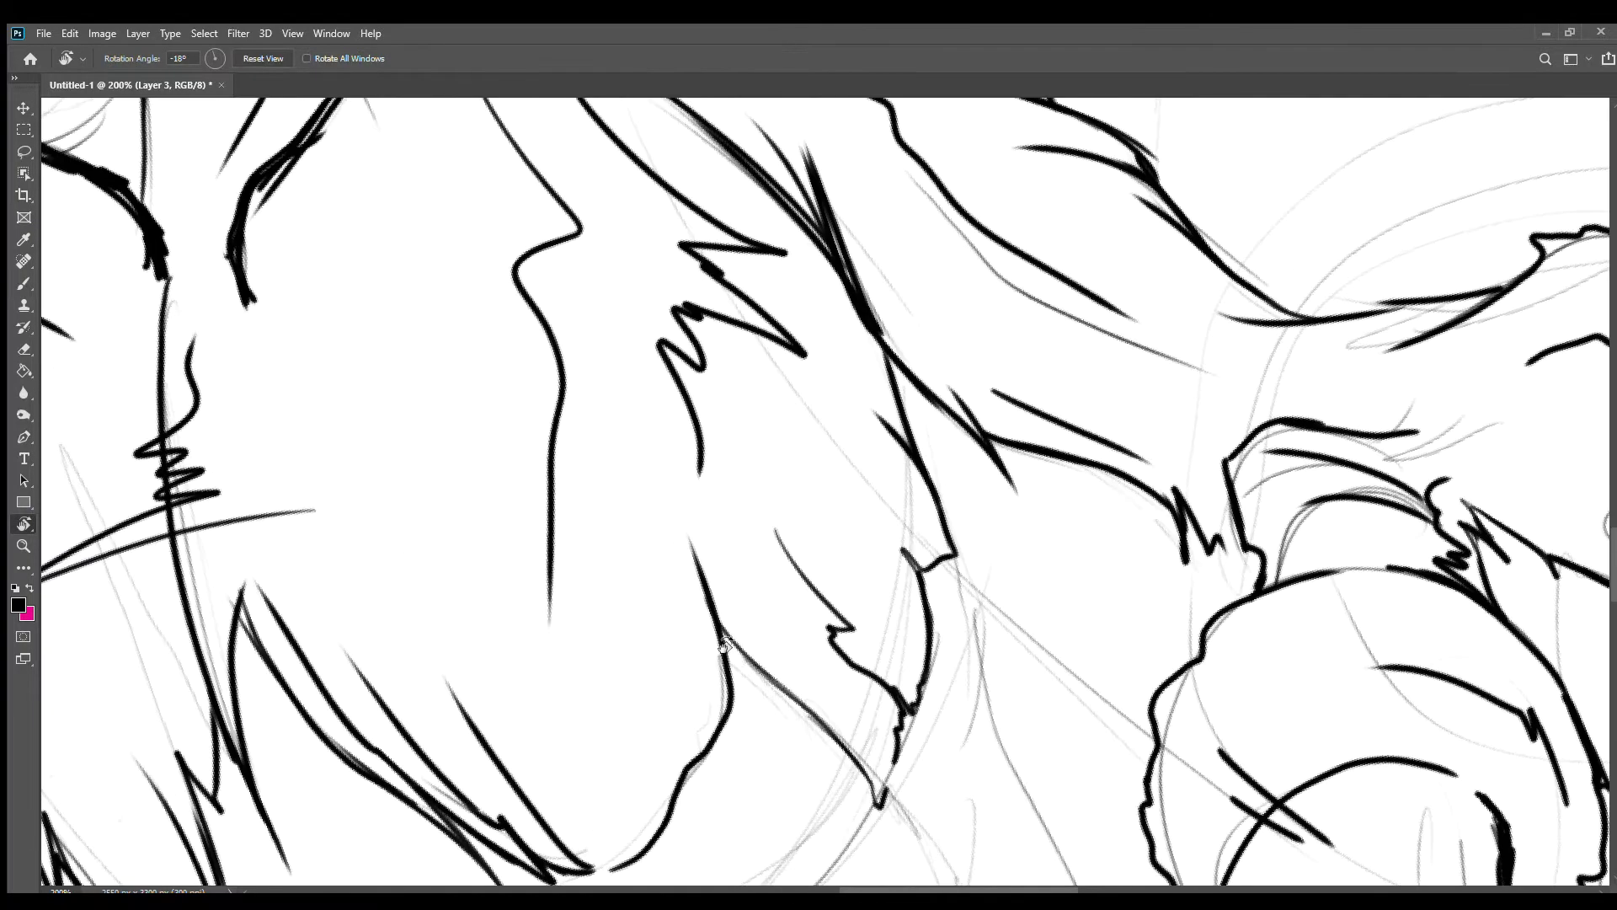
left_click_drag(866, 632, 724, 784)
left_click_drag(969, 468, 906, 631)
left_click_drag(808, 674, 910, 312)
left_click_drag(341, 253, 613, 571)
left_click_drag(336, 290, 314, 651)
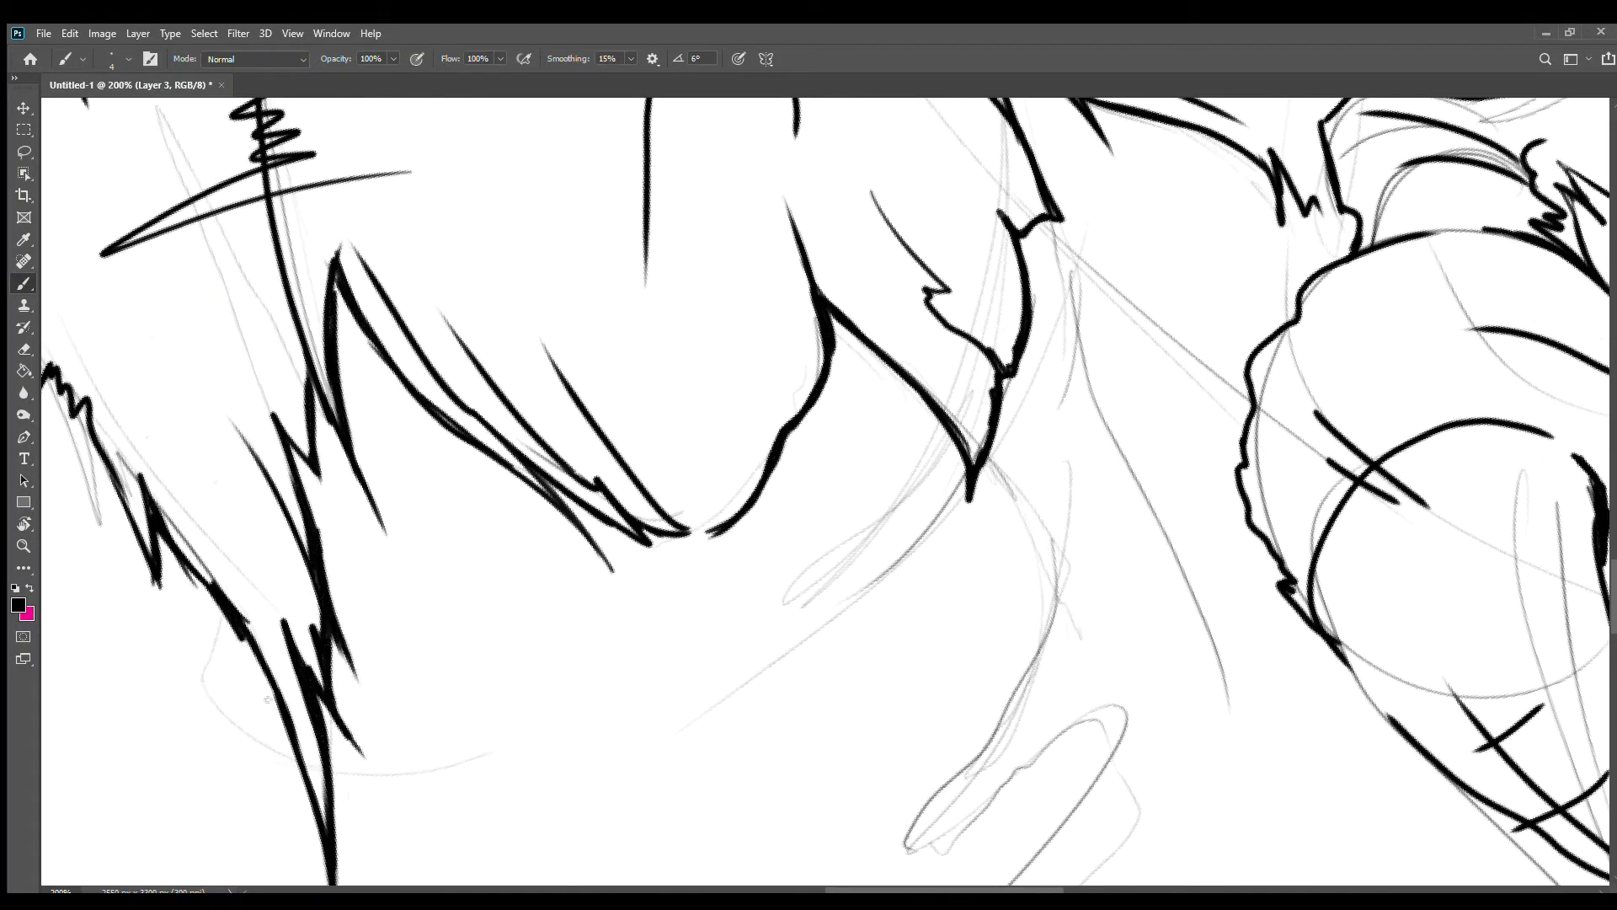
Step: Outline the curved, rib-like bands beneath the torso's fur edge, with a long sweeping contour below them
mouse_move(266, 699)
left_mouse_down()
mouse_move(687, 838)
mouse_move(441, 486)
mouse_move(376, 611)
left_mouse_up()
left_click_drag(1058, 337, 735, 609)
left_click_drag(762, 632, 1078, 389)
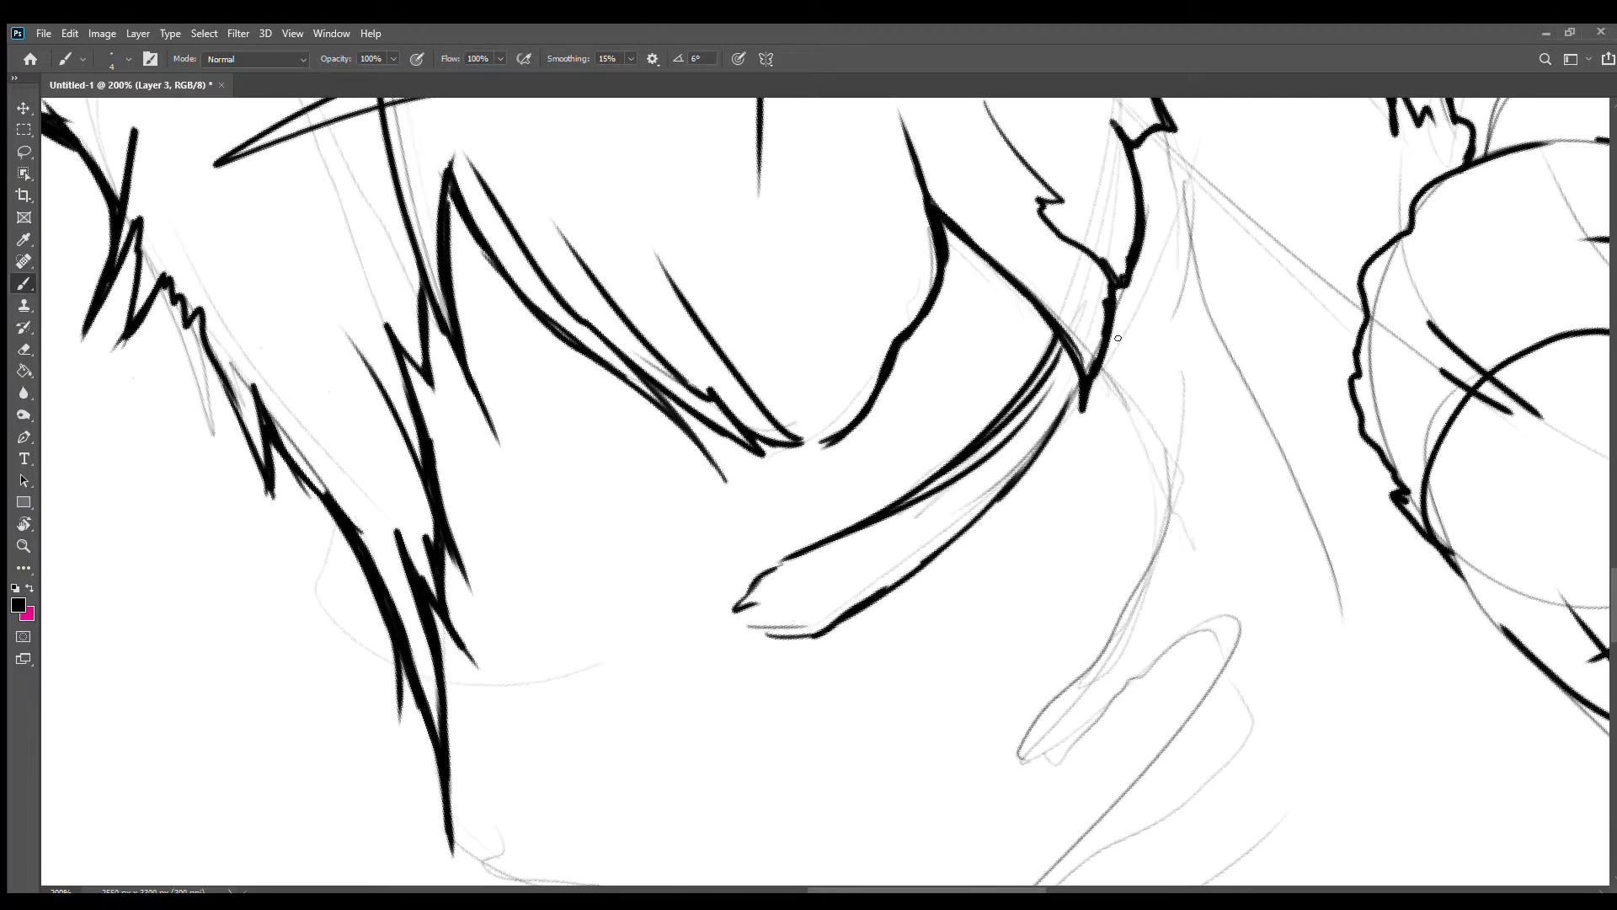
left_click_drag(1149, 240, 653, 782)
left_click_drag(455, 548, 650, 630)
left_click_drag(654, 634, 447, 665)
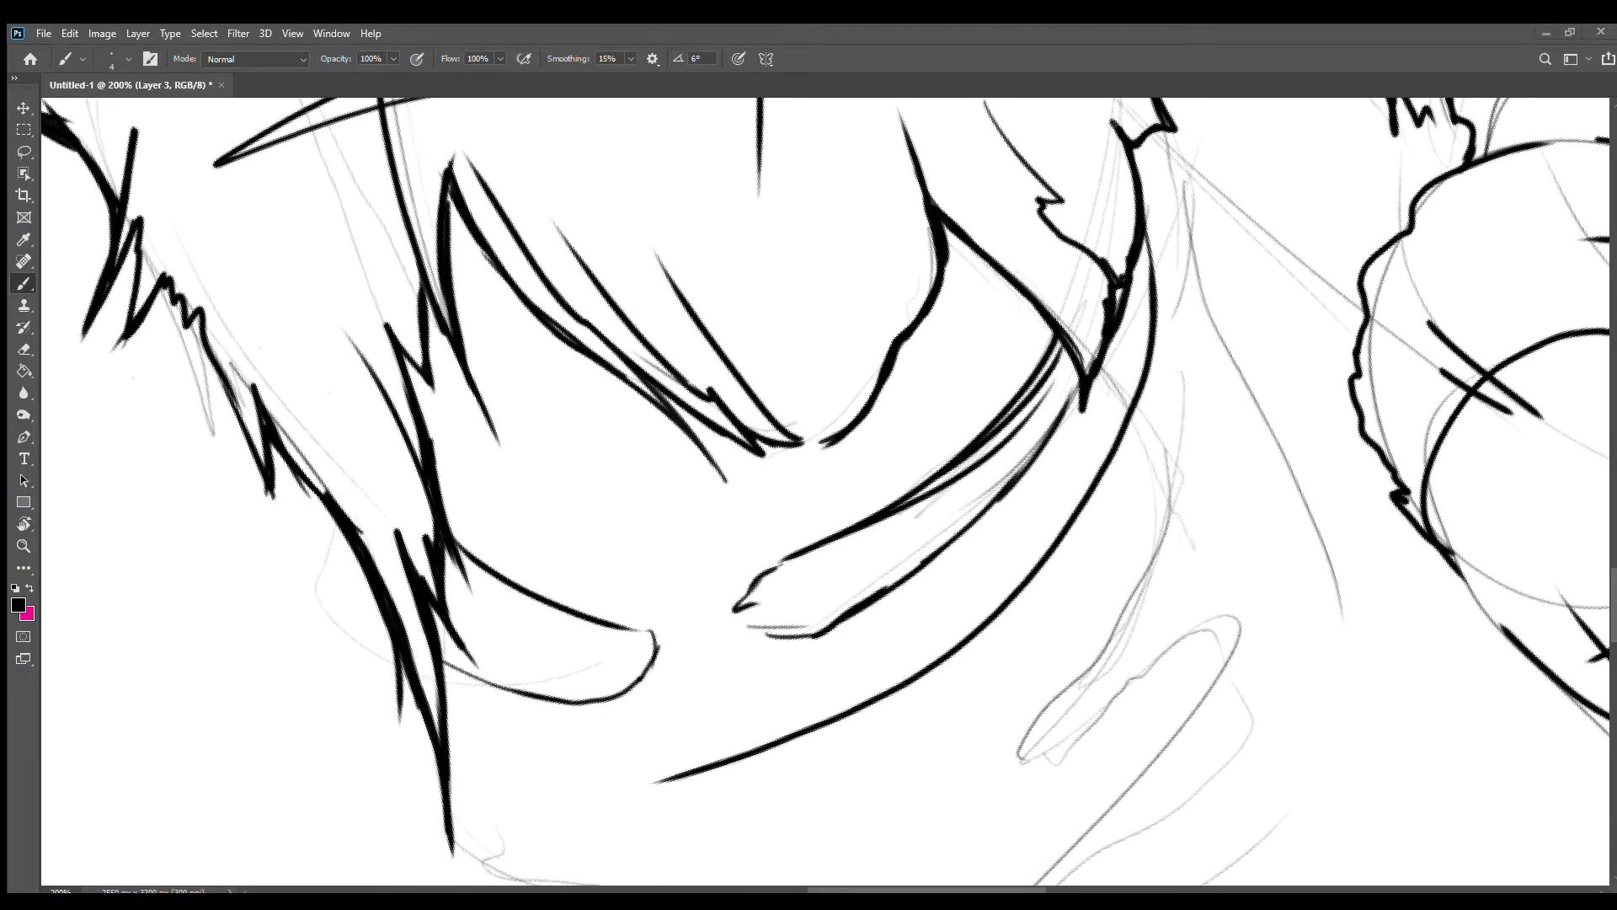
Step: Ink the small curled shapes under the torso's ragged fur and finish the bands and contour around the waist
scroll(605, 530, "down", 3)
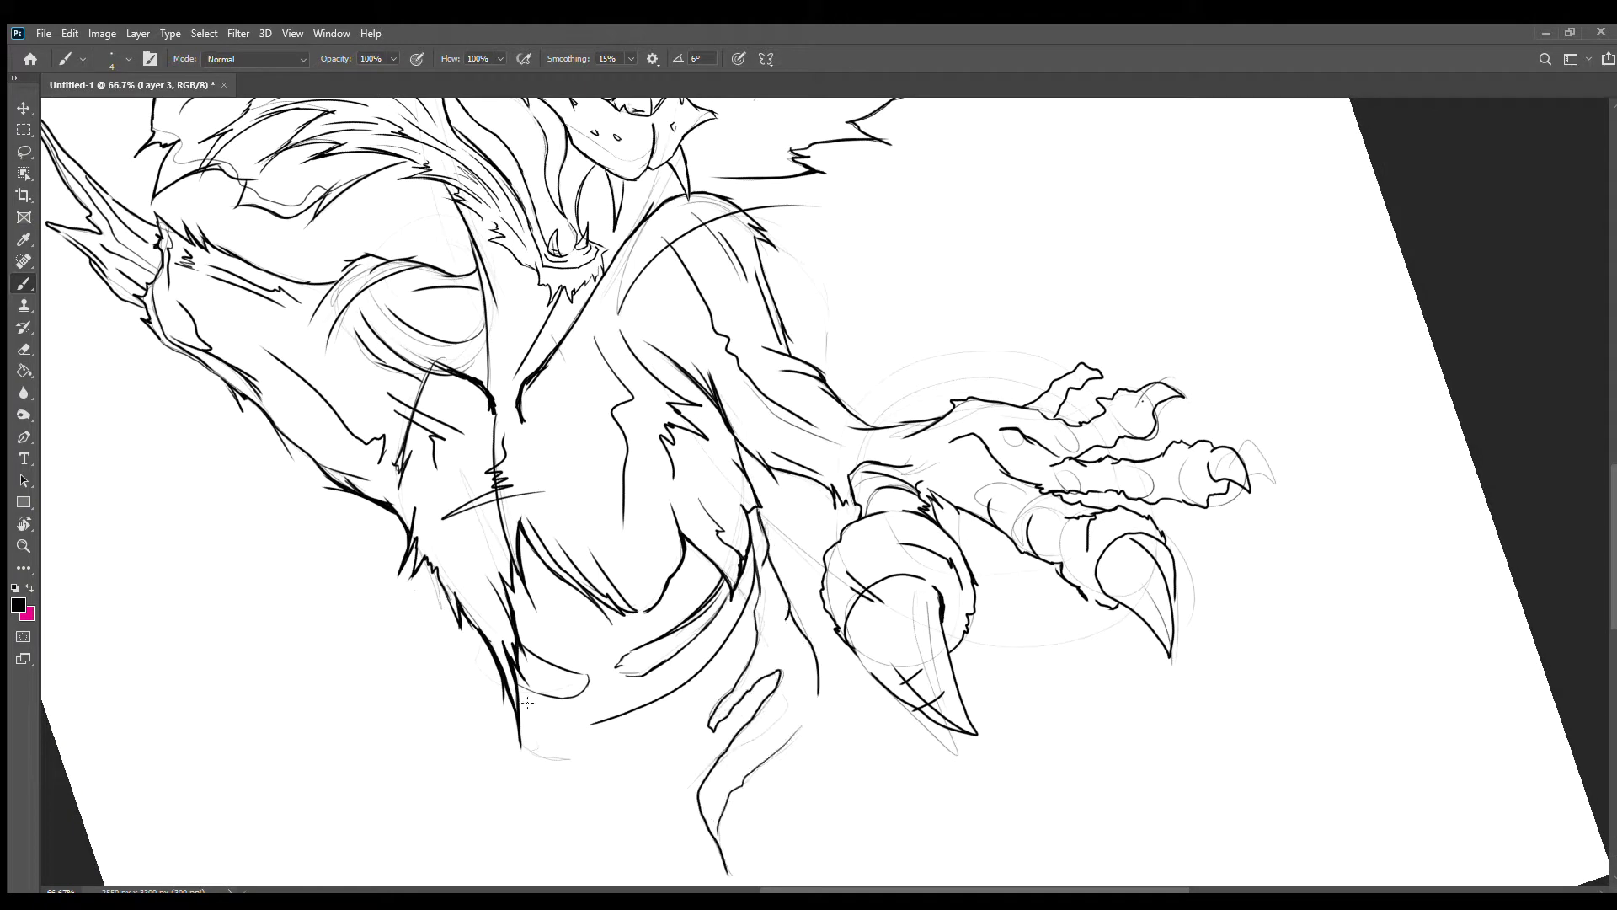
left_click_drag(524, 713, 577, 723)
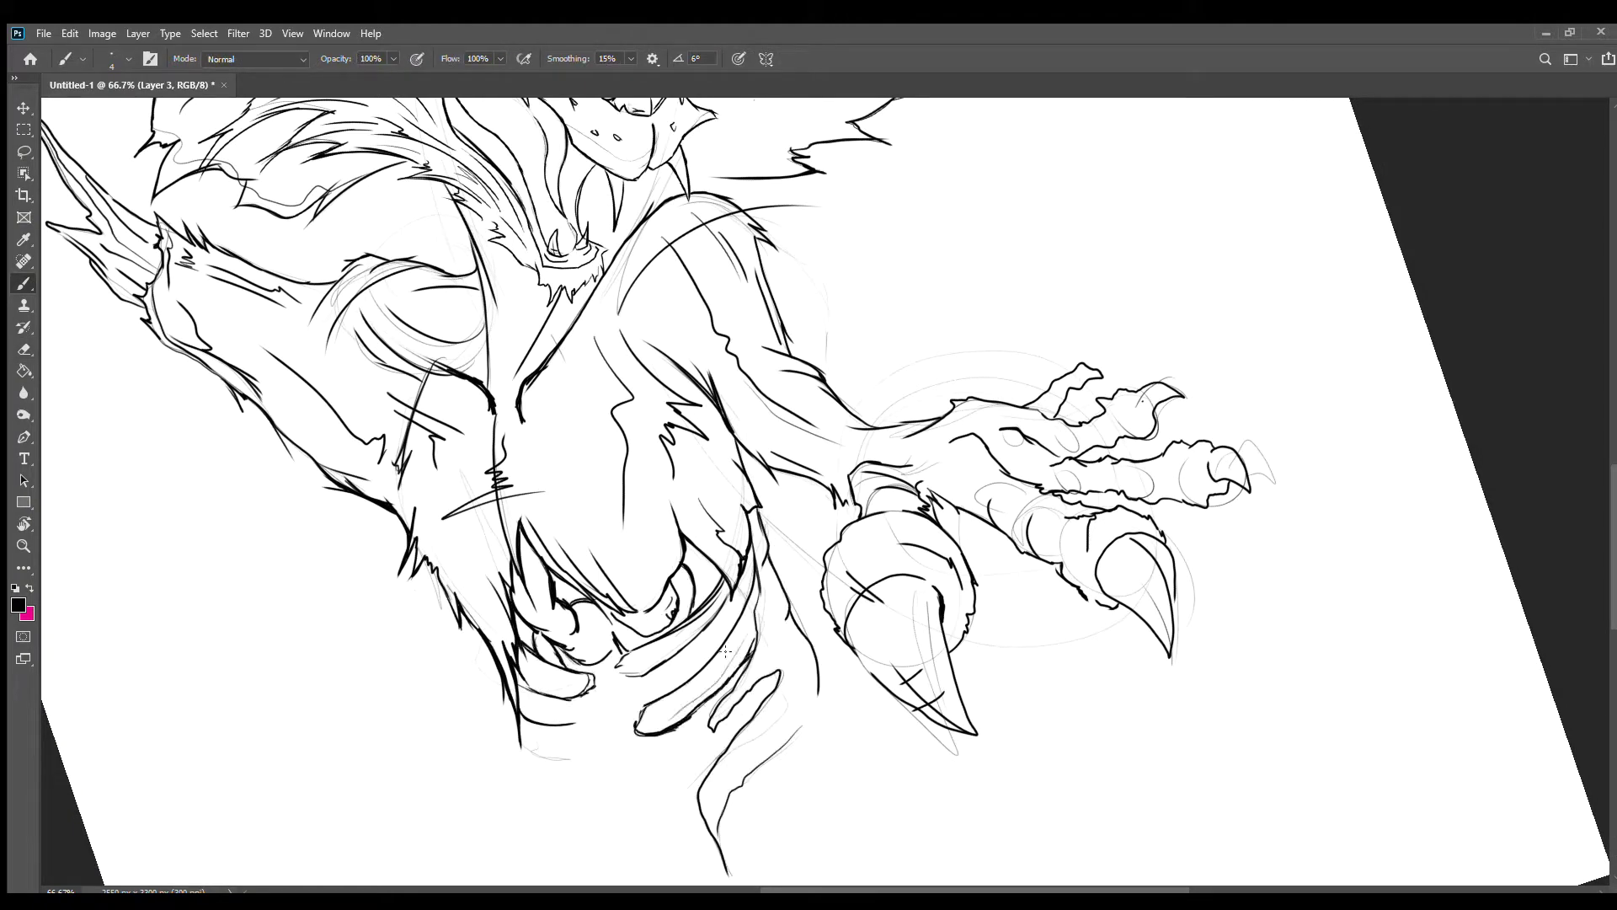
scroll(546, 700, "down", 3)
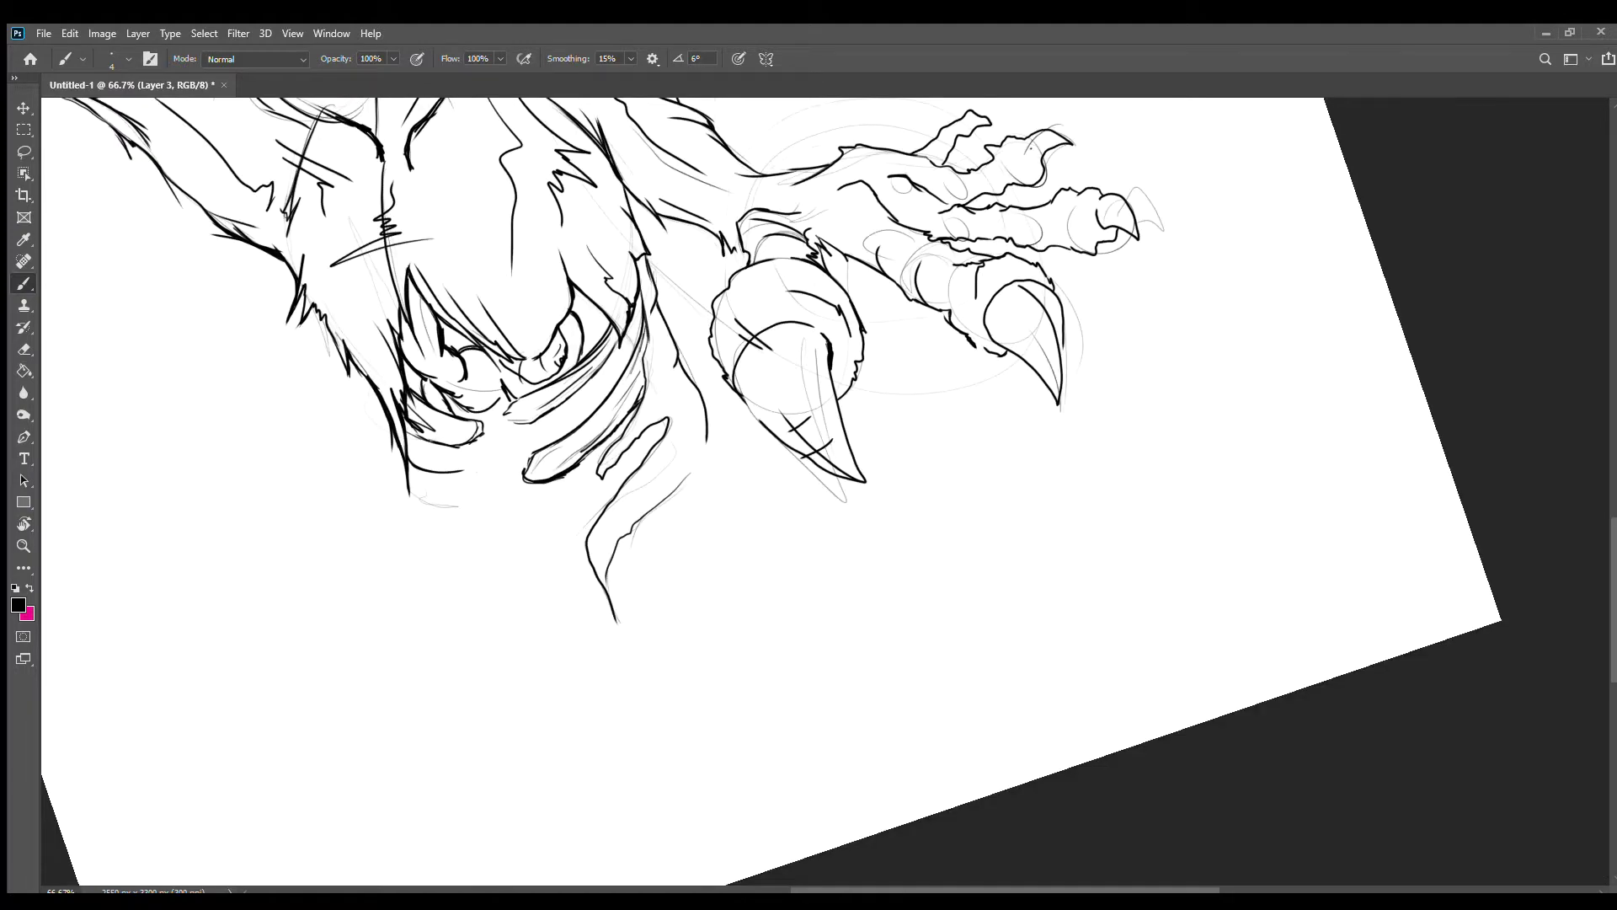
scroll(837, 548, "down", 3)
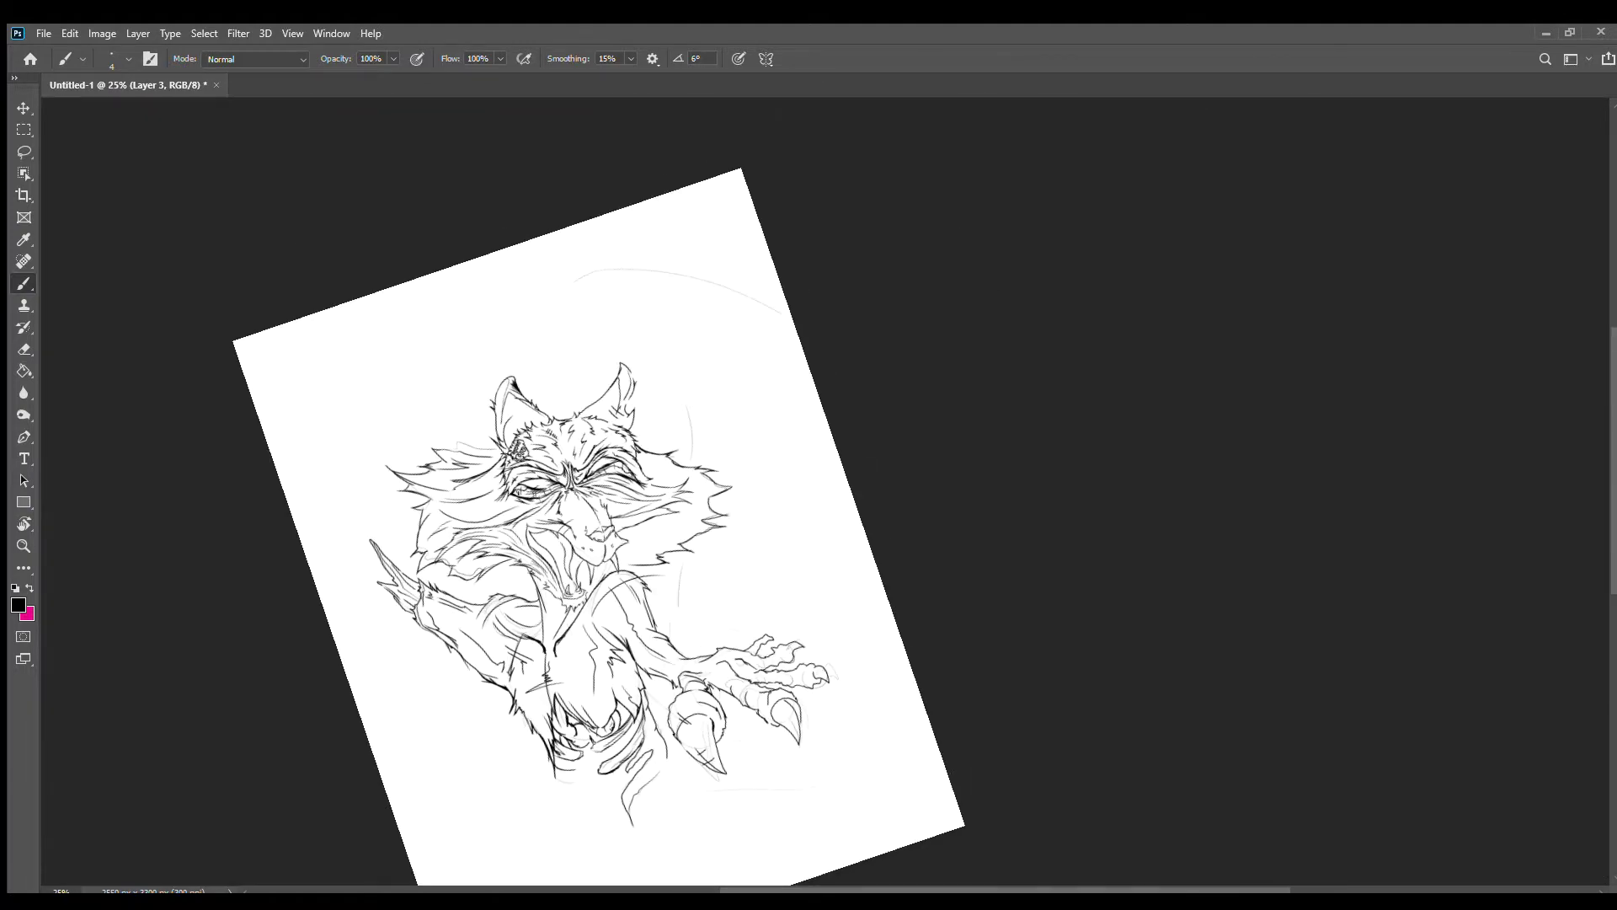
Step: Erase the rough sketch lines around the lowered arm, hand and claws
scroll(604, 751, "up", 3)
key("alt+bracketright")
key("e")
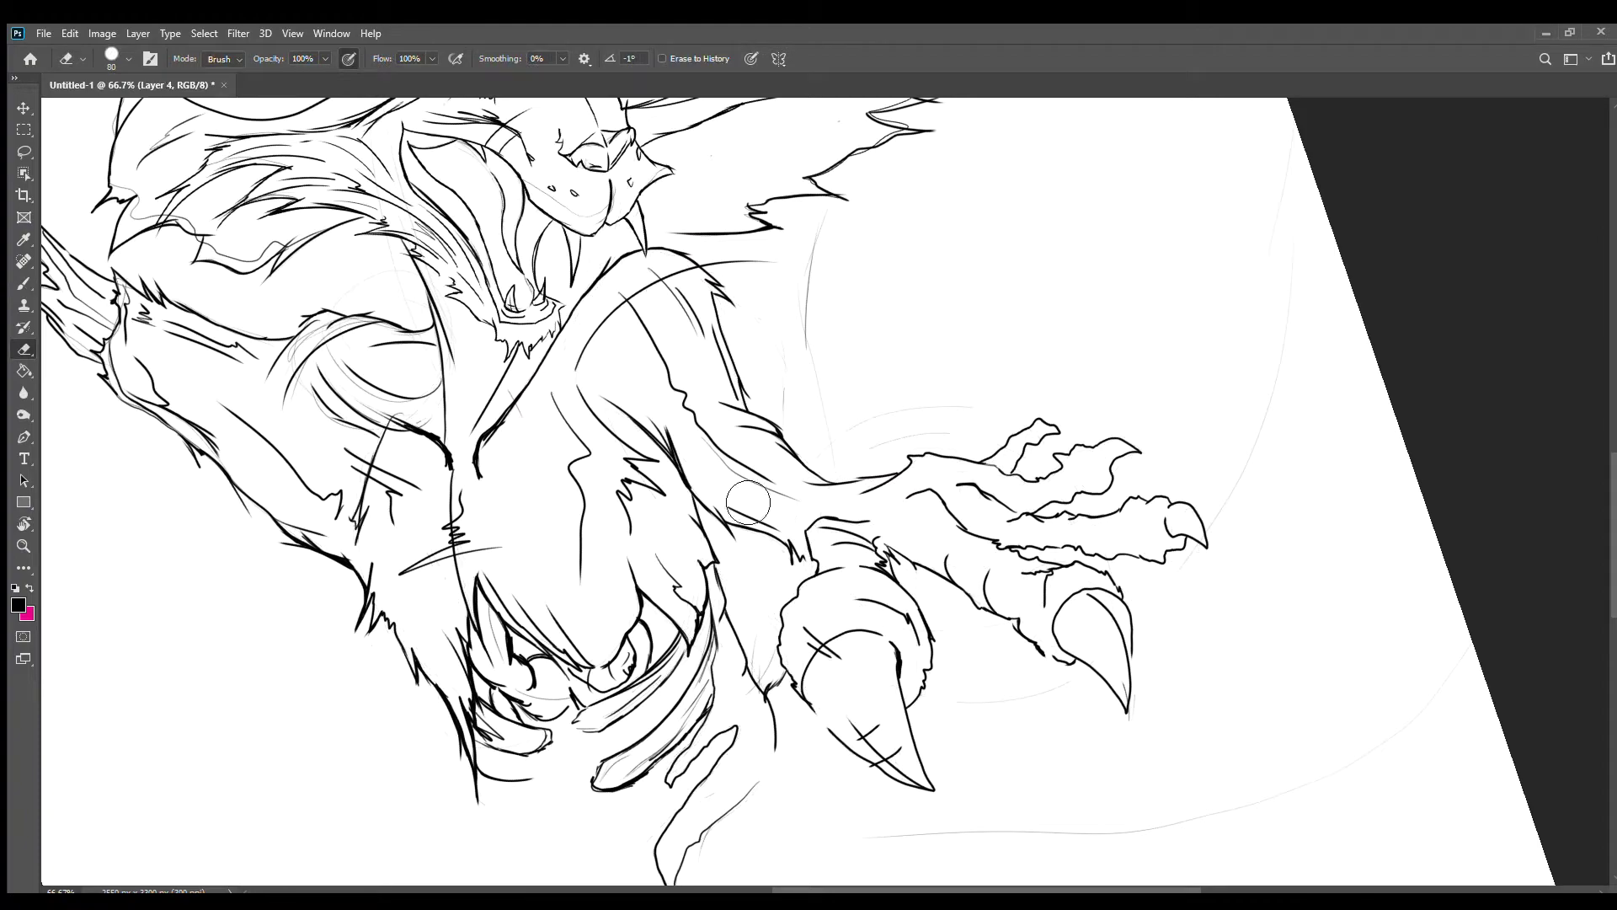
key("alt+bracketleft")
scroll(783, 624, "up", 5)
scroll(842, 716, "down", 5)
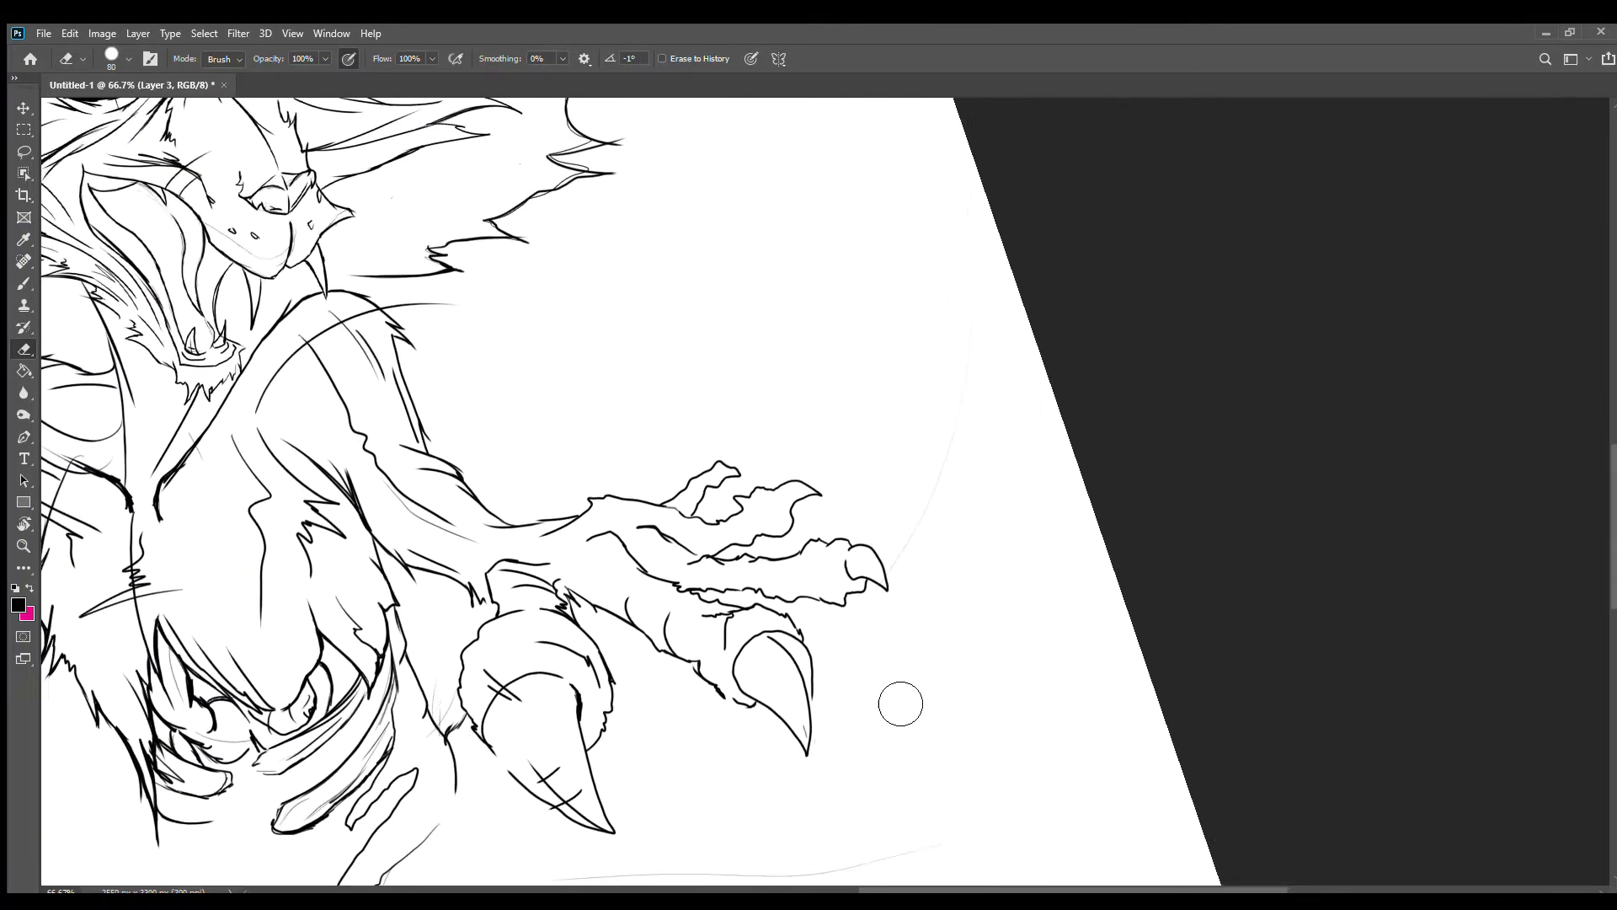
Step: Scale the werewolf drawing down proportionally on the canvas
scroll(901, 703, "down", 2)
key("r")
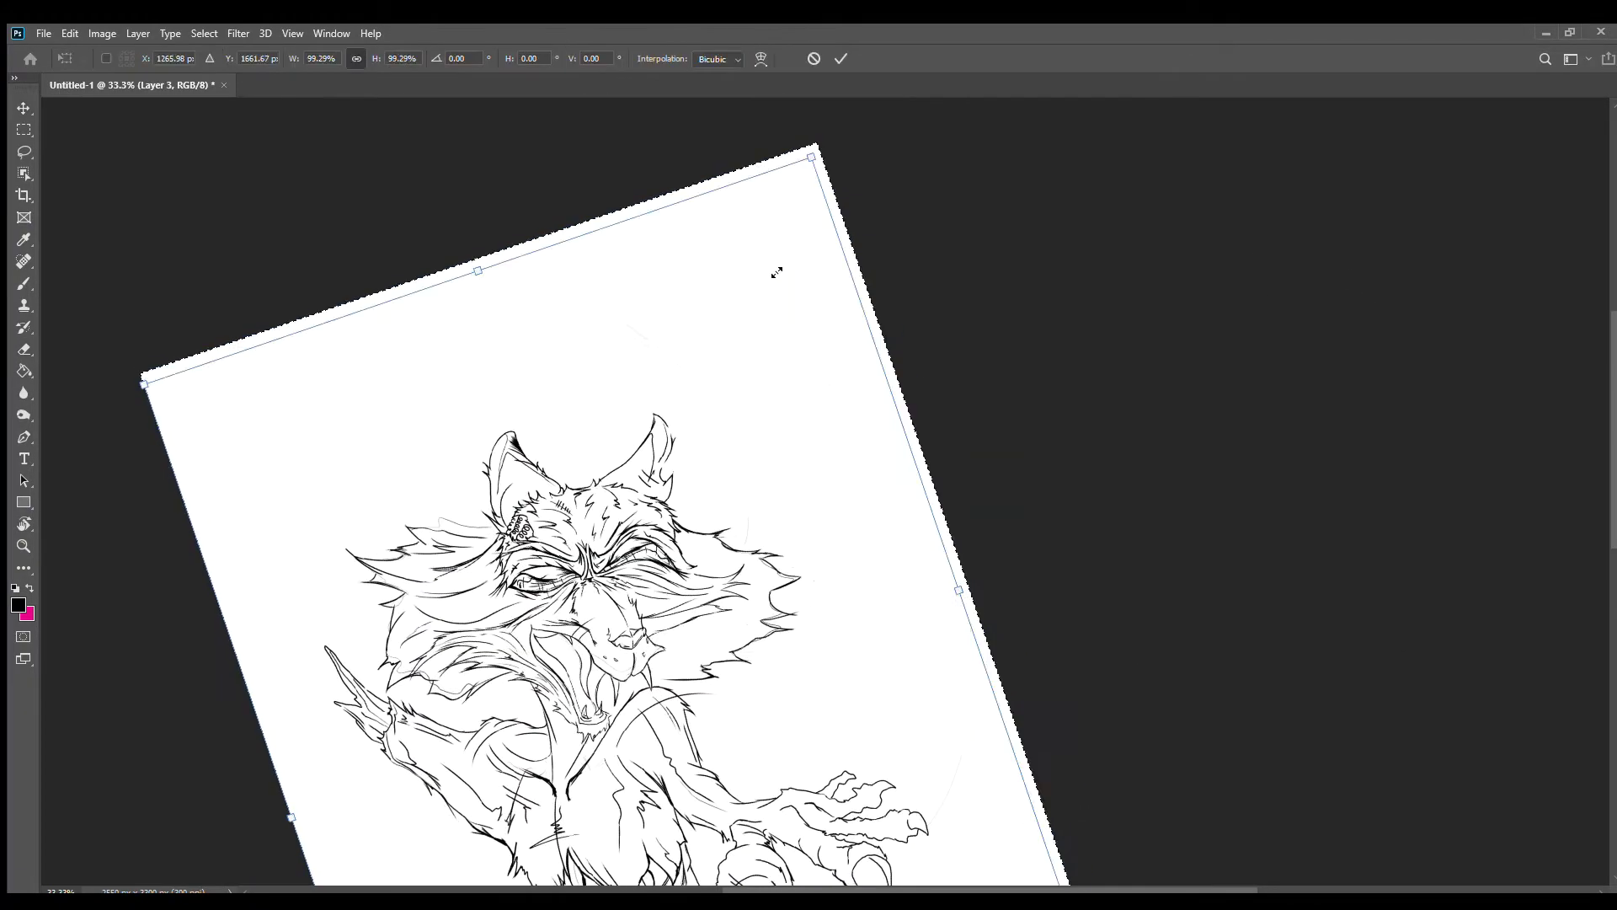
left_click_drag(775, 270, 1069, 325)
key("b")
Step: Ink the spiral tip of the tail above the head, with its curled inner line and spiked outer edge
scroll(589, 421, "up", 1)
key("r")
left_click_drag(590, 252, 661, 368)
scroll(660, 369, "up", 4)
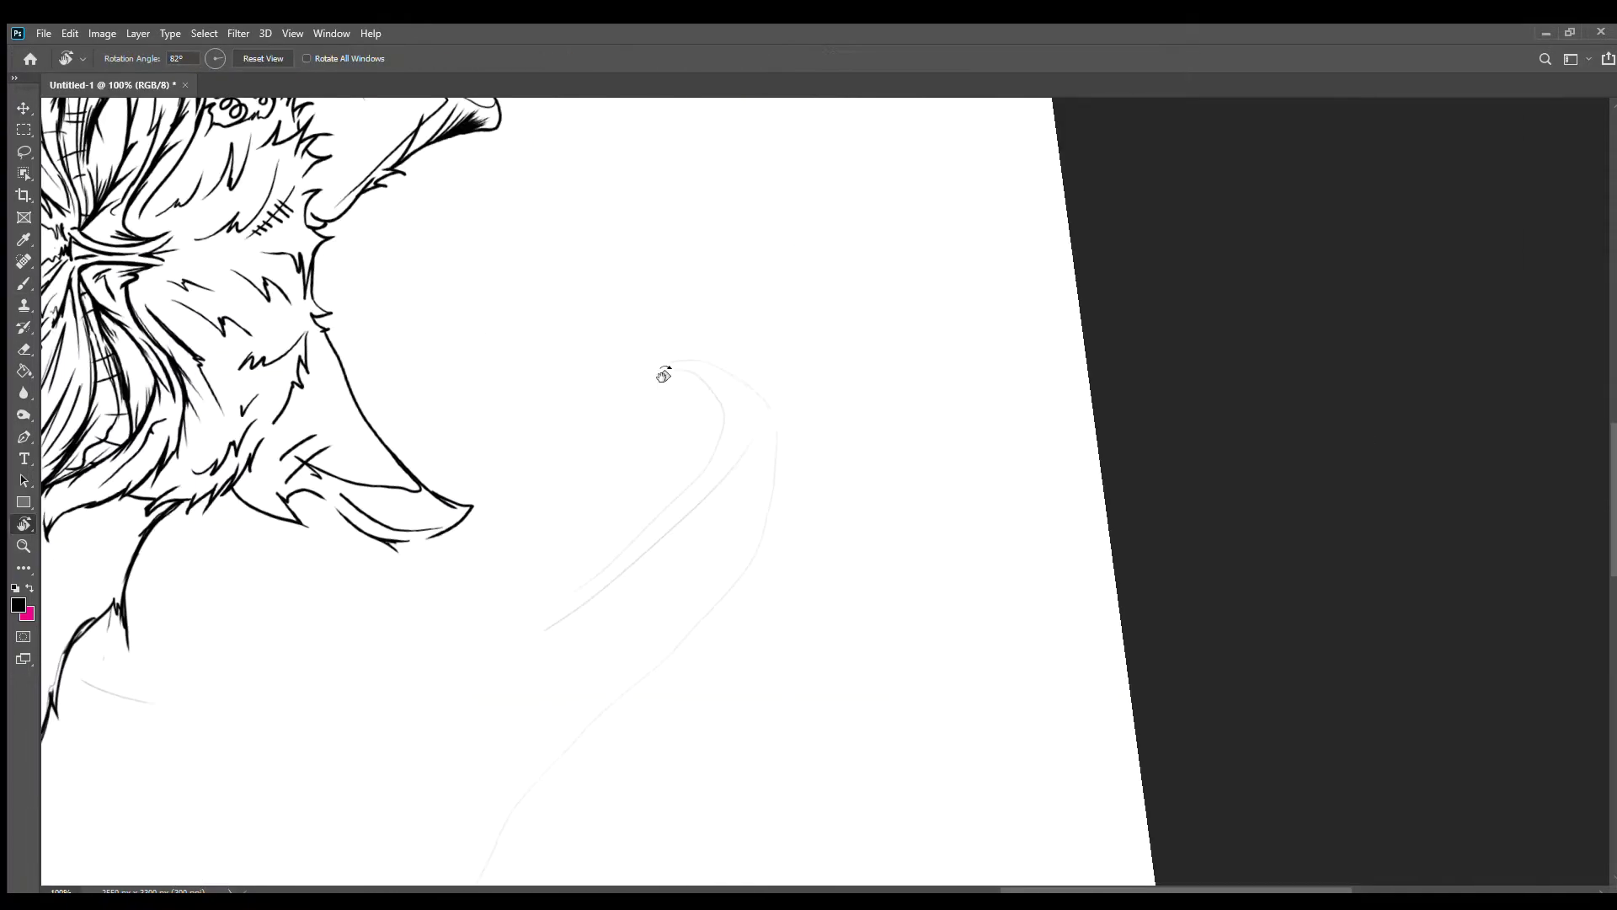
key("b")
left_click_drag(386, 270, 480, 590)
left_click_drag(358, 482, 294, 299)
mouse_move(386, 271)
left_mouse_down()
mouse_move(198, 269)
mouse_move(304, 312)
left_mouse_up()
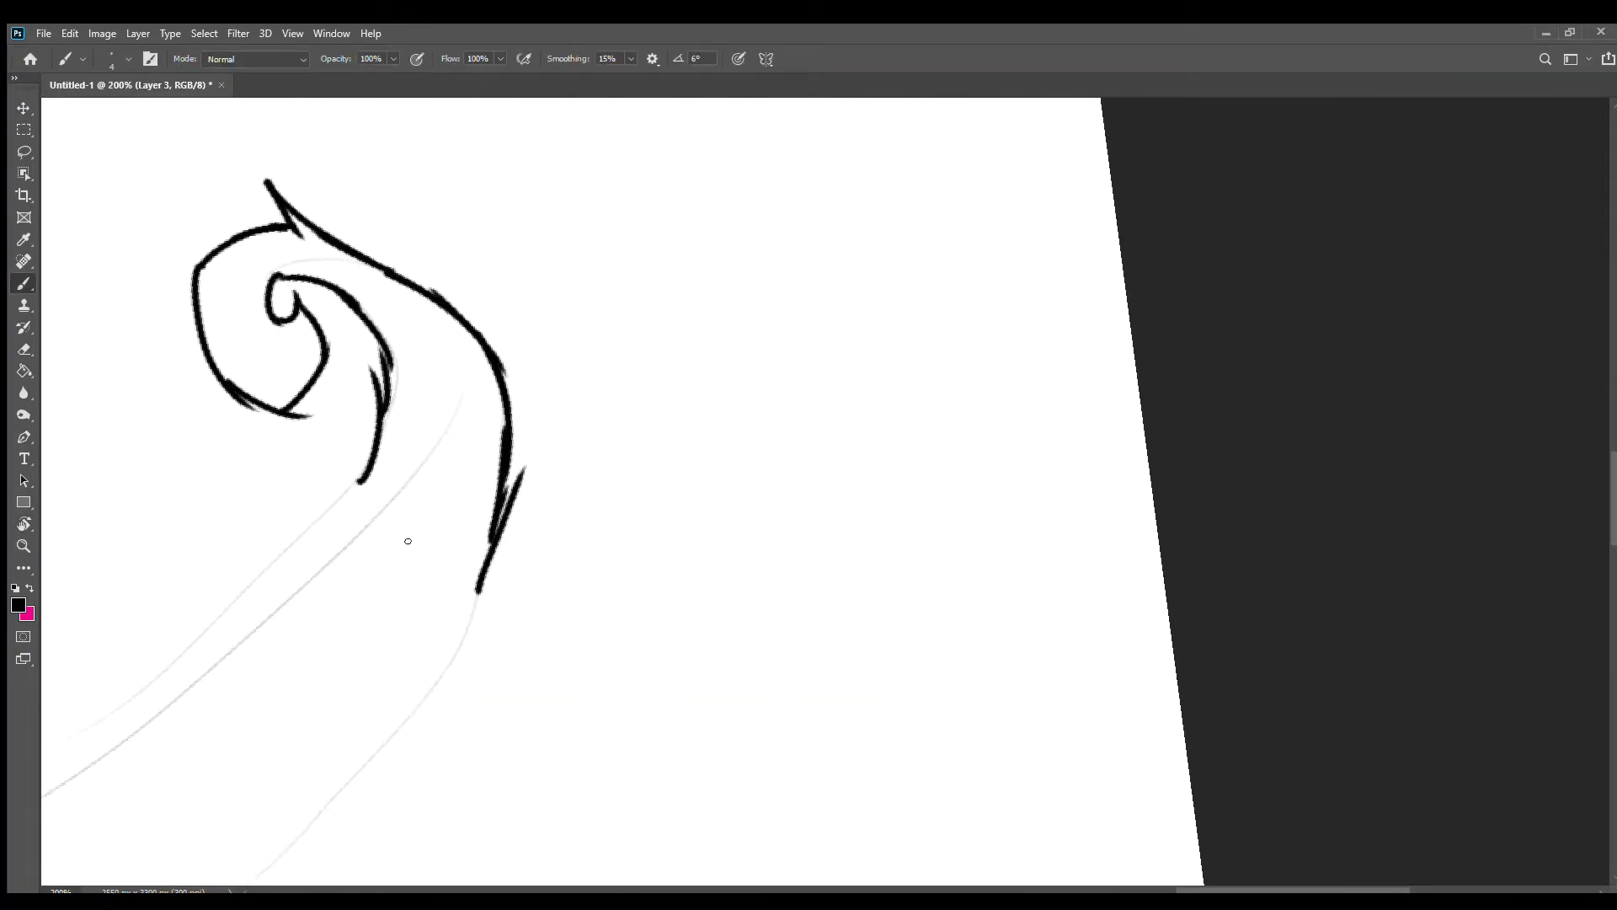
Step: Extend the tail's outer contour from the curl and ink jagged fur along its inner edge
left_click_drag(362, 455, 176, 657)
left_click_drag(480, 581, 324, 809)
key("r")
left_click_drag(758, 421, 843, 379)
left_click_drag(771, 489, 910, 649)
left_click_drag(682, 388, 758, 497)
key("e")
key("b")
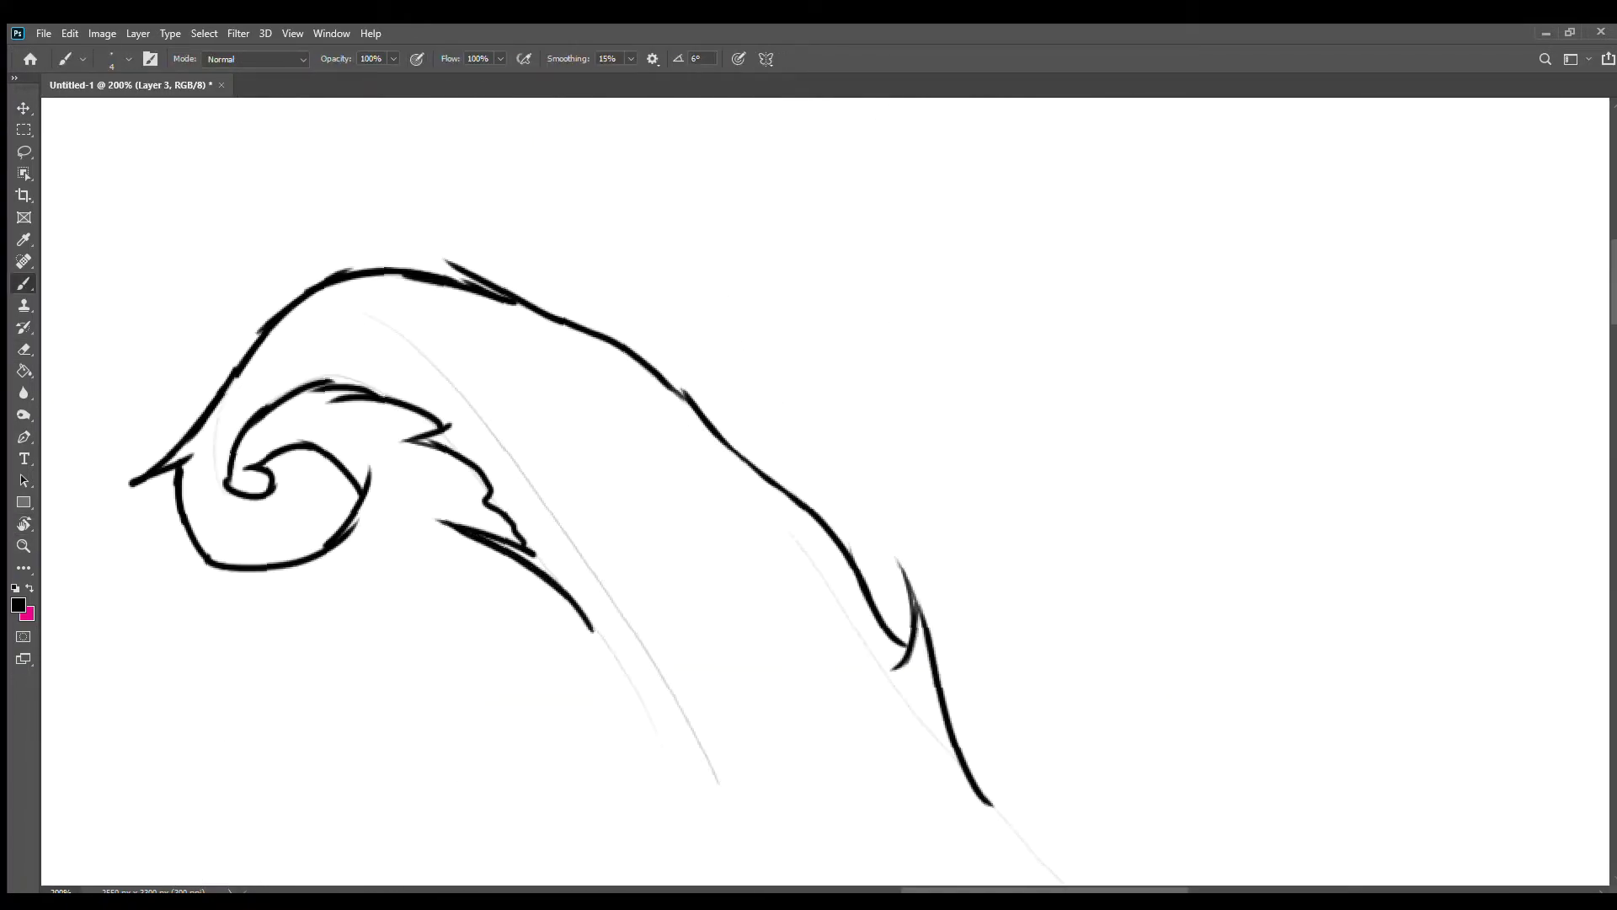
Step: Continue the tail's inner edge with overlapping pointed fur tufts
left_click_drag(774, 845, 640, 495)
left_click_drag(539, 573, 636, 720)
left_click_drag(489, 522, 602, 560)
left_click_drag(391, 404, 606, 489)
left_click_drag(640, 505, 598, 421)
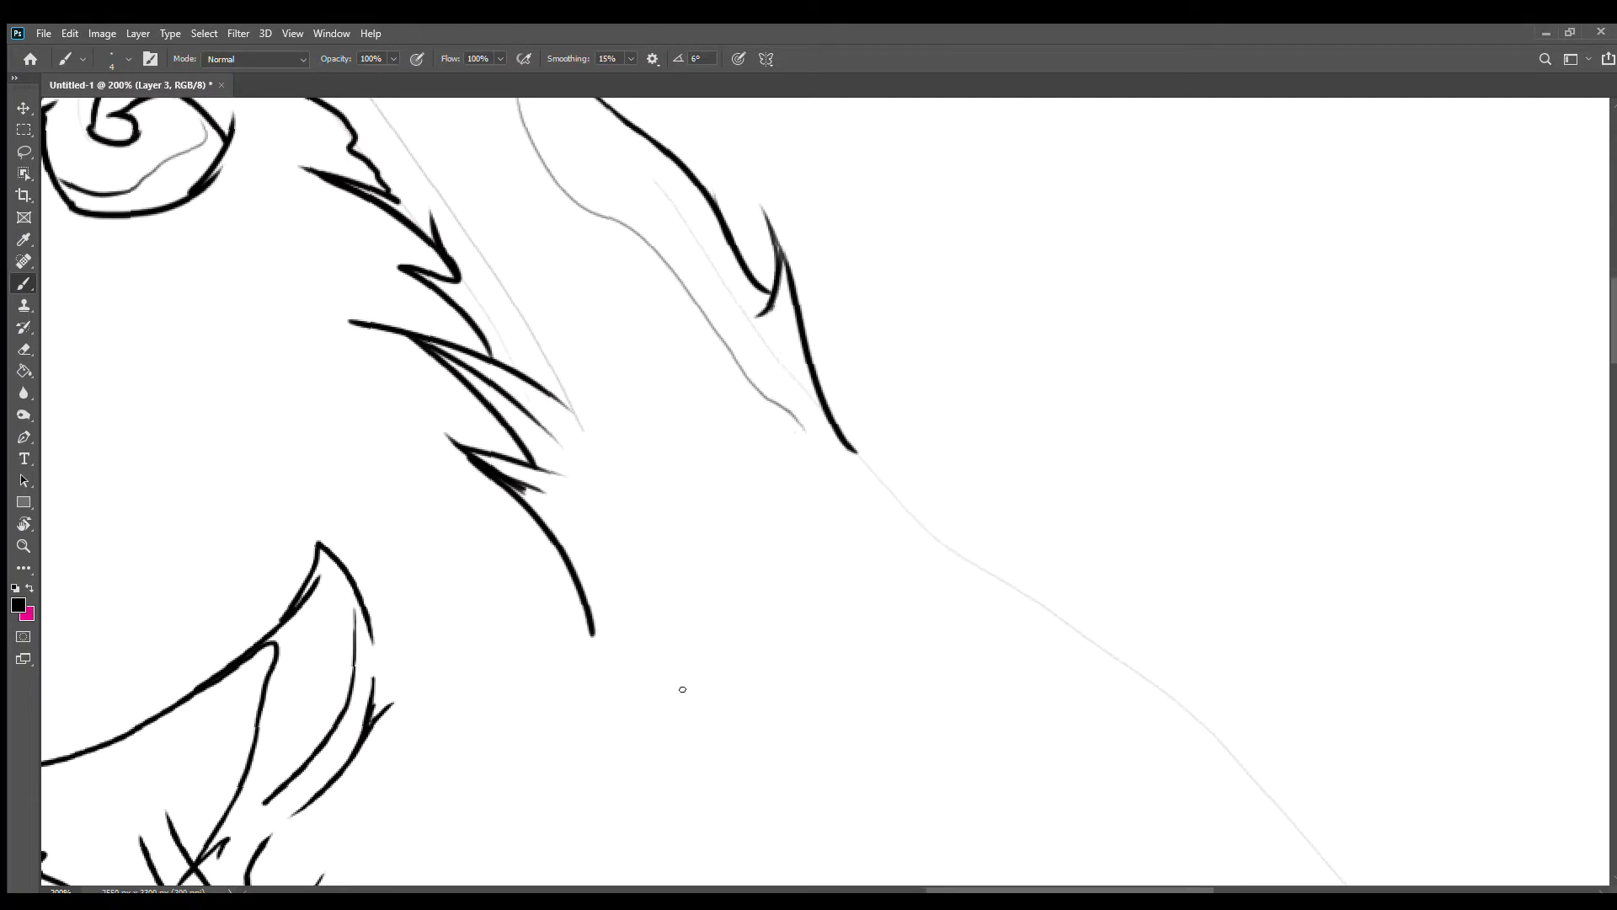
left_click_drag(683, 689, 589, 506)
Step: Ink the tail's jagged outer edge sweeping down to the lowered hand, plus its fur behind the arm and claws
scroll(704, 480, "down", 3)
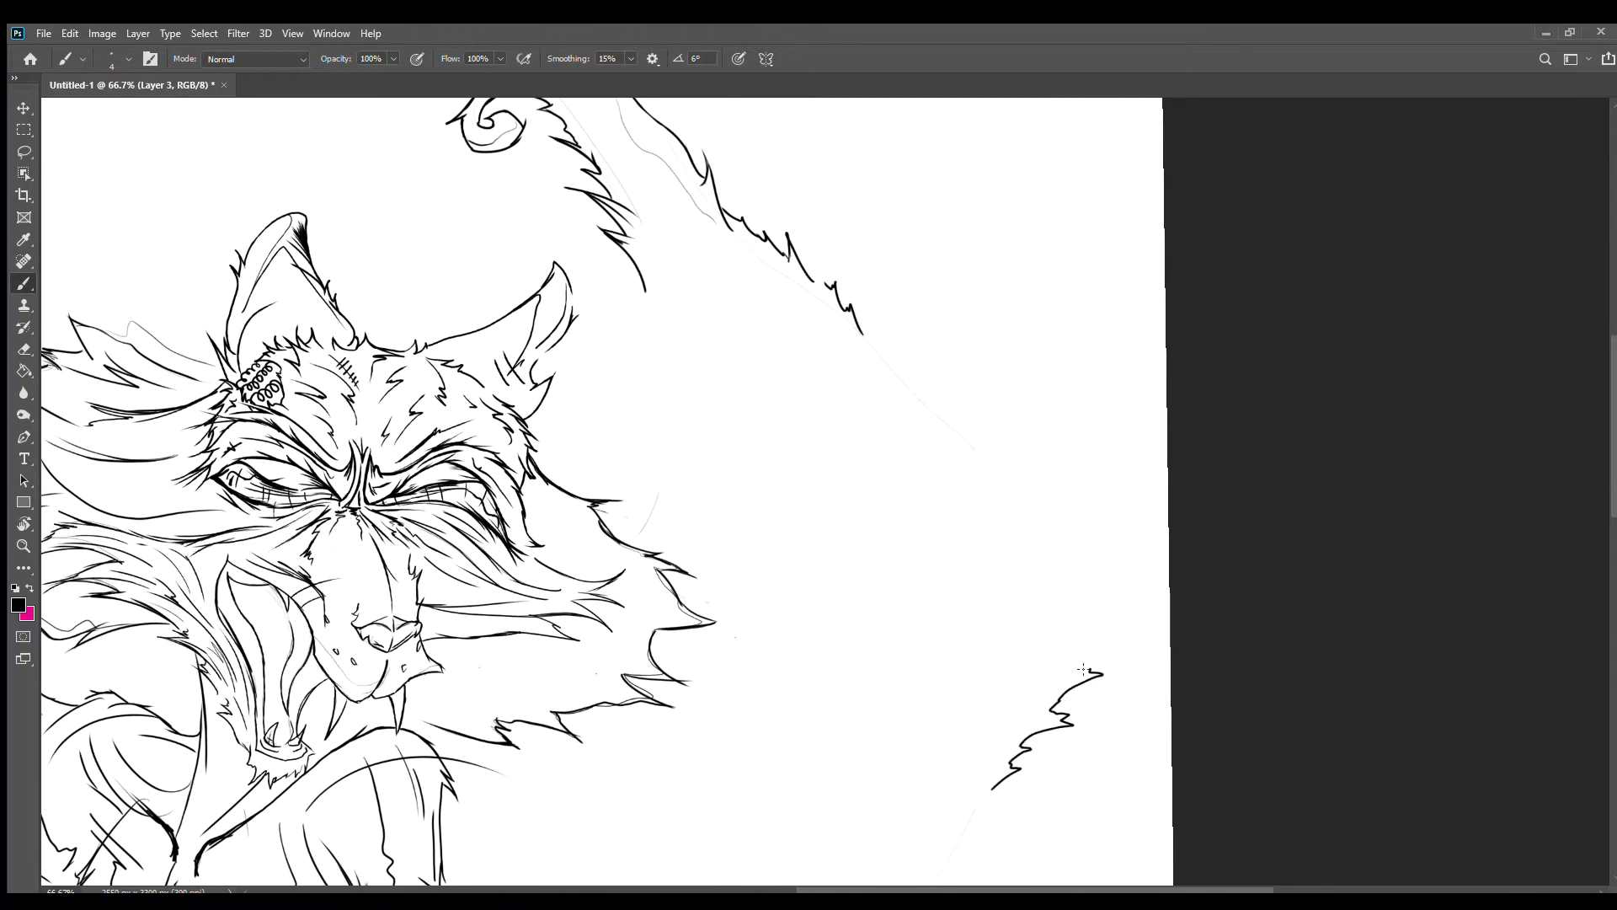
mouse_move(1084, 670)
left_mouse_down()
mouse_move(931, 345)
mouse_move(860, 307)
left_mouse_up()
left_click_drag(961, 845, 1041, 542)
left_click_drag(883, 806, 1006, 619)
mouse_move(591, 572)
left_mouse_down()
mouse_move(801, 387)
mouse_move(758, 632)
mouse_move(880, 347)
left_mouse_up()
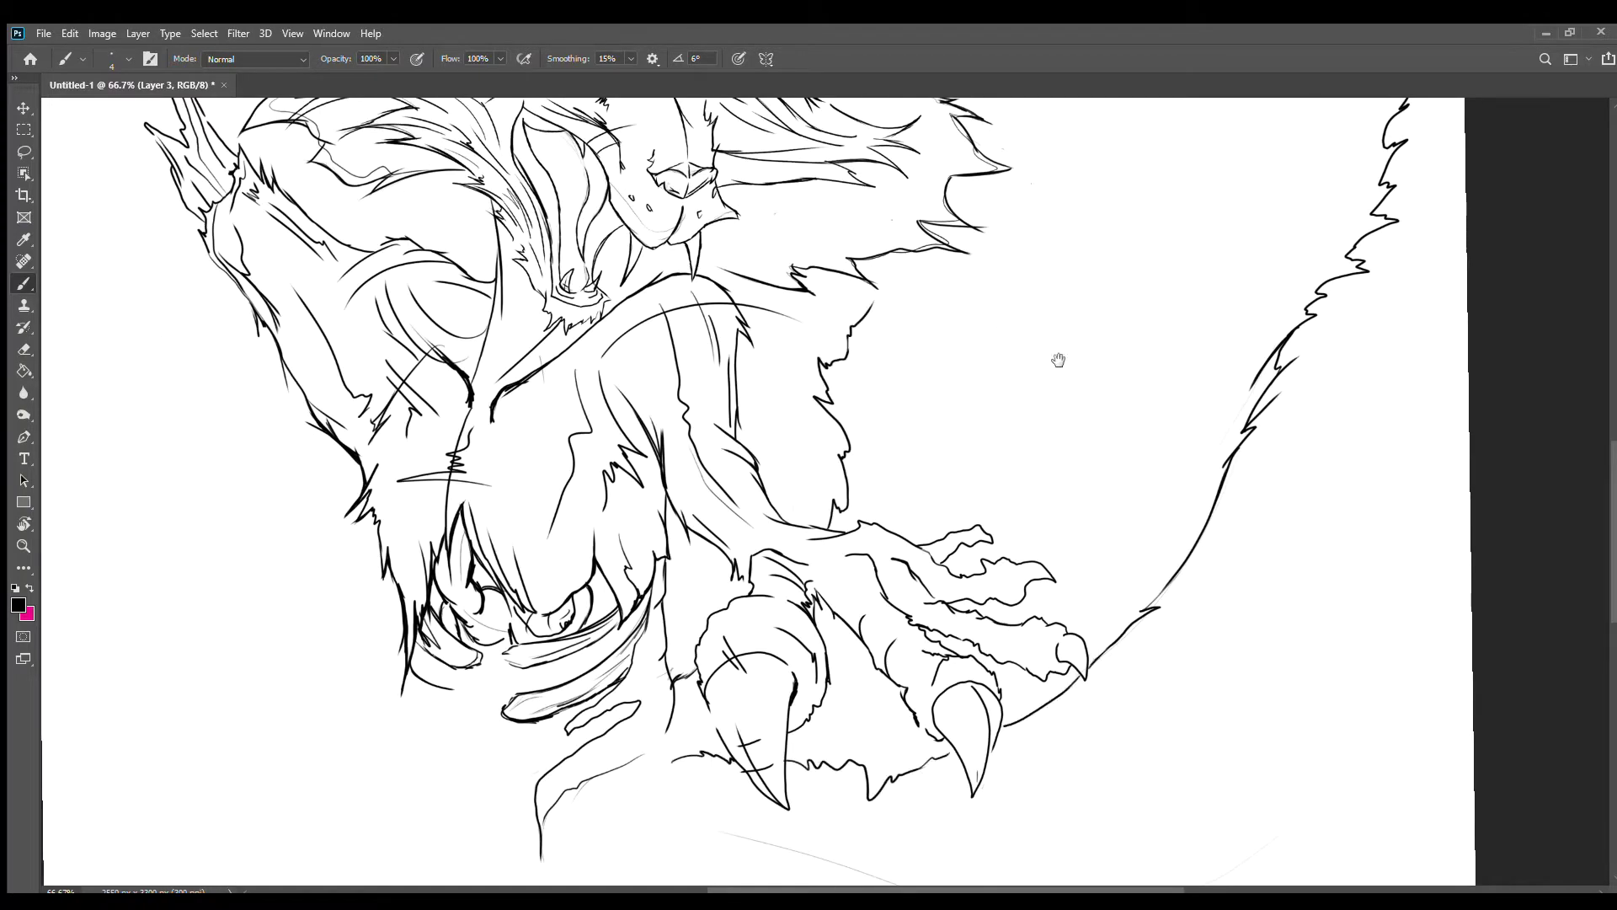
left_click_drag(1058, 360, 809, 843)
Step: Erase the tail's lower outer curve and ink broken fur strokes along a wider sweep below the claws
key("ctrl+0")
key("e")
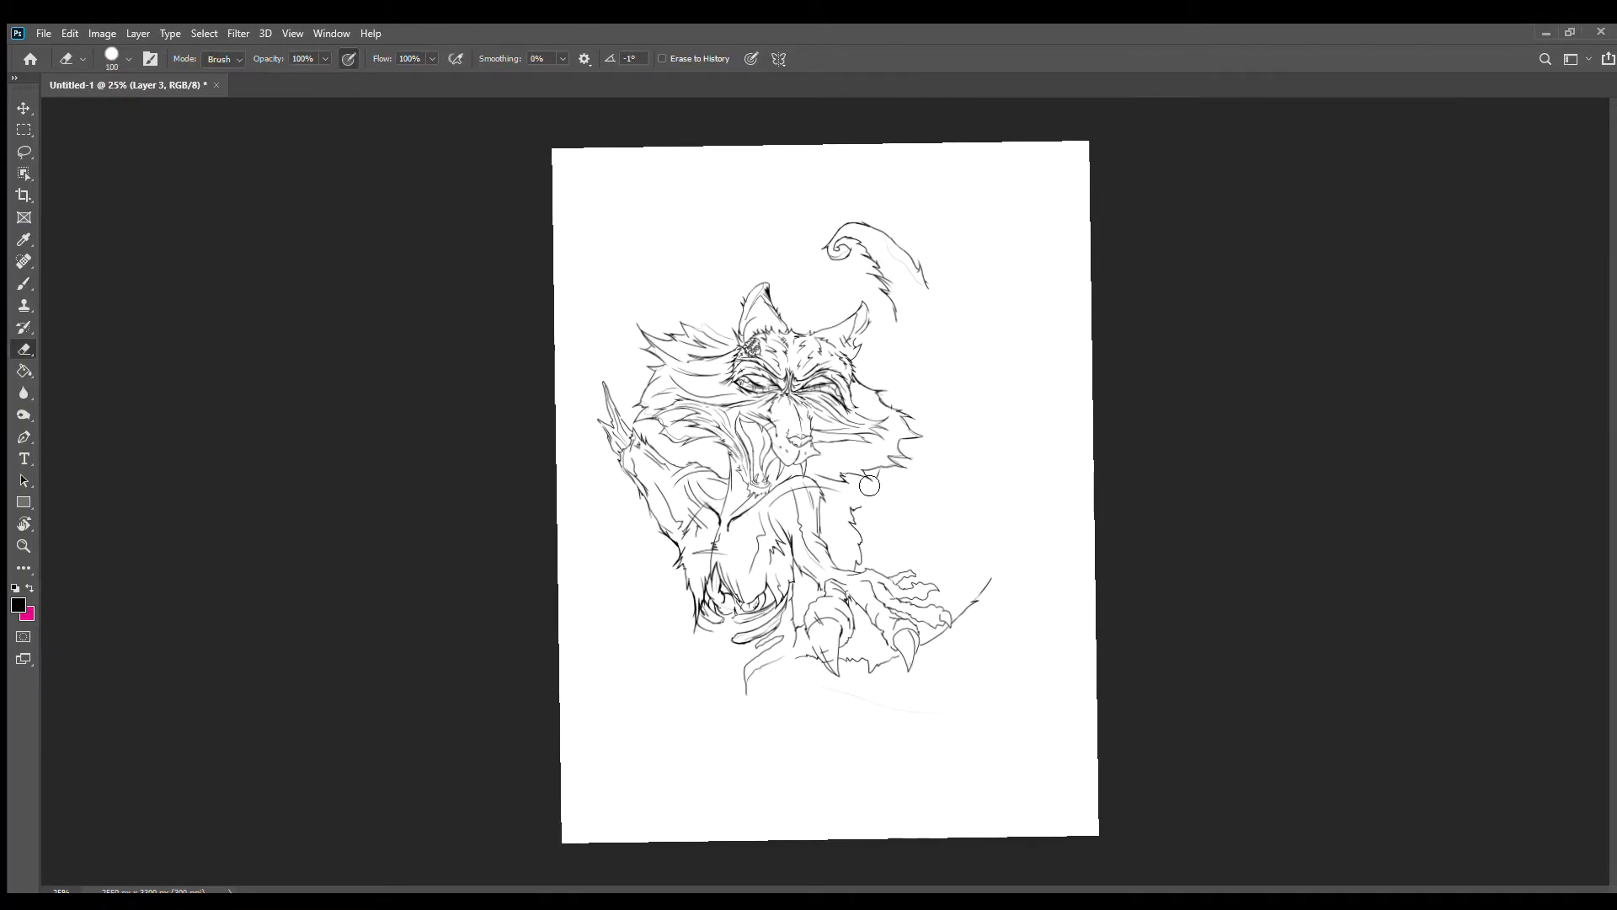
scroll(967, 732, "up", 3)
key("b")
left_click_drag(649, 736, 726, 771)
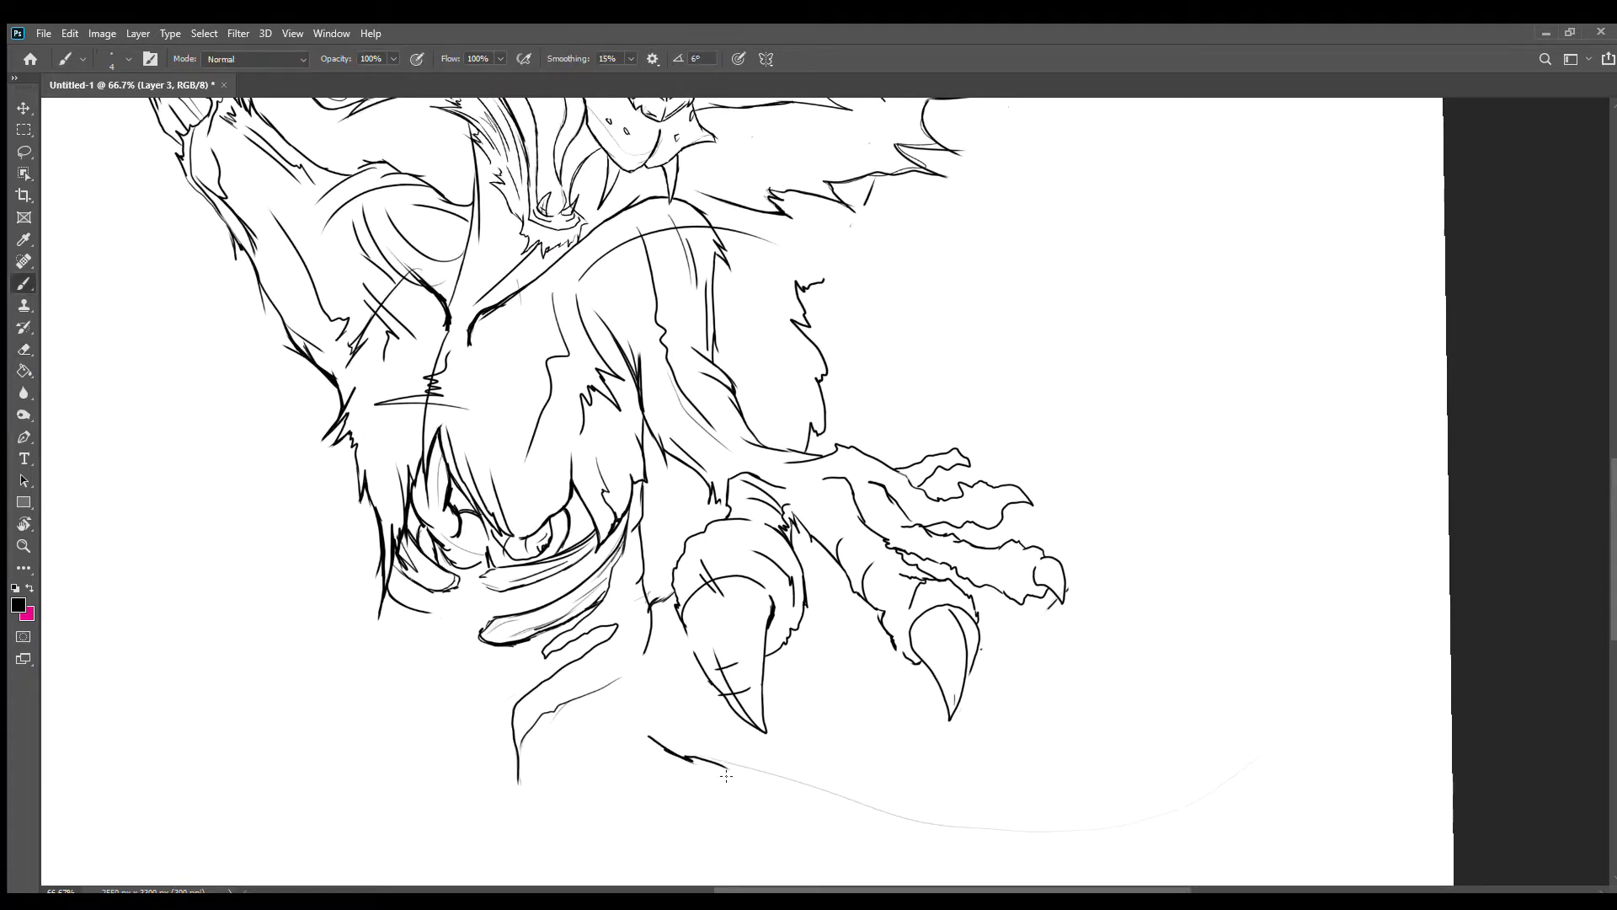
left_click_drag(985, 848, 1053, 843)
mouse_move(1053, 842)
left_mouse_down()
mouse_move(691, 649)
mouse_move(708, 825)
mouse_move(506, 876)
left_mouse_up()
left_click_drag(695, 432, 760, 528)
key("ctrl+minus")
key("ctrl+minus")
key("ctrl+minus")
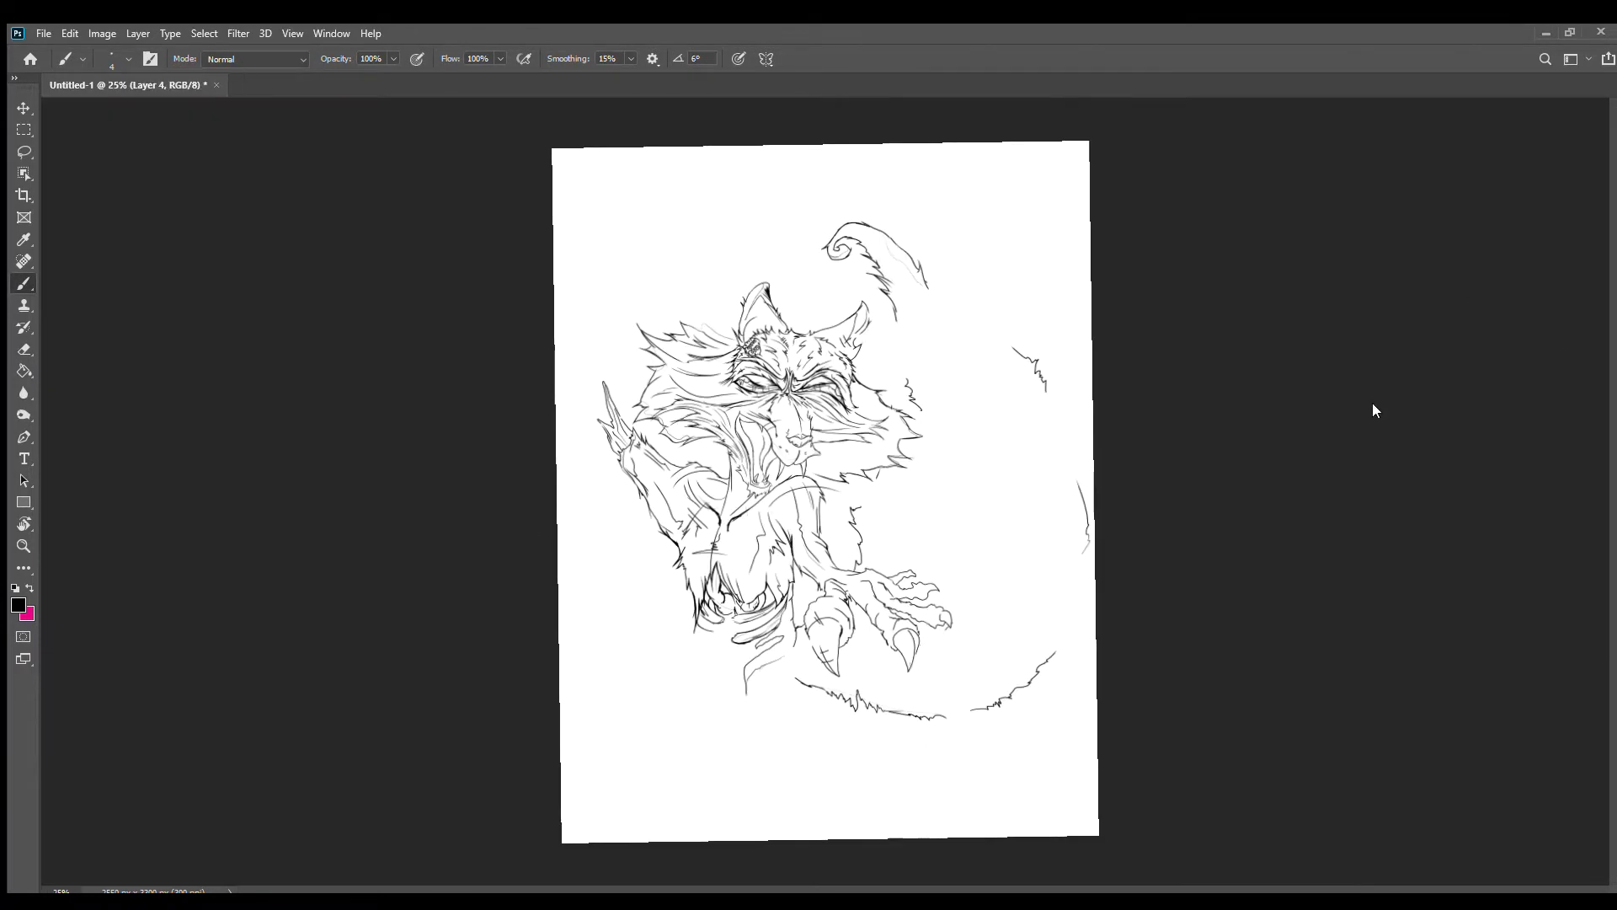
Step: Paint loose beige background washes behind the line art with a very large textured brush
key("period")
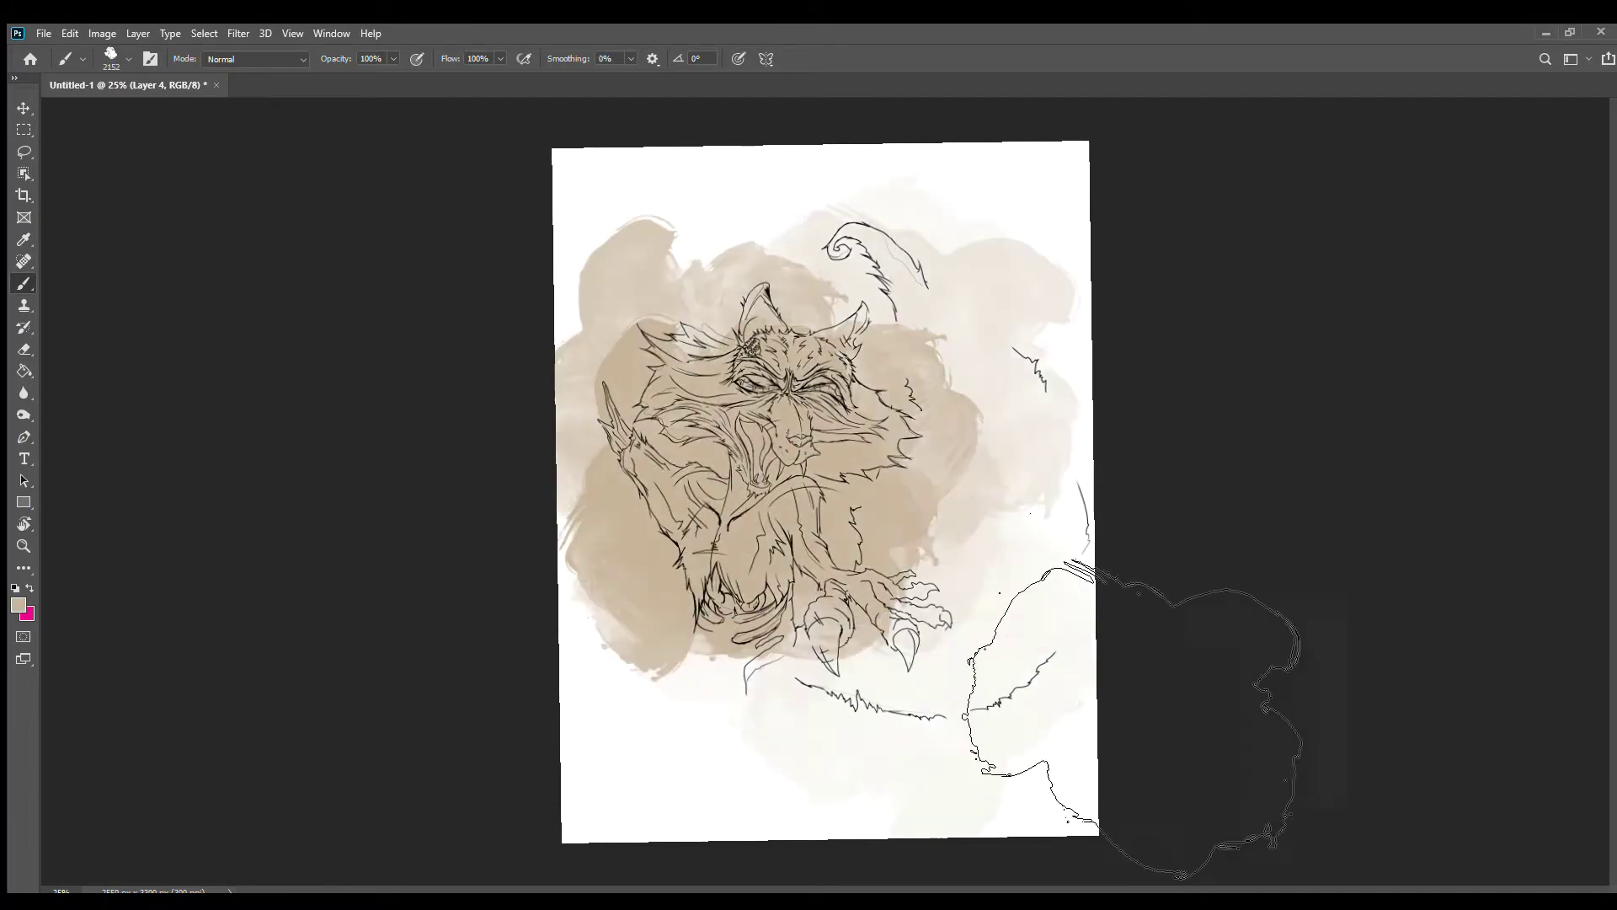
left_click_drag(1228, 704, 1087, 556)
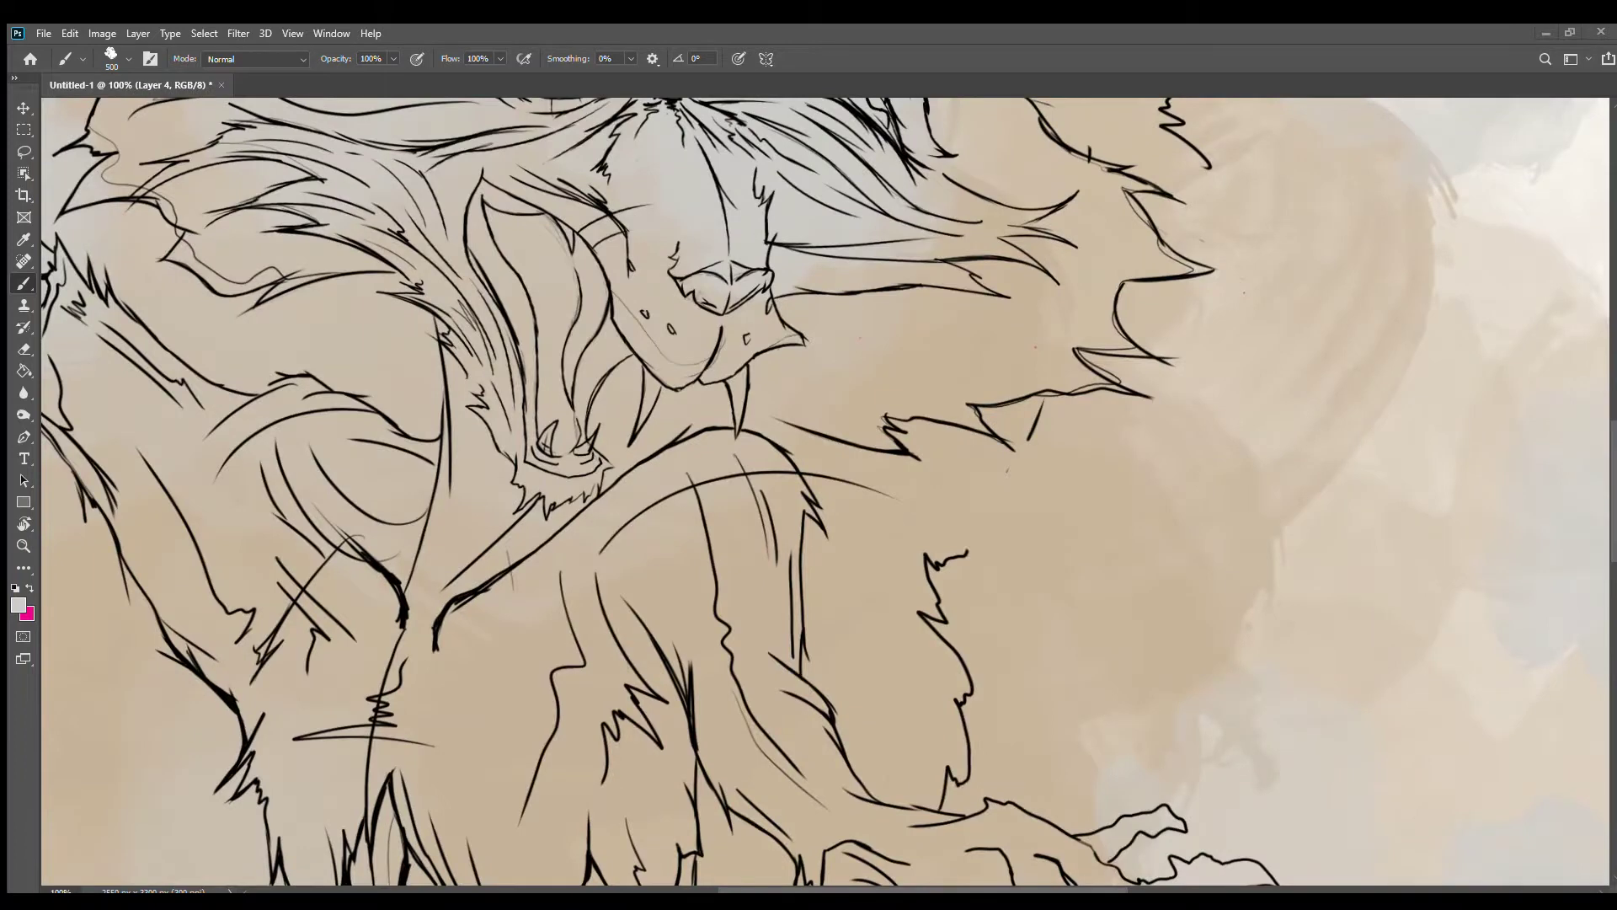
Step: Fill the muzzle with light grey, reducing the brush size to 70 for the snout
left_click_drag(725, 379, 548, 168)
key("bracketleft")
key("bracketleft")
key("bracketleft")
key("bracketleft")
key("bracketleft")
key("bracketleft")
key("bracketleft")
key("bracketleft")
key("bracketleft")
key("bracketleft")
key("bracketleft")
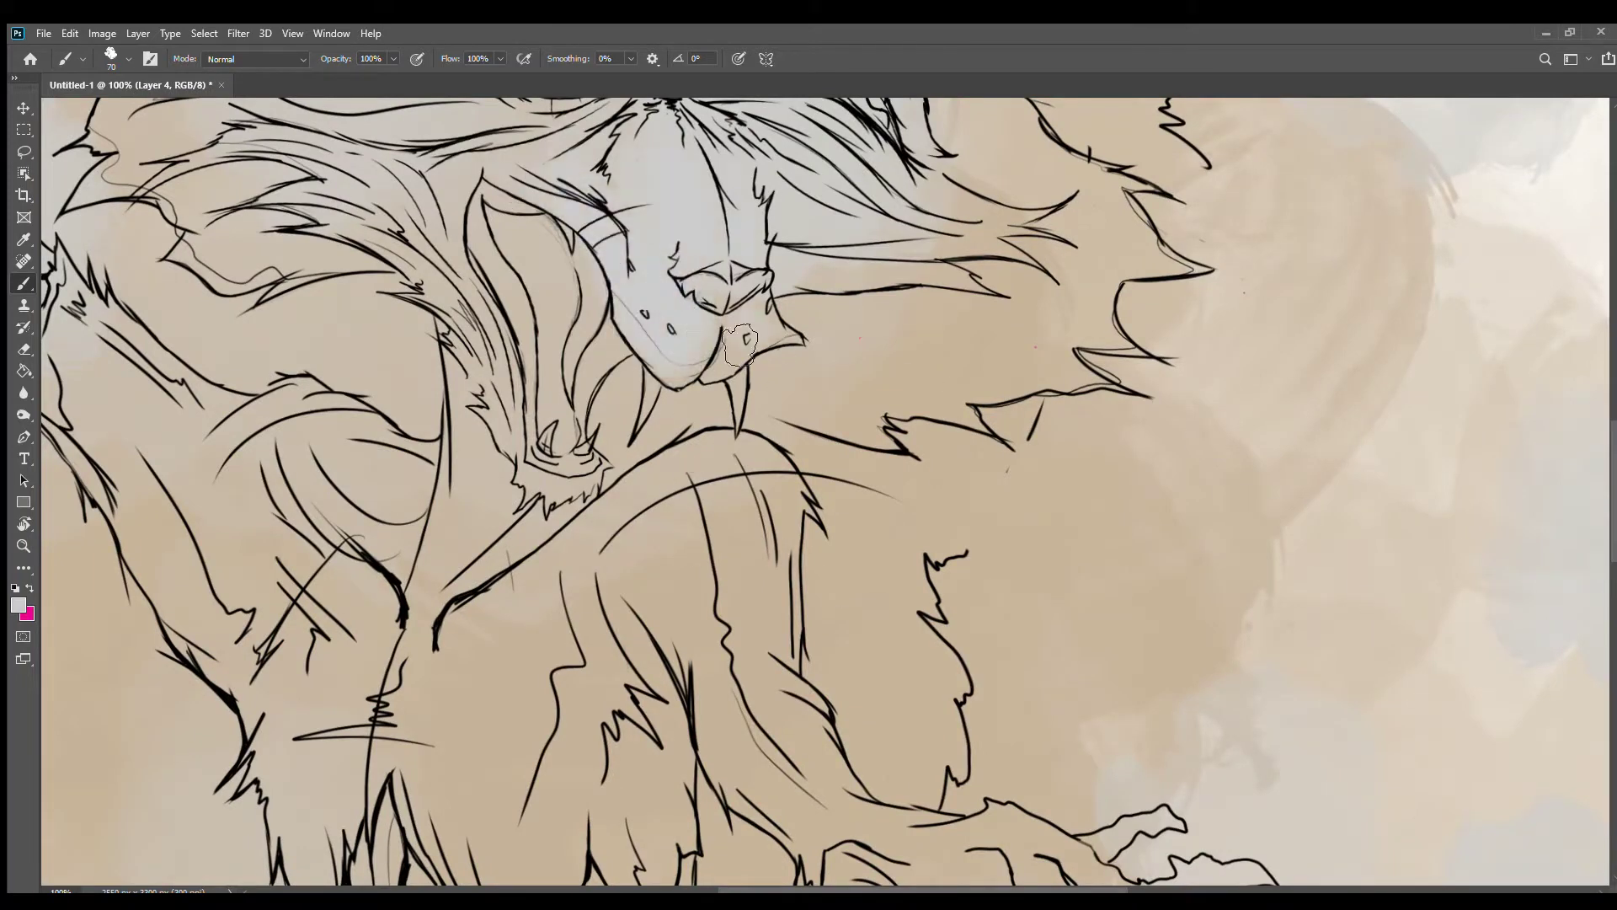
Step: Paint the nose dark grey with a size 10 brush
key("ctrl+plus")
key("ctrl+plus")
key("bracketleft")
key("bracketleft")
key("bracketleft")
key("bracketleft")
key("bracketleft")
key("bracketleft")
mouse_move(674, 482)
left_mouse_down()
mouse_move(801, 438)
mouse_move(746, 388)
mouse_move(733, 505)
mouse_move(679, 418)
left_mouse_up()
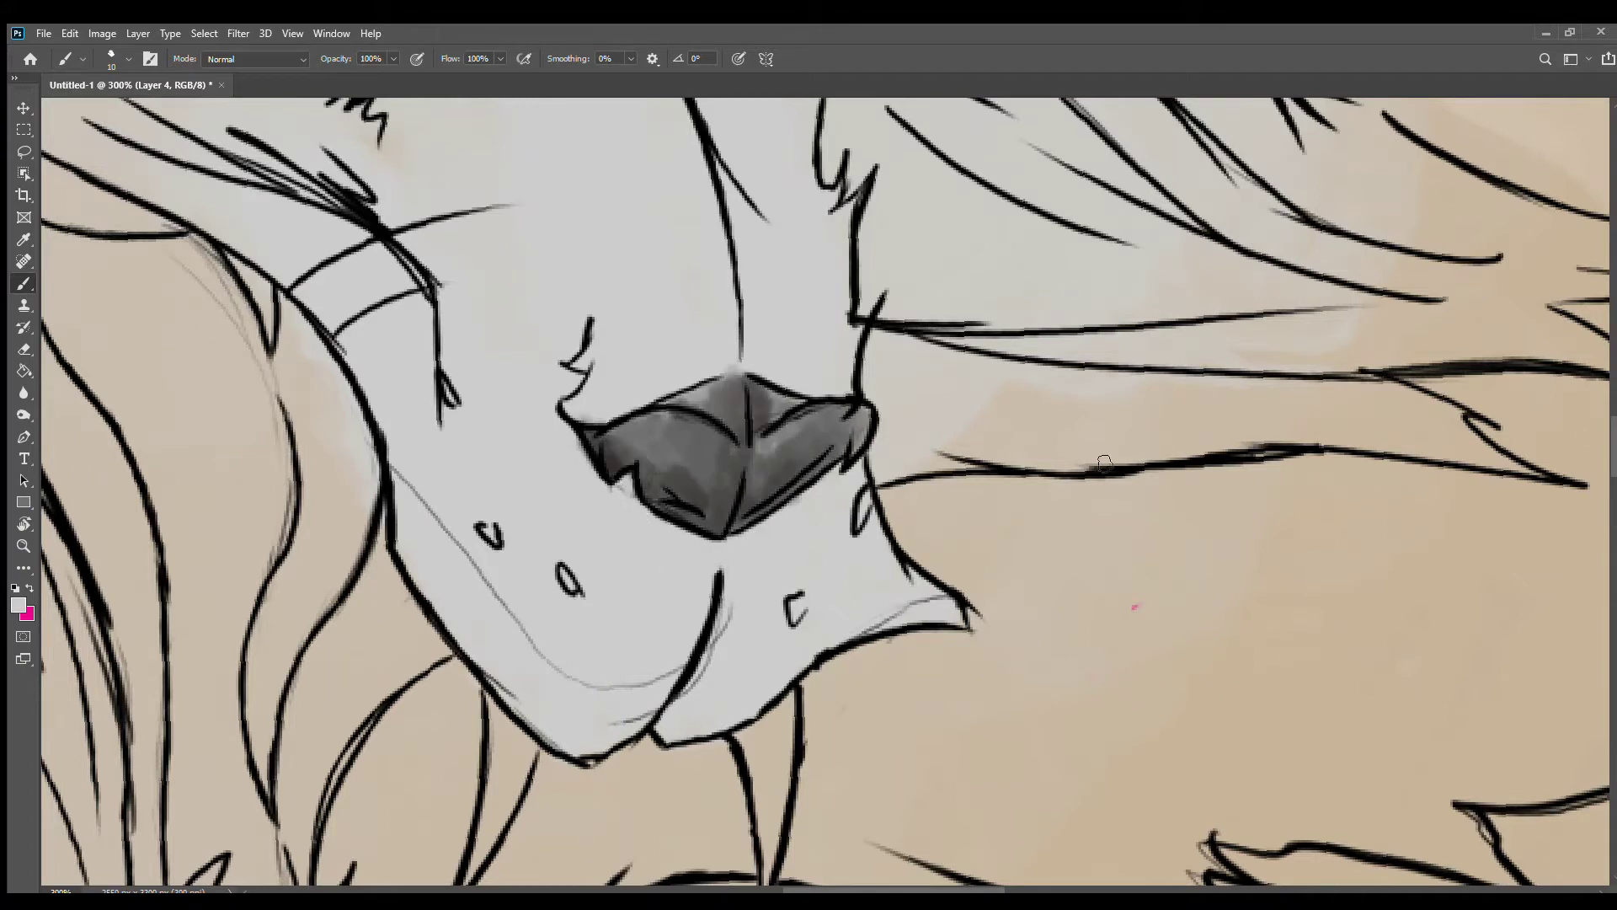
Step: Colour the band across the snout brown, fill the whisker spots grey and shade beside the nose
left_click_drag(303, 314, 414, 268)
left_click_drag(582, 295, 573, 464)
left_click_drag(573, 371, 674, 725)
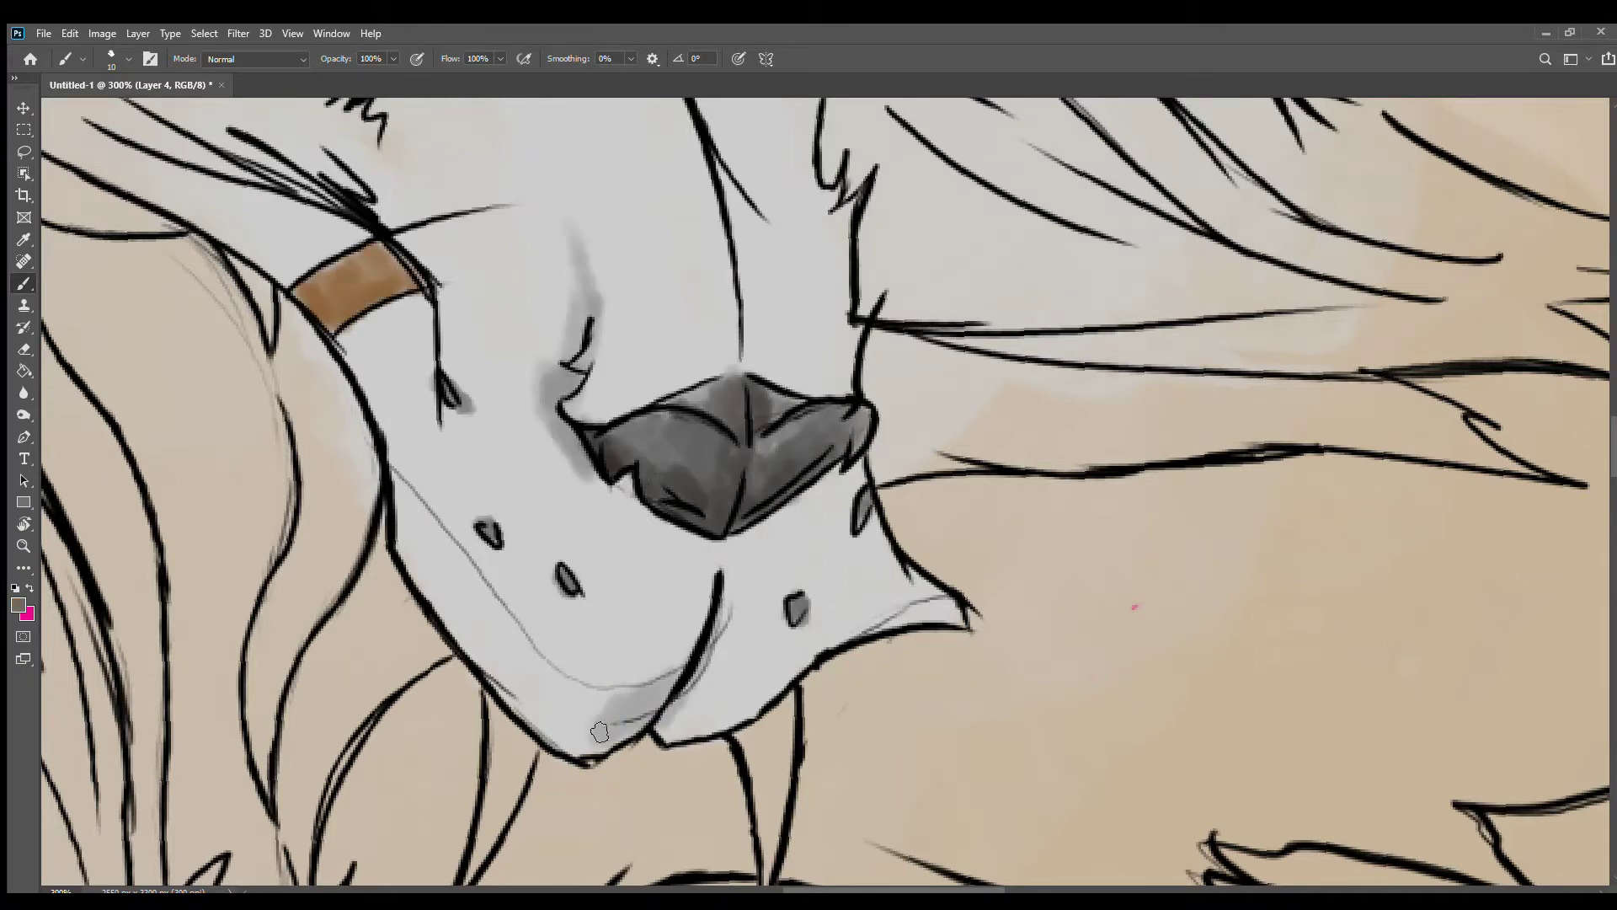
left_click_drag(404, 497, 589, 733)
key("ctrl+z")
key("ctrl+z")
key("ctrl+z")
Step: Shade the wrinkled bridge of the snout between the eyes with soft grey
scroll(825, 496, "up", 6)
left_click_drag(590, 421, 699, 572)
left_click_drag(471, 388, 708, 430)
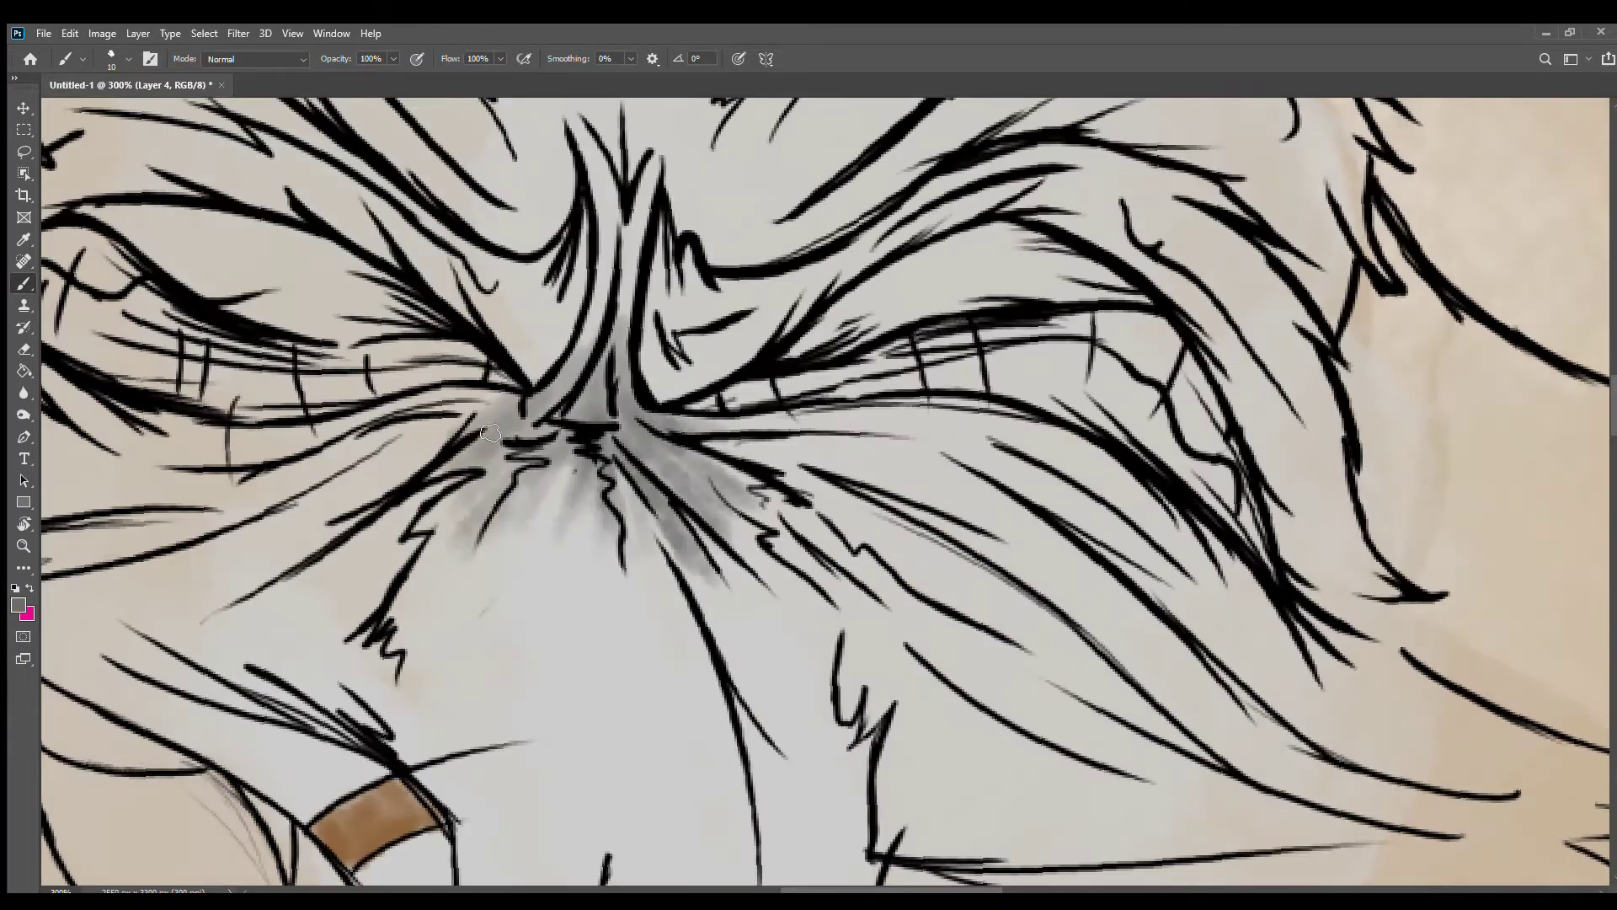
Step: Paint both eyes yellow-orange and darken their outer corners with deep red
mouse_move(89, 209)
left_mouse_down()
mouse_move(278, 325)
mouse_move(168, 245)
left_mouse_up()
left_click_drag(792, 346, 969, 244)
left_click_drag(926, 337, 531, 429)
left_click_drag(581, 379, 750, 337)
left_click_drag(523, 421, 632, 405)
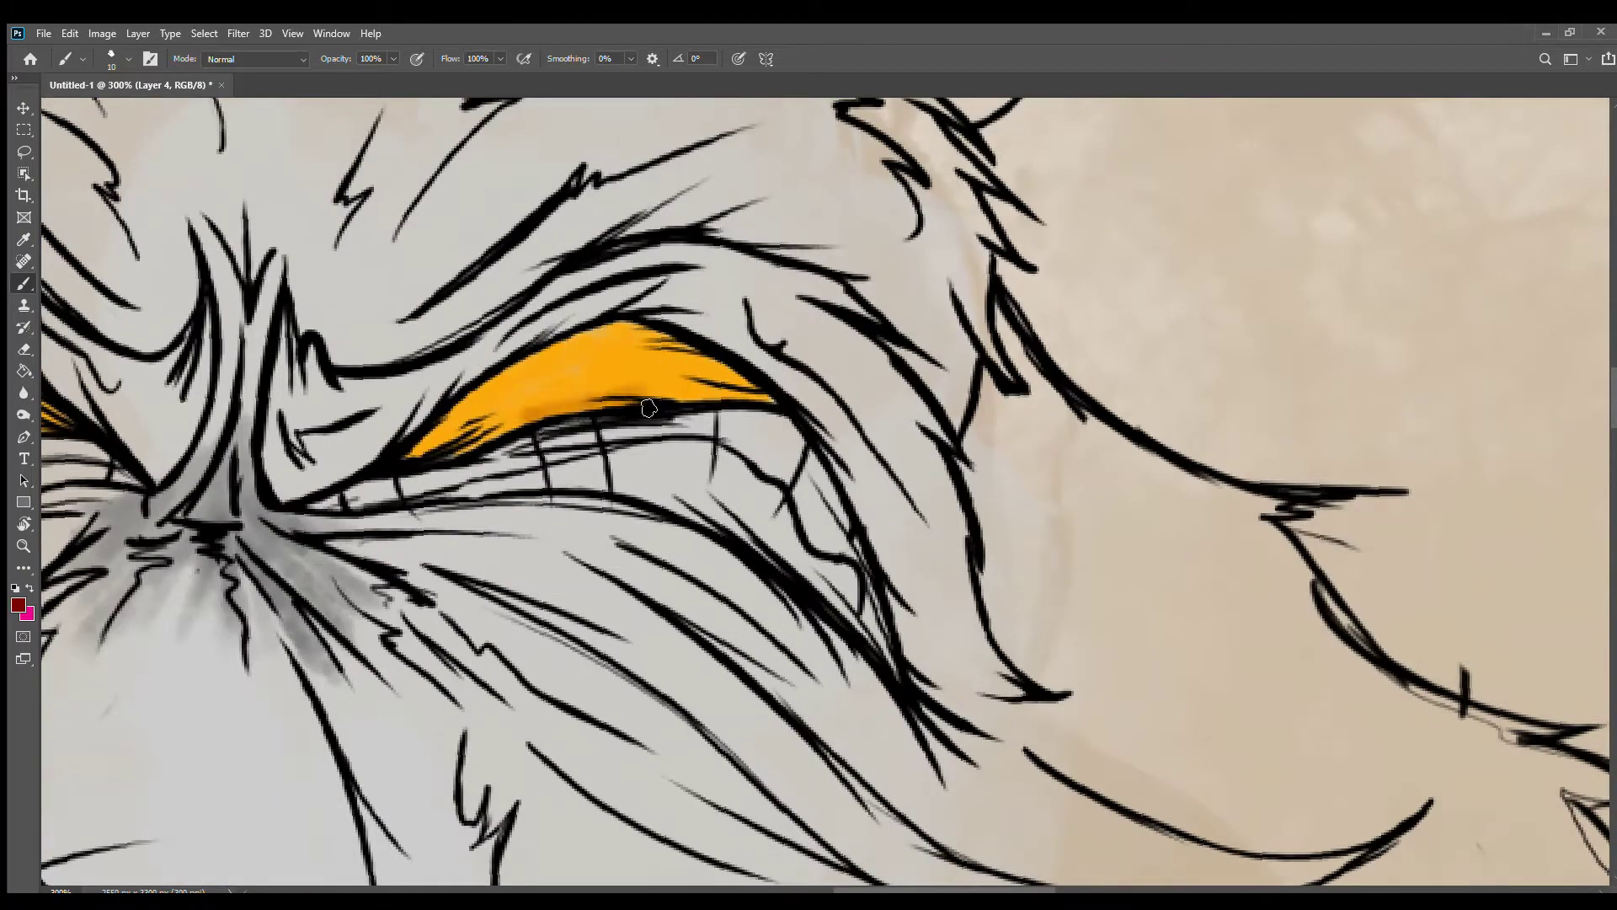
mouse_move(758, 396)
left_mouse_down()
mouse_move(681, 407)
mouse_move(1102, 441)
left_mouse_up()
mouse_move(127, 337)
left_mouse_down()
mouse_move(278, 426)
mouse_move(442, 476)
left_mouse_up()
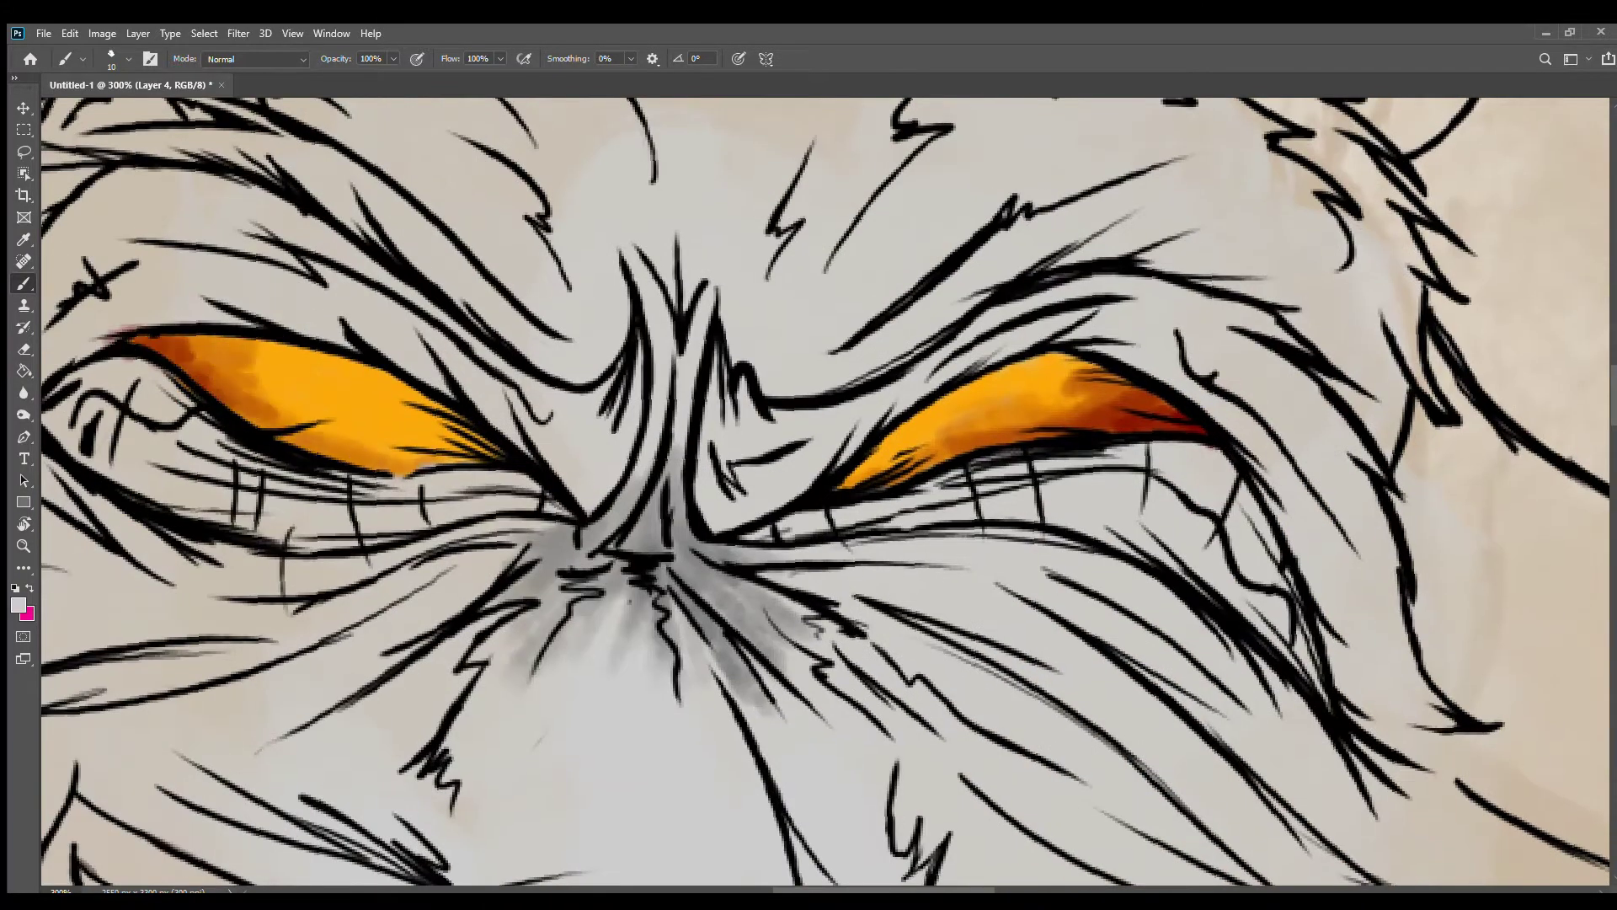
Step: Paint the wrinkled lower lid of the left eye brown and start the right eye's lid from its inner corner
left_click_drag(529, 509, 396, 476)
left_click_drag(472, 506, 139, 472)
left_click_drag(126, 417, 345, 510)
left_click_drag(337, 505, 518, 572)
mouse_move(210, 430)
left_mouse_down()
mouse_move(524, 563)
mouse_move(227, 472)
left_mouse_up()
left_click_drag(320, 454, 556, 607)
left_click_drag(581, 531, 754, 577)
left_click_drag(926, 506, 506, 438)
left_click_drag(497, 539, 632, 514)
left_click_drag(582, 531, 808, 460)
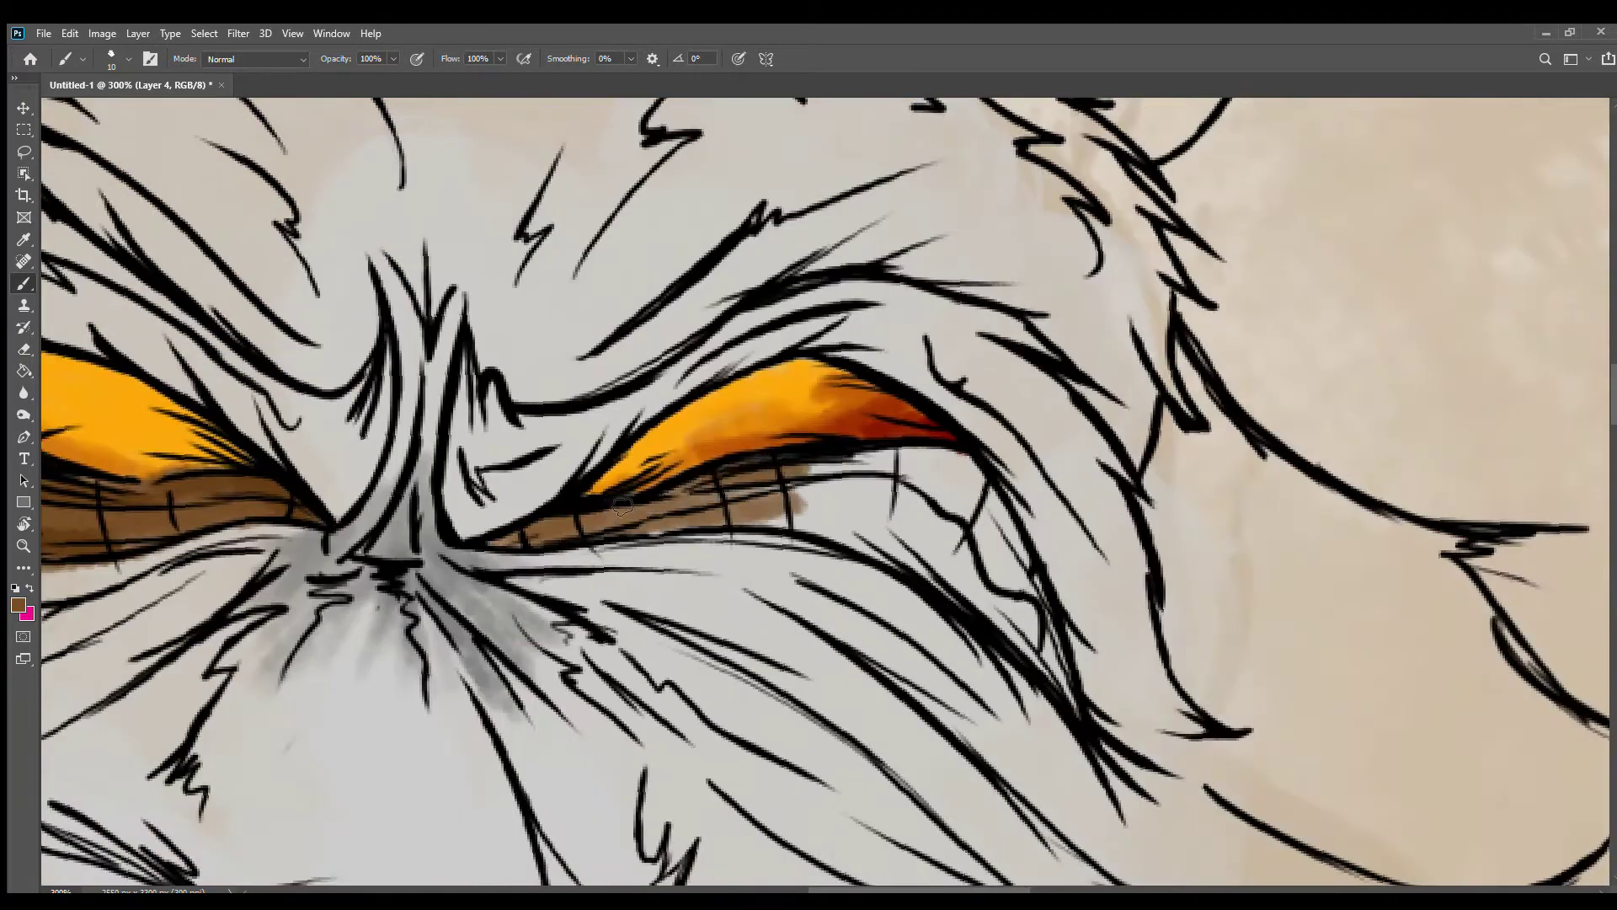
Step: Fill the rest of the right eye's lower lid with darker brown out to its outer corner
left_click_drag(640, 531, 1053, 674)
mouse_move(1045, 590)
left_mouse_down()
mouse_move(810, 491)
mouse_move(969, 459)
left_mouse_up()
left_click_drag(986, 522, 1061, 690)
left_click_drag(809, 480, 926, 522)
left_click_drag(961, 590, 665, 556)
left_click_drag(784, 471, 969, 464)
left_click_drag(1036, 589, 910, 454)
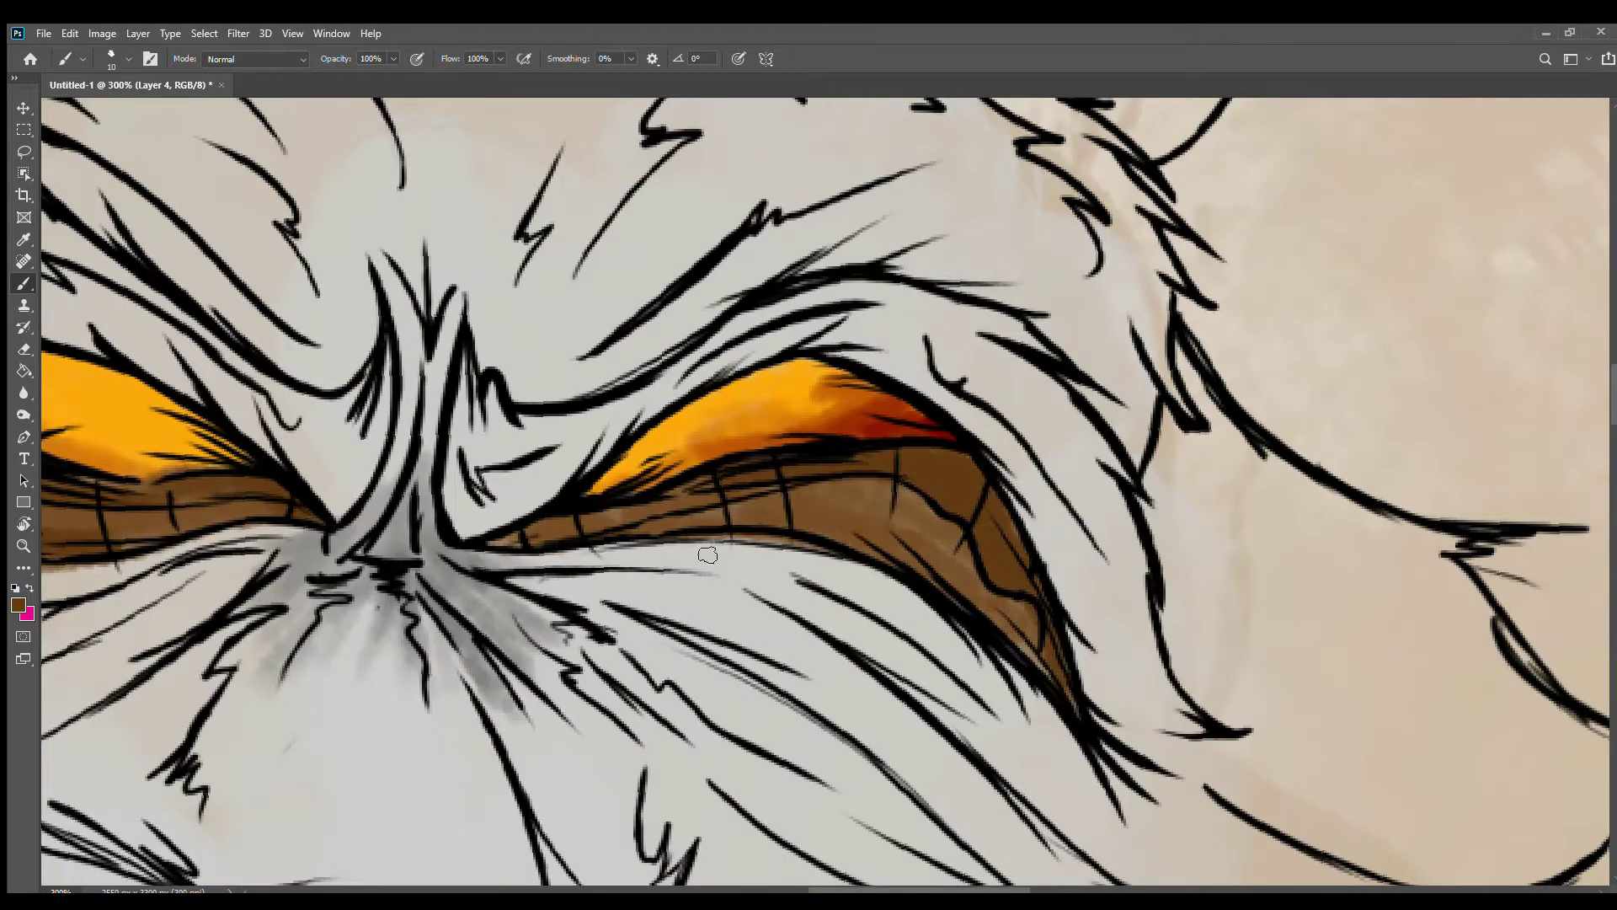
left_click_drag(876, 539, 581, 547)
left_click_drag(548, 531, 488, 539)
Step: Paint dark grey-brown fur markings below both eyes and across the cheeks
key("ctrl+1")
left_click_drag(750, 522, 927, 628)
mouse_move(783, 573)
left_mouse_down()
mouse_move(1011, 645)
mouse_move(779, 531)
mouse_move(741, 640)
left_mouse_up()
mouse_move(607, 530)
left_mouse_down()
mouse_move(425, 581)
mouse_move(203, 555)
left_mouse_up()
left_click_drag(168, 589, 472, 725)
left_click_drag(413, 590, 514, 775)
left_click_drag(295, 589, 497, 691)
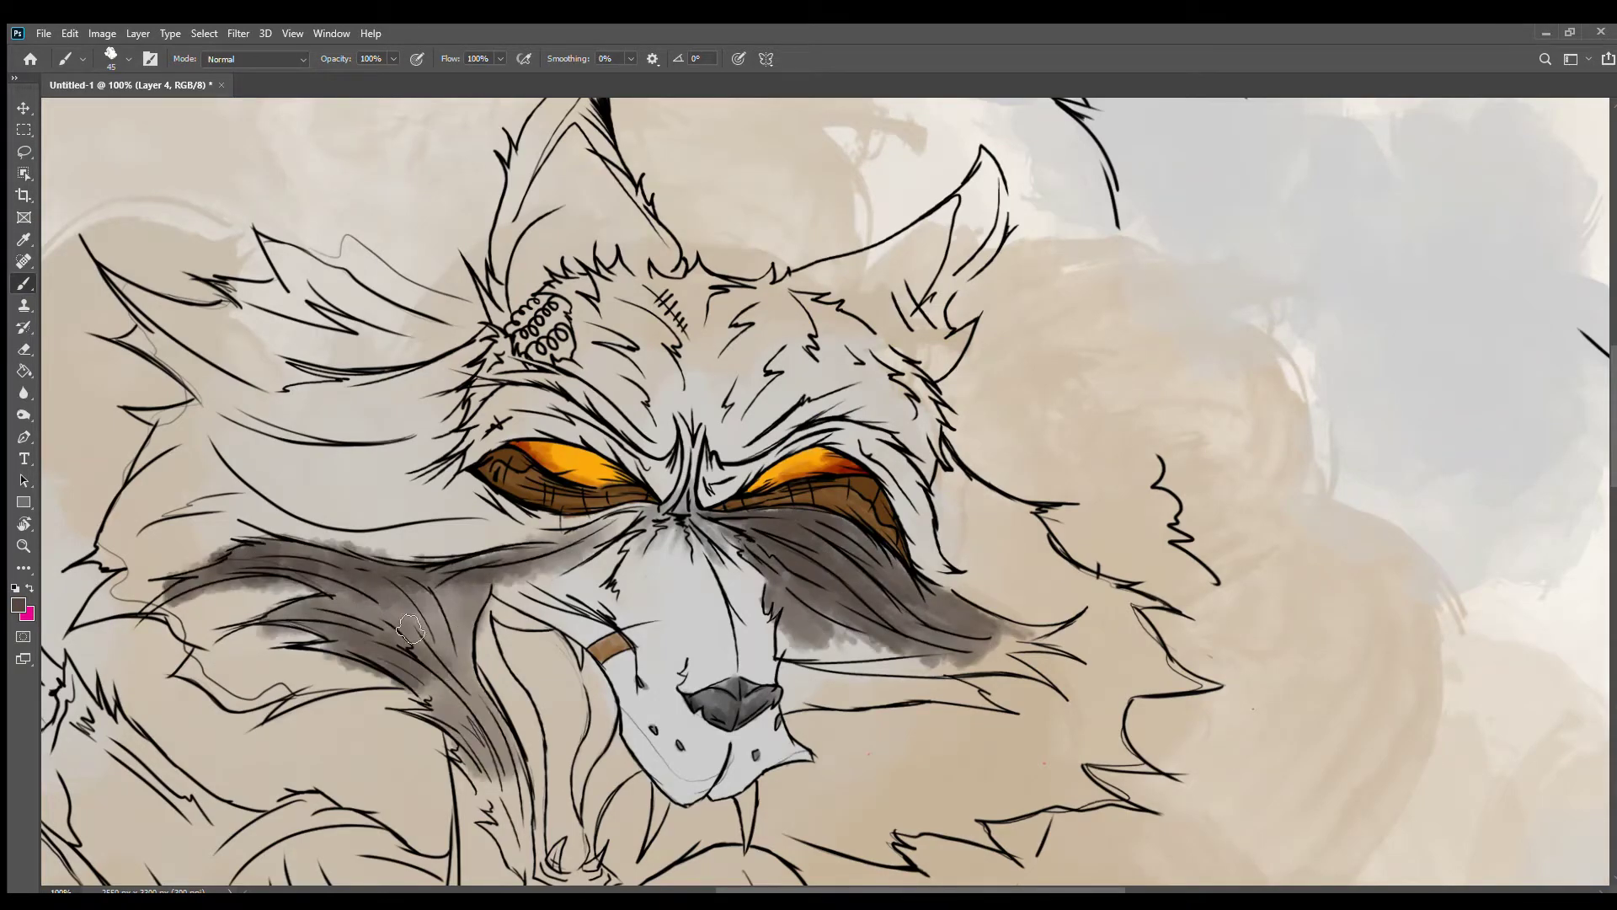
Step: Extend the dark cheek markings down beside the open mouth and out to the right cheek's fur tips
left_click_drag(471, 590, 362, 648)
left_click_drag(775, 581, 1002, 674)
left_click_drag(438, 674, 514, 834)
left_click_drag(320, 590, 480, 808)
left_click_drag(513, 589, 295, 624)
left_click_drag(640, 505, 505, 623)
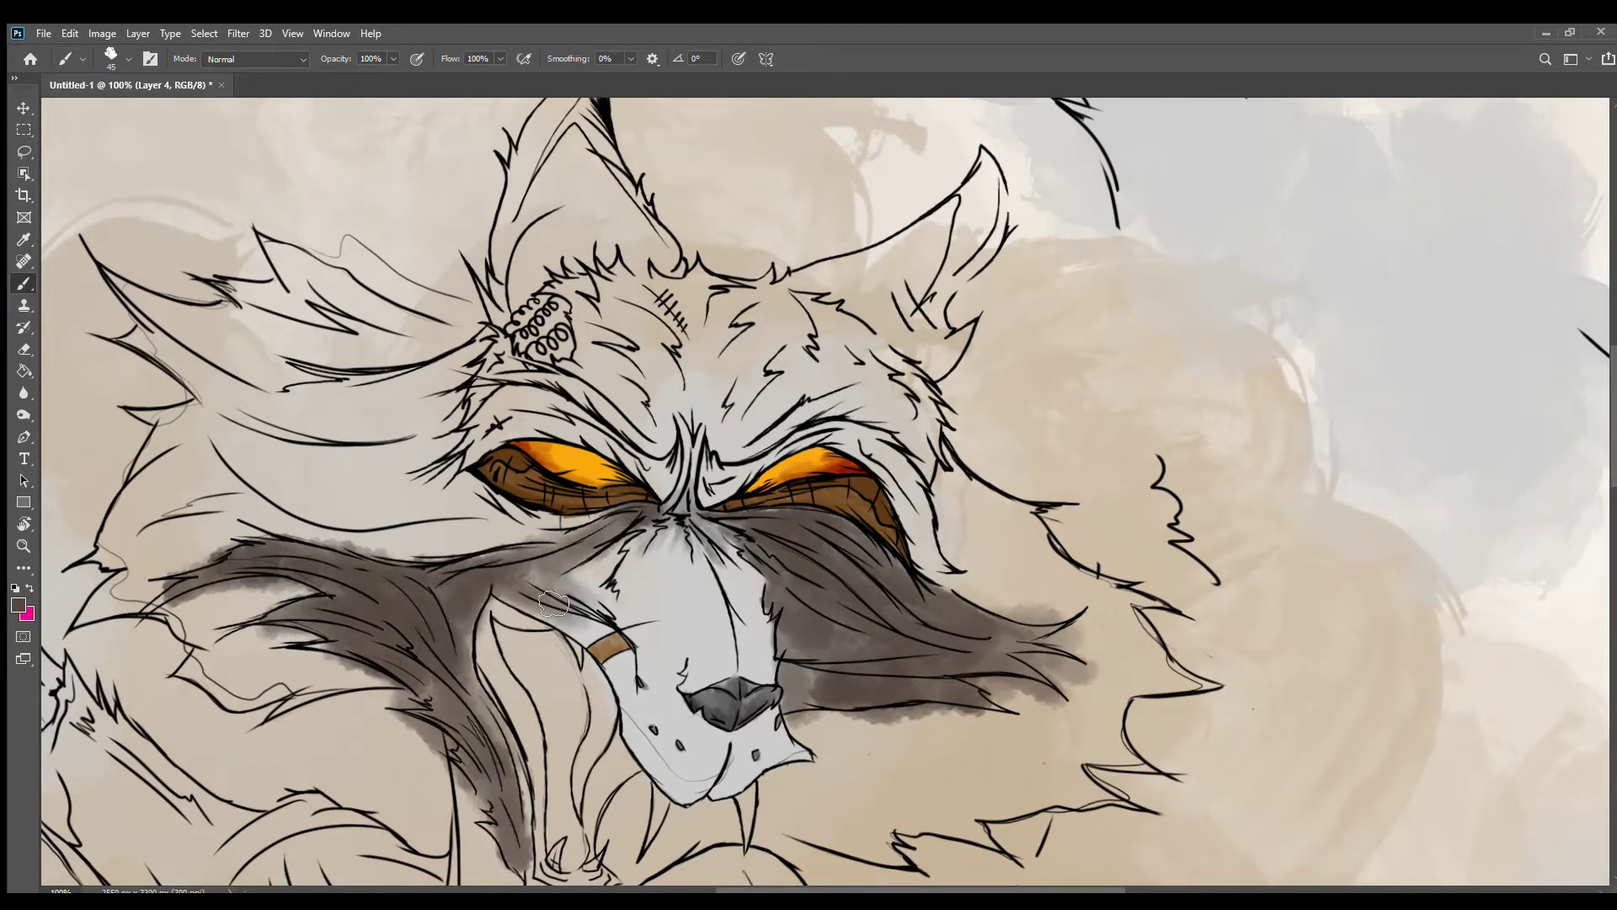
Step: Darken the fur around the left eye, its brow and the nose bridge at brush size 20, and colour the forehead patch purple
key("bracketleft")
key("bracketleft")
mouse_move(695, 413)
left_mouse_down()
mouse_move(711, 520)
mouse_move(499, 584)
left_mouse_up()
left_click_drag(519, 517, 461, 496)
left_click_drag(666, 453, 506, 372)
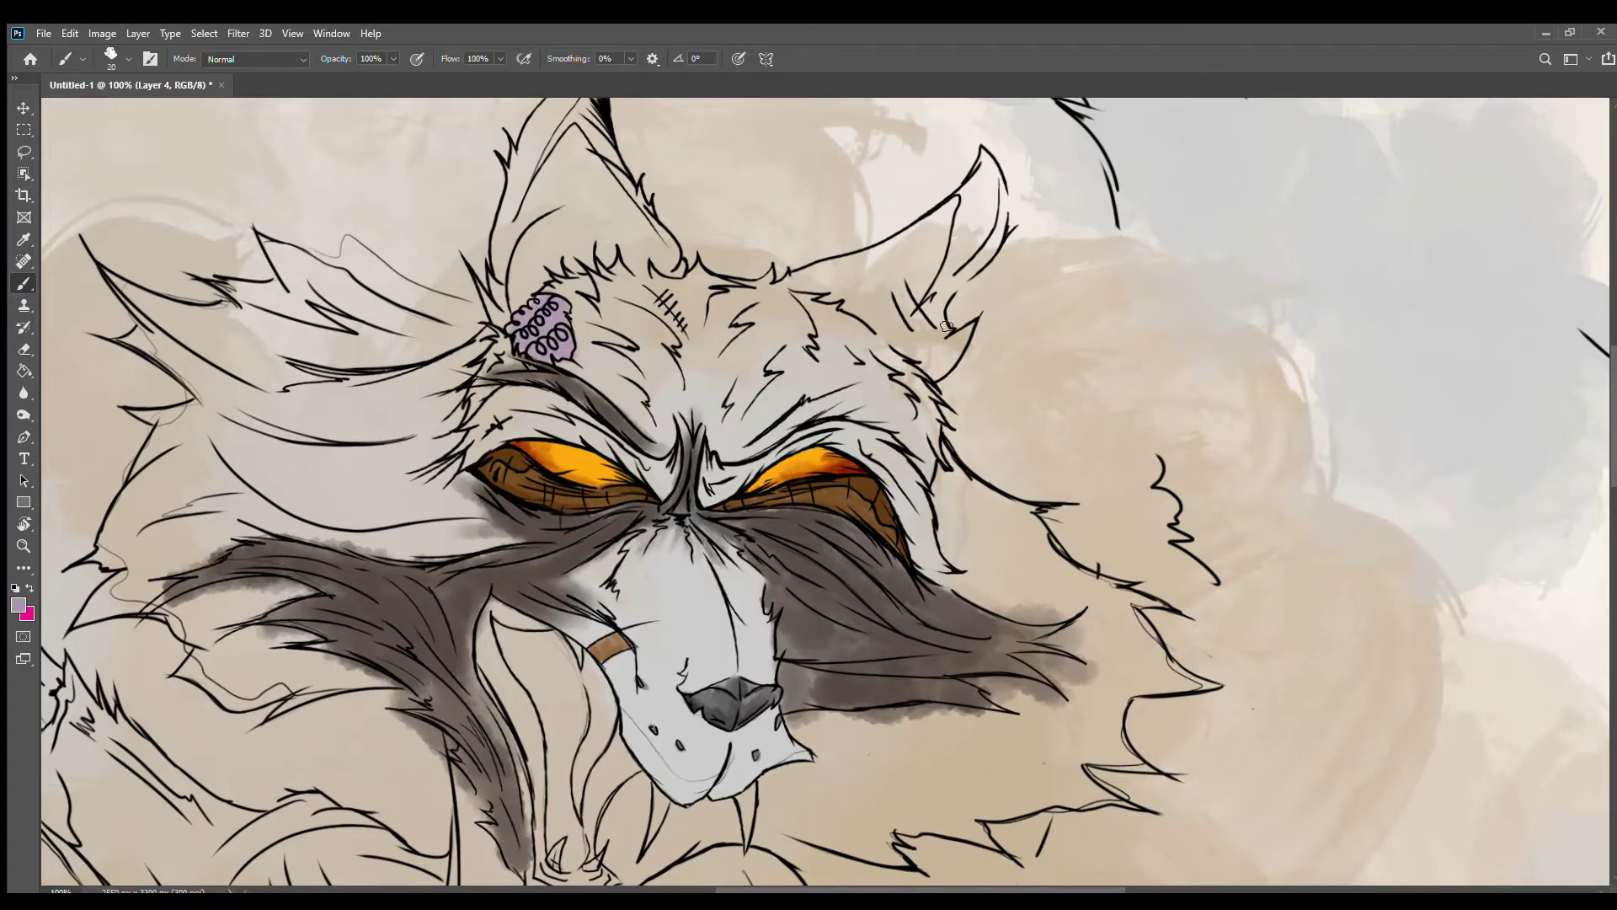
Step: Shade the fur above the right eye's brow in dark grey-brown
left_click_drag(724, 447, 893, 404)
left_click_drag(927, 472, 804, 396)
left_click_drag(809, 421, 712, 455)
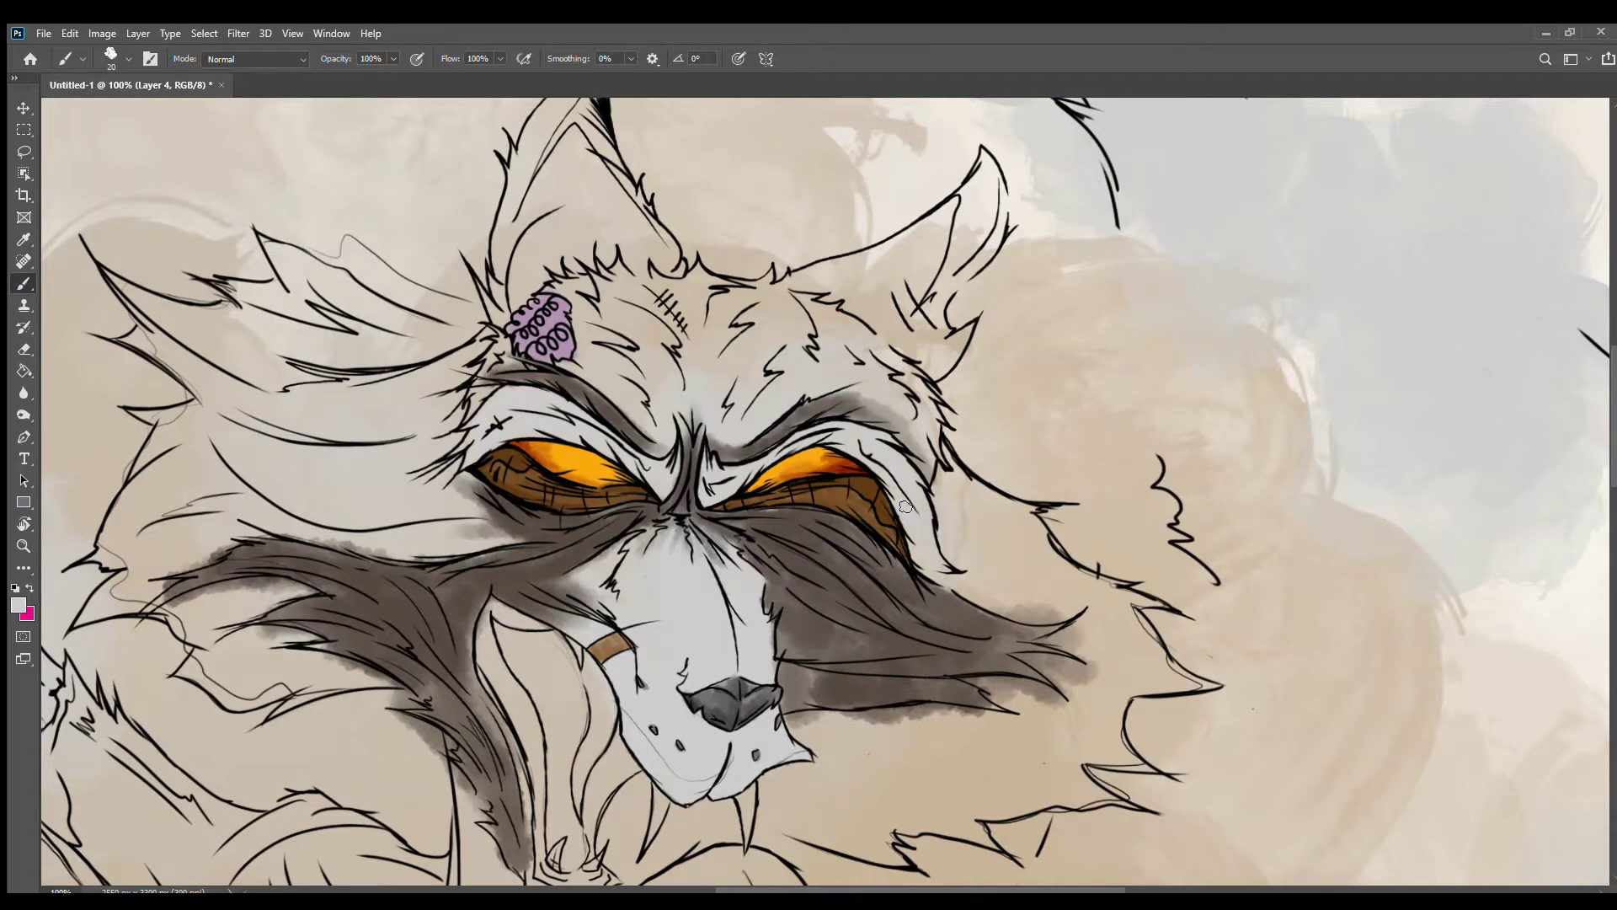
Step: Paint the left mane, forehead and right ear in brown on a new layer, enlarging the brush to size 70
key("e")
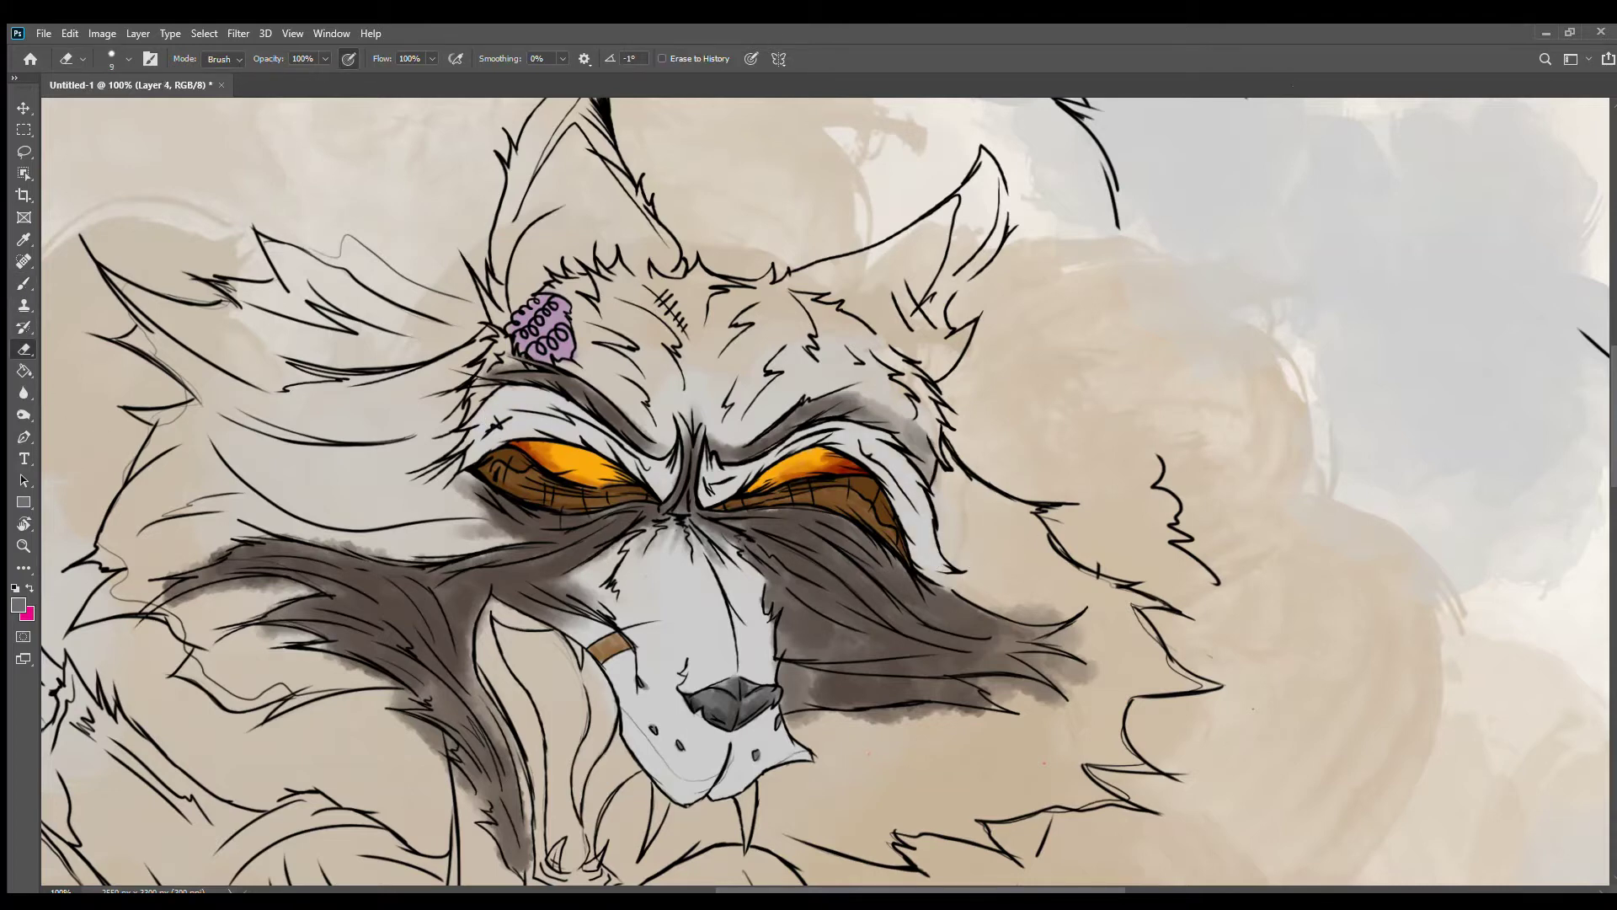
key("b")
left_click_drag(506, 467, 438, 539)
mouse_move(421, 471)
left_mouse_down()
mouse_move(253, 530)
mouse_move(450, 525)
mouse_move(253, 337)
mouse_move(127, 589)
mouse_move(716, 210)
left_mouse_up()
key("bracketright")
key("bracketright")
key("bracketright")
key("bracketright")
key("bracketright")
mouse_move(464, 253)
left_mouse_down()
mouse_move(211, 505)
mouse_move(969, 210)
left_mouse_up()
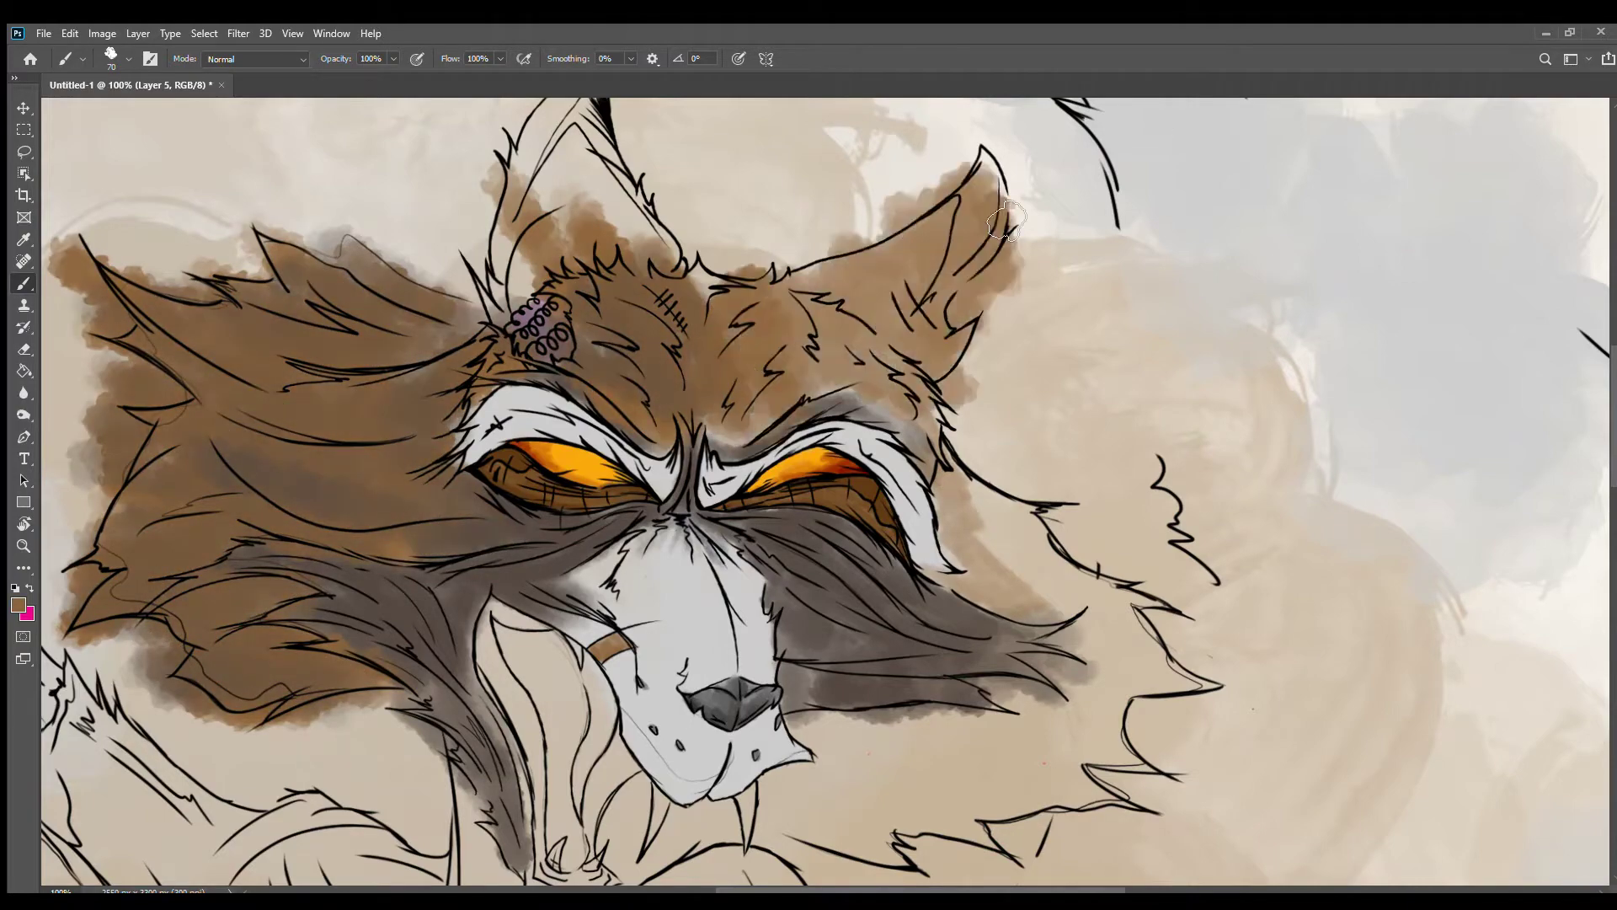
Step: Paint brown and grey-brown fur over both ears, the right cheek and mane, and the area beneath the chin
left_click_drag(590, 169, 1011, 169)
mouse_move(1074, 583)
left_mouse_down()
mouse_move(881, 515)
mouse_move(969, 716)
mouse_move(505, 800)
mouse_move(673, 211)
left_mouse_up()
left_click_drag(927, 506, 871, 450)
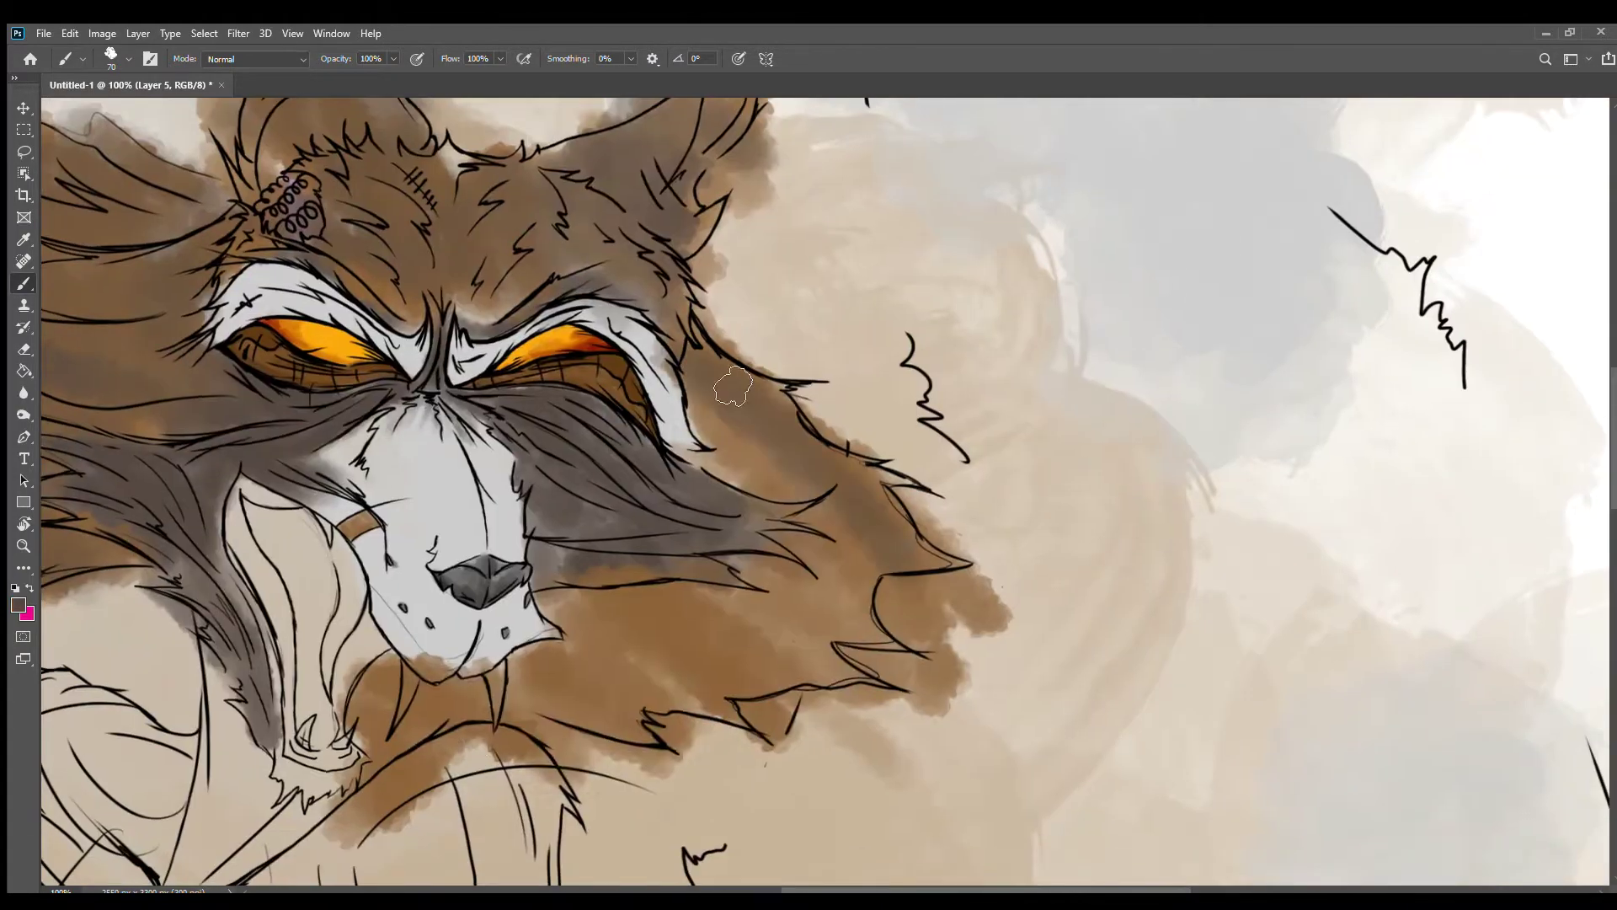
mouse_move(758, 548)
left_mouse_down()
mouse_move(455, 649)
mouse_move(693, 894)
left_mouse_up()
mouse_move(969, 278)
left_mouse_down()
mouse_move(523, 253)
mouse_move(703, 691)
mouse_move(539, 809)
left_mouse_up()
scroll(741, 674, "down", 5)
Step: Erase the brown paint spilling beyond the mane's lower outlines with an enlarged eraser
key("e")
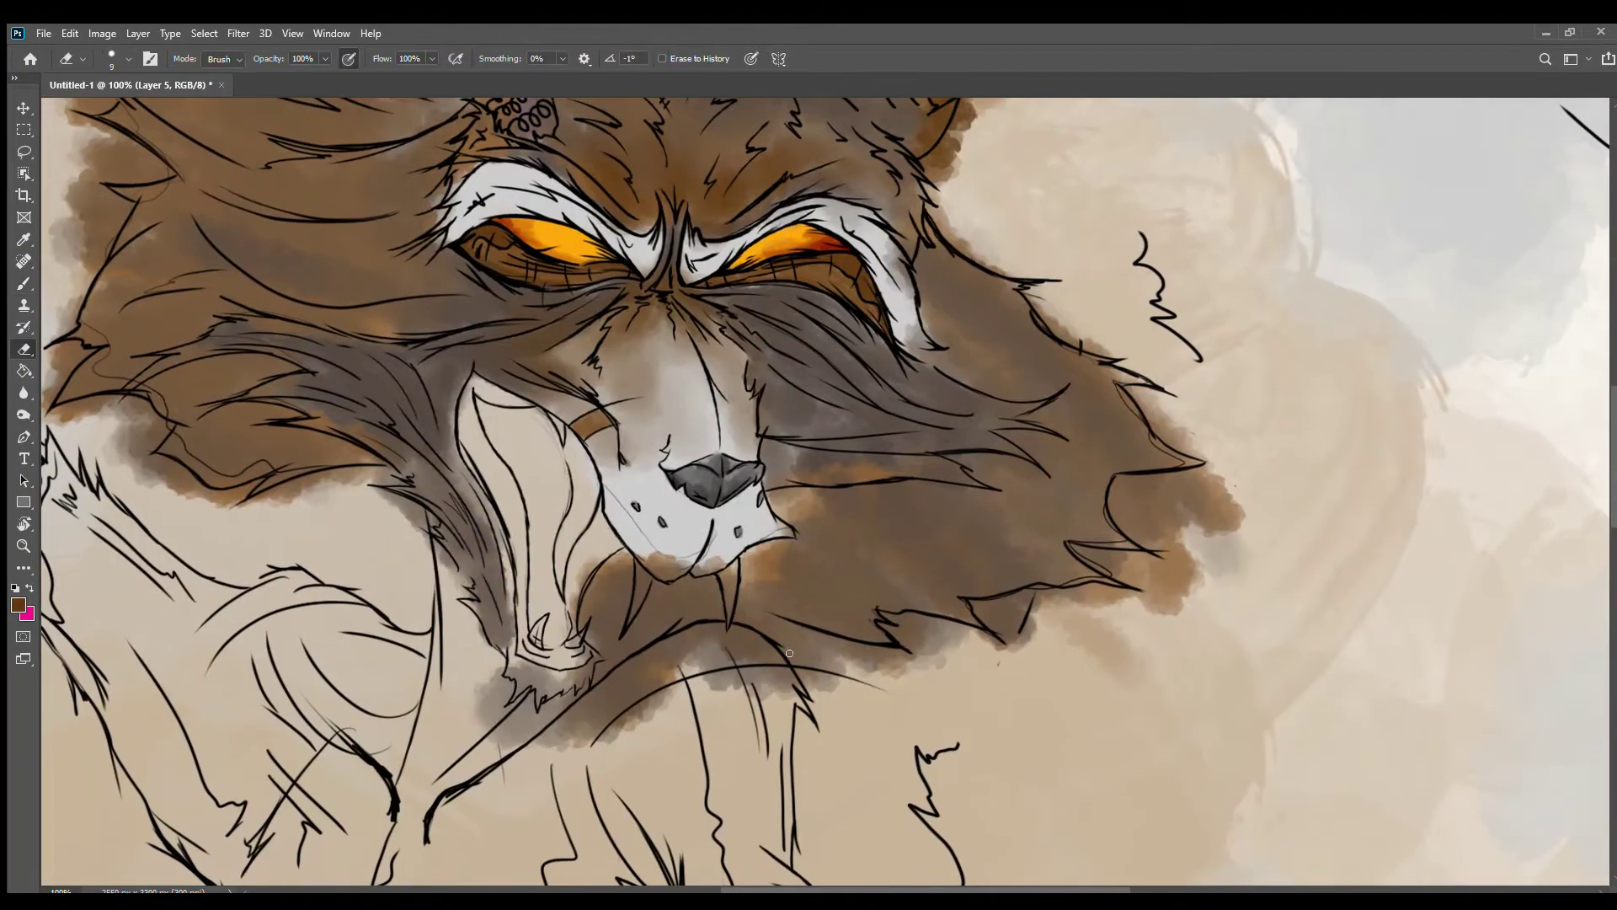
key("bracketright")
key("bracketright")
key("bracketright")
key("bracketright")
key("bracketright")
key("bracketright")
left_click_drag(376, 552, 549, 722)
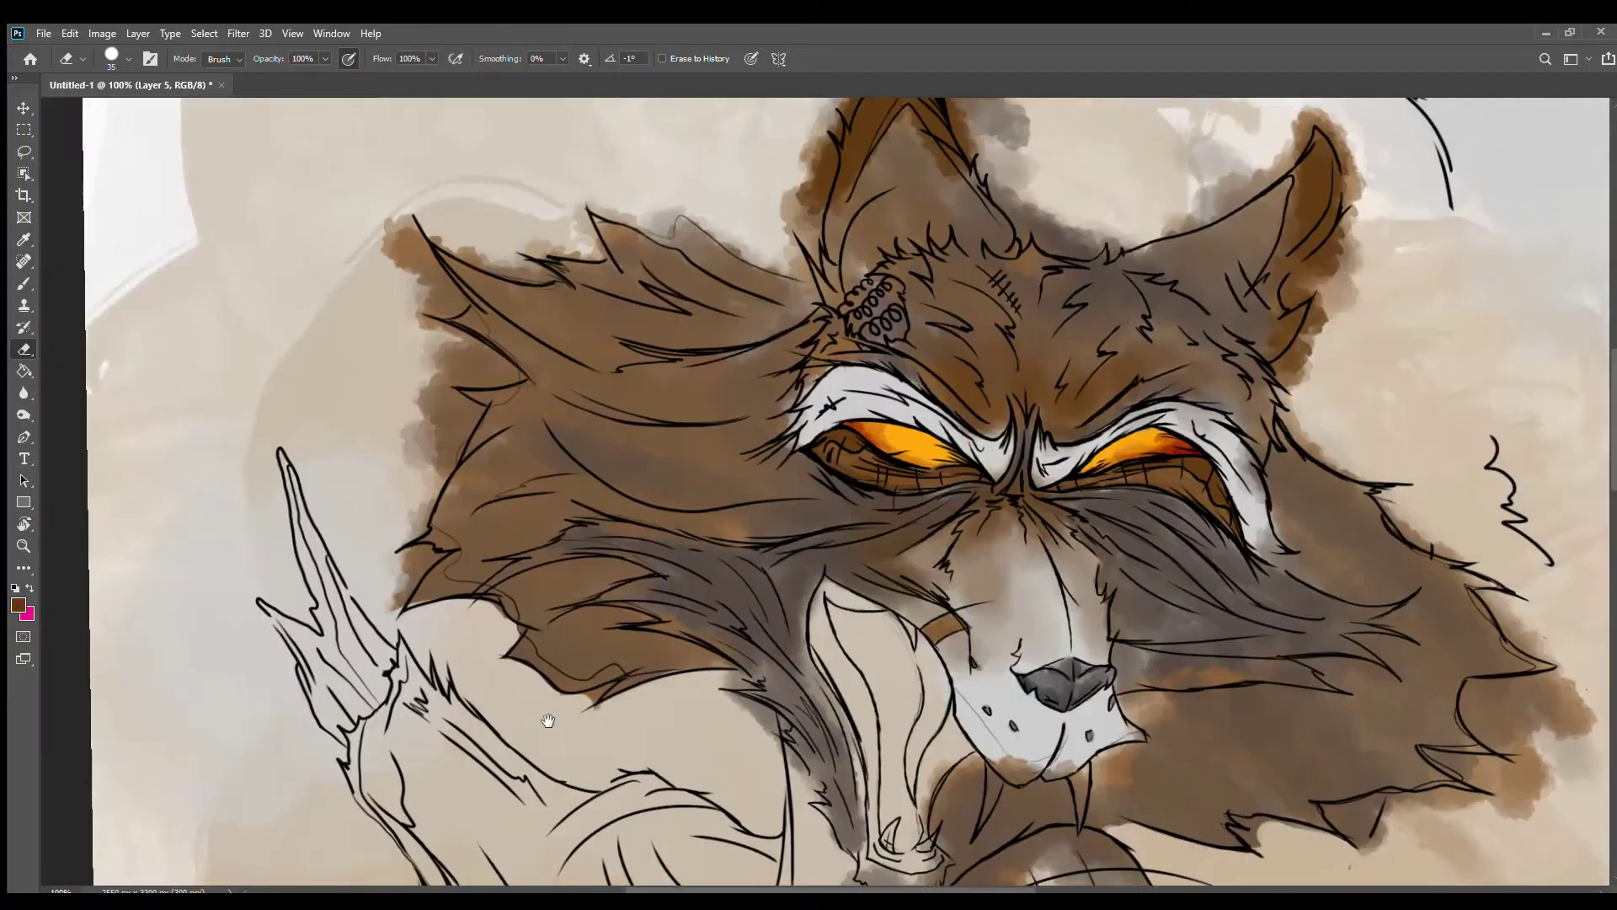
Step: Erase the paint spilling past the left mane's fur tips, the left ear and the right ear's outer edge
mouse_move(561, 411)
left_mouse_down()
mouse_move(505, 260)
mouse_move(842, 278)
mouse_move(852, 173)
mouse_move(700, 334)
left_mouse_up()
left_click_drag(783, 207, 985, 429)
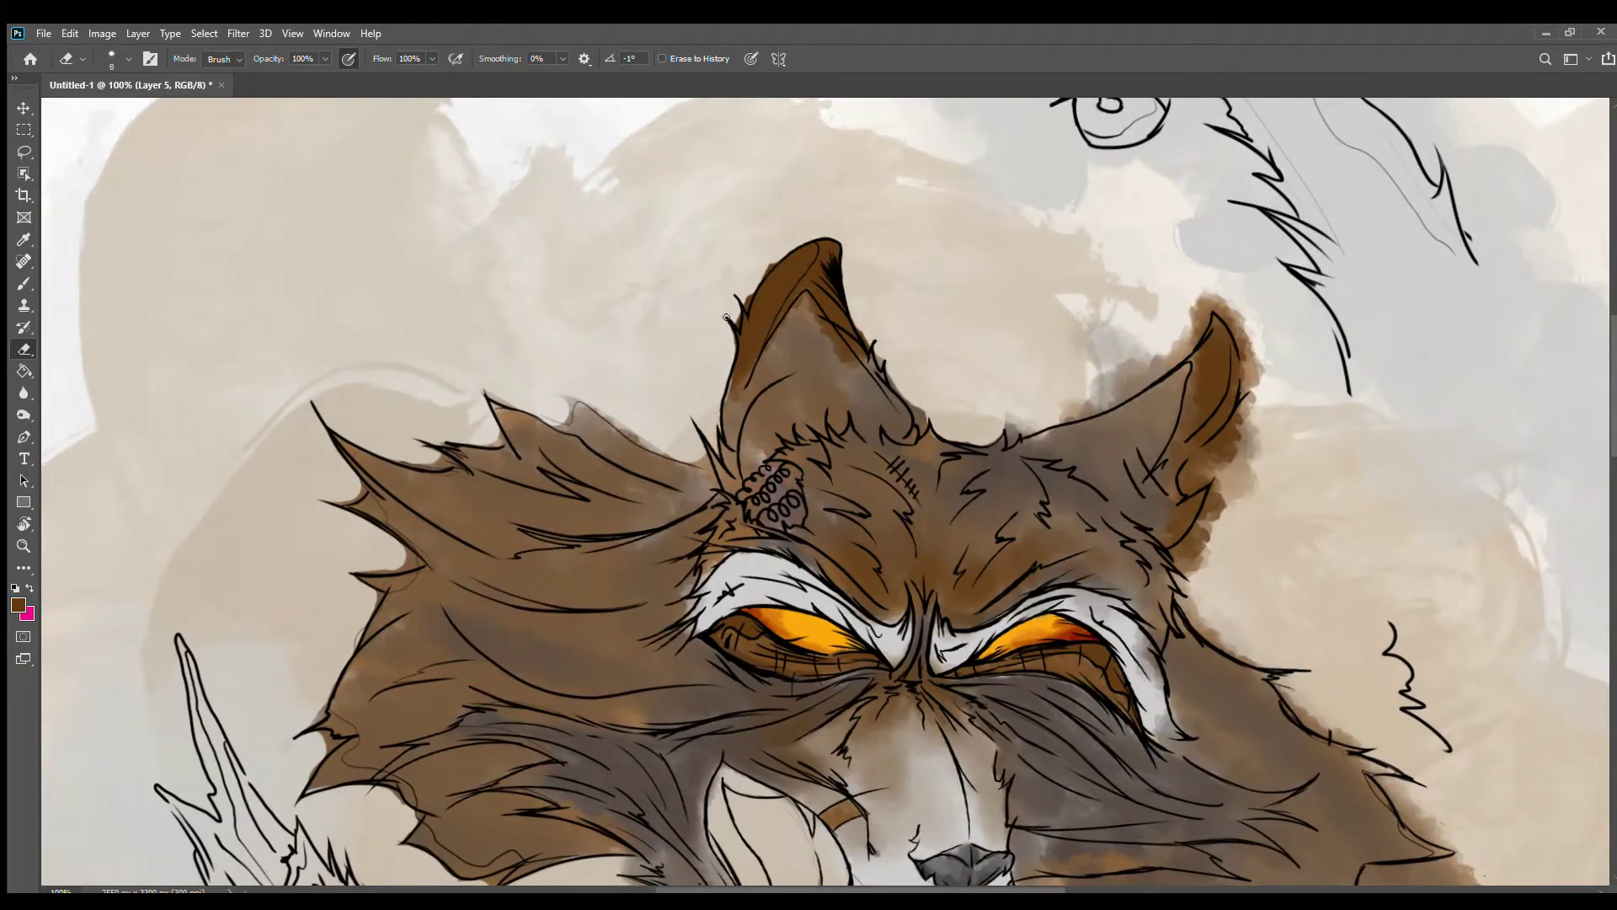
left_click_drag(1183, 333, 846, 494)
mouse_move(910, 624)
left_mouse_down()
mouse_move(876, 505)
mouse_move(846, 493)
left_mouse_up()
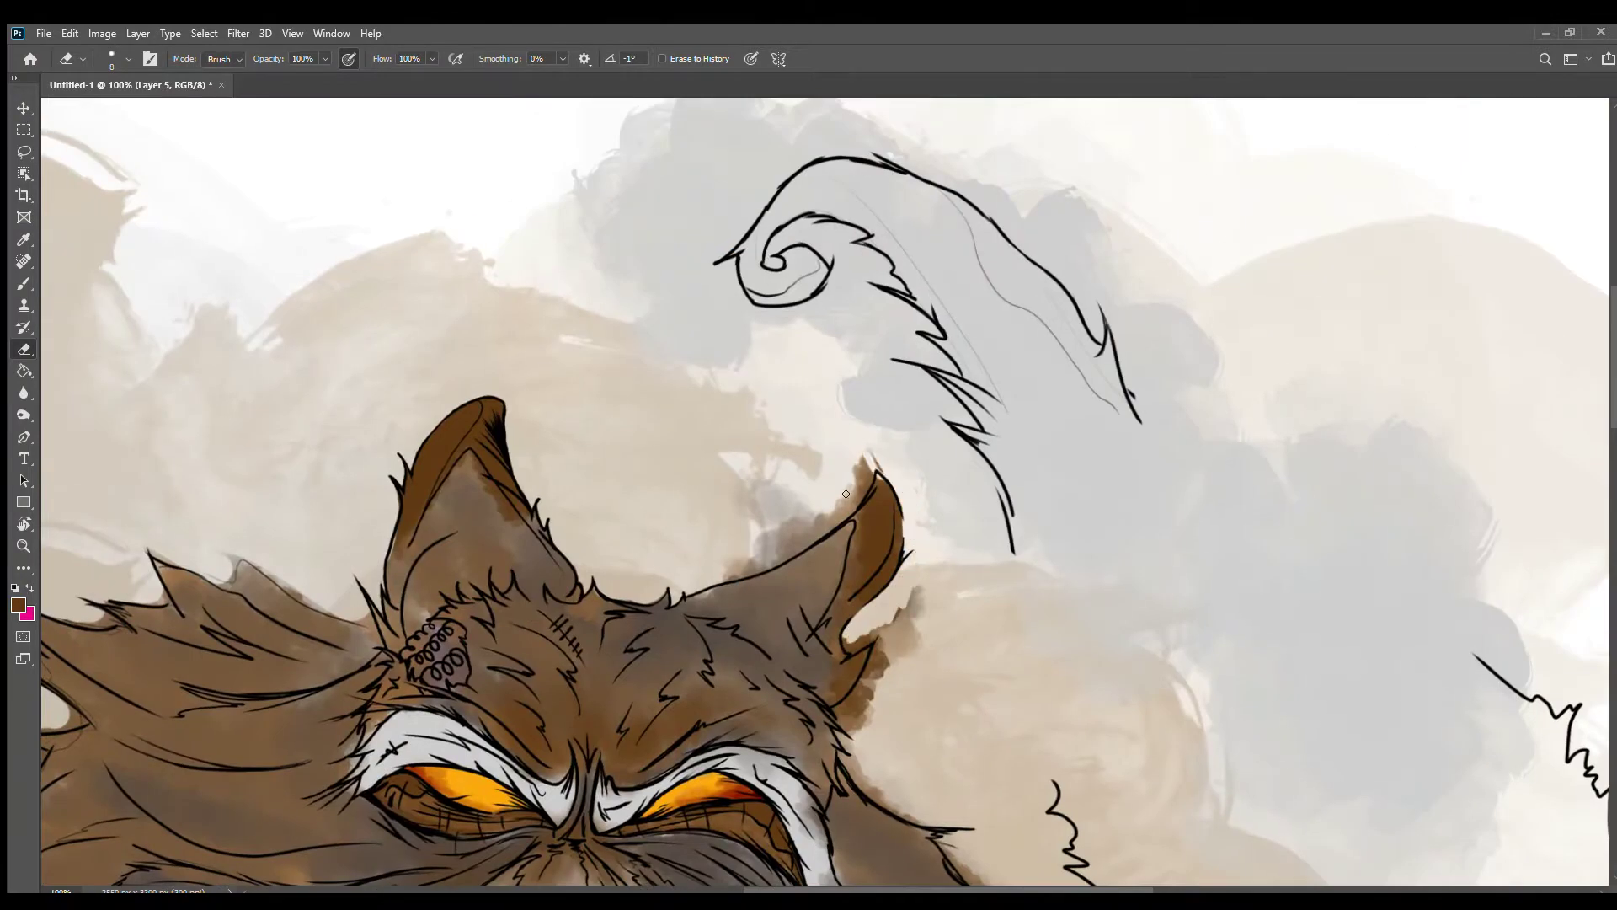
Step: Erase the spilled paint below the right ear and along the right side of the head
scroll(618, 531, "up", 5)
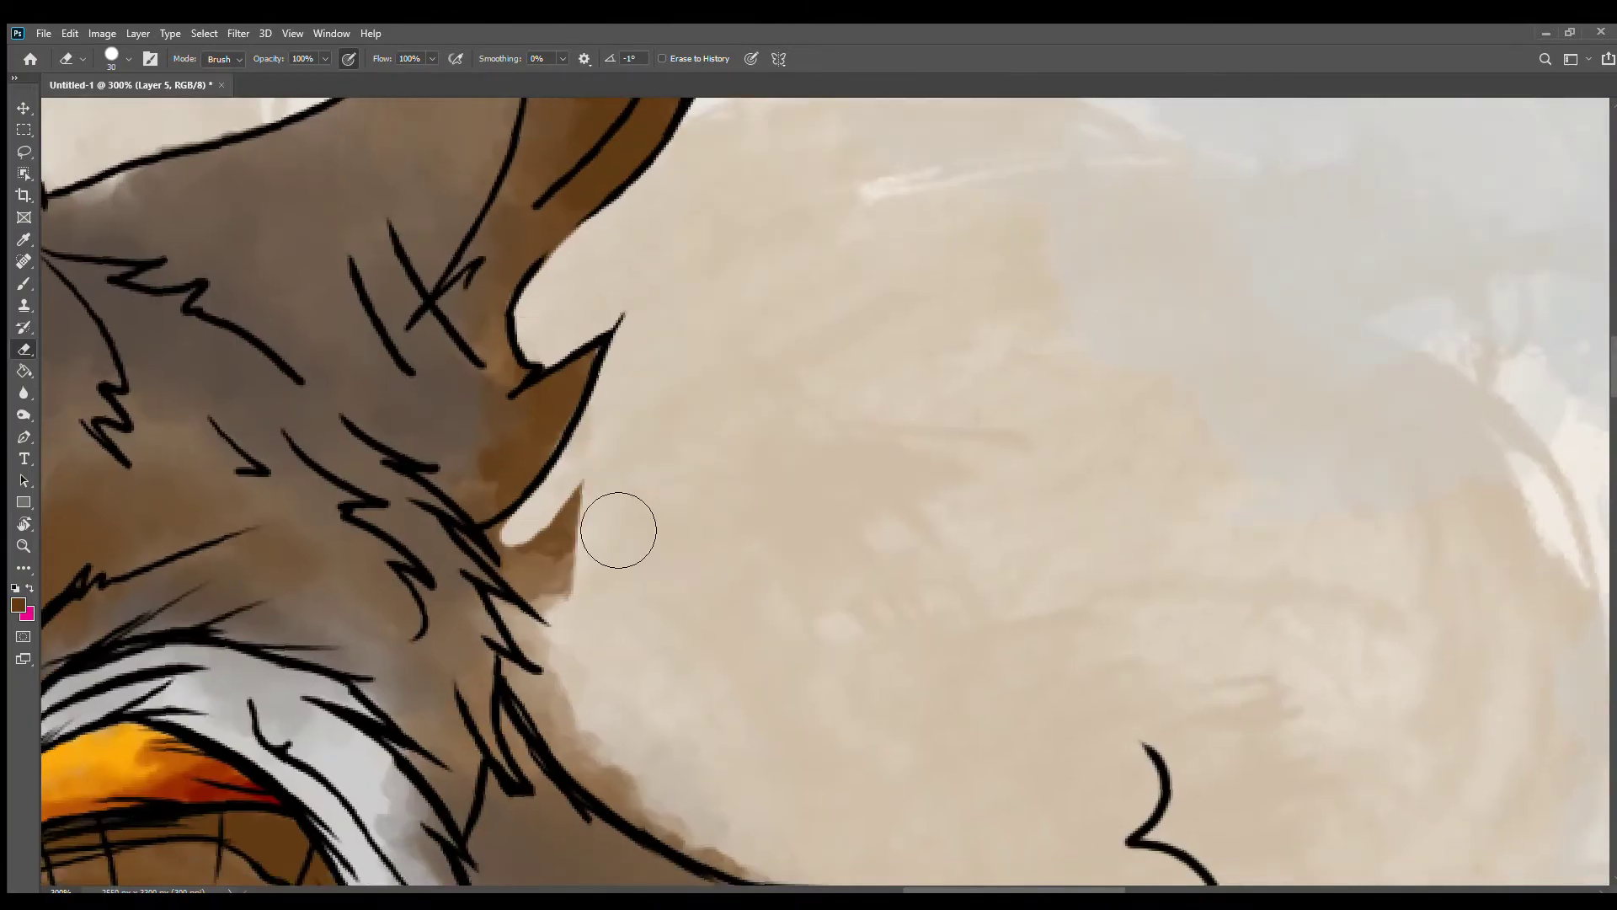
key("bracketleft")
key("bracketleft")
key("bracketleft")
key("bracketleft")
key("bracketleft")
scroll(463, 526, "up", 3)
mouse_move(464, 526)
left_mouse_down()
mouse_move(572, 702)
mouse_move(488, 866)
left_mouse_up()
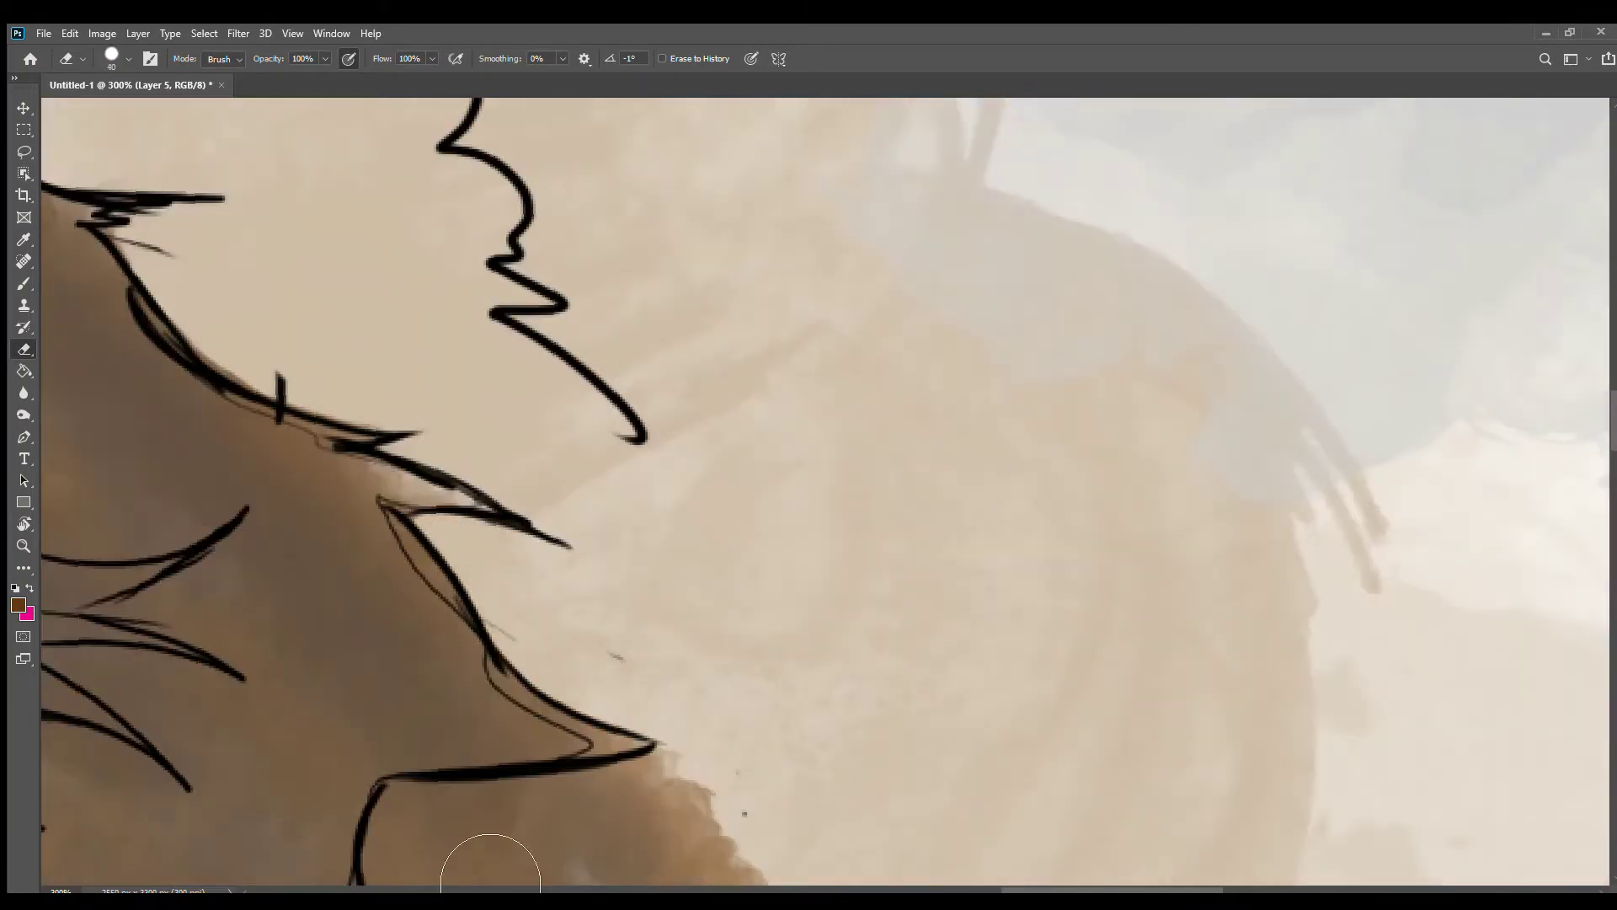
Step: Erase the overspill around the pointed fur tips of the right cheek with a smaller eraser
scroll(488, 866, "down", 3)
left_click_drag(488, 614, 539, 800)
key("bracketleft")
key("bracketleft")
key("bracketleft")
mouse_move(379, 741)
left_mouse_down()
mouse_move(505, 809)
mouse_move(476, 787)
left_mouse_up()
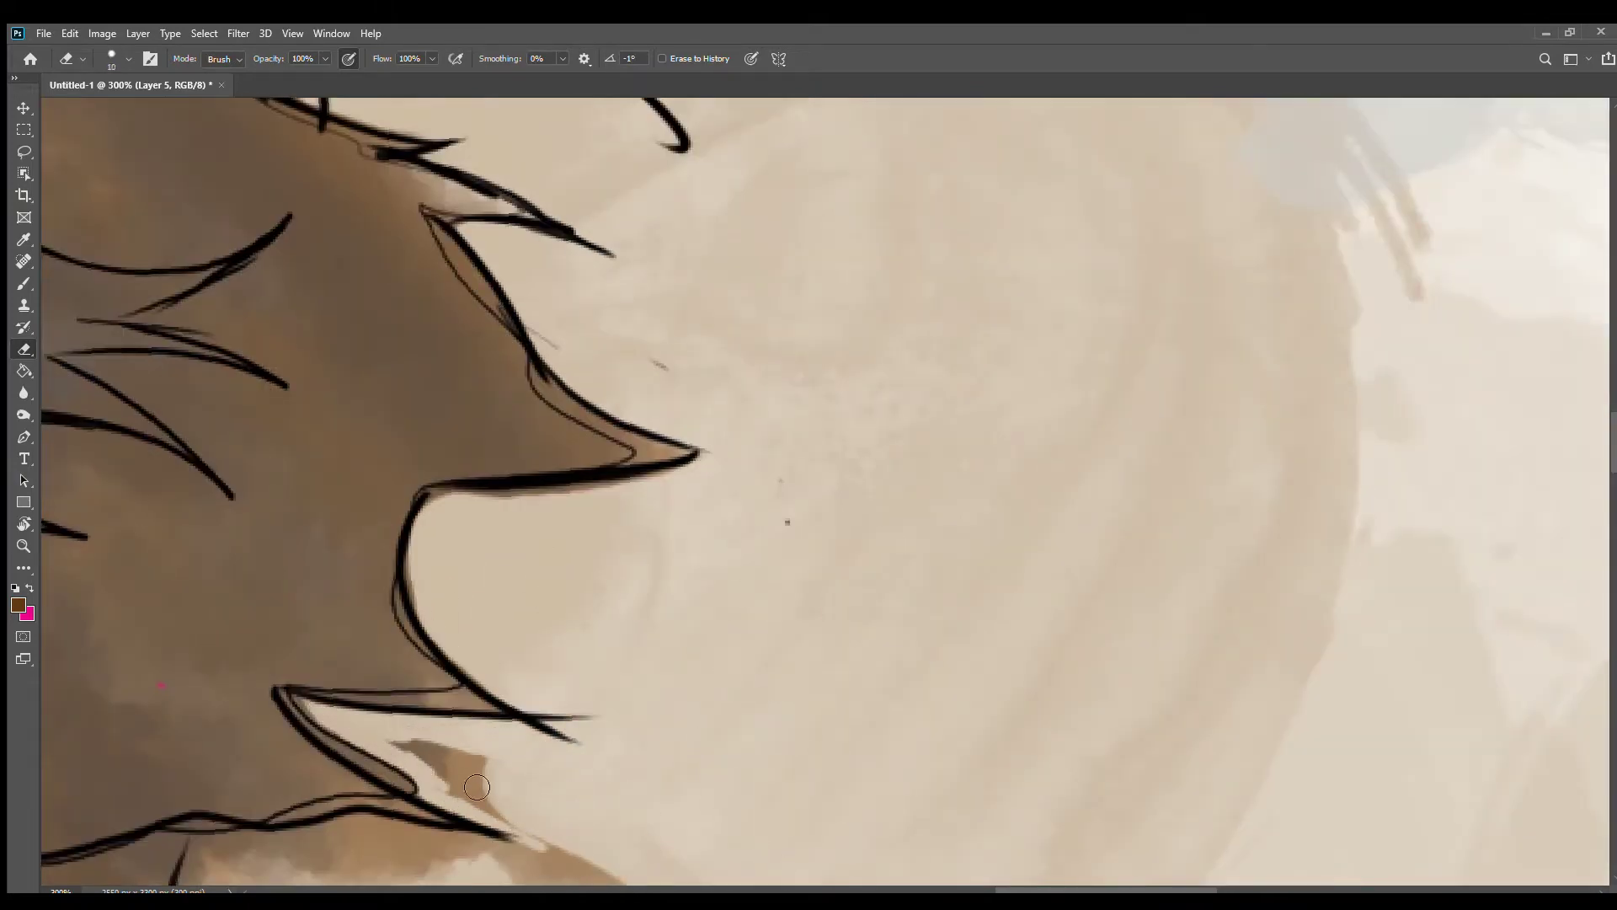
Step: Erase the remaining brown overspill below the right mane with a larger eraser
scroll(476, 788, "down", 3)
key("bracketright")
key("bracketright")
key("bracketright")
key("bracketright")
key("bracketright")
key("bracketright")
key("bracketright")
mouse_move(885, 396)
left_mouse_down()
mouse_move(646, 455)
mouse_move(412, 672)
left_mouse_up()
scroll(412, 671, "down", 2)
key("ctrl+0")
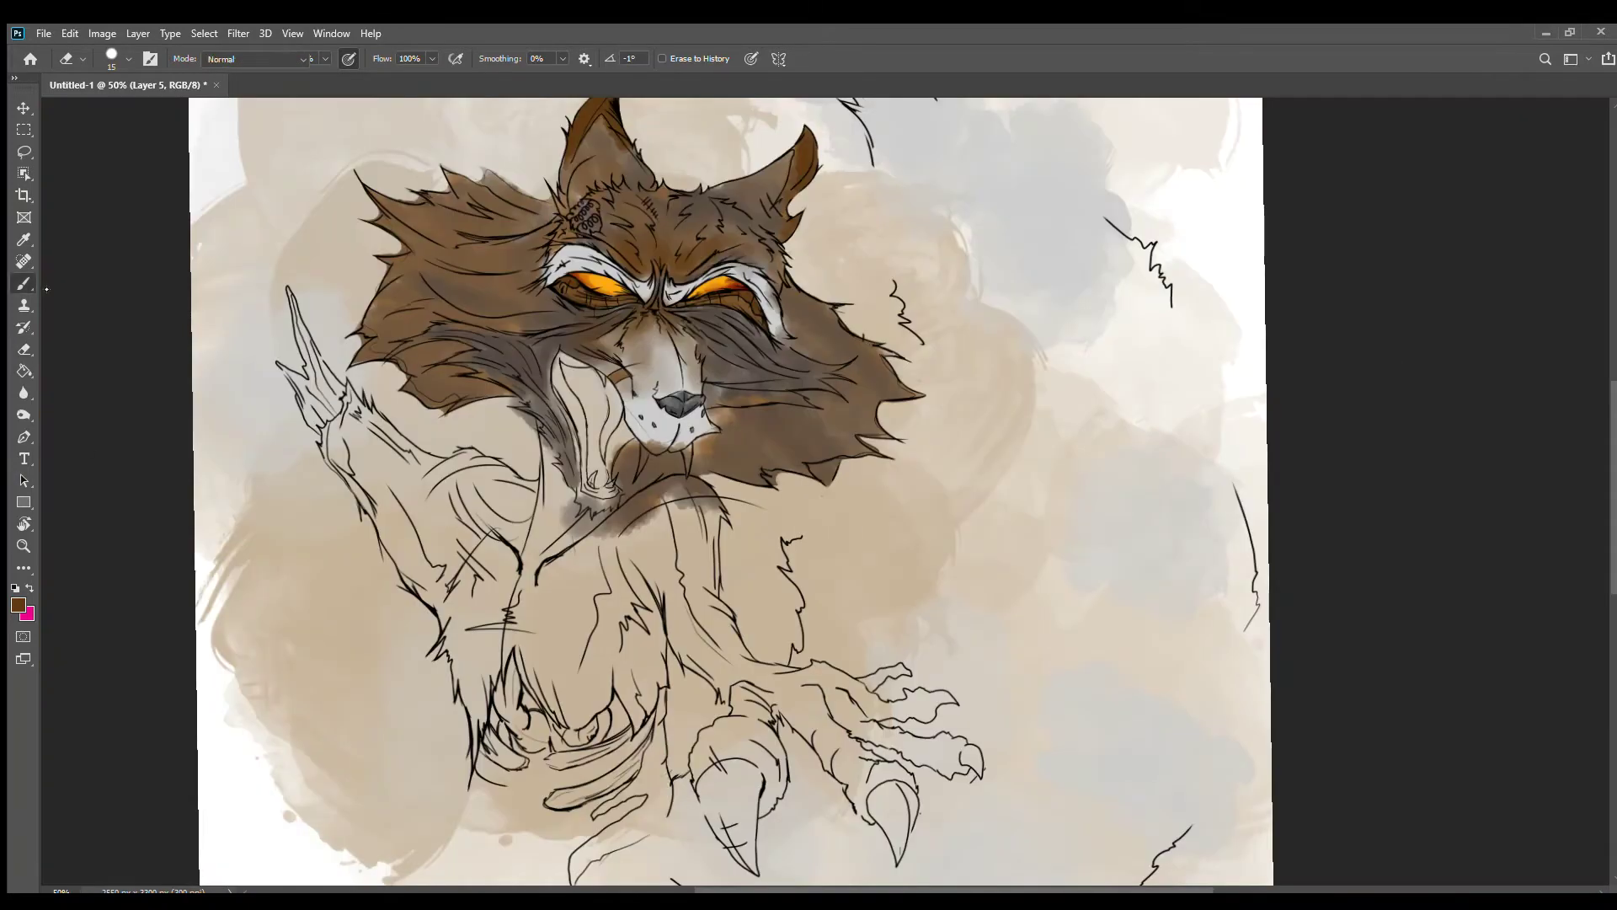
Step: Shade the lower edge of the right mane from dark brown to black
scroll(716, 482, "up", 7)
scroll(716, 482, "down", 5)
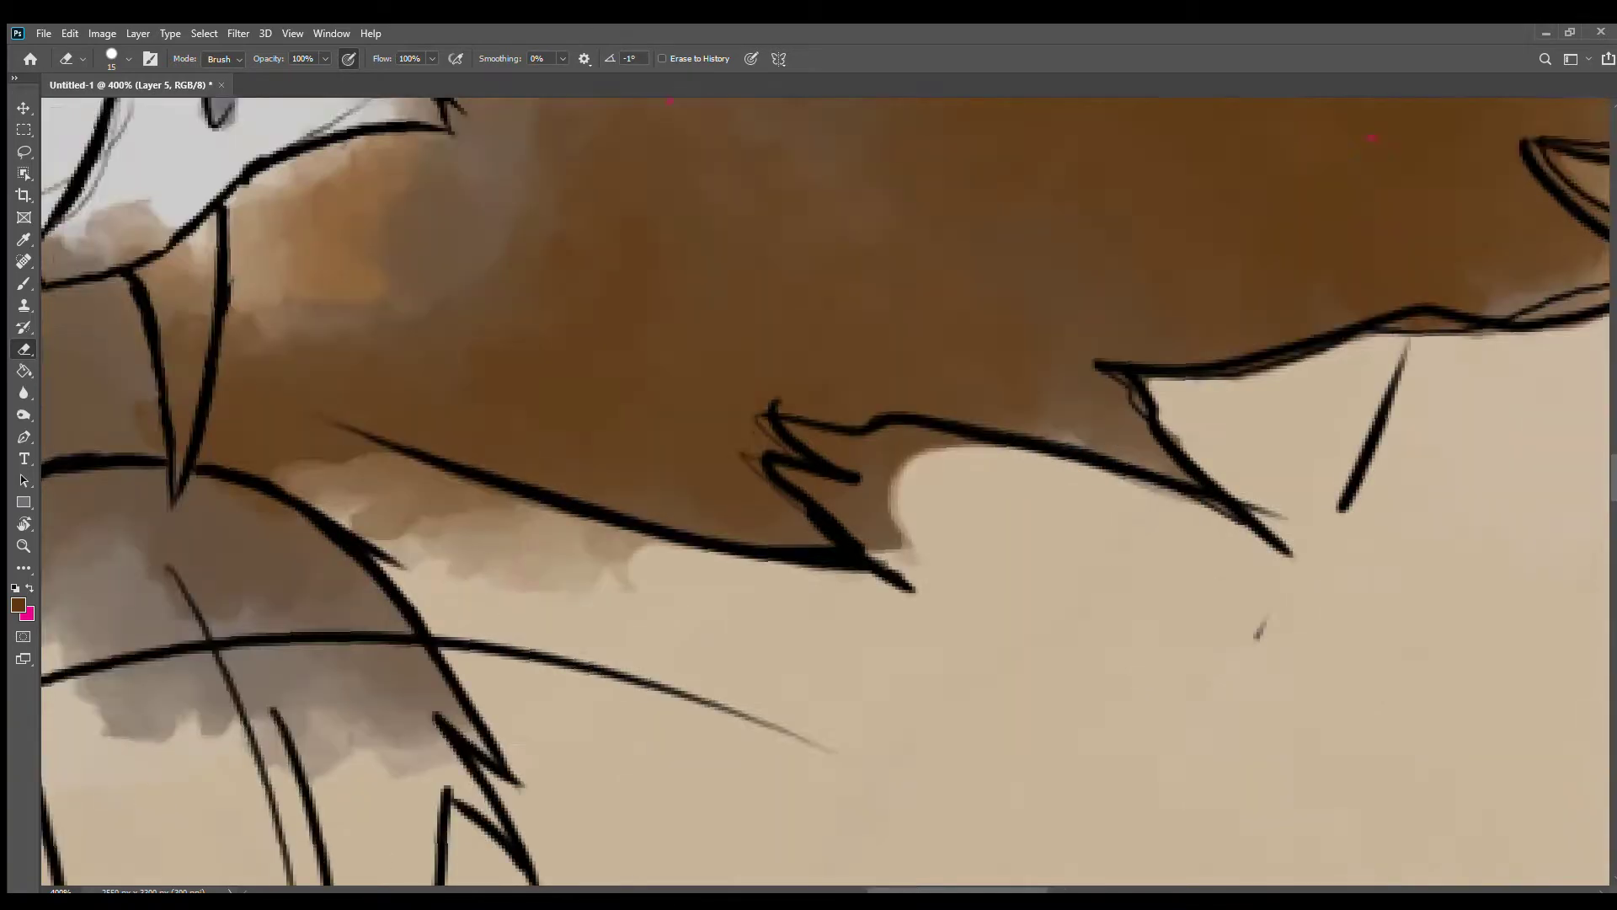
scroll(716, 482, "up", 5)
key("b")
left_click_drag(758, 354, 595, 469)
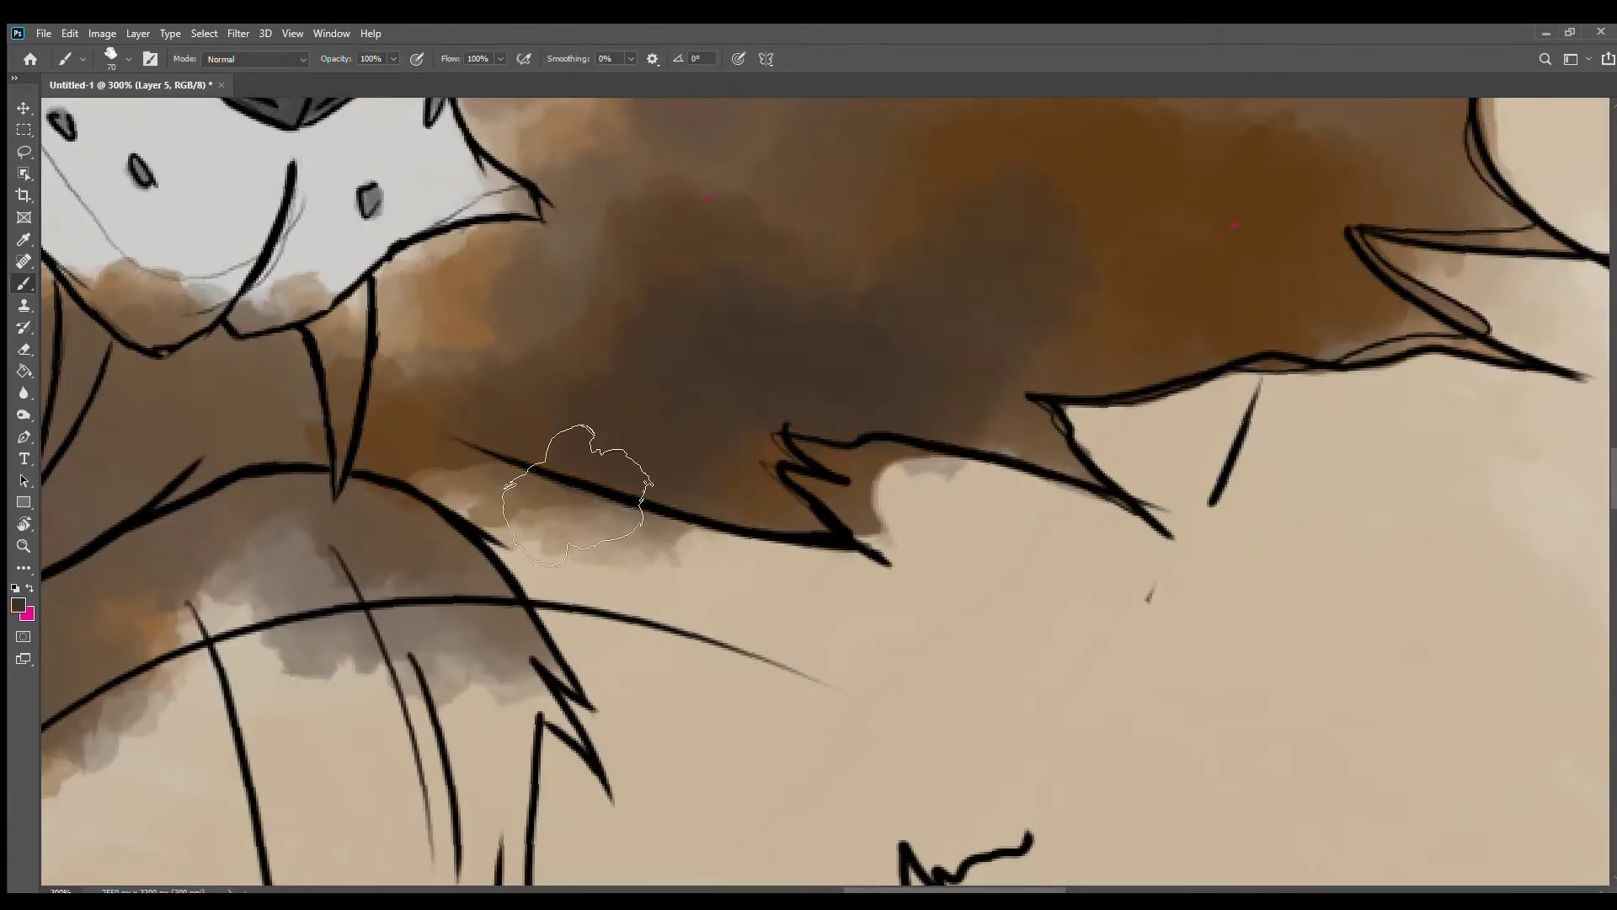
scroll(596, 469, "down", 1)
left_click_drag(337, 547, 845, 333)
Step: Erase the dark paint spilling below the right mane's lower outline
key("e")
scroll(842, 396, "left", 6)
mouse_move(560, 596)
left_mouse_down()
mouse_move(867, 702)
mouse_move(892, 583)
mouse_move(849, 625)
mouse_move(530, 688)
mouse_move(927, 665)
left_mouse_up()
key("bracketleft")
scroll(928, 664, "right", 3)
mouse_move(589, 624)
left_mouse_down()
mouse_move(679, 559)
mouse_move(1011, 522)
left_mouse_up()
scroll(1011, 522, "right", 3)
left_click_drag(505, 607, 749, 578)
Step: Erase the brown paint overlapping the pale chin below the nose
scroll(1231, 440, "down", 5)
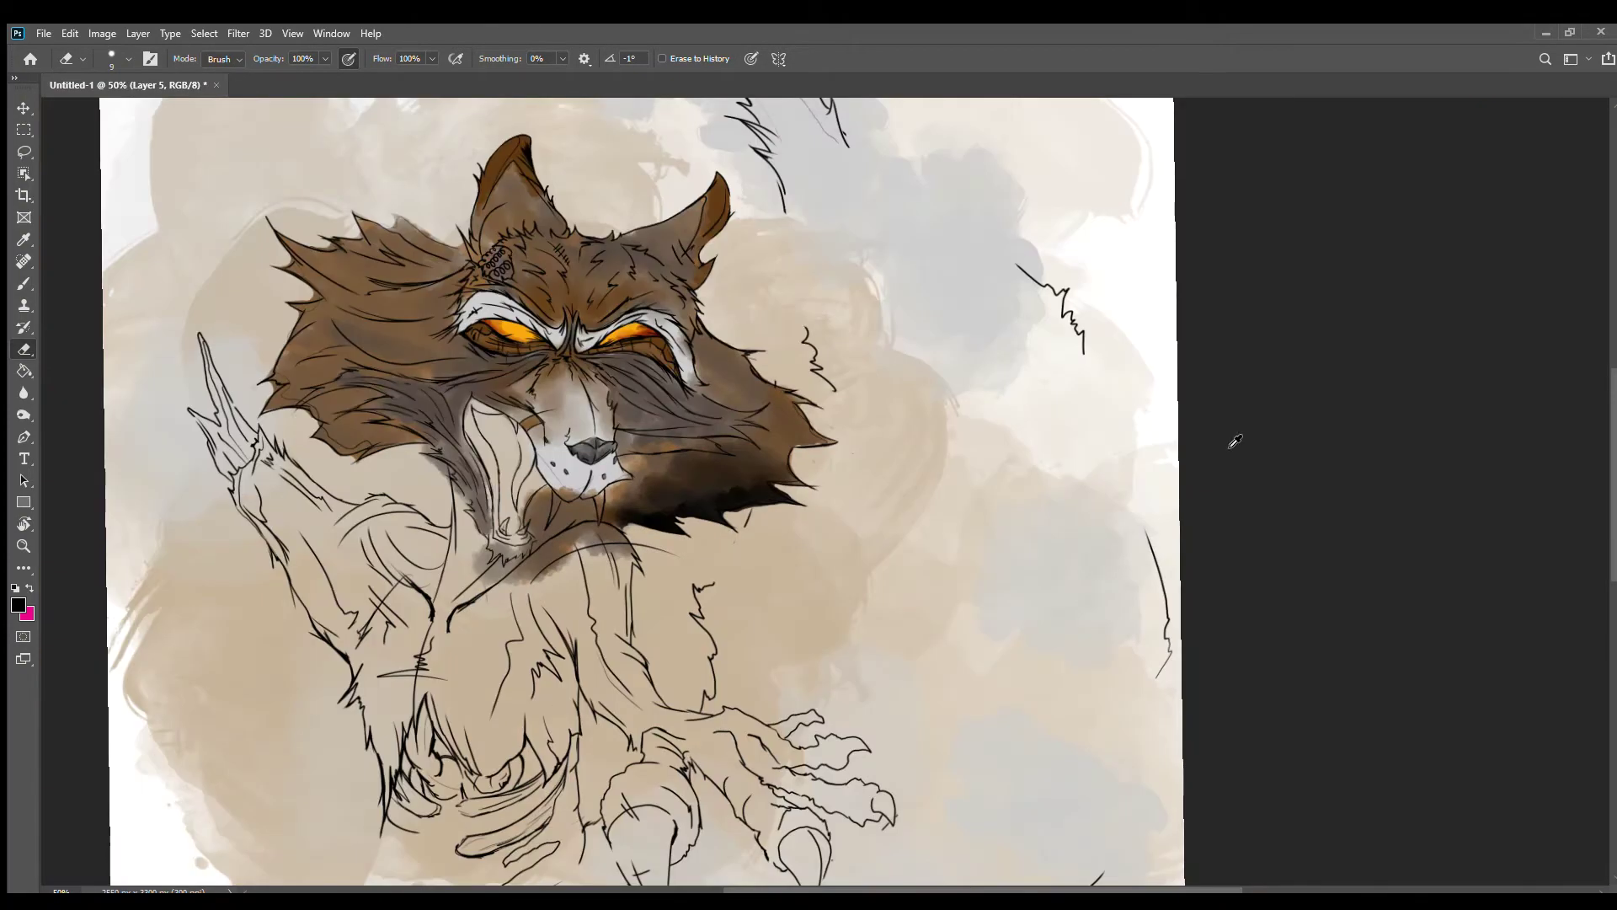
scroll(469, 289, "up", 5)
scroll(590, 421, "down", 5)
scroll(429, 749, "up", 4)
left_click_drag(429, 749, 691, 638)
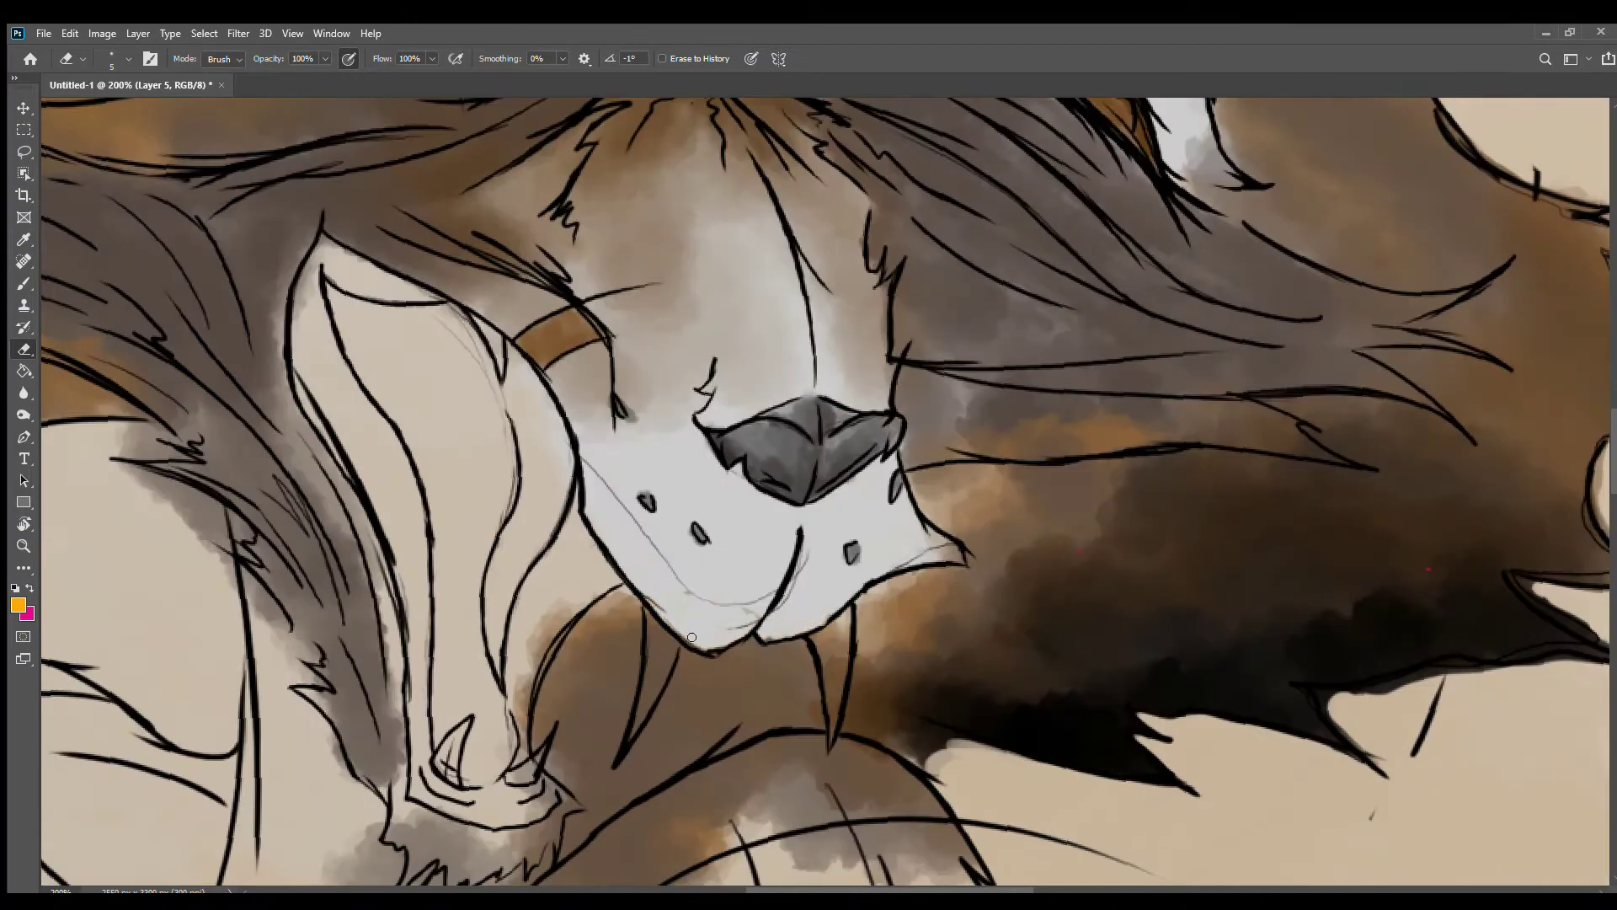
Step: Paint the upper fangs and lower teeth white and fill the tongue with orange-red
key("b")
left_click_drag(827, 636, 825, 638)
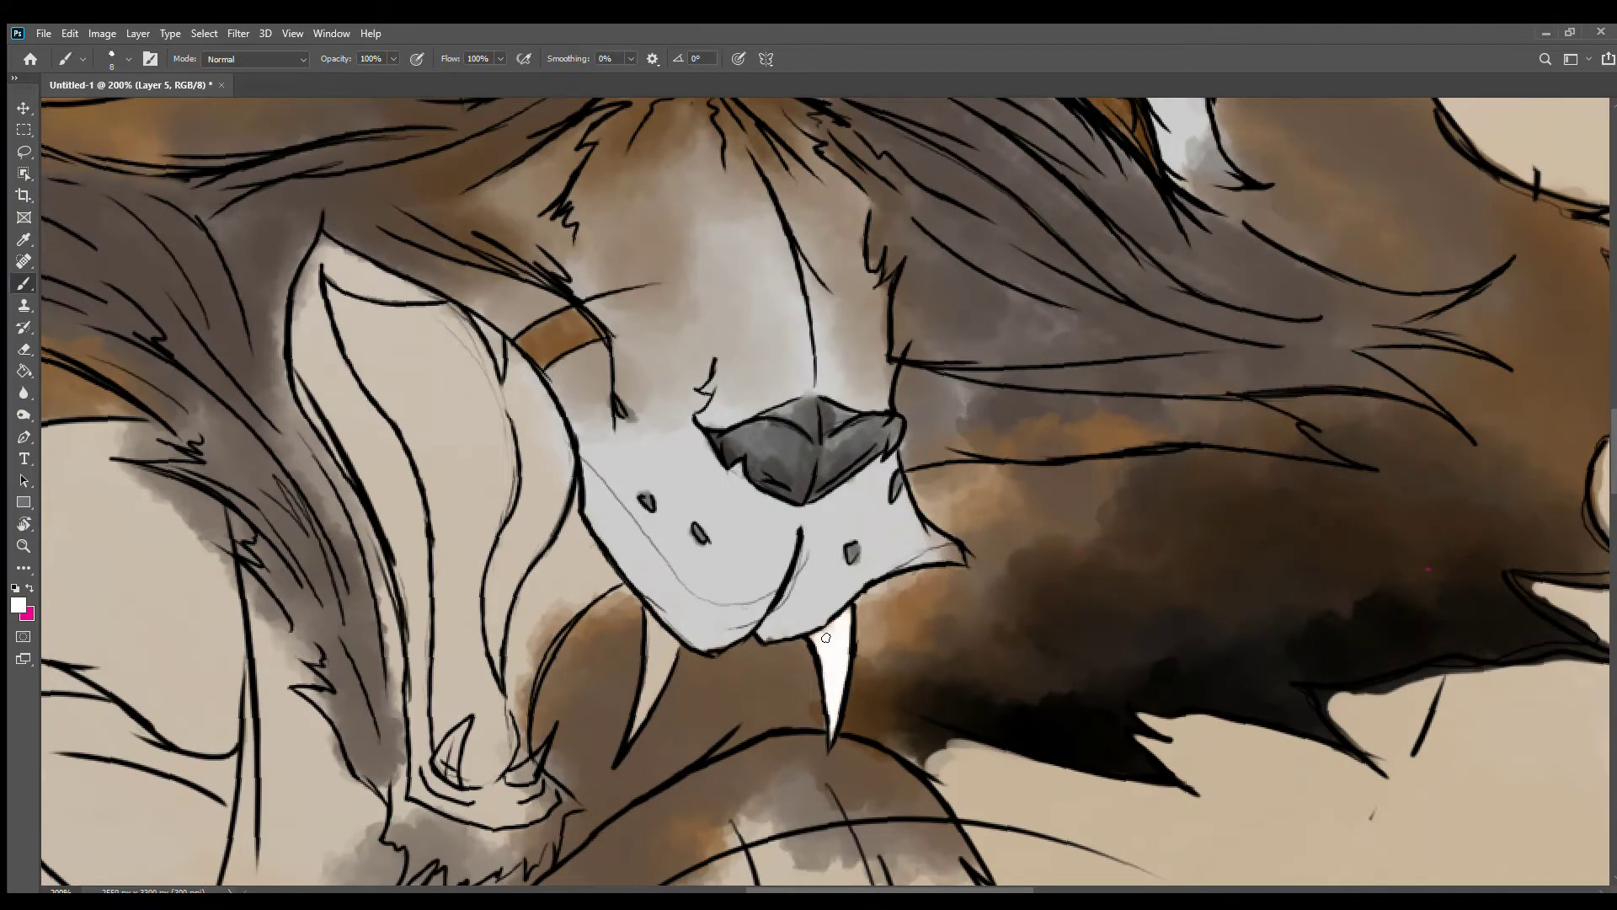
mouse_move(390, 330)
left_mouse_down()
mouse_move(452, 642)
mouse_move(529, 542)
mouse_move(458, 410)
mouse_move(495, 769)
left_mouse_up()
key("bracketright")
key("bracketright")
key("bracketright")
key("bracketright")
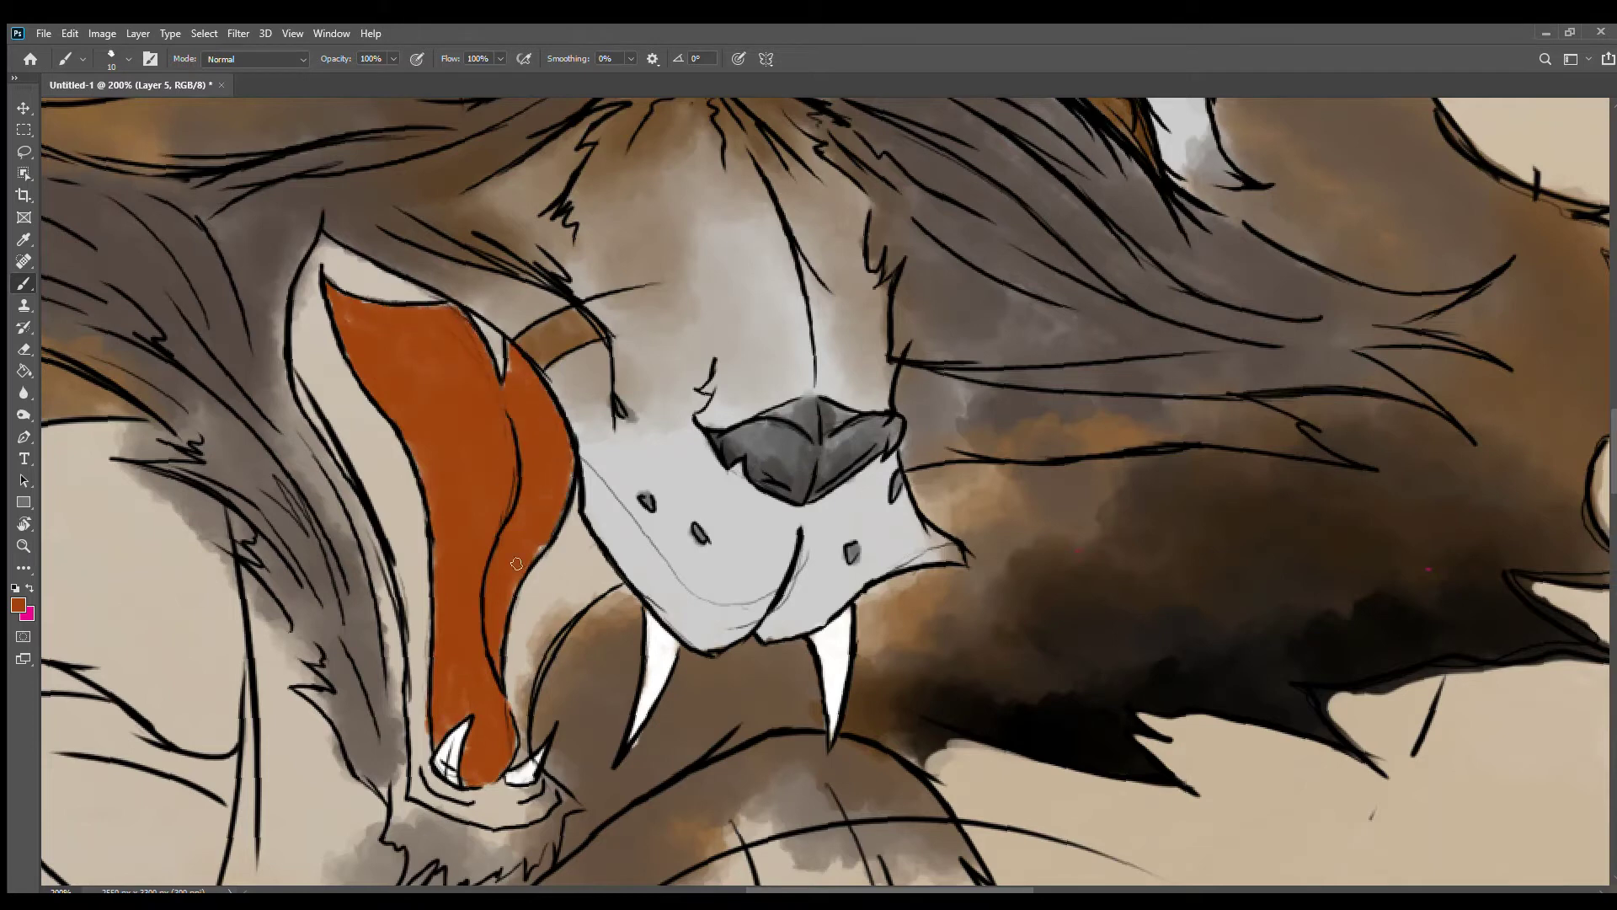
Step: Paint the inside of the mouth dark red with pink highlights on a new layer and clean its edges
key("ctrl+shift+alt+n")
mouse_move(312, 387)
left_mouse_down()
mouse_move(405, 503)
mouse_move(298, 342)
mouse_move(325, 315)
mouse_move(541, 453)
mouse_move(516, 756)
left_mouse_up()
key("d")
key("x")
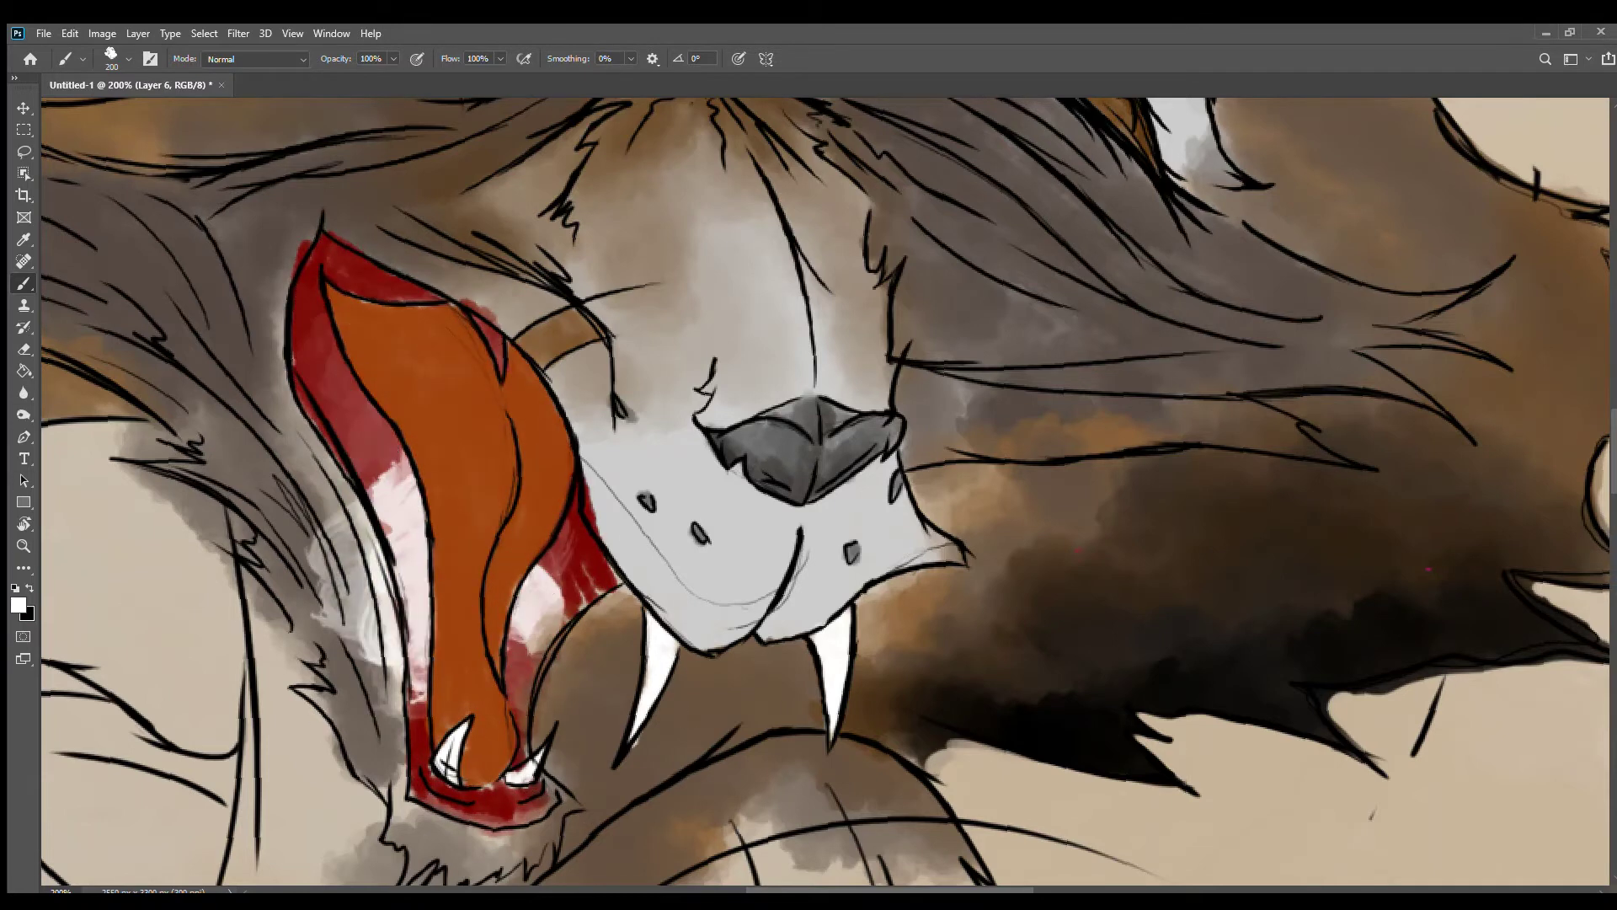
key("e")
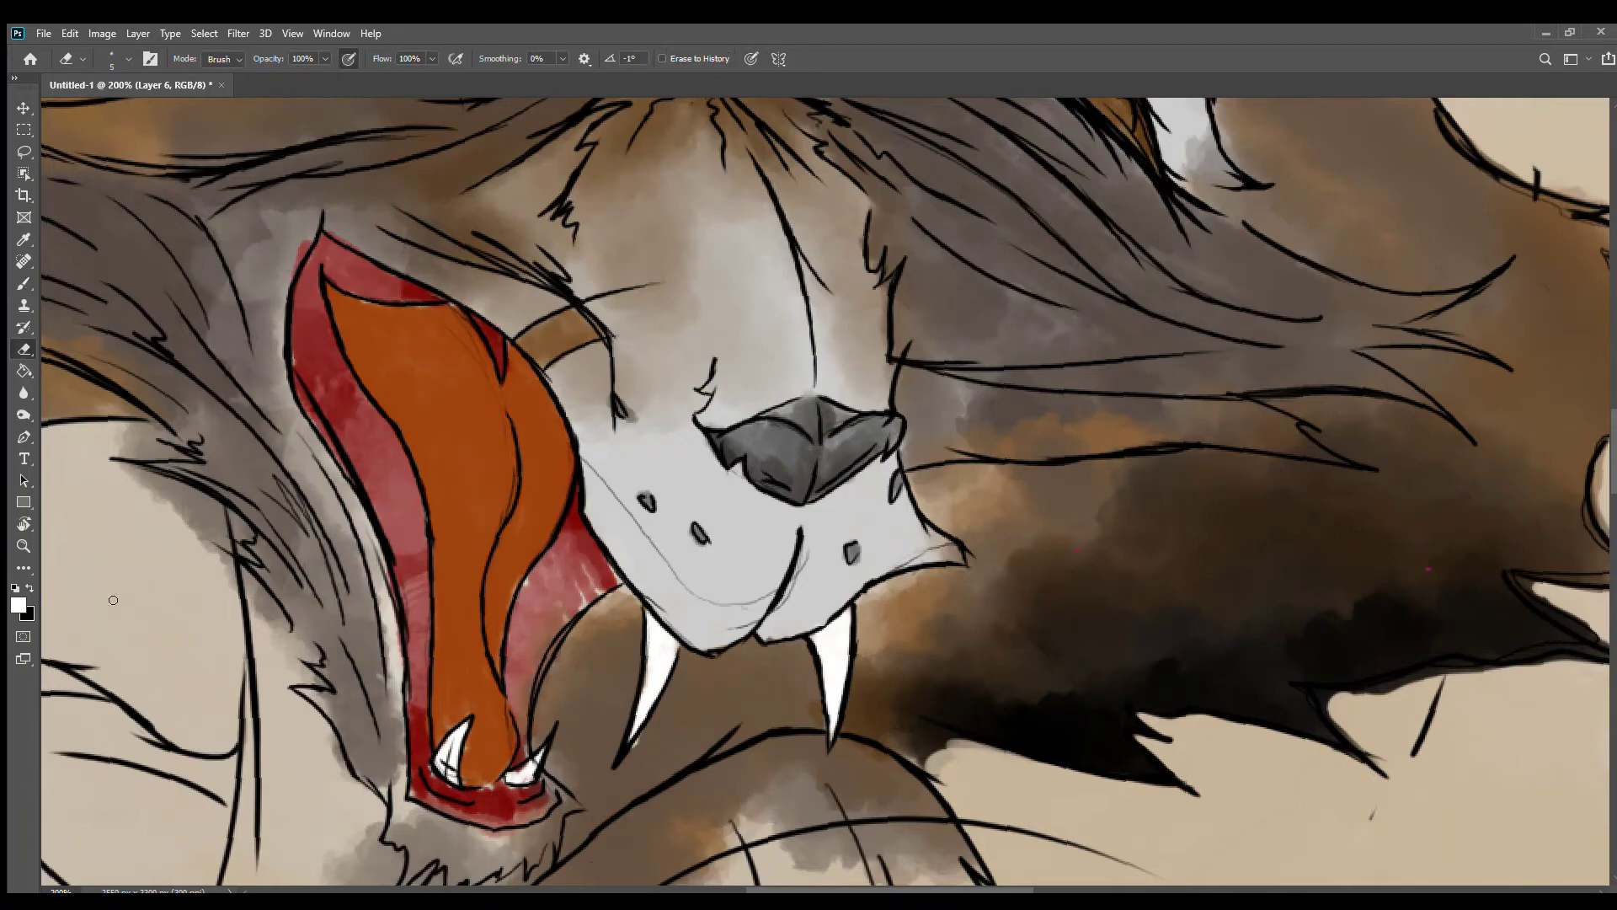
Step: Block in the raised arm, torso and lowered hand in brown and grey-brown with a size 500 brush
key("ctrl+minus")
key("ctrl+minus")
key("ctrl+minus")
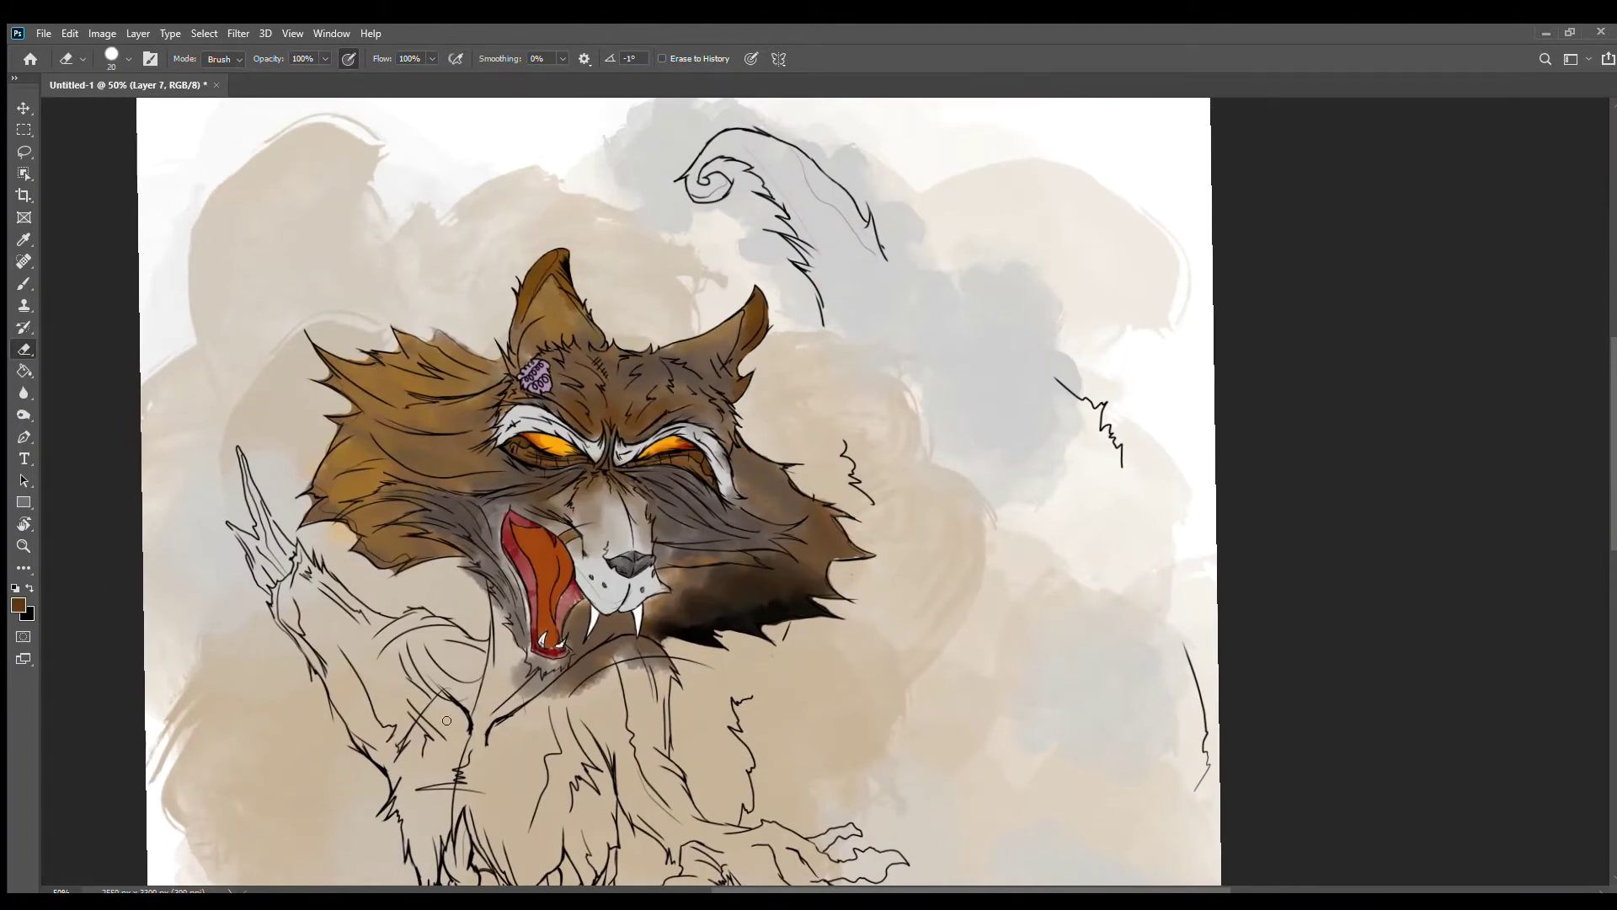
key("b")
left_click_drag(446, 720, 354, 758)
scroll(539, 506, "down", 3)
left_click_drag(353, 438, 589, 657)
left_click_drag(657, 455, 825, 590)
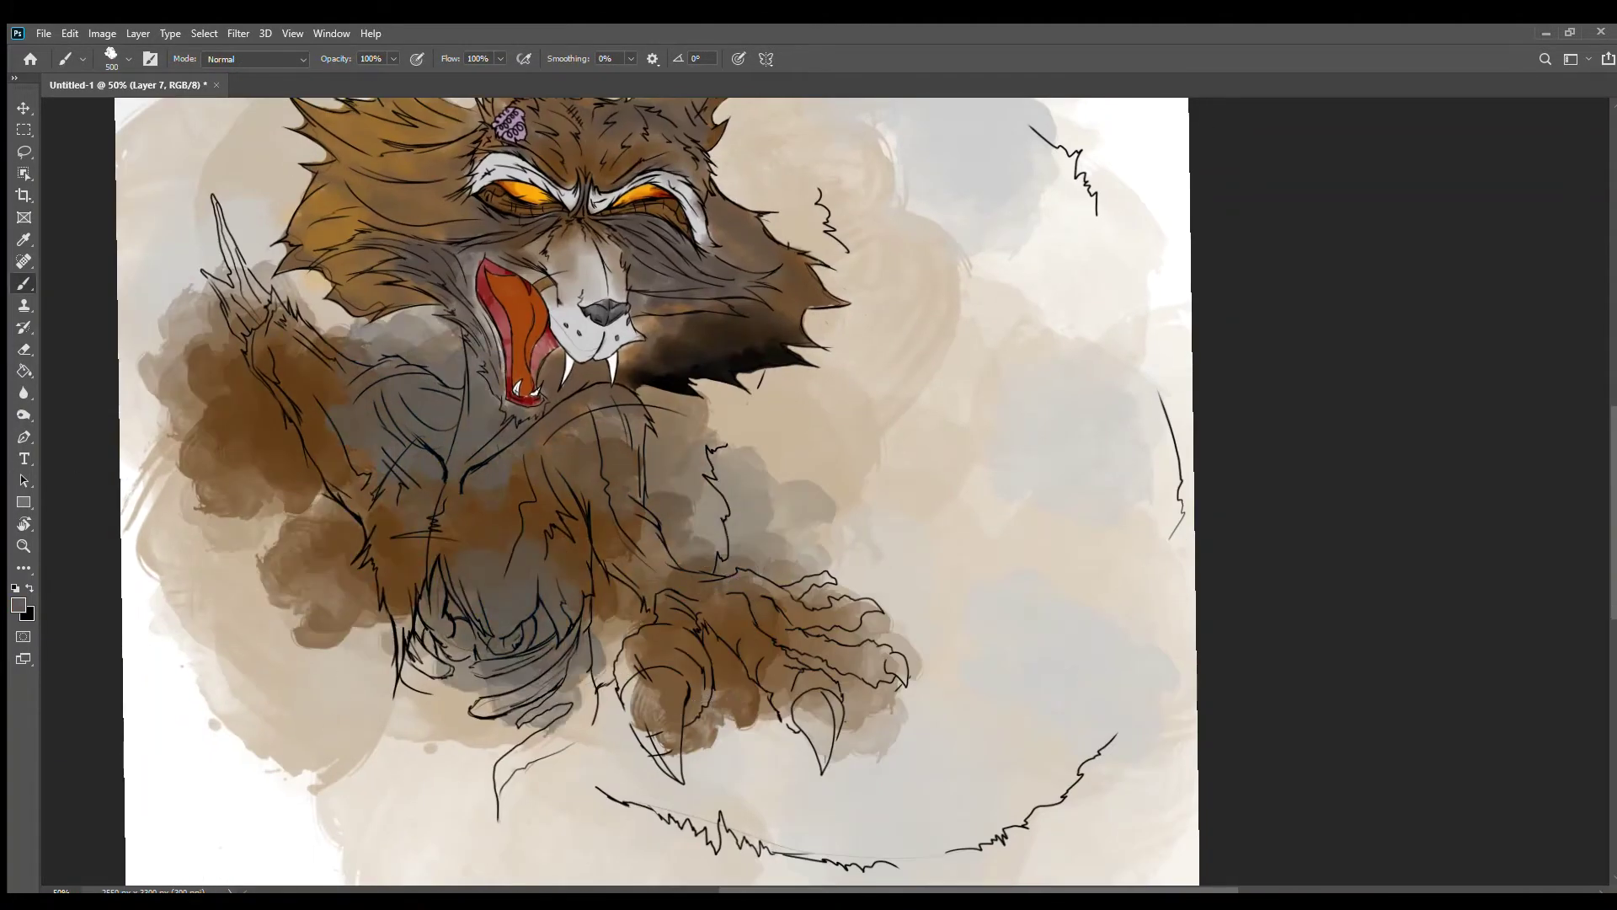
Step: Build up darker brown and grey tones over the torso, arms, lowered hand and waist
left_click_drag(497, 674, 405, 336)
left_click_drag(842, 590, 943, 658)
left_click_drag(252, 589, 320, 640)
left_click_drag(590, 640, 800, 724)
left_click_drag(311, 523, 371, 438)
left_click_drag(522, 607, 354, 516)
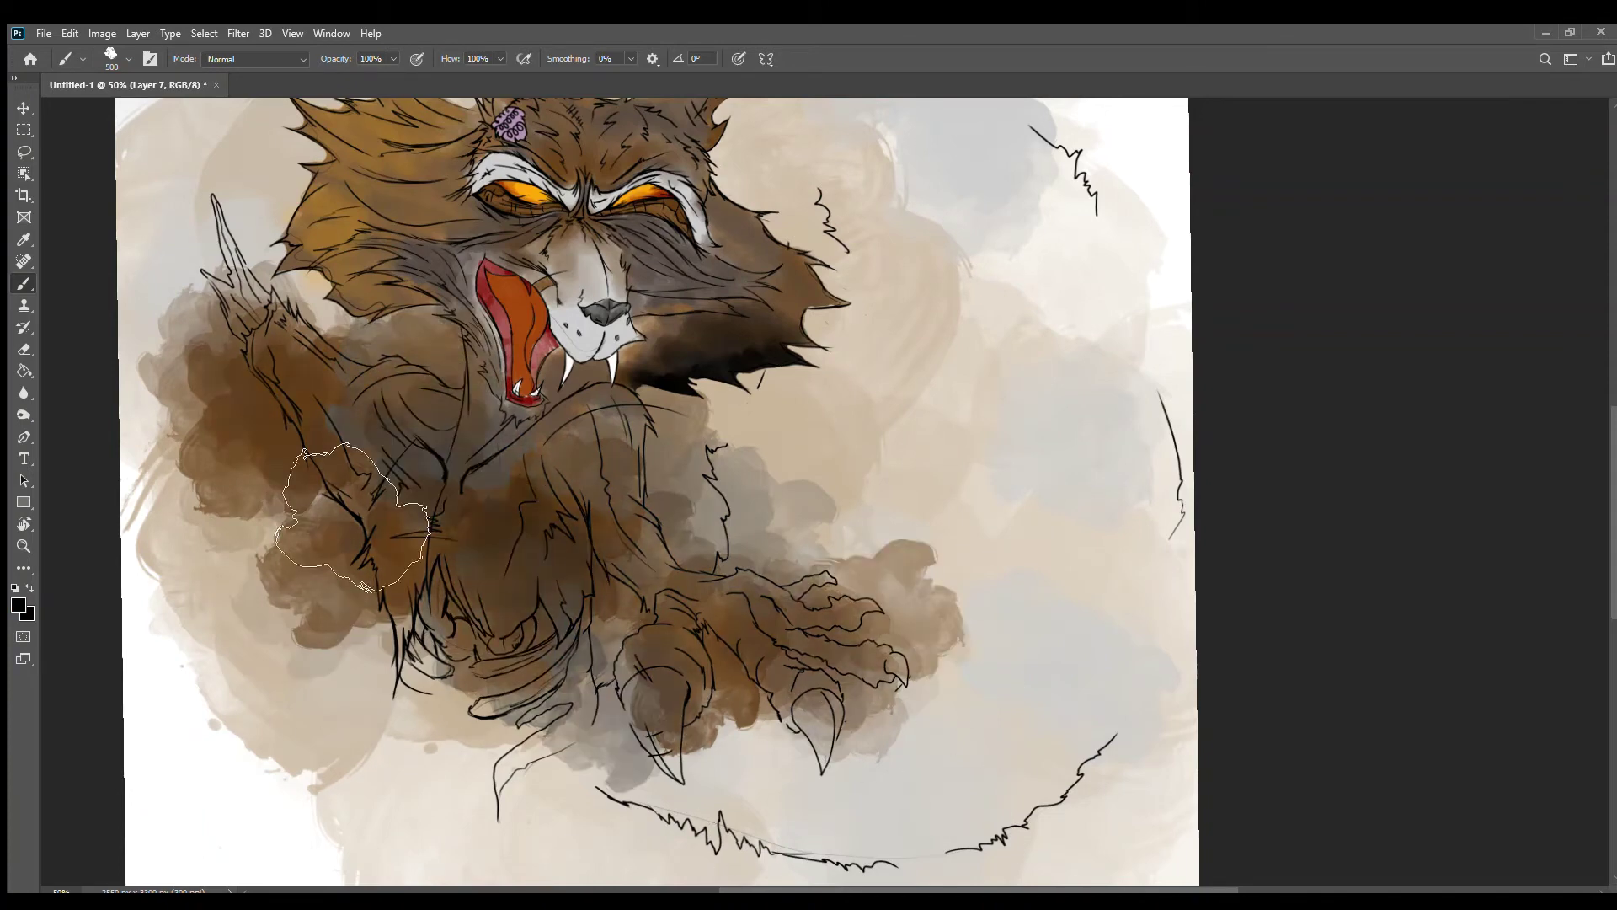
left_click_drag(658, 405, 775, 539)
left_click_drag(472, 573, 606, 724)
left_click_drag(278, 632, 421, 758)
left_click_drag(489, 657, 742, 867)
Step: Roughly erase the large paint overspill around the raised arm, the waist and the lowered hand
key("e")
left_click_drag(219, 438, 312, 674)
mouse_move(370, 758)
left_mouse_down()
mouse_move(274, 468)
mouse_move(354, 700)
left_mouse_up()
left_click_drag(522, 843, 766, 766)
left_click_drag(733, 413, 927, 640)
Step: Erase the overspill along the lowered arm's outer outline and the top of its hand with a smaller eraser
key("ctrl+plus")
key("bracketleft")
key("bracketleft")
key("bracketleft")
key("bracketleft")
key("bracketleft")
key("bracketleft")
left_click_drag(590, 286, 511, 459)
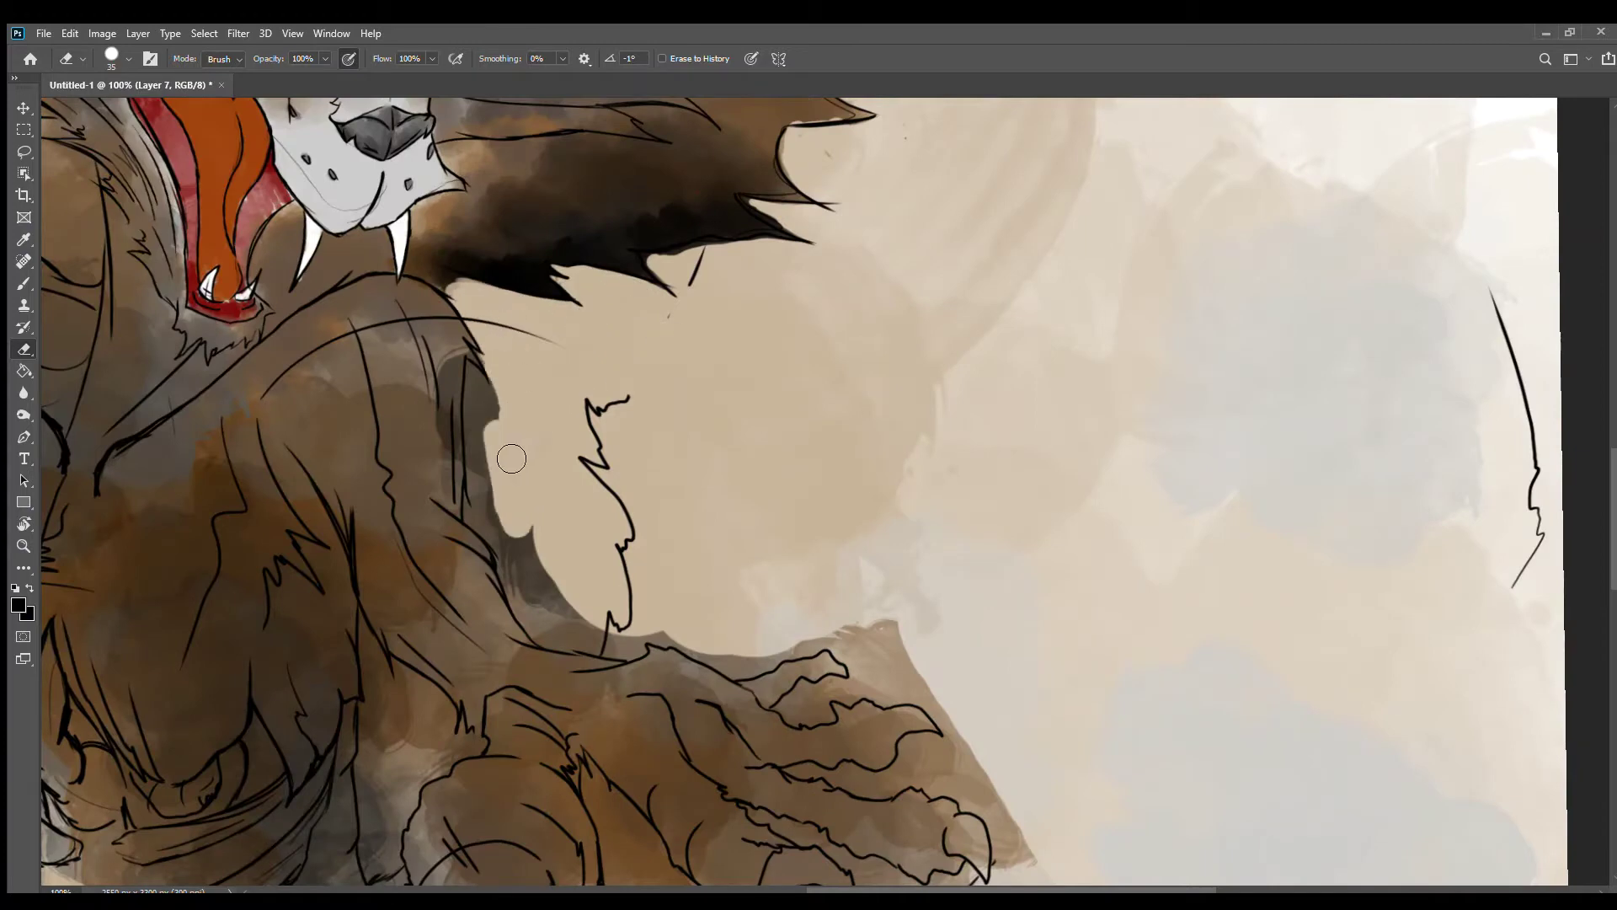
key("bracketleft")
key("bracketleft")
key("bracketleft")
left_click_drag(476, 370, 480, 514)
left_click_drag(809, 636, 763, 666)
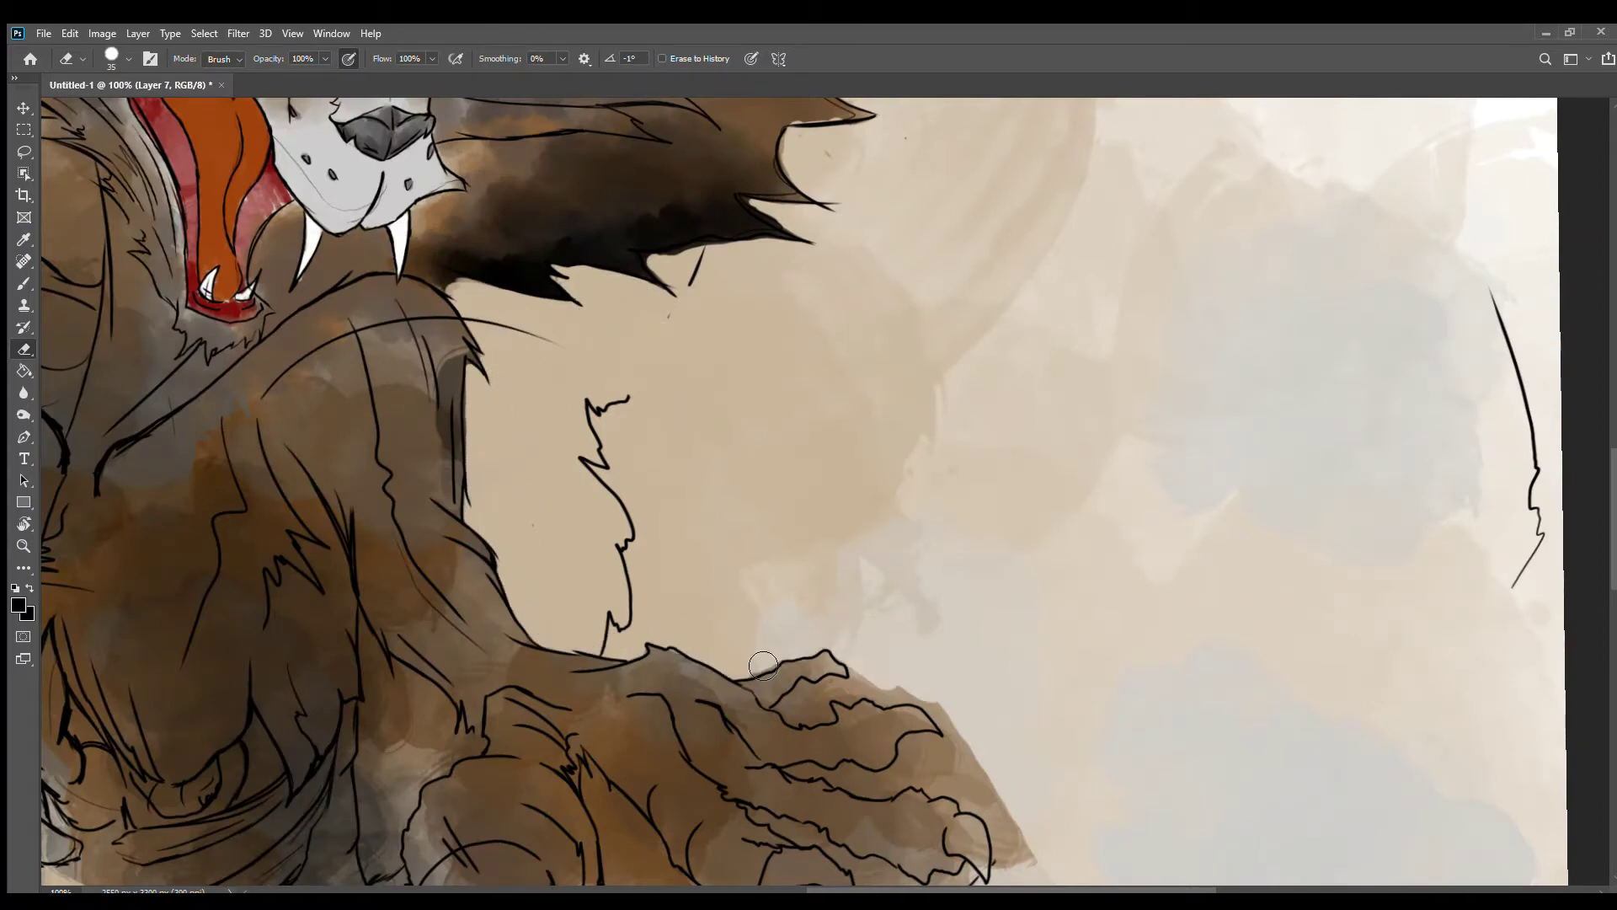
Step: Erase the paint between the torso and lowered arm, and between and around the hand's fingers and claws
left_click_drag(446, 718, 243, 491)
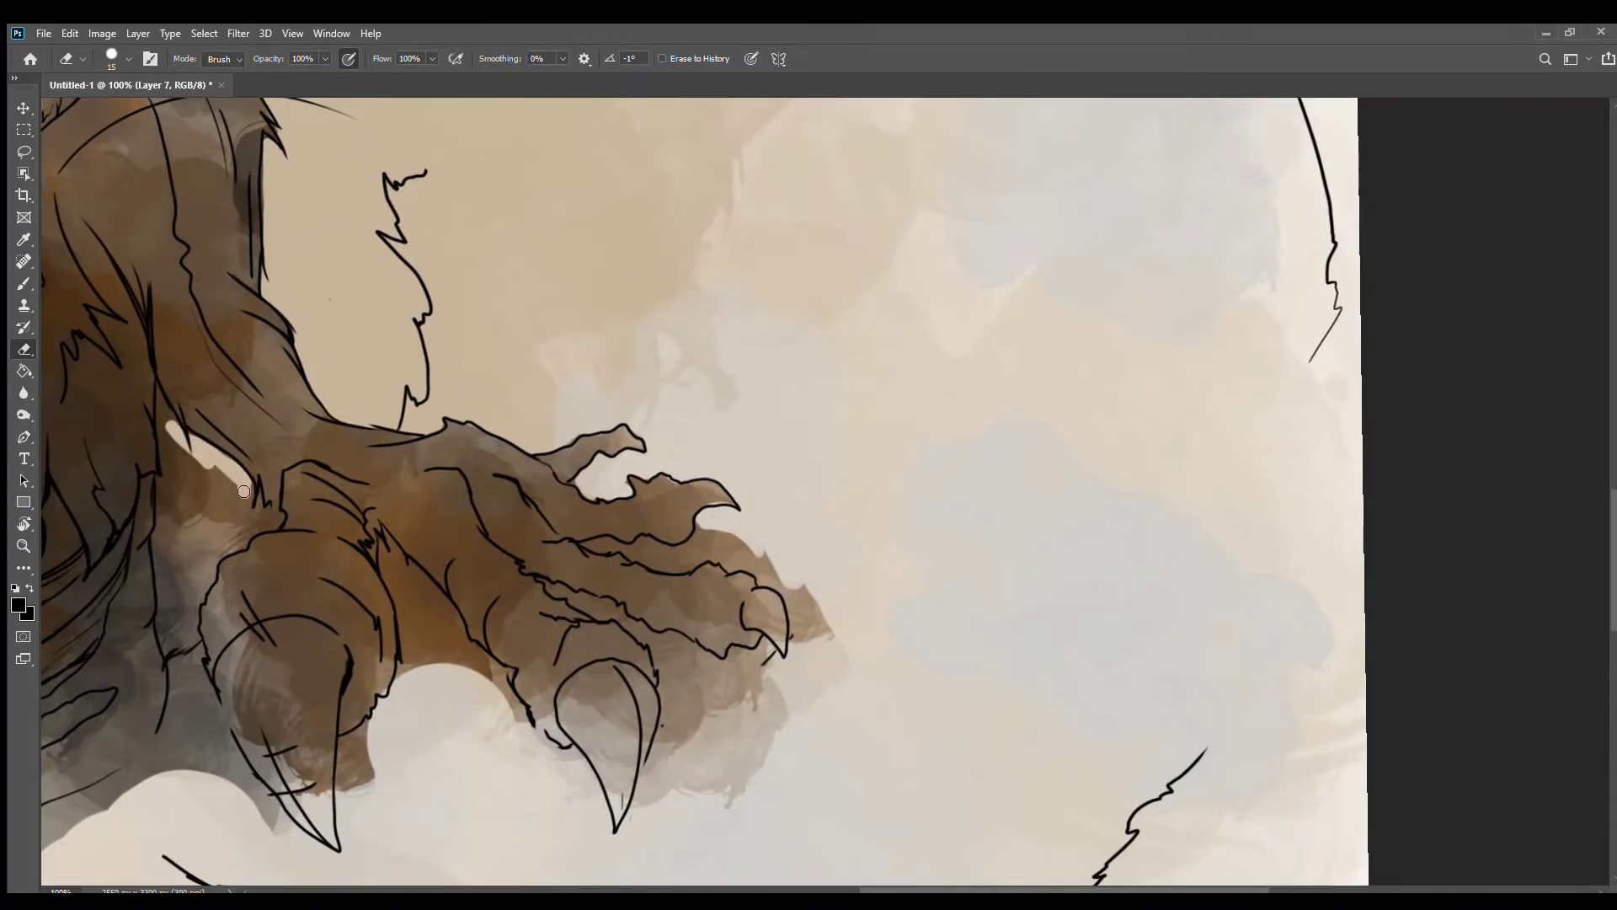
left_click_drag(170, 586, 229, 750)
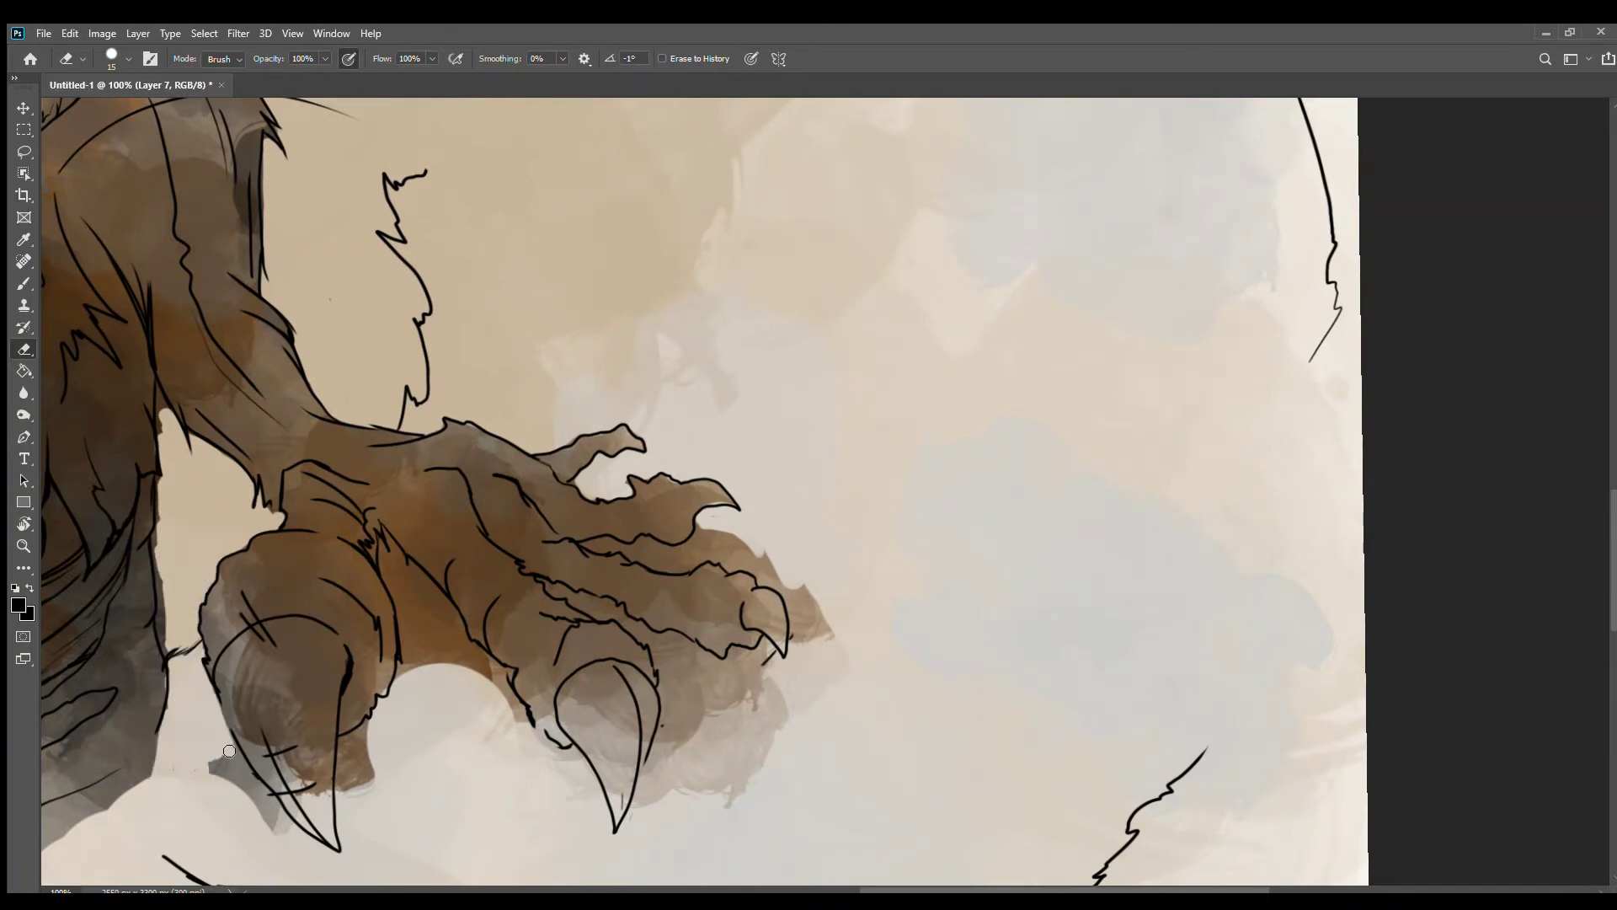
mouse_move(390, 550)
left_mouse_down()
mouse_move(408, 661)
mouse_move(505, 676)
left_mouse_up()
mouse_move(638, 631)
left_mouse_down()
mouse_move(626, 751)
mouse_move(700, 738)
mouse_move(758, 647)
left_mouse_up()
left_click_drag(776, 560, 724, 536)
Step: Erase the overspill beyond the lowered hand and around the torn lower torso with a larger eraser
key("bracketright")
key("bracketright")
key("bracketright")
key("bracketright")
key("bracketright")
mouse_move(842, 652)
left_mouse_down()
mouse_move(704, 802)
mouse_move(1286, 658)
left_mouse_up()
mouse_move(419, 635)
left_mouse_down()
mouse_move(426, 556)
mouse_move(480, 474)
mouse_move(605, 551)
mouse_move(550, 857)
mouse_move(616, 709)
mouse_move(464, 408)
left_mouse_up()
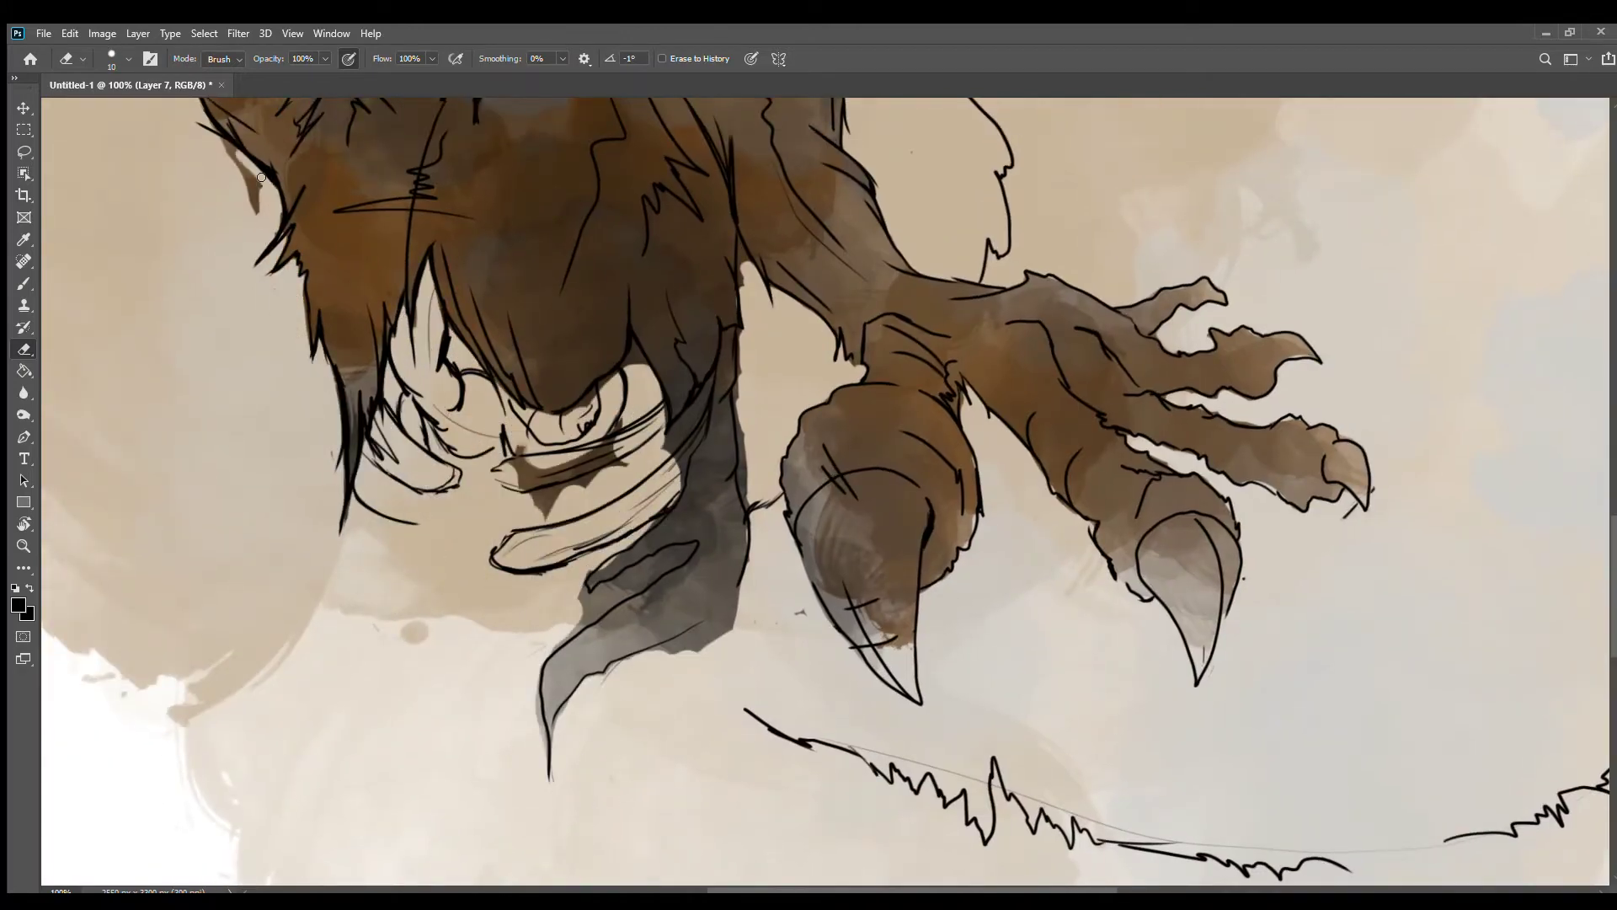
Step: Erase the leftover paint beside the torso's outer fur, between the exposed ribs and beside the lower spike
left_click_drag(261, 177, 249, 206)
key("bracketright")
key("bracketright")
left_click_drag(514, 471, 623, 505)
left_click_drag(699, 615, 757, 611)
Step: Paint the exposed ribs in beige-grey and white tones on a new layer with a size 100 brush
key("b")
key("x")
key("ctrl+shift+alt+n")
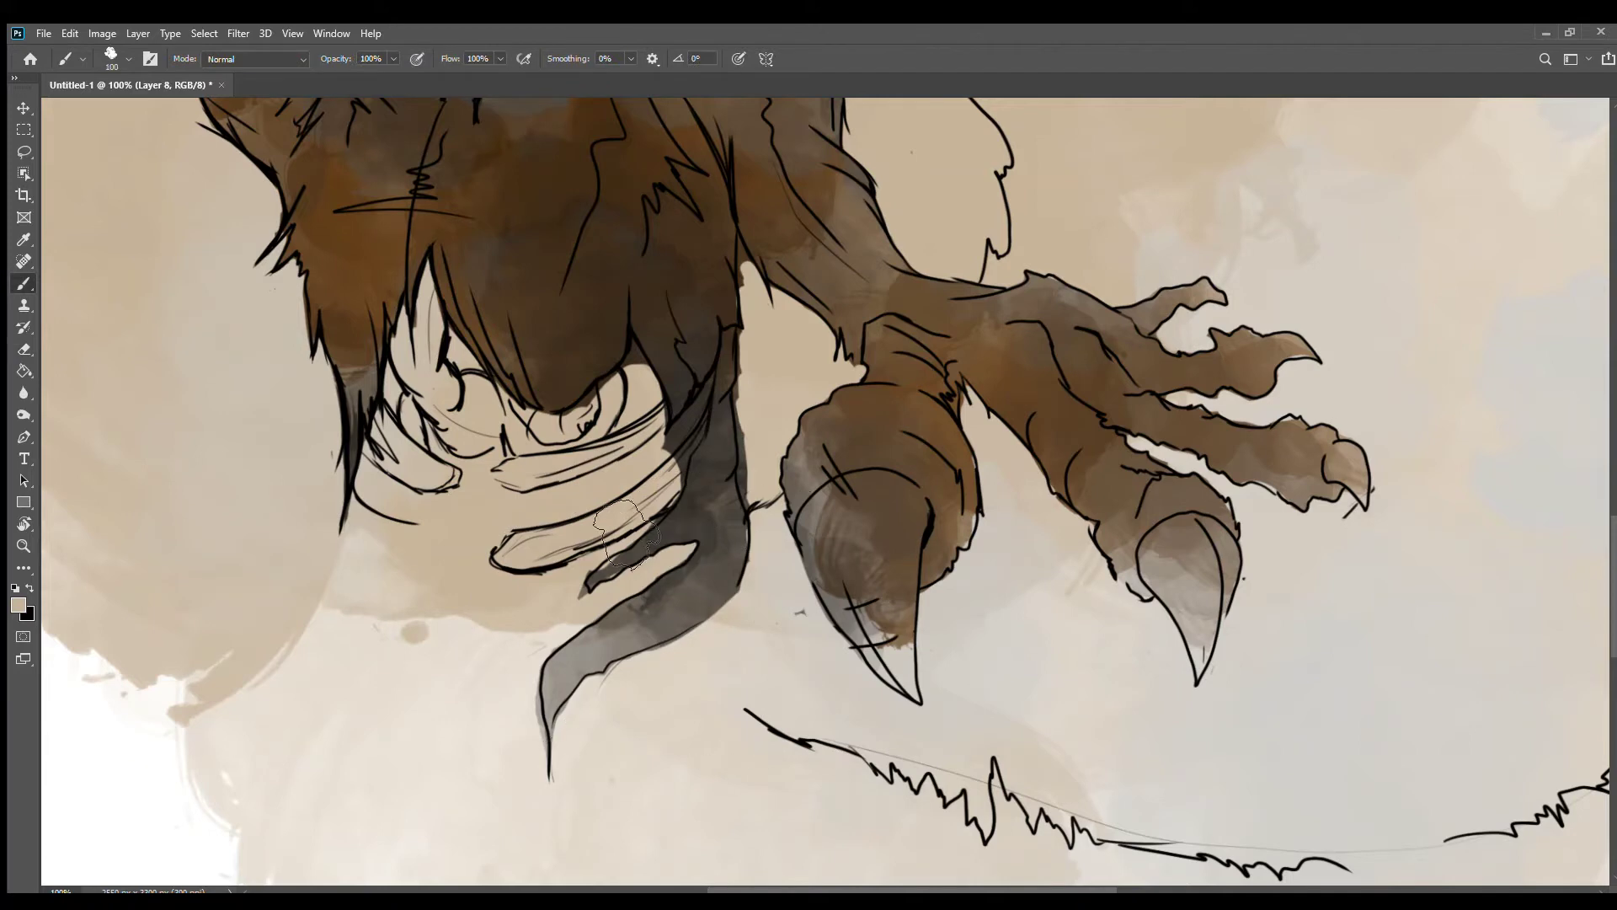
left_click_drag(666, 421, 531, 548)
mouse_move(396, 438)
left_mouse_down()
mouse_move(497, 522)
mouse_move(641, 471)
left_mouse_up()
left_click(625, 563, "alt")
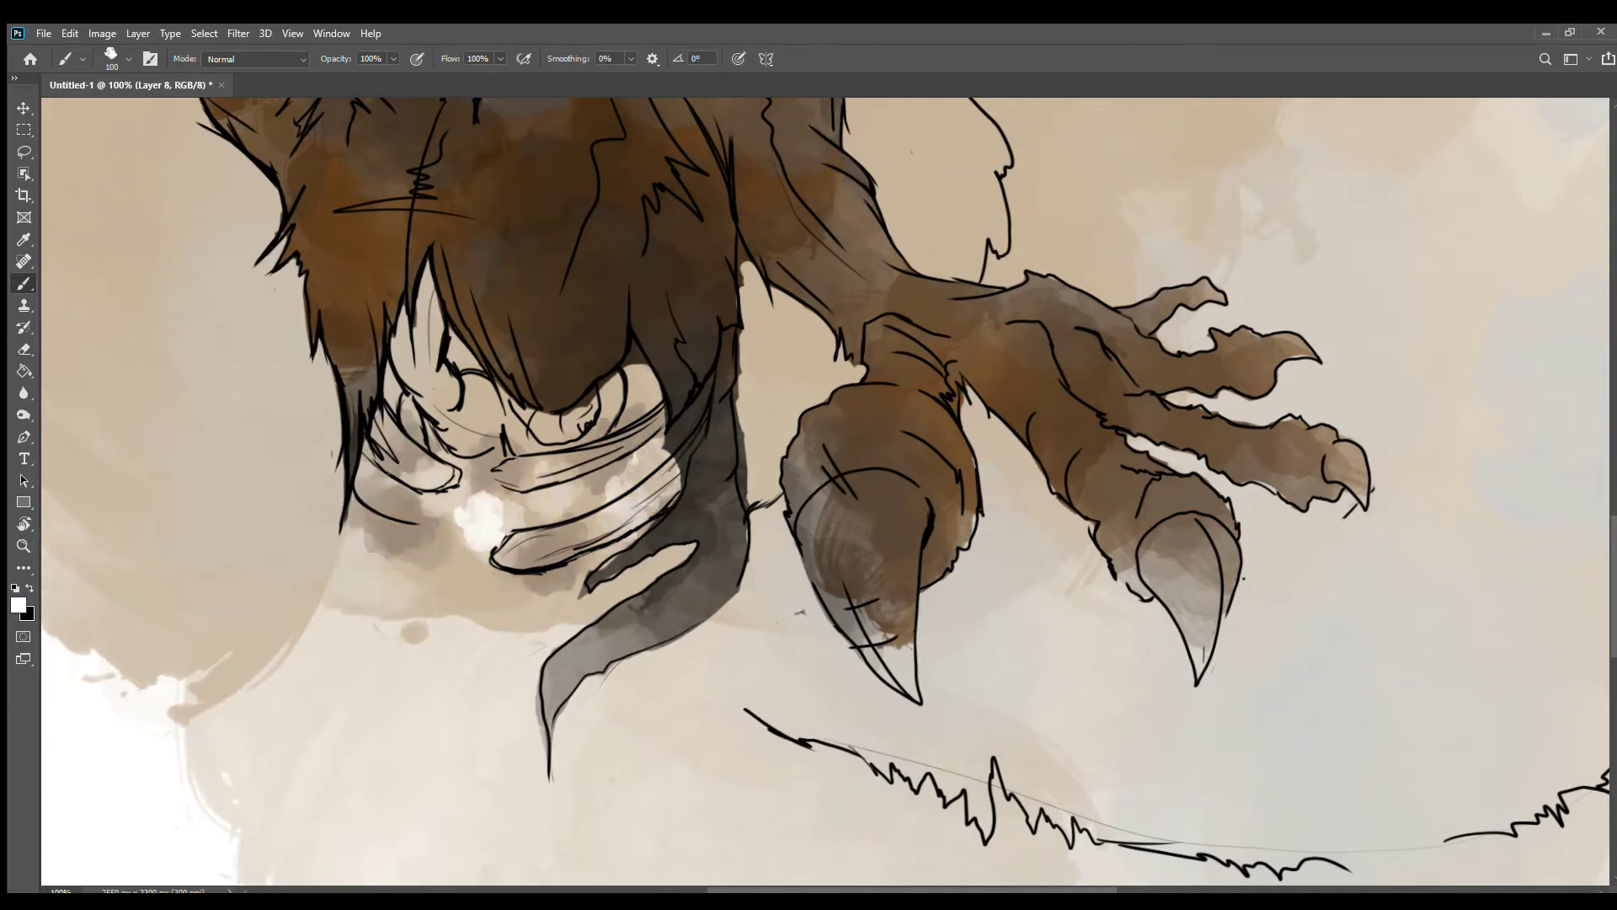
Step: Paint the exposed flesh above the ribs in red and orange-red with a smaller brush
key("bracketleft")
key("bracketleft")
key("bracketleft")
key("bracketleft")
key("bracketleft")
key("bracketleft")
mouse_move(426, 278)
left_mouse_down()
mouse_move(472, 430)
mouse_move(547, 412)
mouse_move(481, 466)
left_mouse_up()
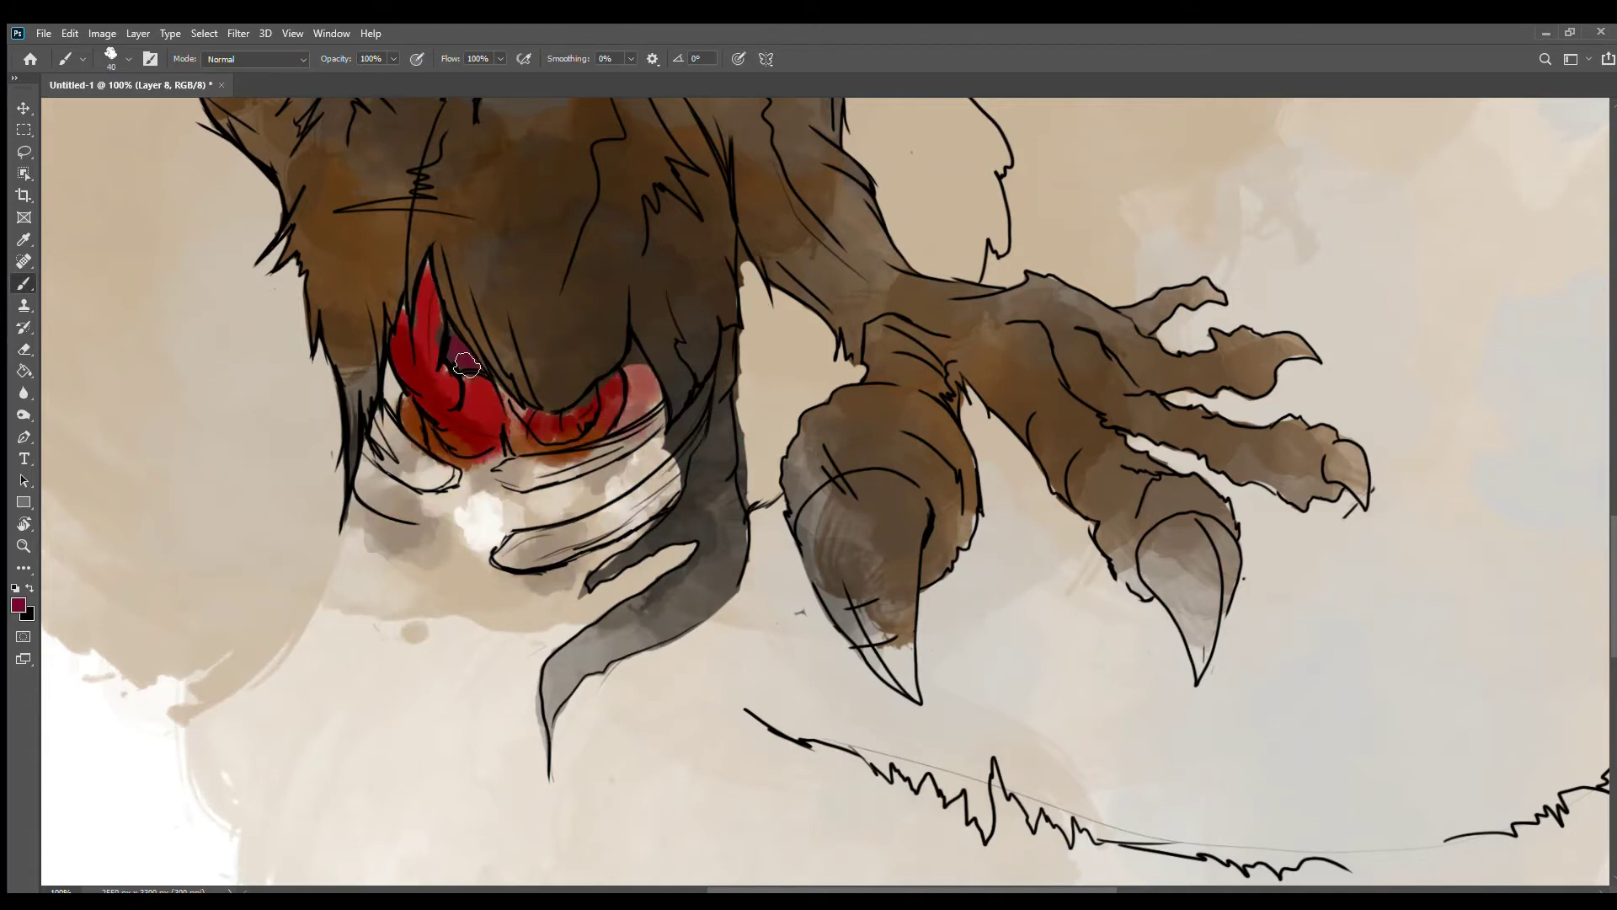
Step: Paint crimson and dark red around the exposed ribs and below the torn torso, undoing one stroke
mouse_move(466, 364)
left_mouse_down()
mouse_move(522, 497)
mouse_move(590, 556)
mouse_move(438, 607)
mouse_move(607, 498)
mouse_move(508, 529)
mouse_move(471, 758)
left_mouse_up()
key("ctrl+z")
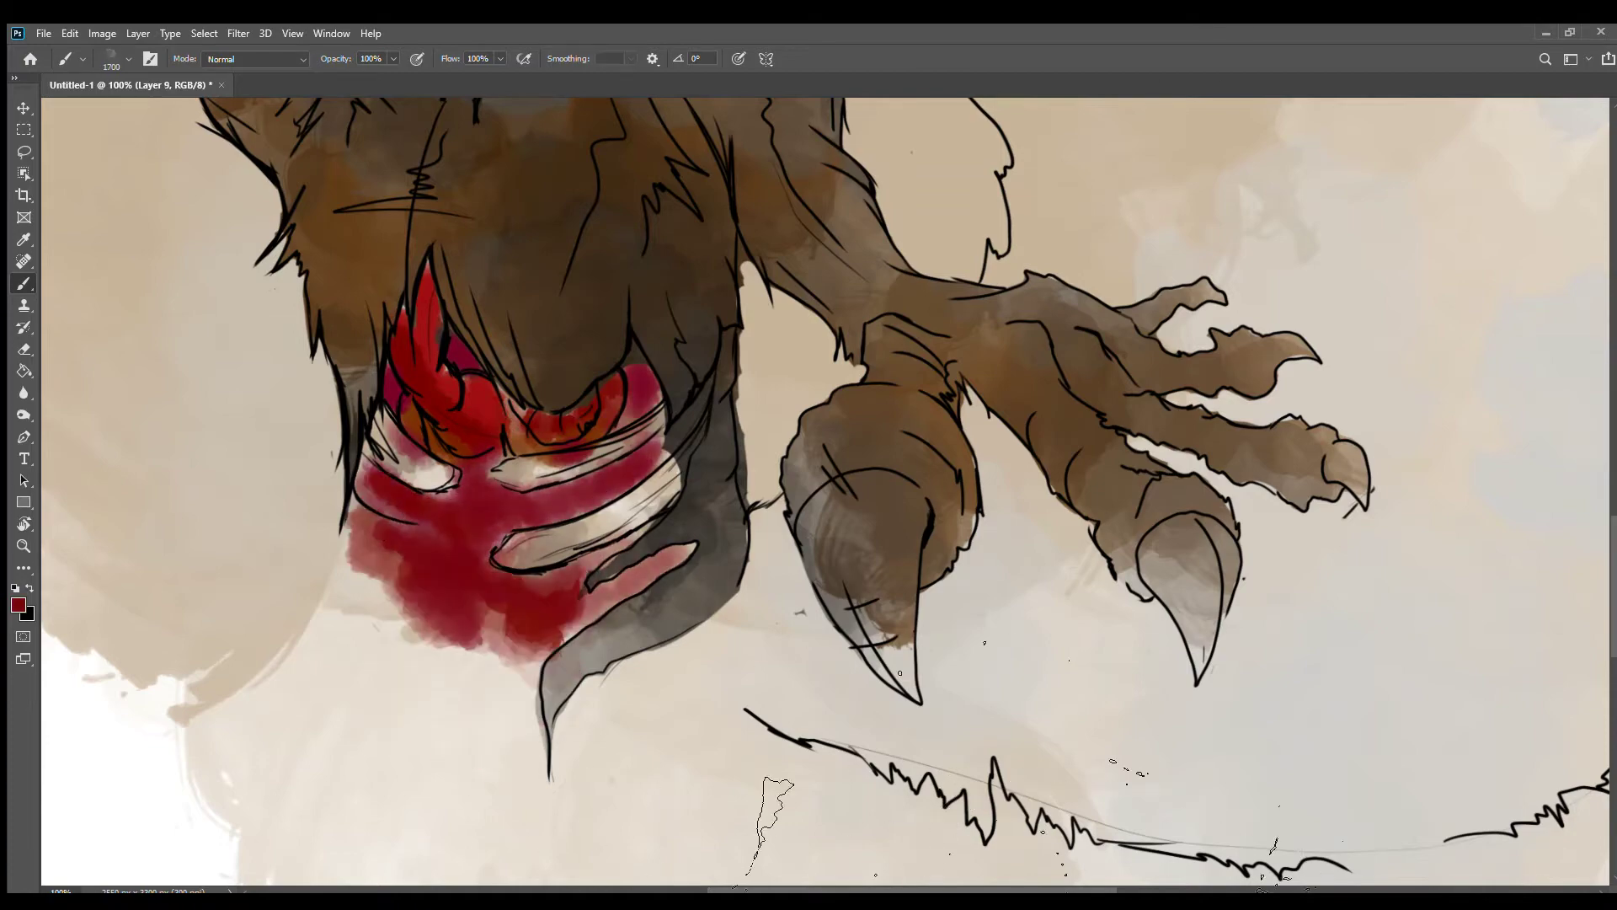
left_click_drag(353, 590, 674, 716)
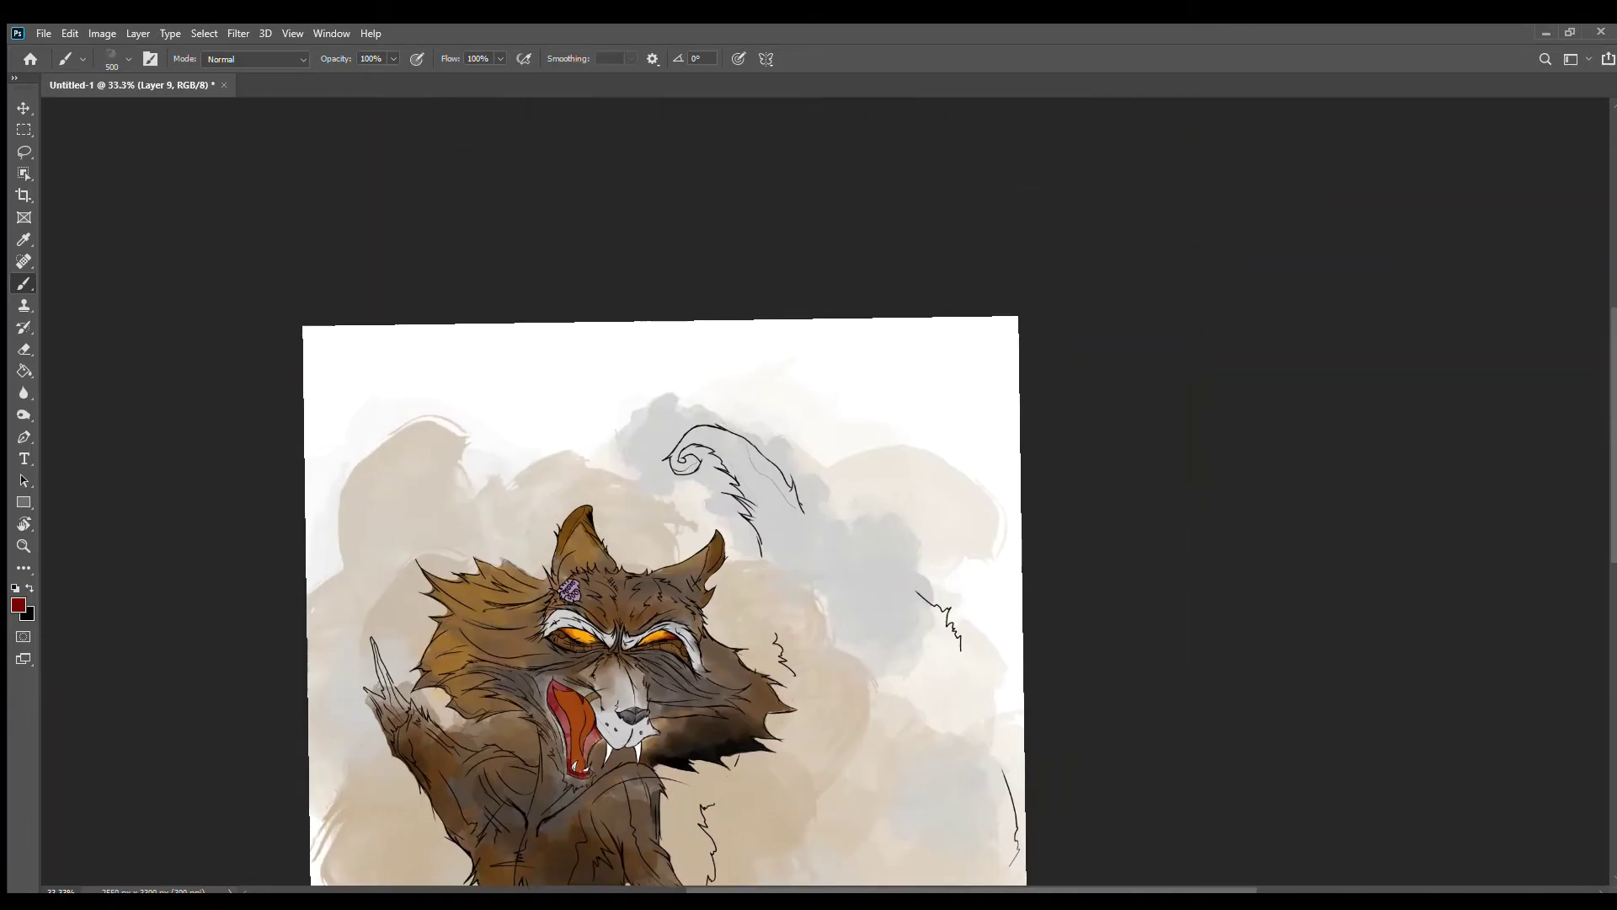
Step: Erase the brown overspill around the raised hand's claws and between the raised arm and the mane
scroll(661, 590, "down", 3)
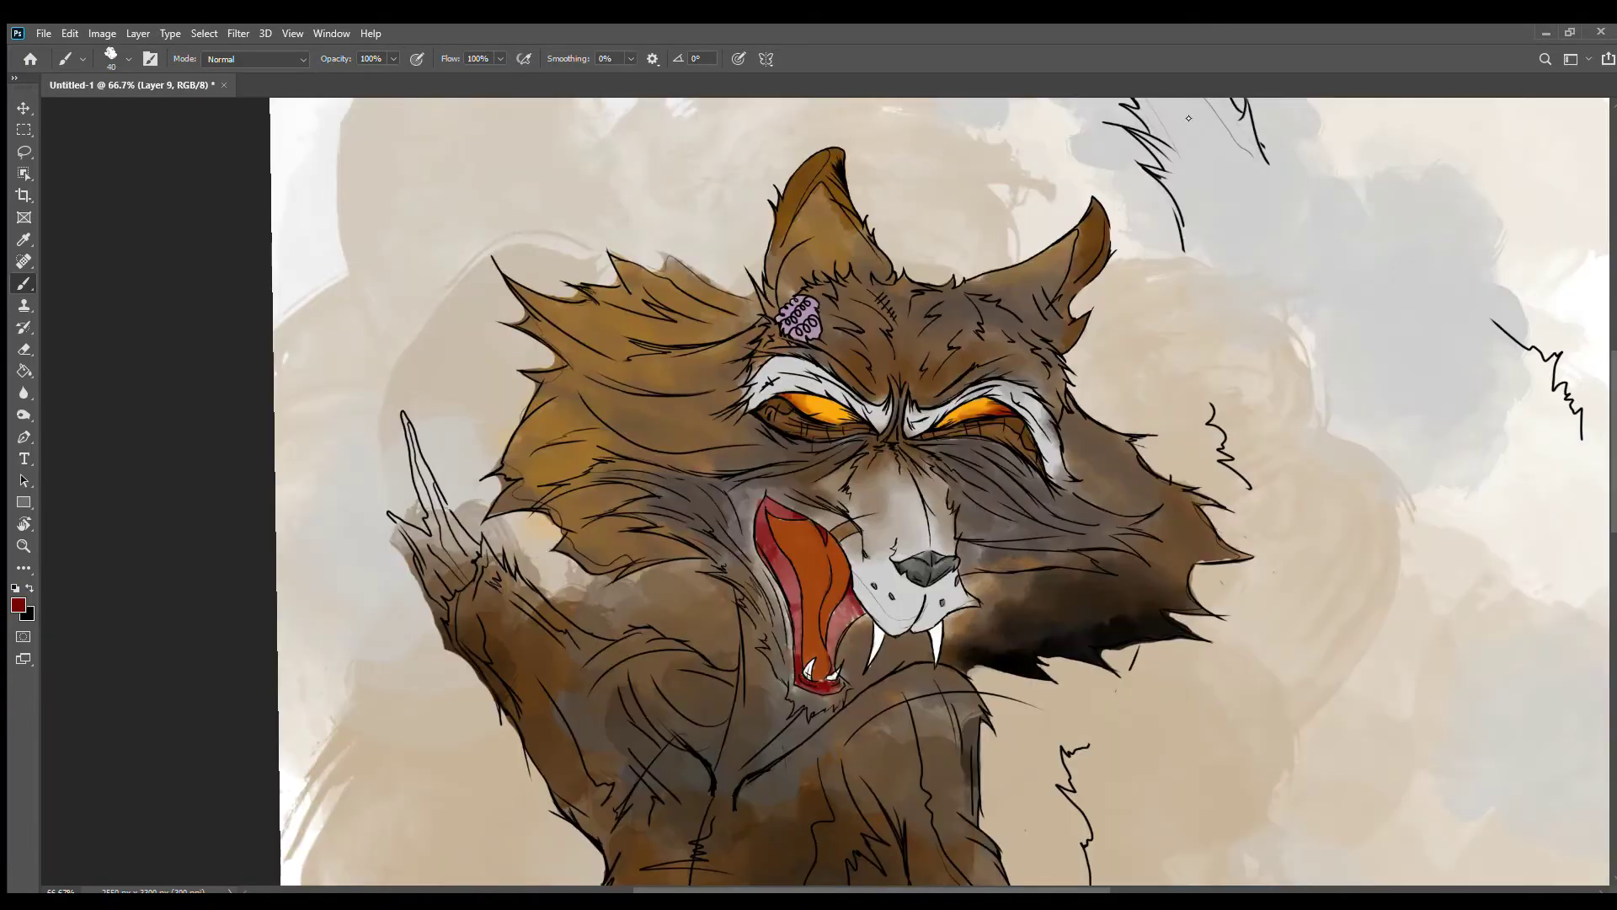
key("e")
left_click_drag(446, 522, 429, 574)
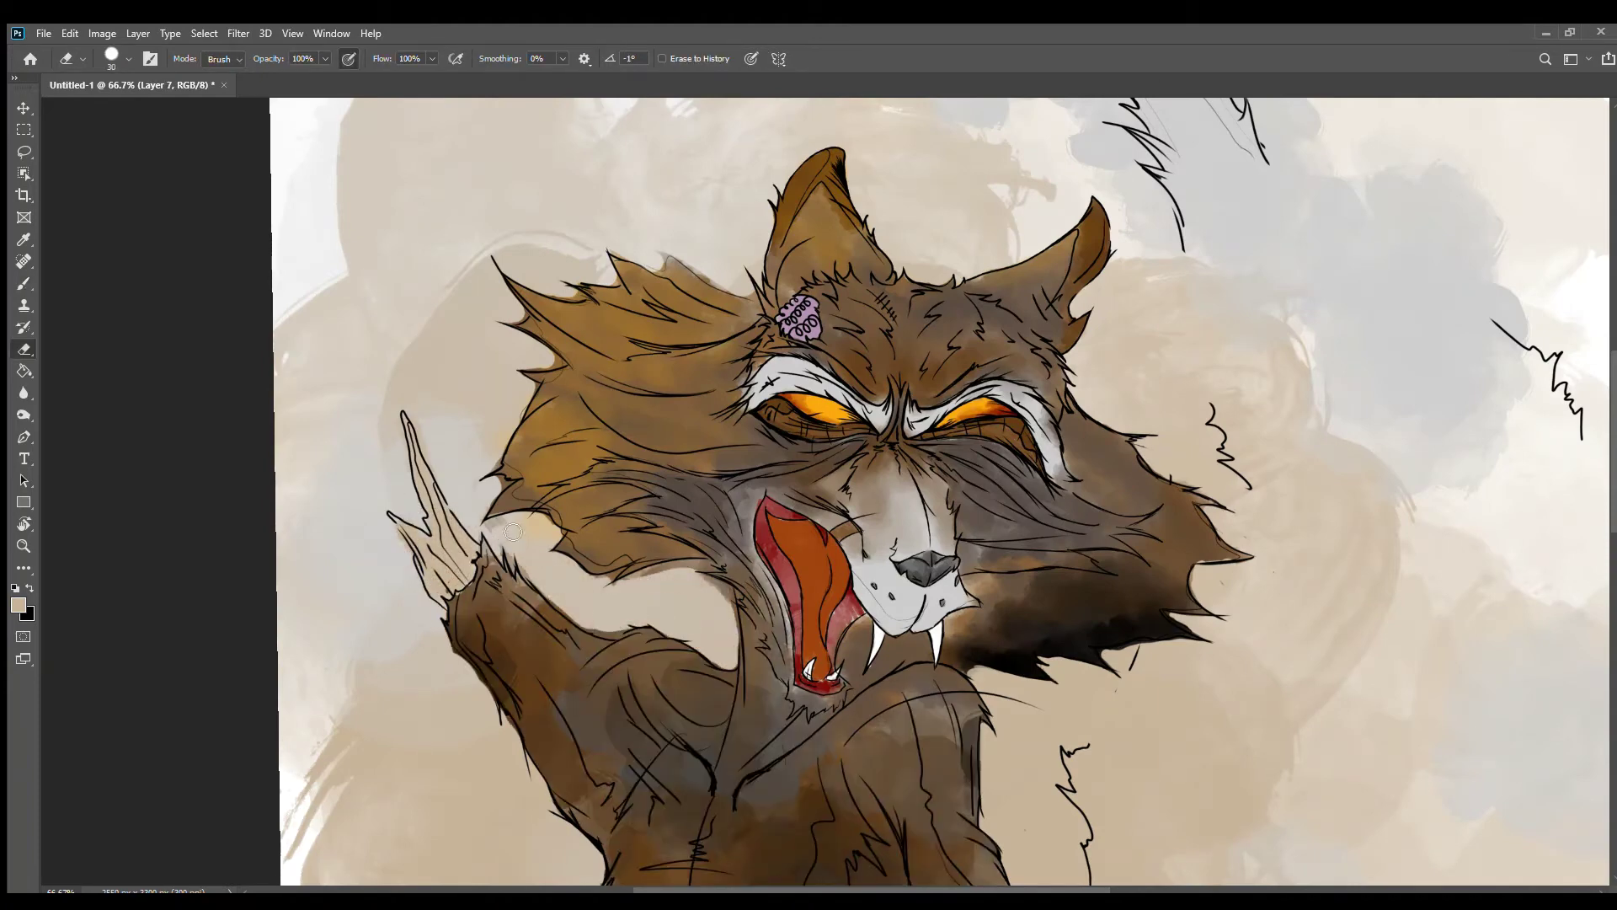
Step: Add white highlights to the raised hand's bones and paint a dark red haze around them with a size 300 brush
key("bracketleft")
key("bracketleft")
key("bracketleft")
key("b")
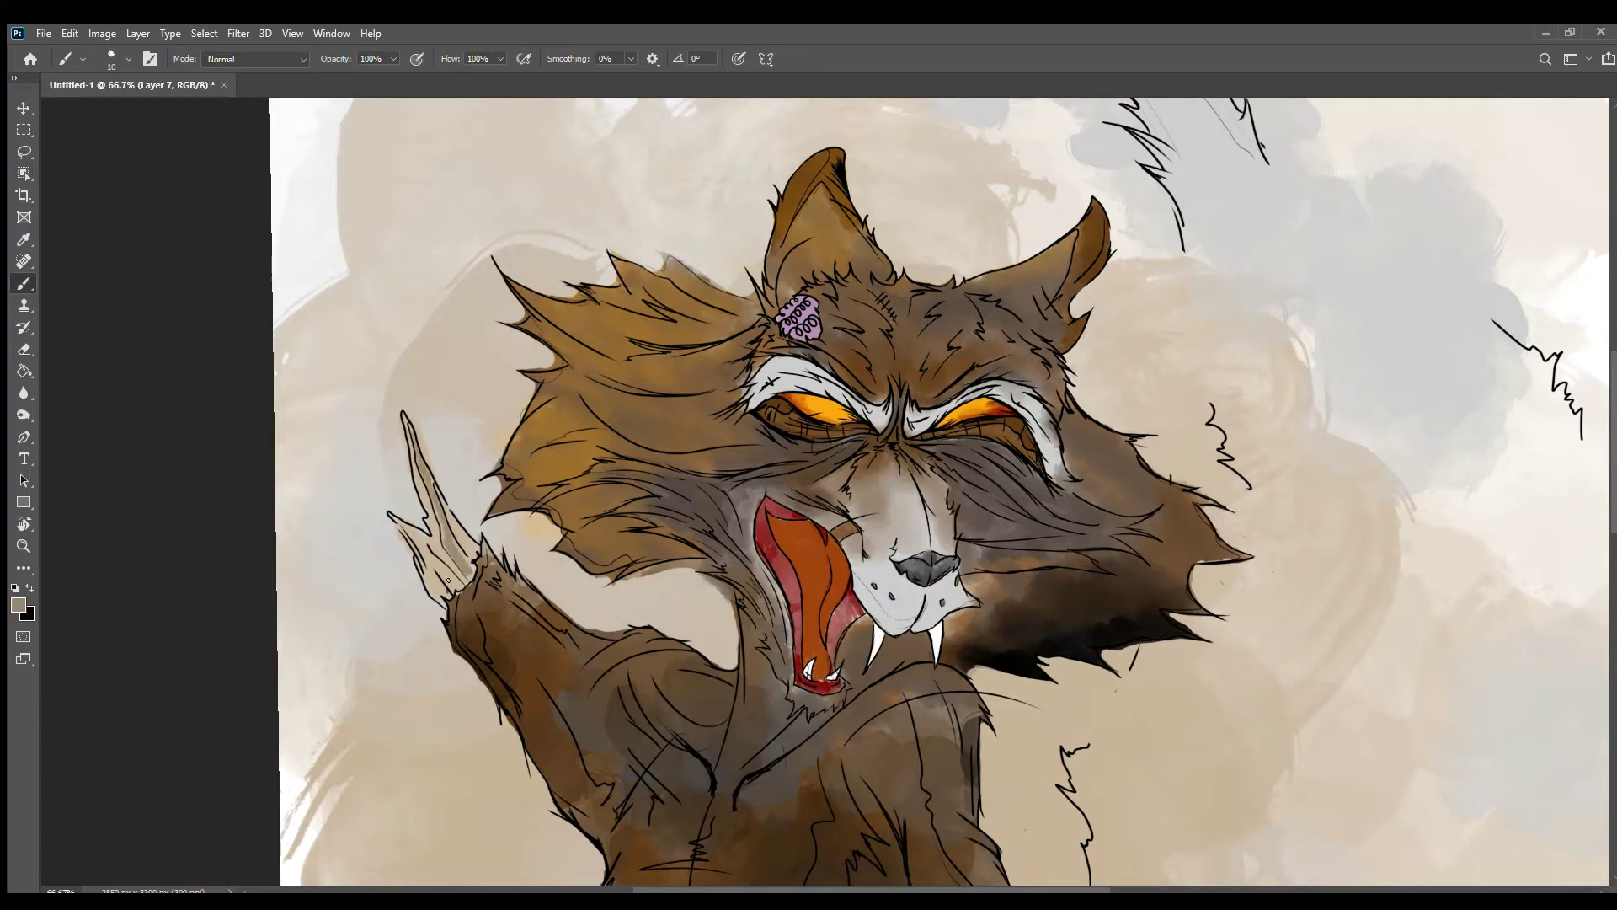
left_click_drag(422, 455, 396, 581)
key("ctrl+z")
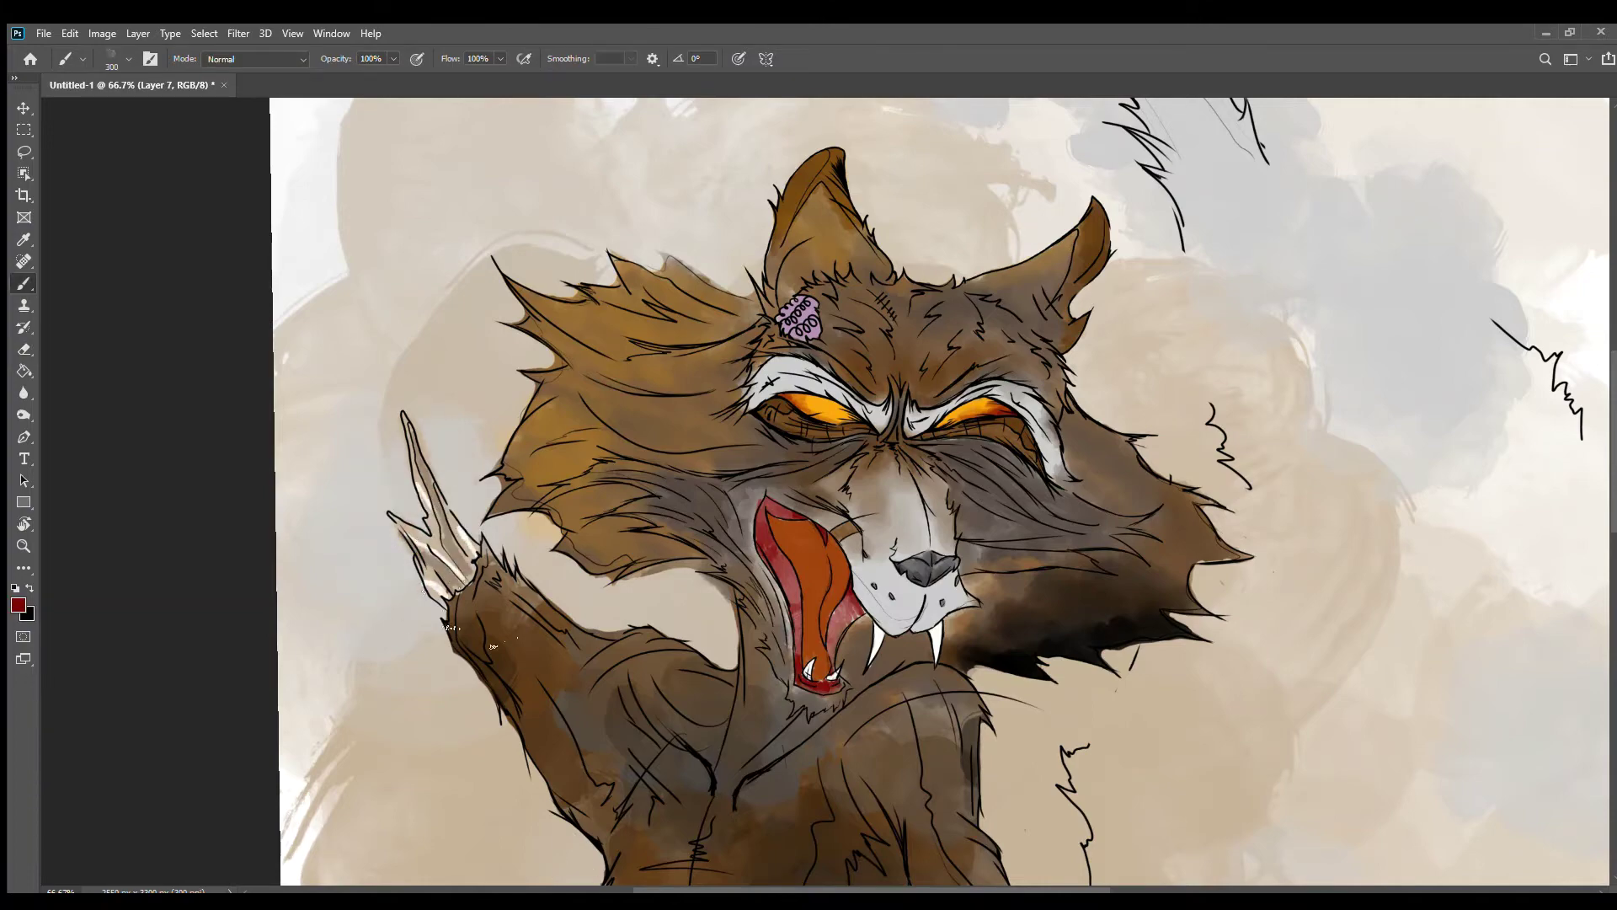
left_click_drag(405, 439, 379, 572)
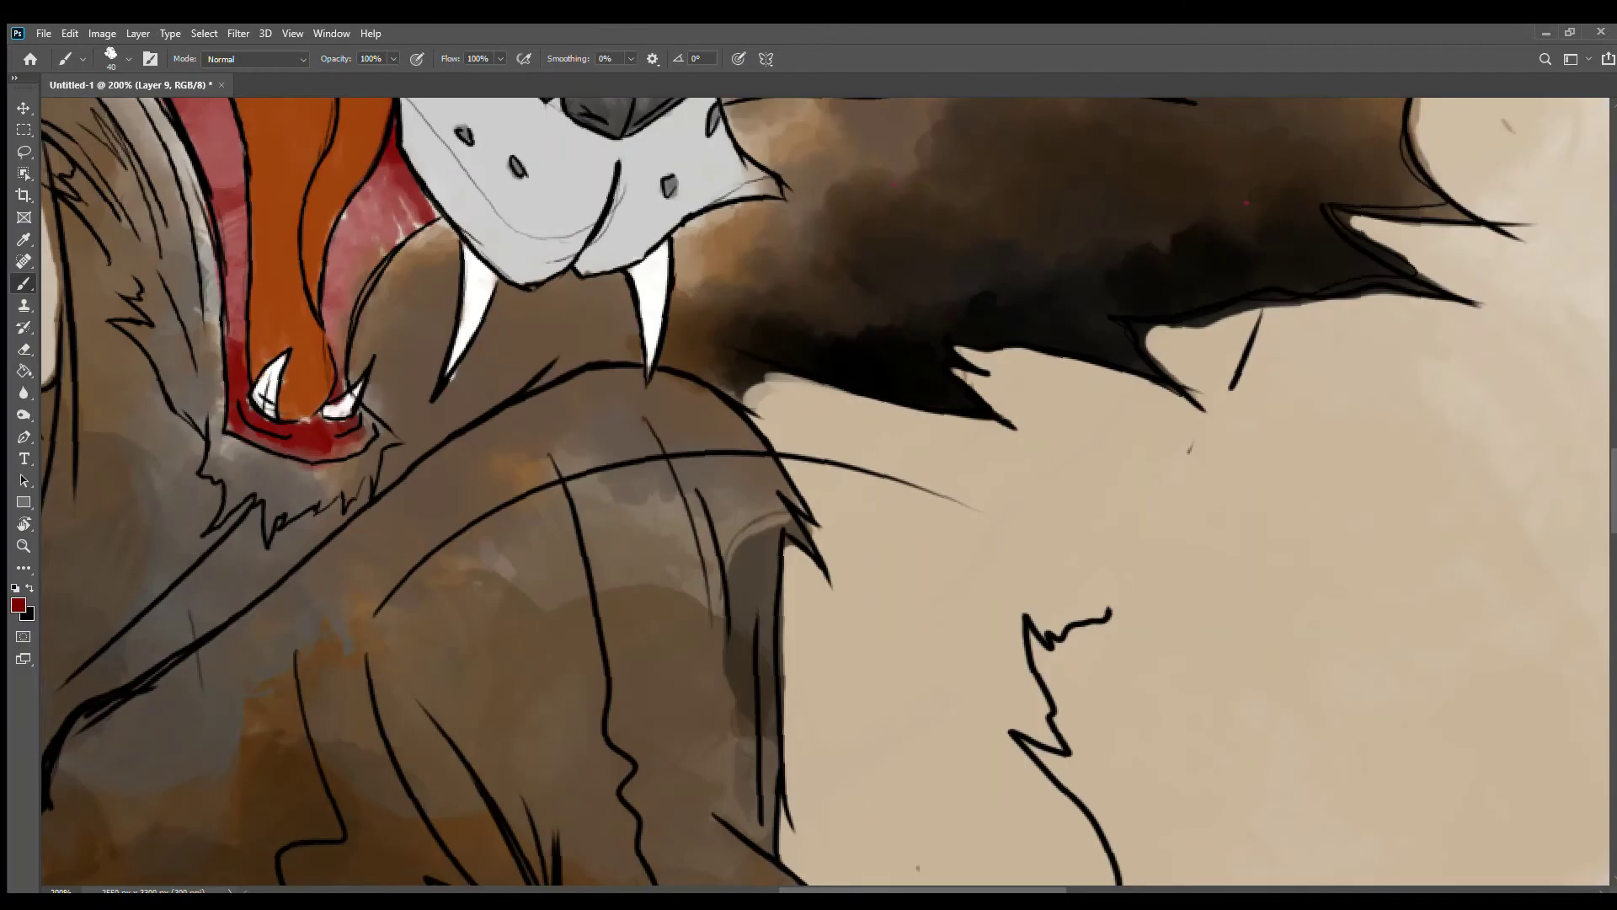
Step: Shade the fur along the lower jaw and chin, and the inner mouth corner, with soft black strokes
key("ctrl+plus")
key("ctrl+plus")
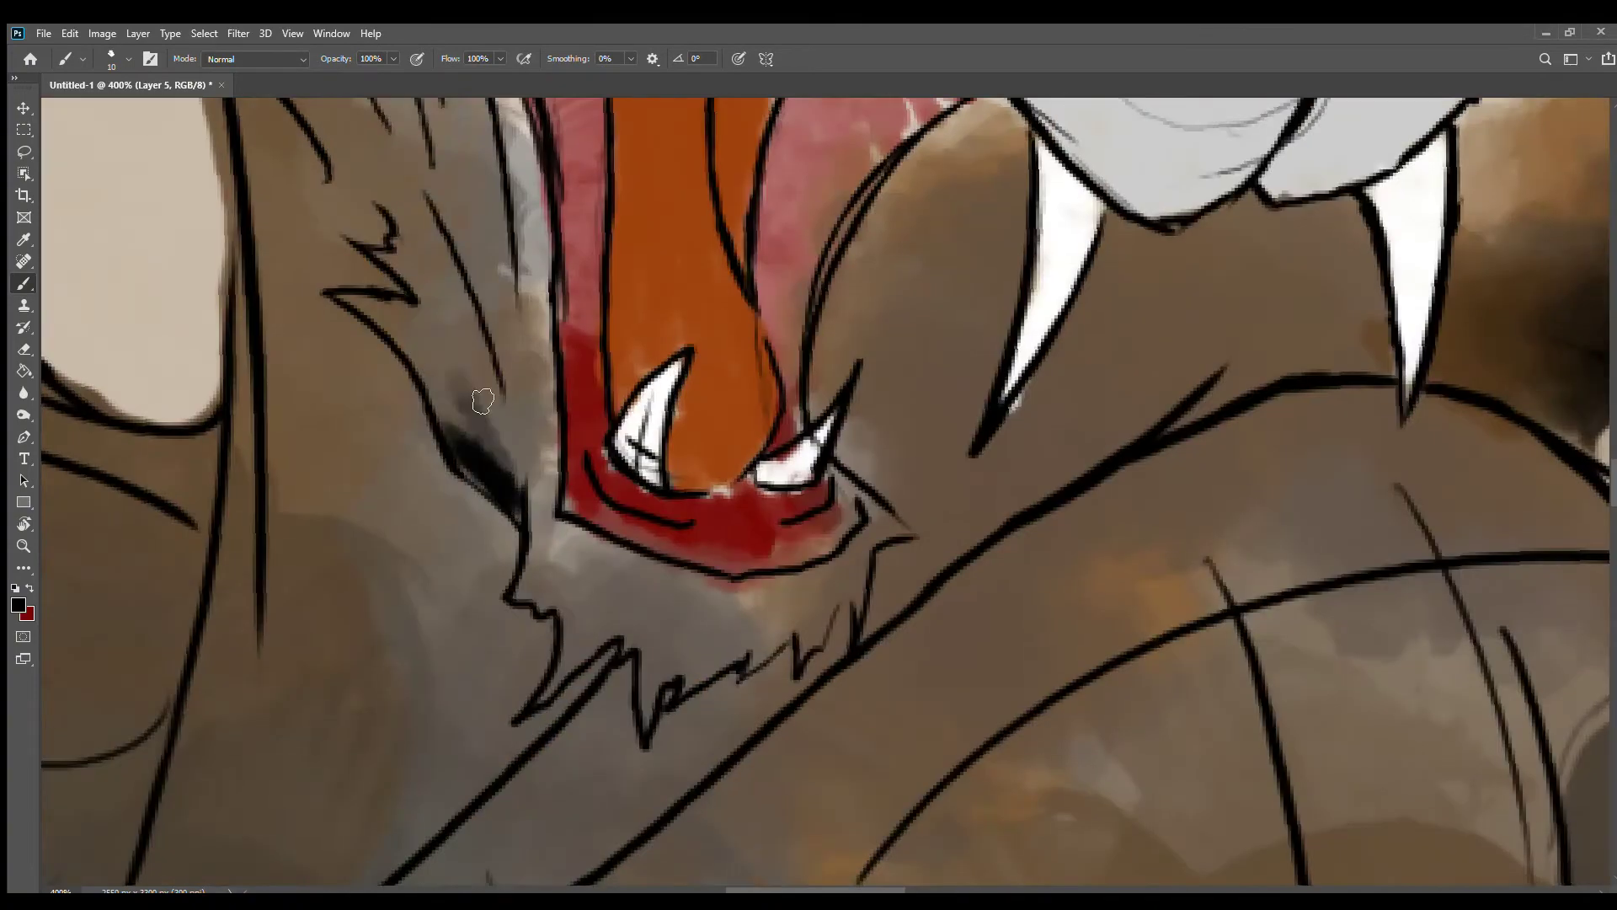
left_click_drag(354, 287, 505, 489)
left_click_drag(523, 581, 691, 724)
mouse_move(833, 590)
left_mouse_down()
mouse_move(686, 677)
mouse_move(459, 390)
left_mouse_up()
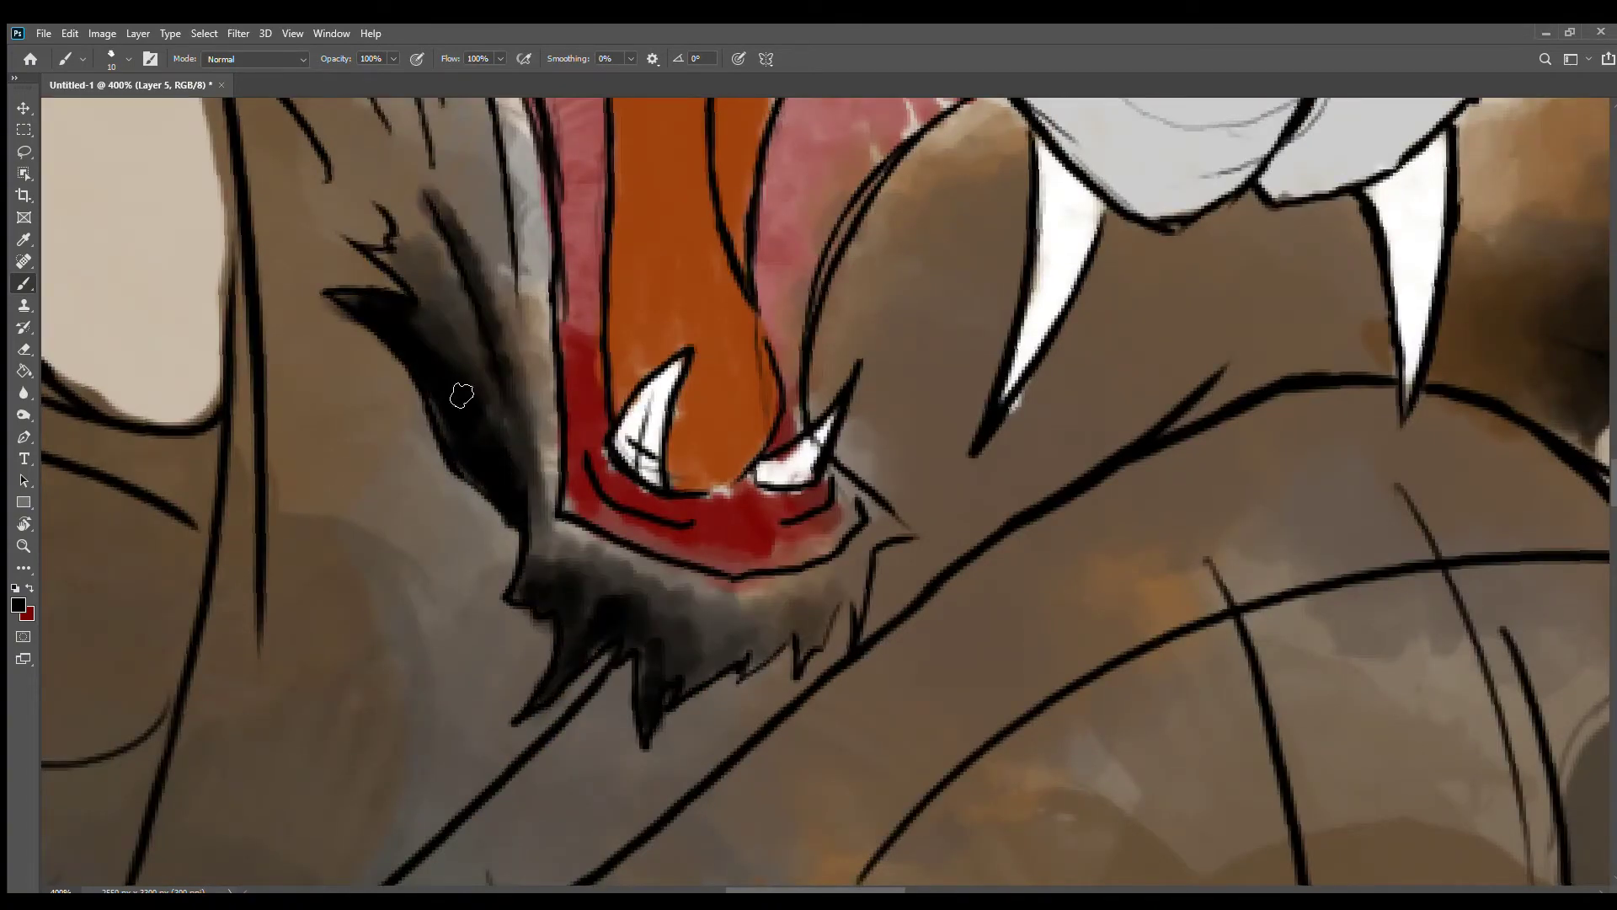
scroll(458, 390, "up", 3)
left_click_drag(969, 336, 826, 589)
mouse_move(397, 451)
left_mouse_down()
mouse_move(425, 527)
mouse_move(295, 240)
left_mouse_up()
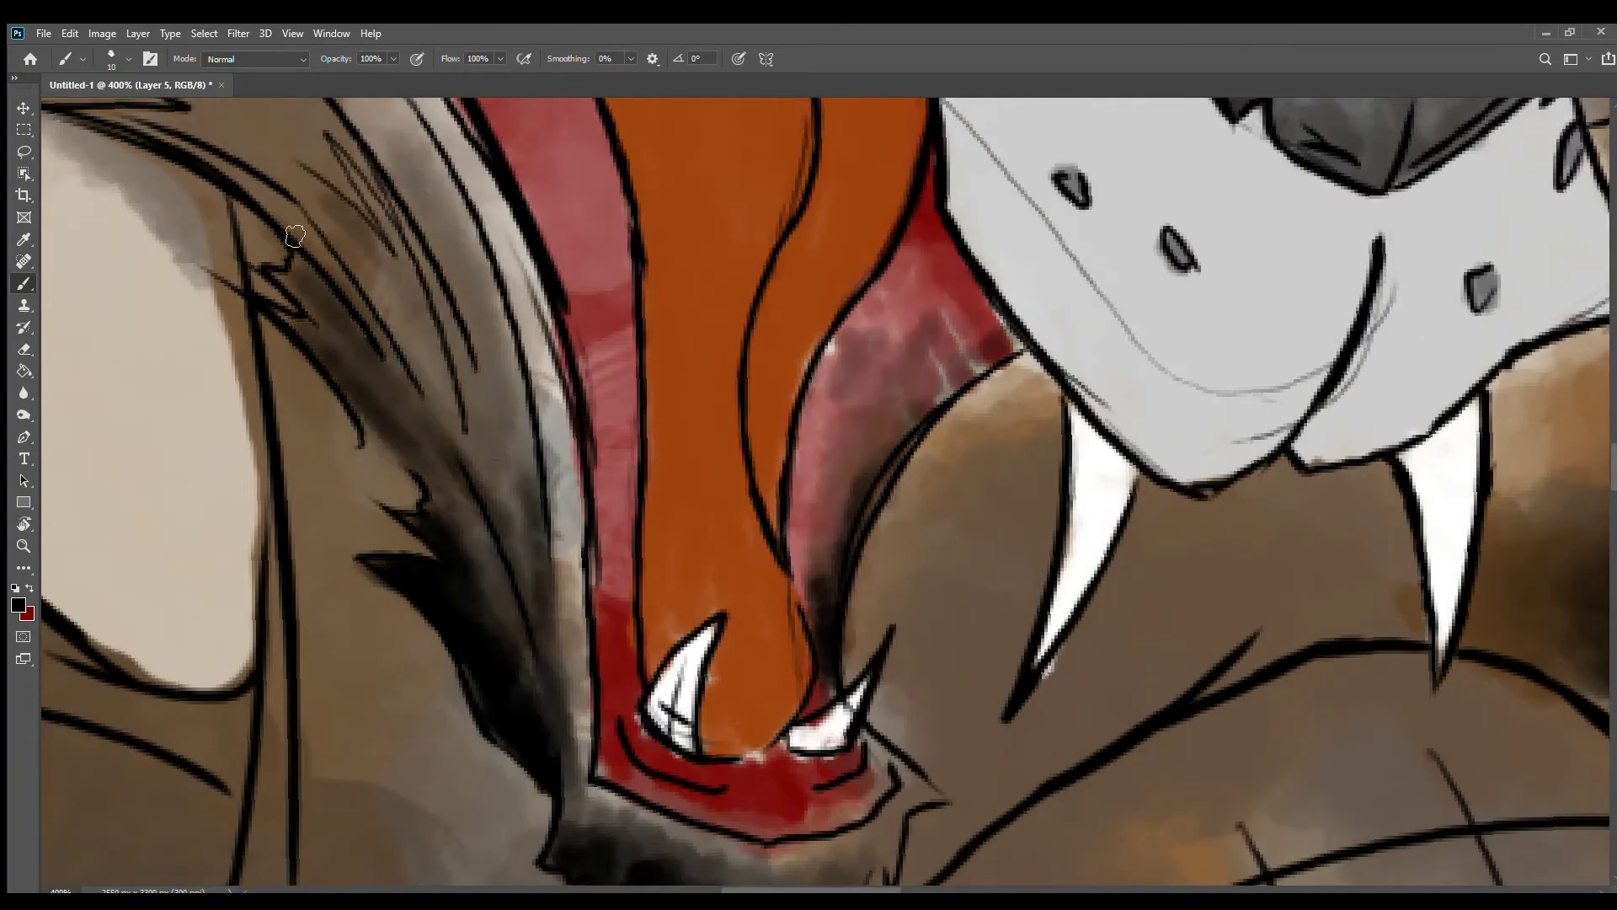
Step: Darken the fur on both cheeks and beside the muzzle with soft black shading
key("ctrl+minus")
mouse_move(160, 269)
left_mouse_down()
mouse_move(578, 571)
mouse_move(354, 219)
left_mouse_up()
key("ctrl+minus")
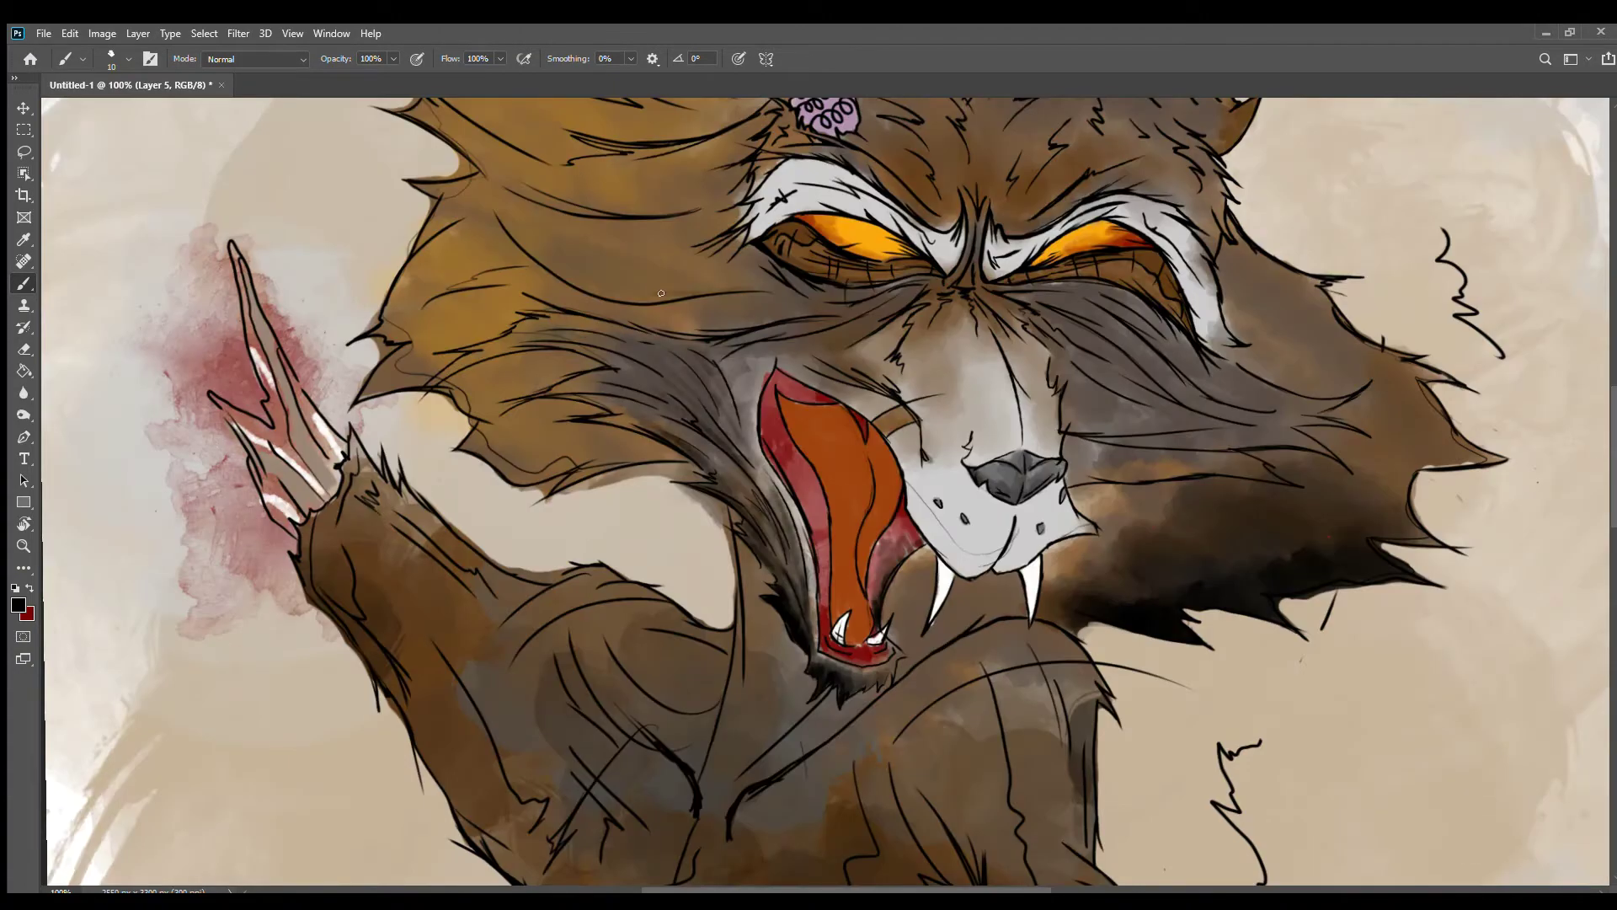
left_click_drag(801, 431, 646, 495)
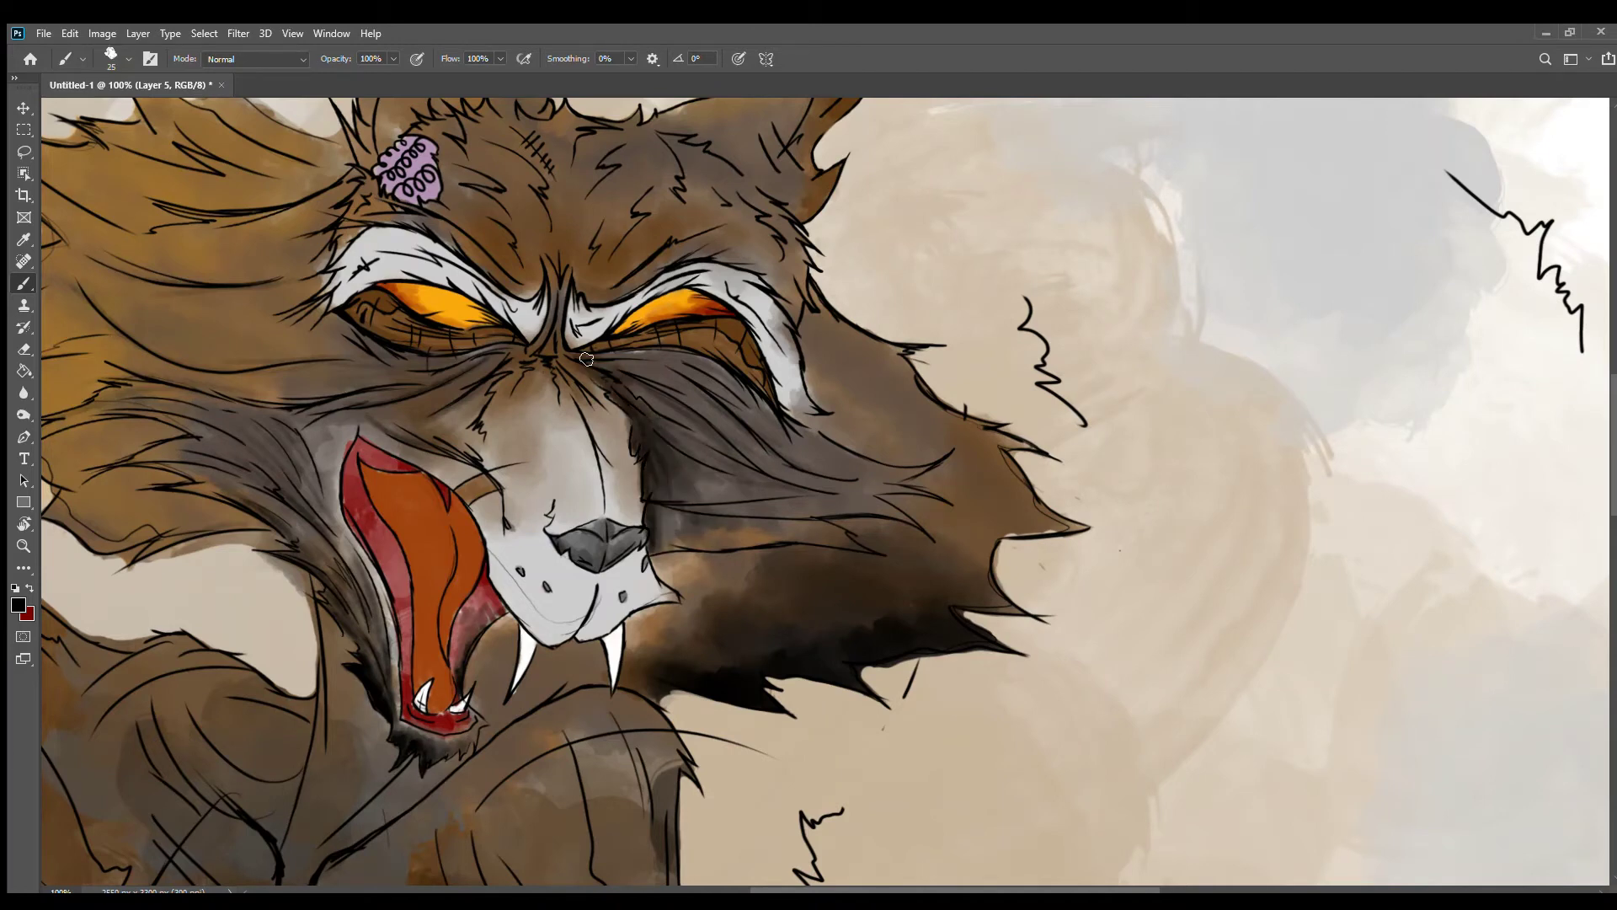
mouse_move(654, 495)
left_mouse_down()
mouse_move(893, 506)
mouse_move(379, 417)
mouse_move(353, 609)
mouse_move(210, 472)
mouse_move(252, 523)
left_mouse_up()
mouse_move(590, 421)
left_mouse_down()
mouse_move(695, 522)
mouse_move(716, 371)
mouse_move(910, 436)
mouse_move(253, 379)
mouse_move(316, 627)
mouse_move(665, 539)
mouse_move(482, 678)
mouse_move(834, 463)
left_mouse_up()
Step: Shade the lower edge of the raised arm in black with a size 45 brush
key("bracketright")
key("bracketright")
key("ctrl+minus")
key("ctrl+minus")
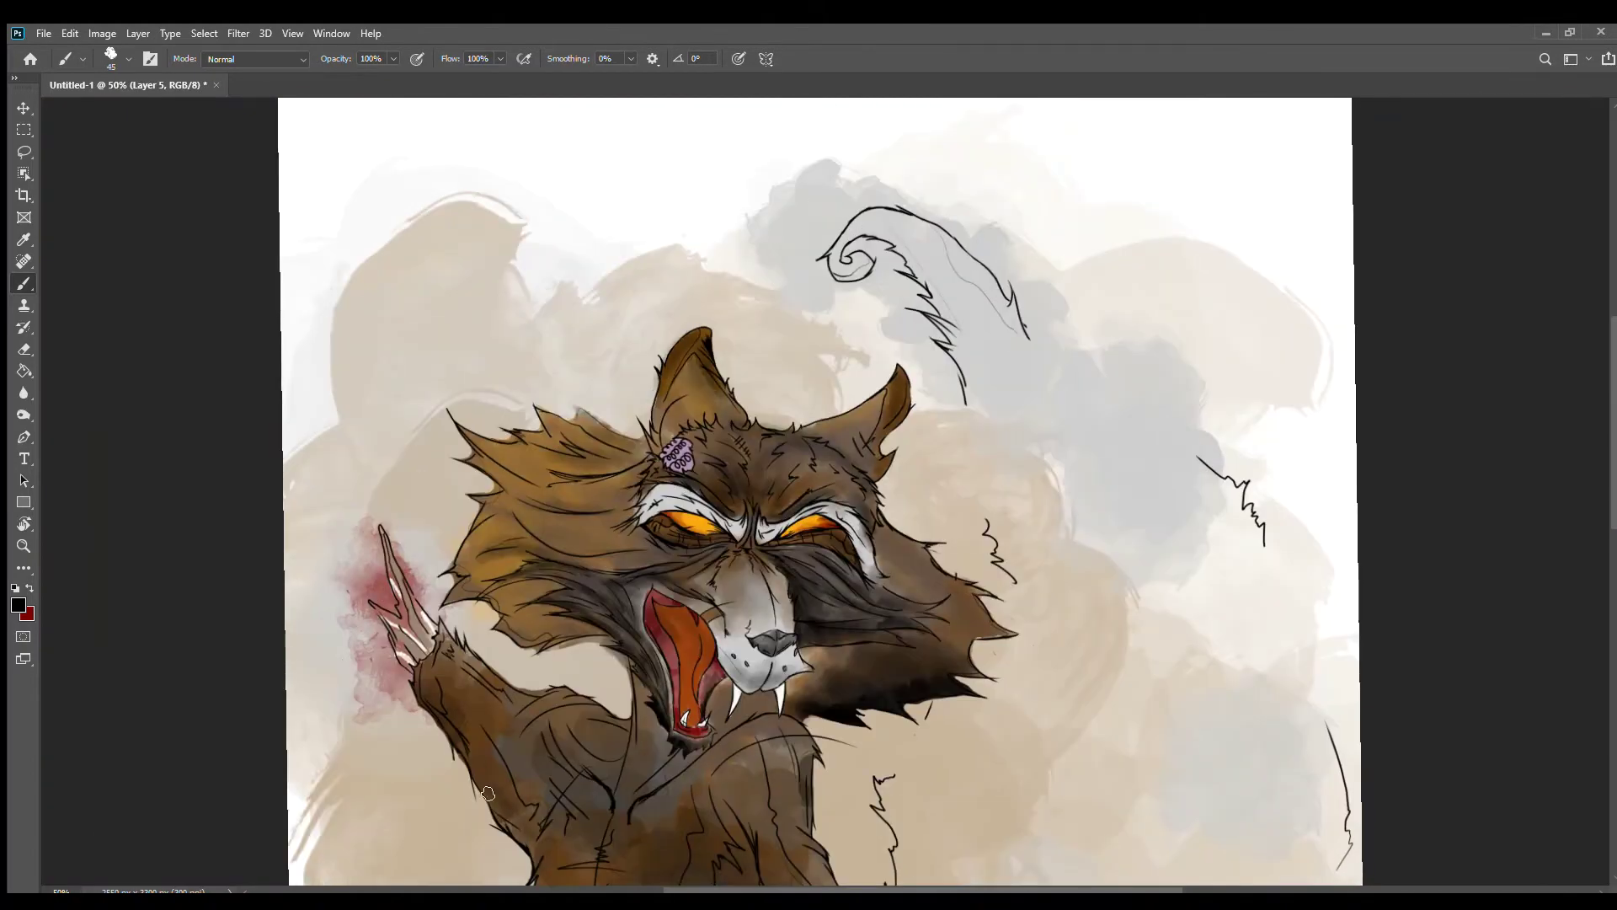
left_click_drag(488, 793, 539, 879)
Step: Paint black shadow beneath the muzzle on a new layer and erase it from the two upper fangs
key("ctrl+shift+alt+n")
key("ctrl+plus")
key("ctrl+plus")
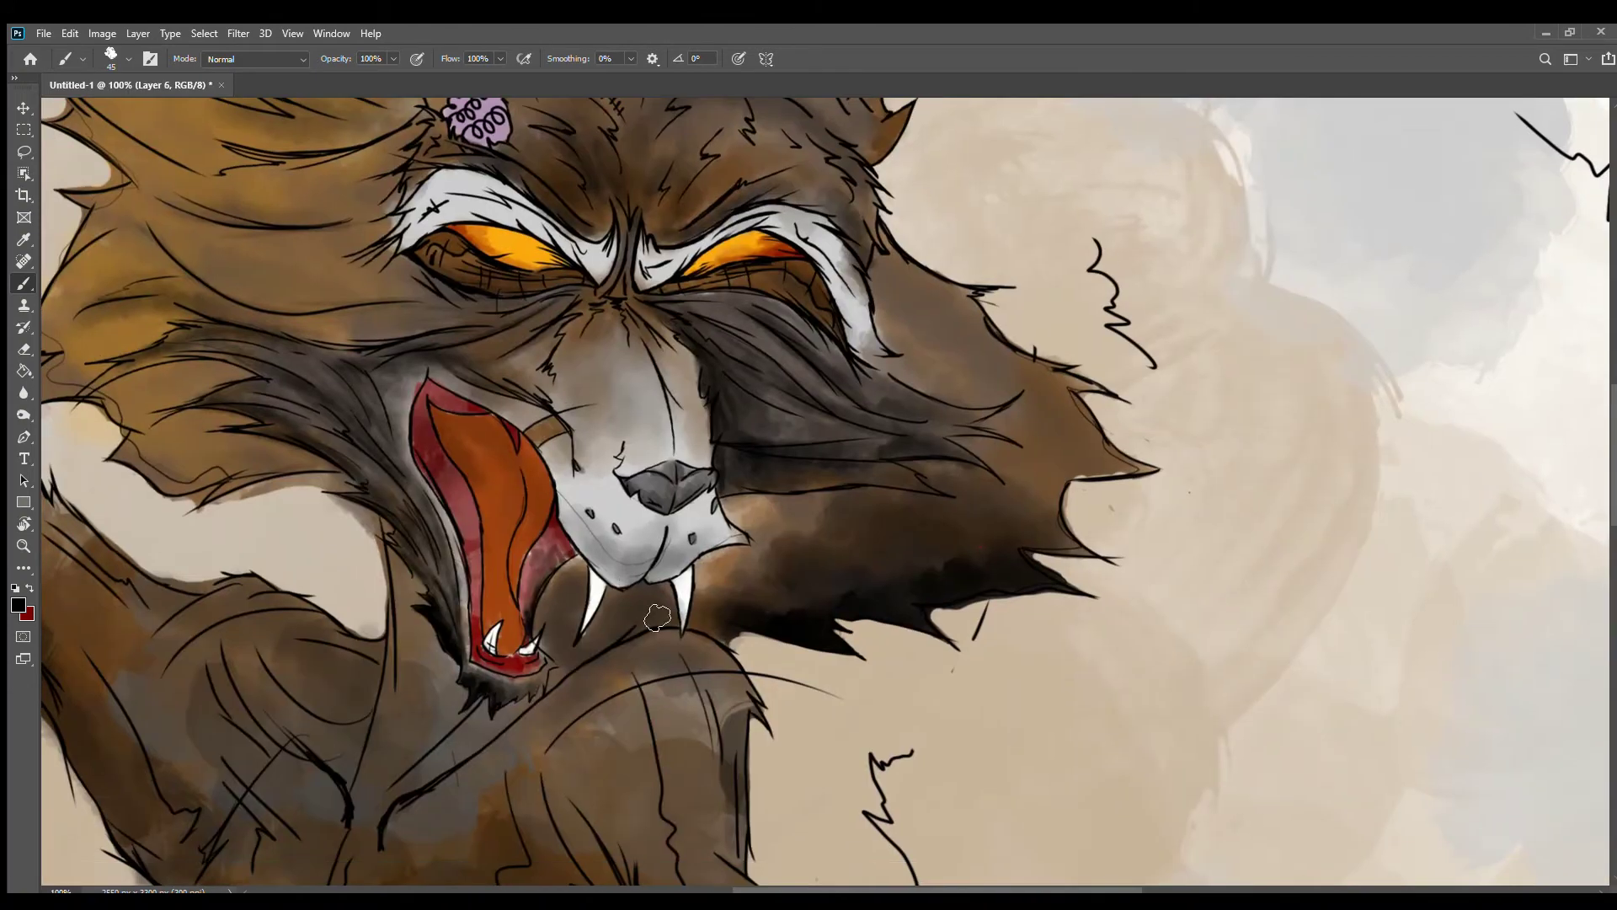
mouse_move(681, 608)
left_mouse_down()
mouse_move(653, 604)
mouse_move(741, 589)
left_mouse_up()
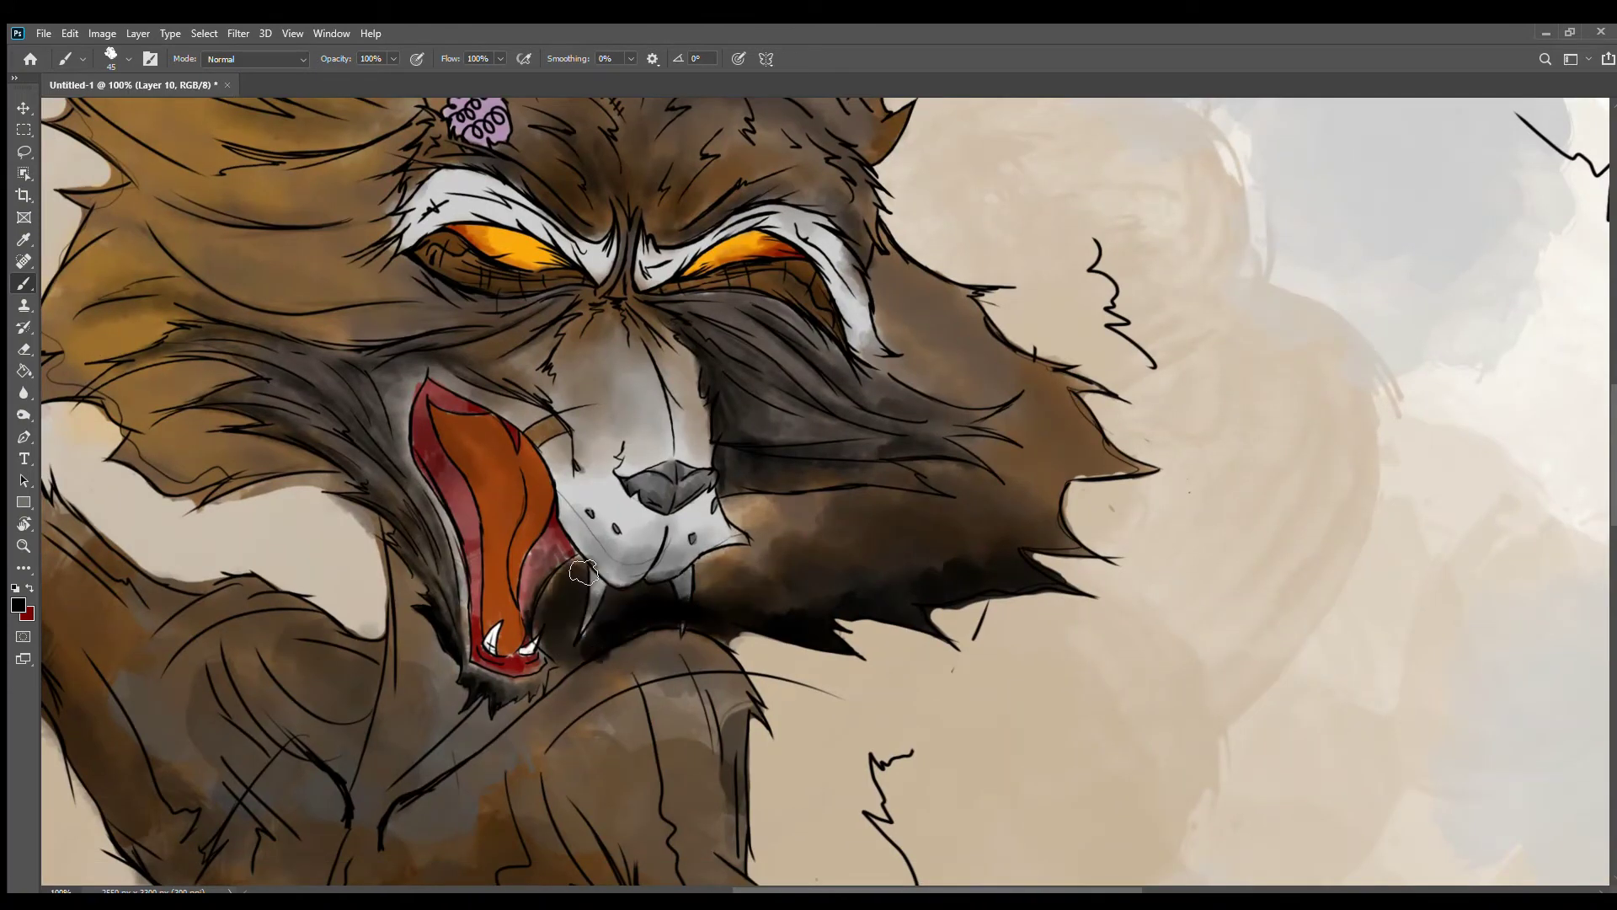
left_click_drag(455, 547, 379, 792)
key("e")
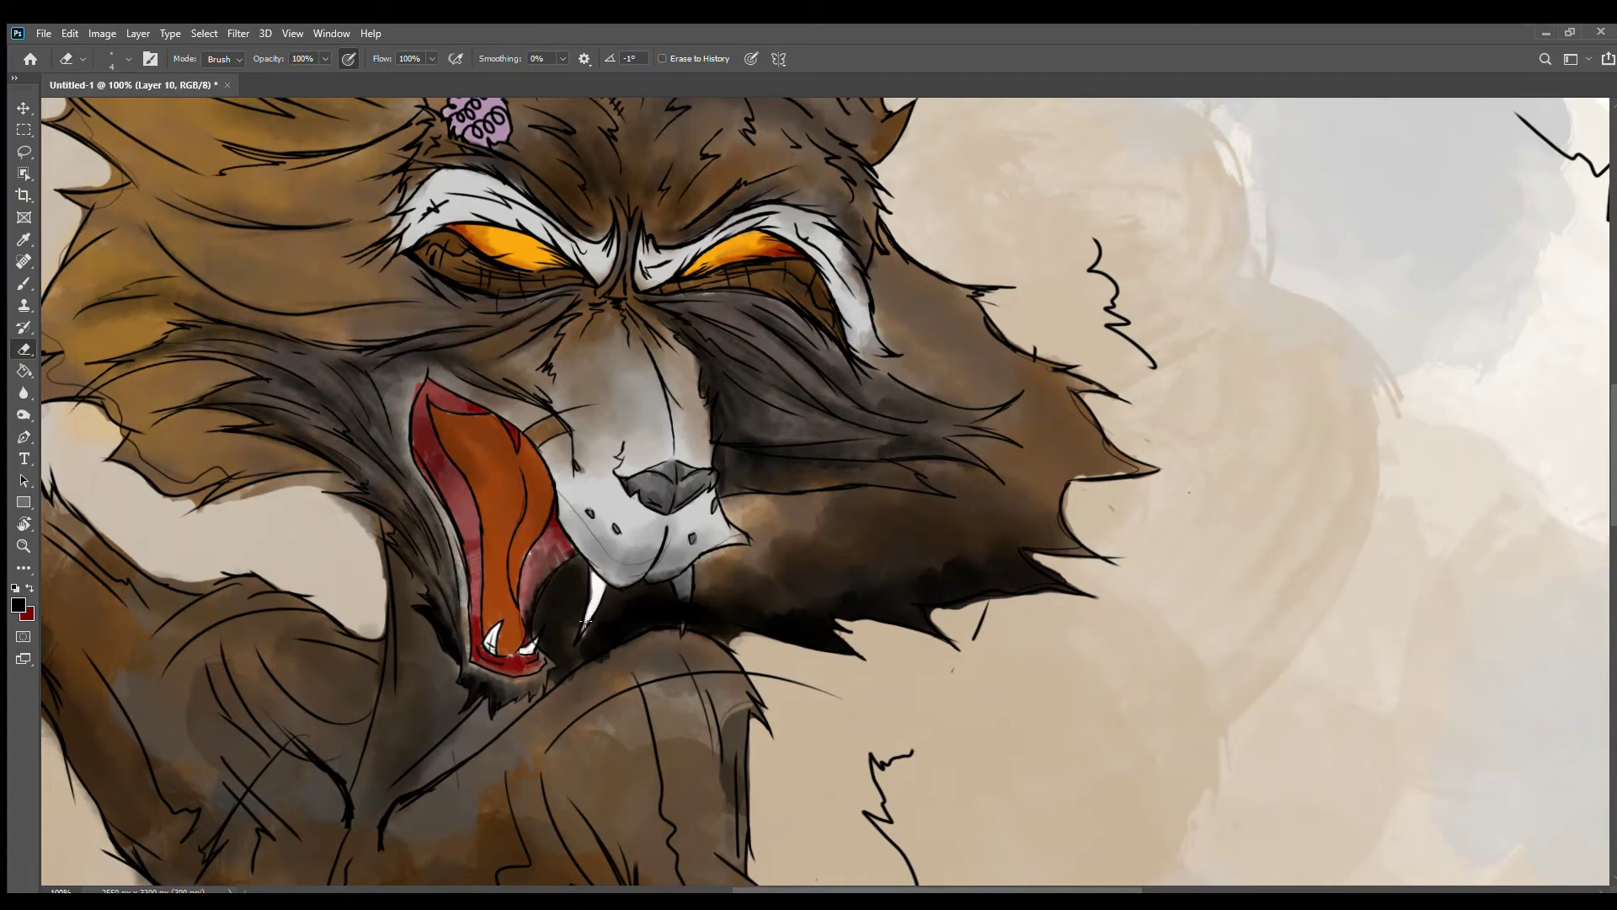
Step: Shade the neck below the chin, the shoulder and the side of the torso in black
key("b")
left_click_drag(529, 687, 456, 768)
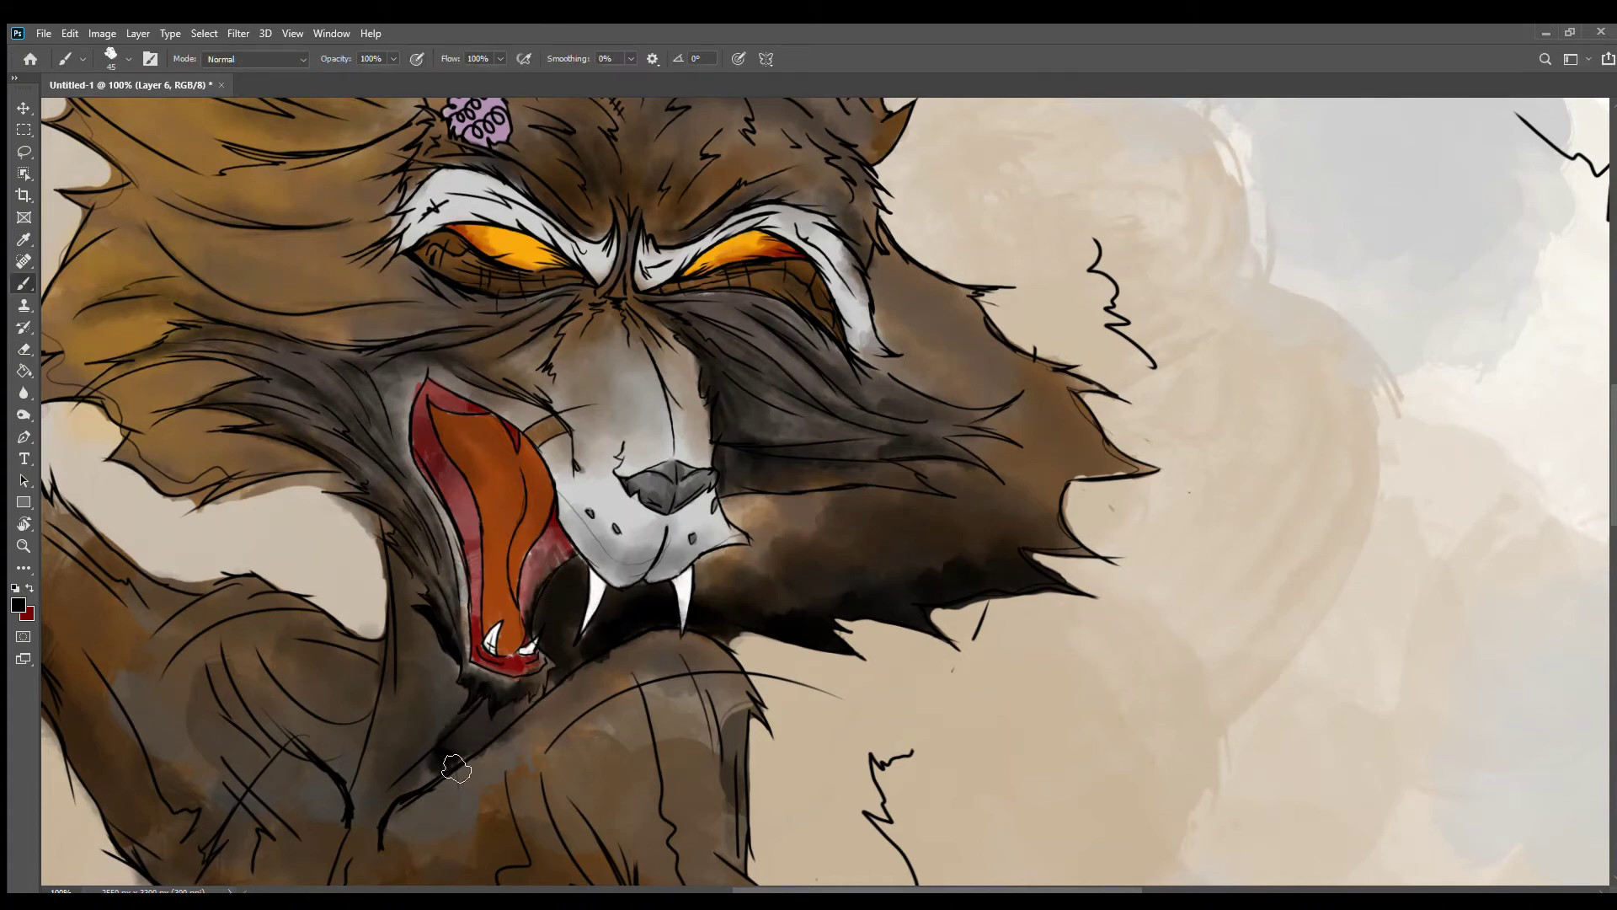
scroll(519, 716, "down", 5)
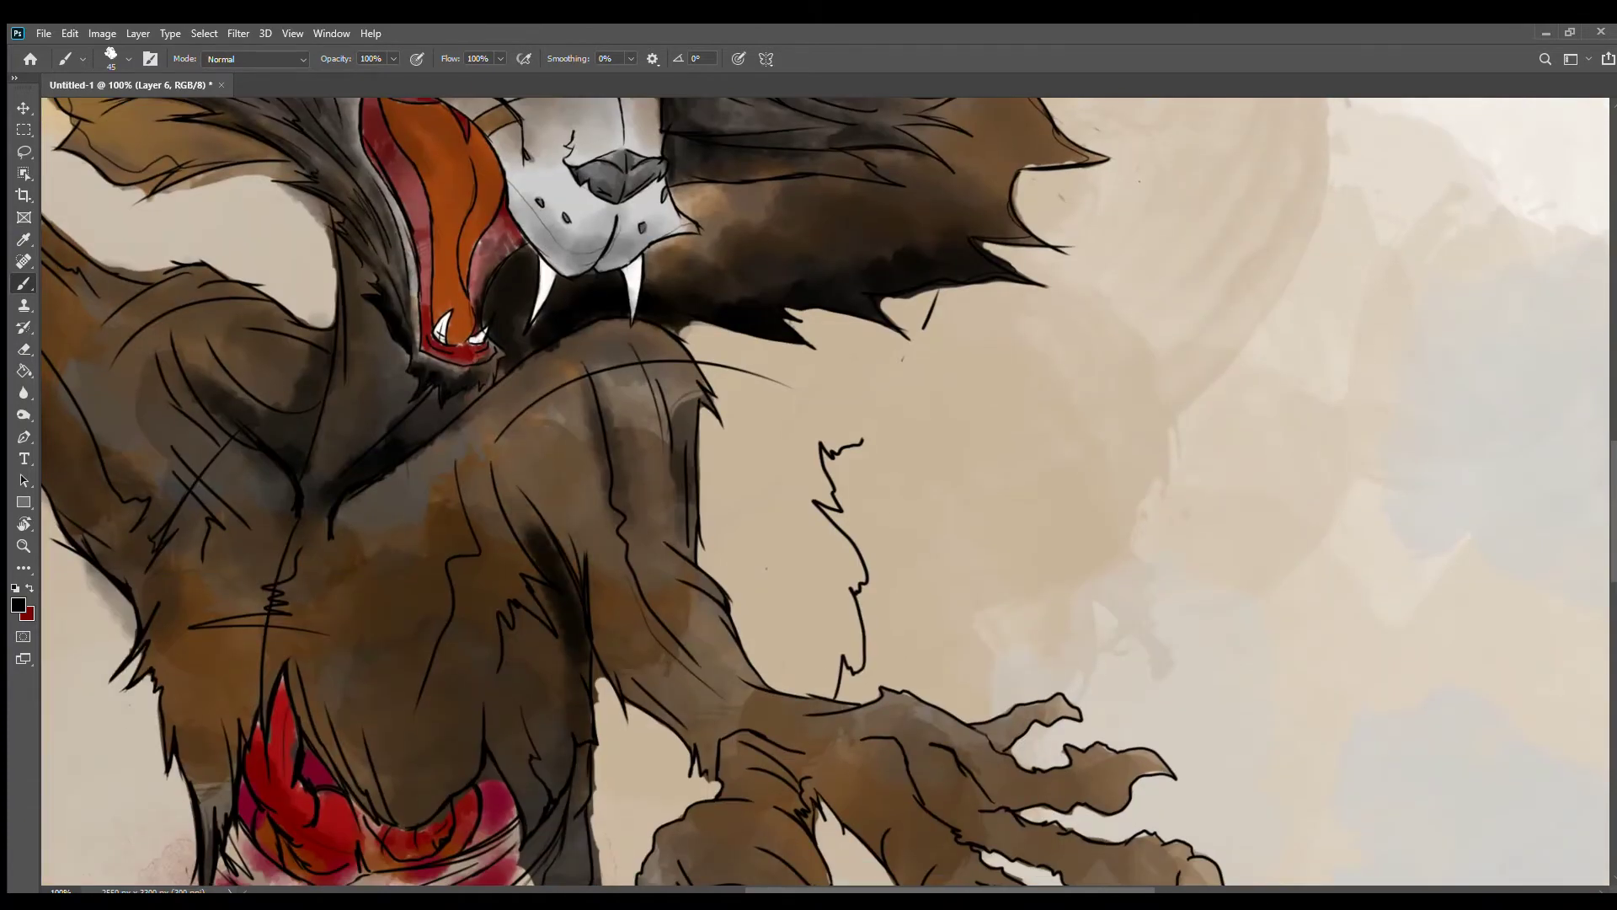
scroll(462, 712, "down", 5)
scroll(462, 712, "right", 3)
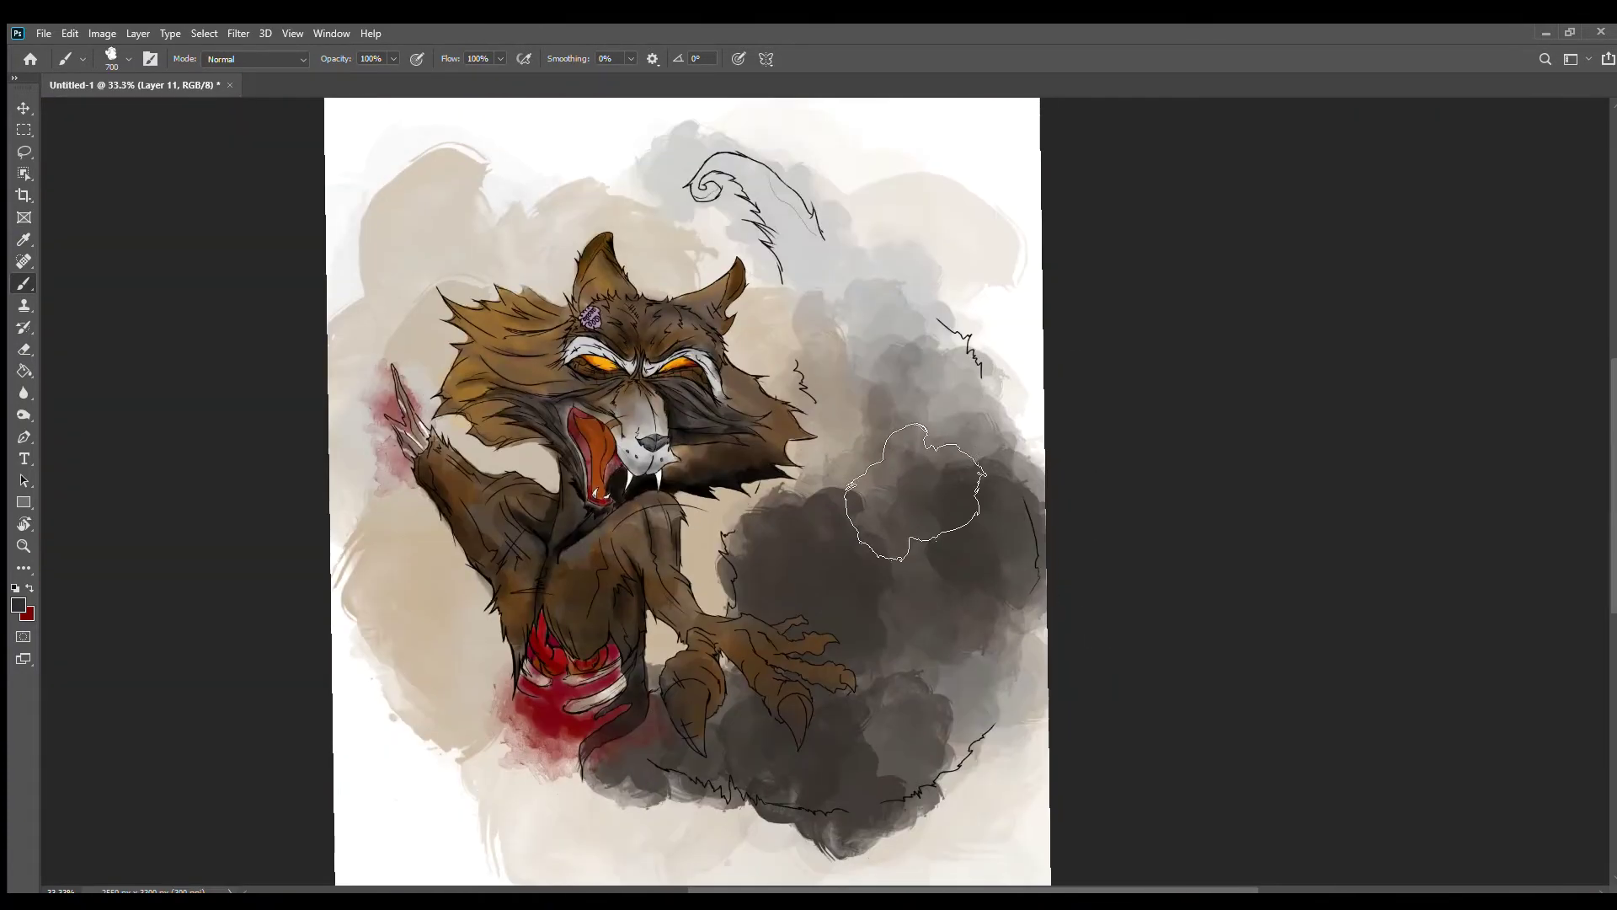
Step: Paint alternating dark and light grey bands across the big curled tail with a very large brush, undoing several strokes
key("bracketright")
key("bracketright")
key("bracketright")
key("bracketright")
key("bracketright")
key("bracketright")
key("bracketright")
mouse_move(786, 254)
left_mouse_down()
mouse_move(927, 363)
mouse_move(994, 522)
mouse_move(855, 729)
mouse_move(699, 741)
mouse_move(968, 657)
mouse_move(910, 379)
mouse_move(800, 716)
mouse_move(723, 804)
left_mouse_up()
key("ctrl+z")
key("ctrl+z")
key("ctrl+z")
key("ctrl+z")
key("ctrl+z")
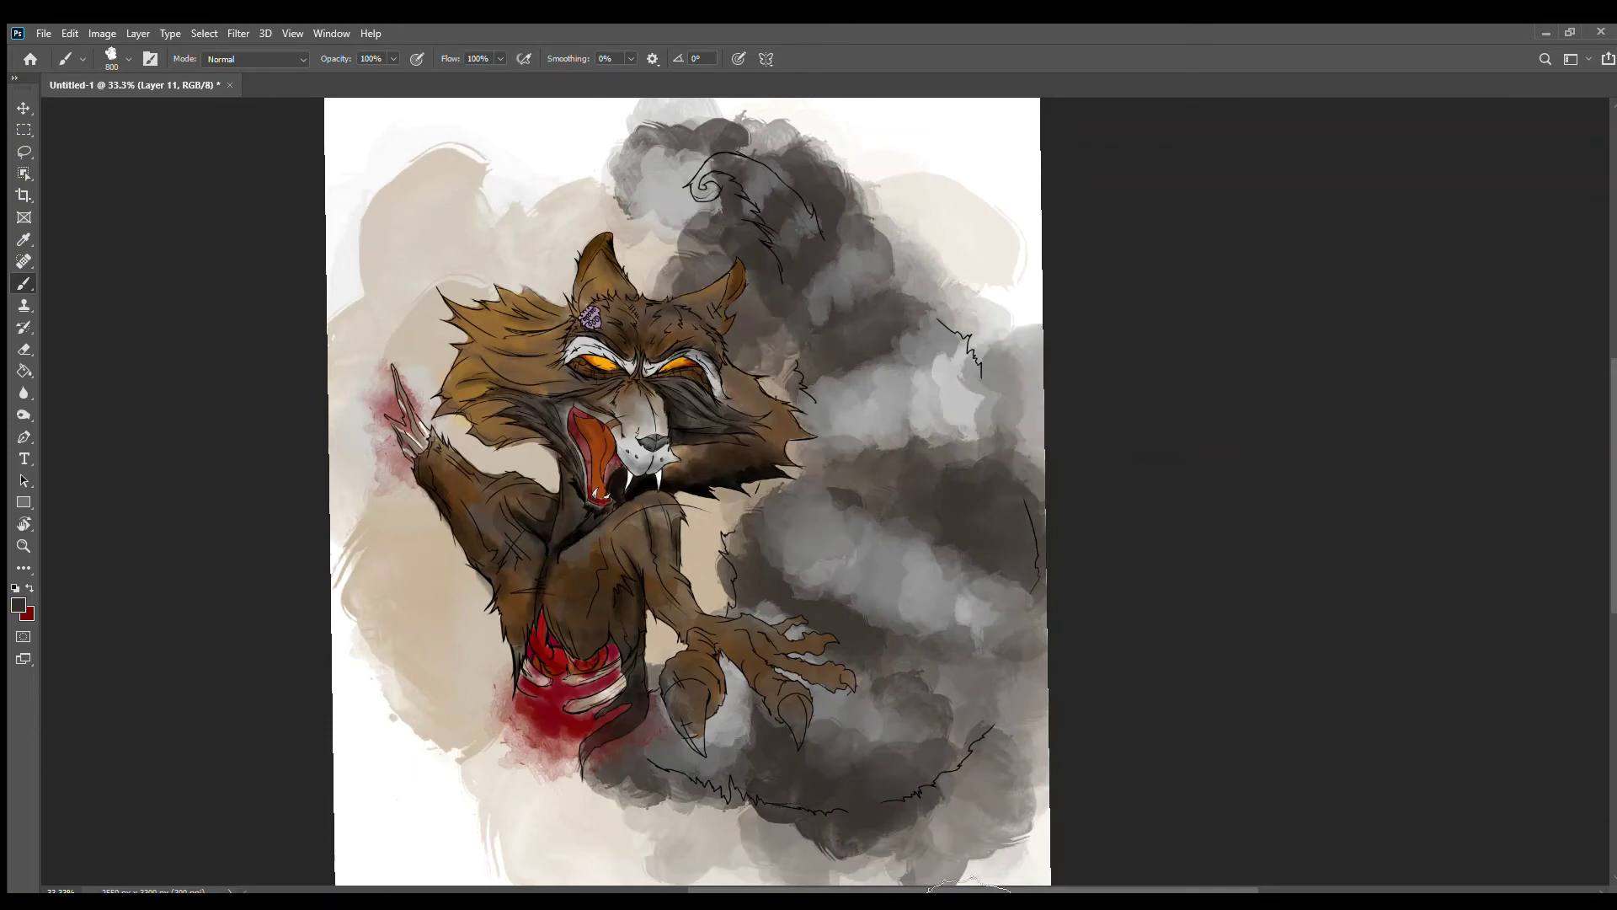
Step: Brighten the tail's pale bands with near-white strokes
left_click(24, 348)
key("b")
mouse_move(758, 514)
left_mouse_down()
mouse_move(1054, 722)
mouse_move(1011, 691)
left_mouse_up()
Step: Erase the grey overspill outside the tail's outline, around its tip, outer edge, underside and beside the face
key("e")
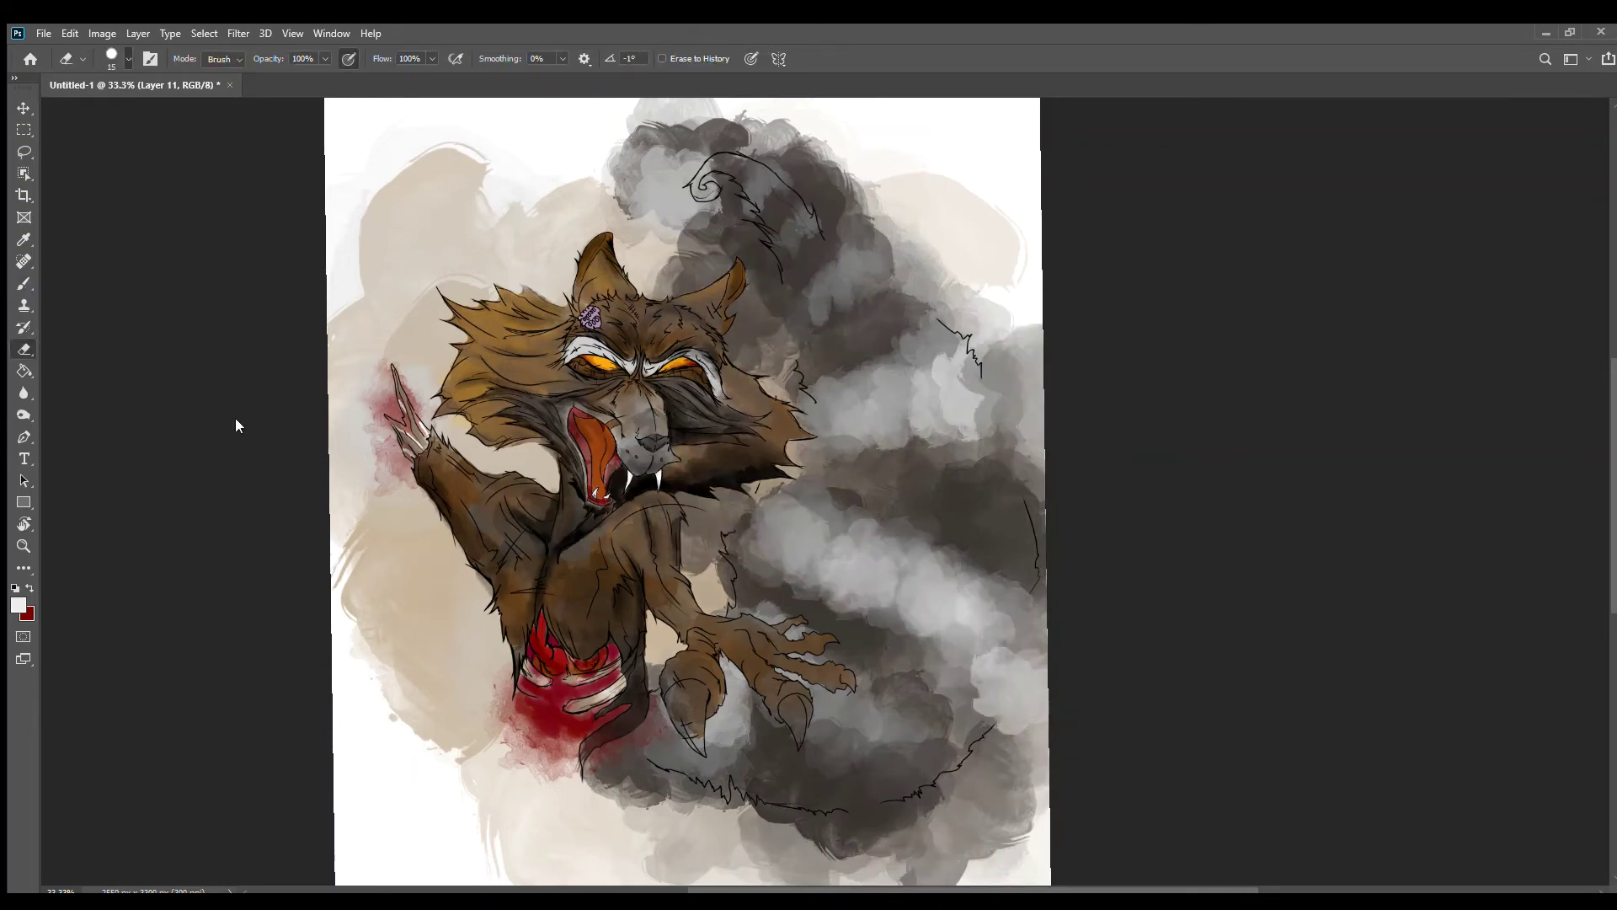
mouse_move(927, 379)
left_mouse_down()
mouse_move(1031, 421)
mouse_move(1023, 758)
mouse_move(960, 851)
left_mouse_up()
mouse_move(834, 135)
left_mouse_down()
mouse_move(806, 177)
mouse_move(614, 180)
mouse_move(758, 282)
mouse_move(657, 447)
mouse_move(738, 505)
left_mouse_up()
mouse_move(662, 641)
left_mouse_down()
mouse_move(758, 842)
mouse_move(927, 868)
left_mouse_up()
left_click_drag(733, 320, 679, 256)
scroll(679, 256, "down", 3)
scroll(679, 257, "right", 2)
scroll(590, 506, "up", 5)
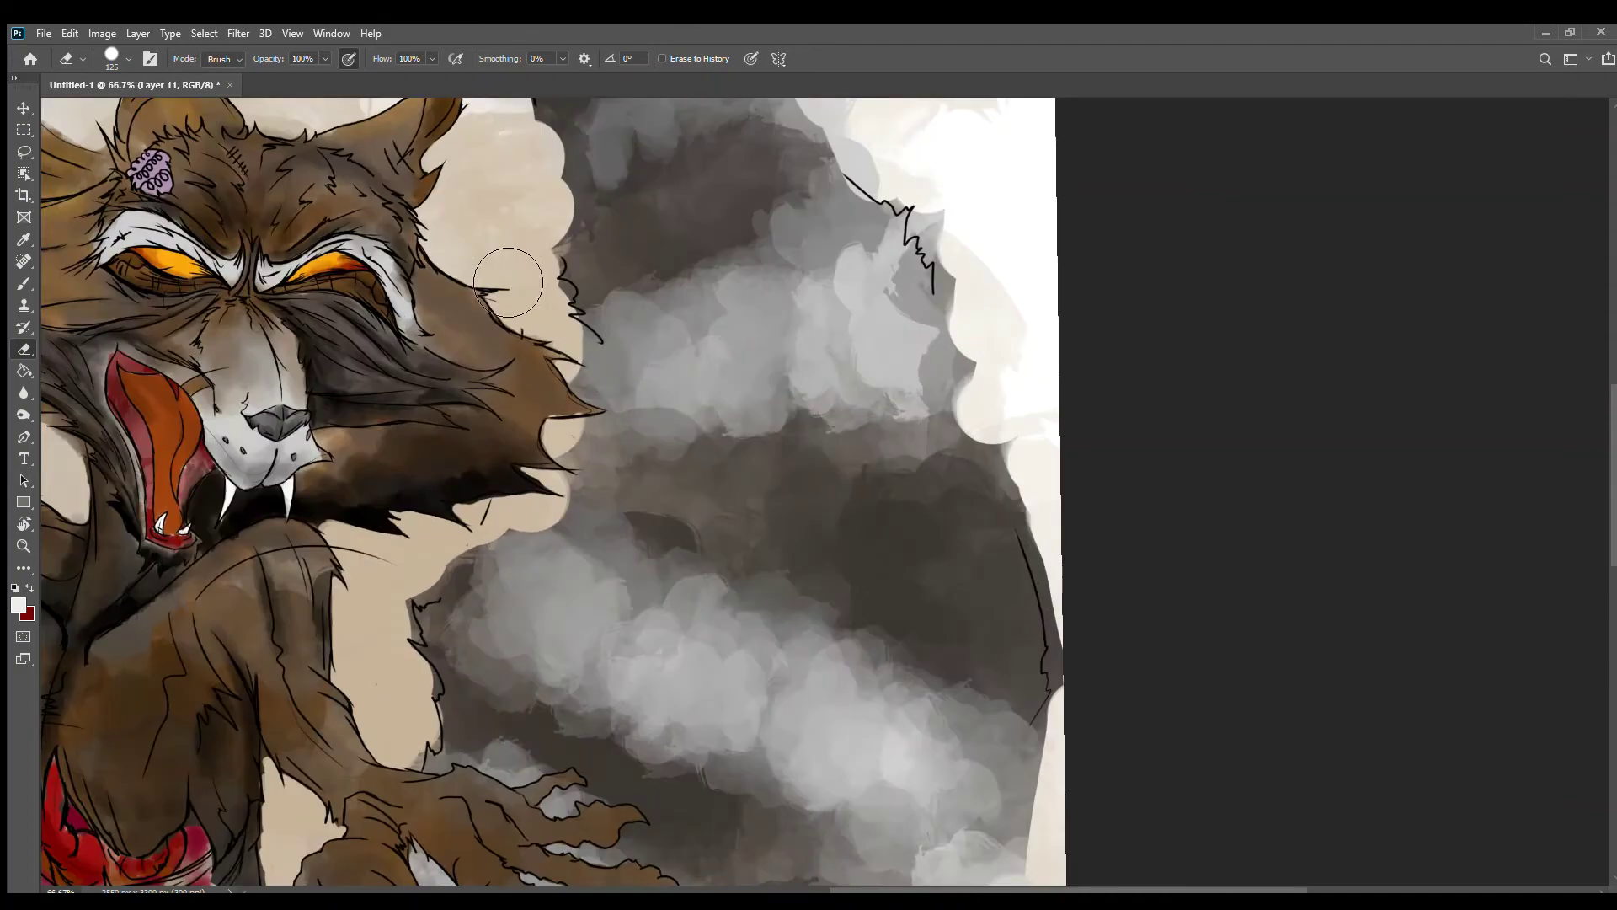
Step: Clean up the tail's curled tip and jagged fur edges with a smaller eraser
key("bracketleft")
key("bracketleft")
key("bracketleft")
key("bracketleft")
key("bracketleft")
key("bracketleft")
scroll(589, 750, "down", 2)
left_click_drag(555, 607, 674, 666)
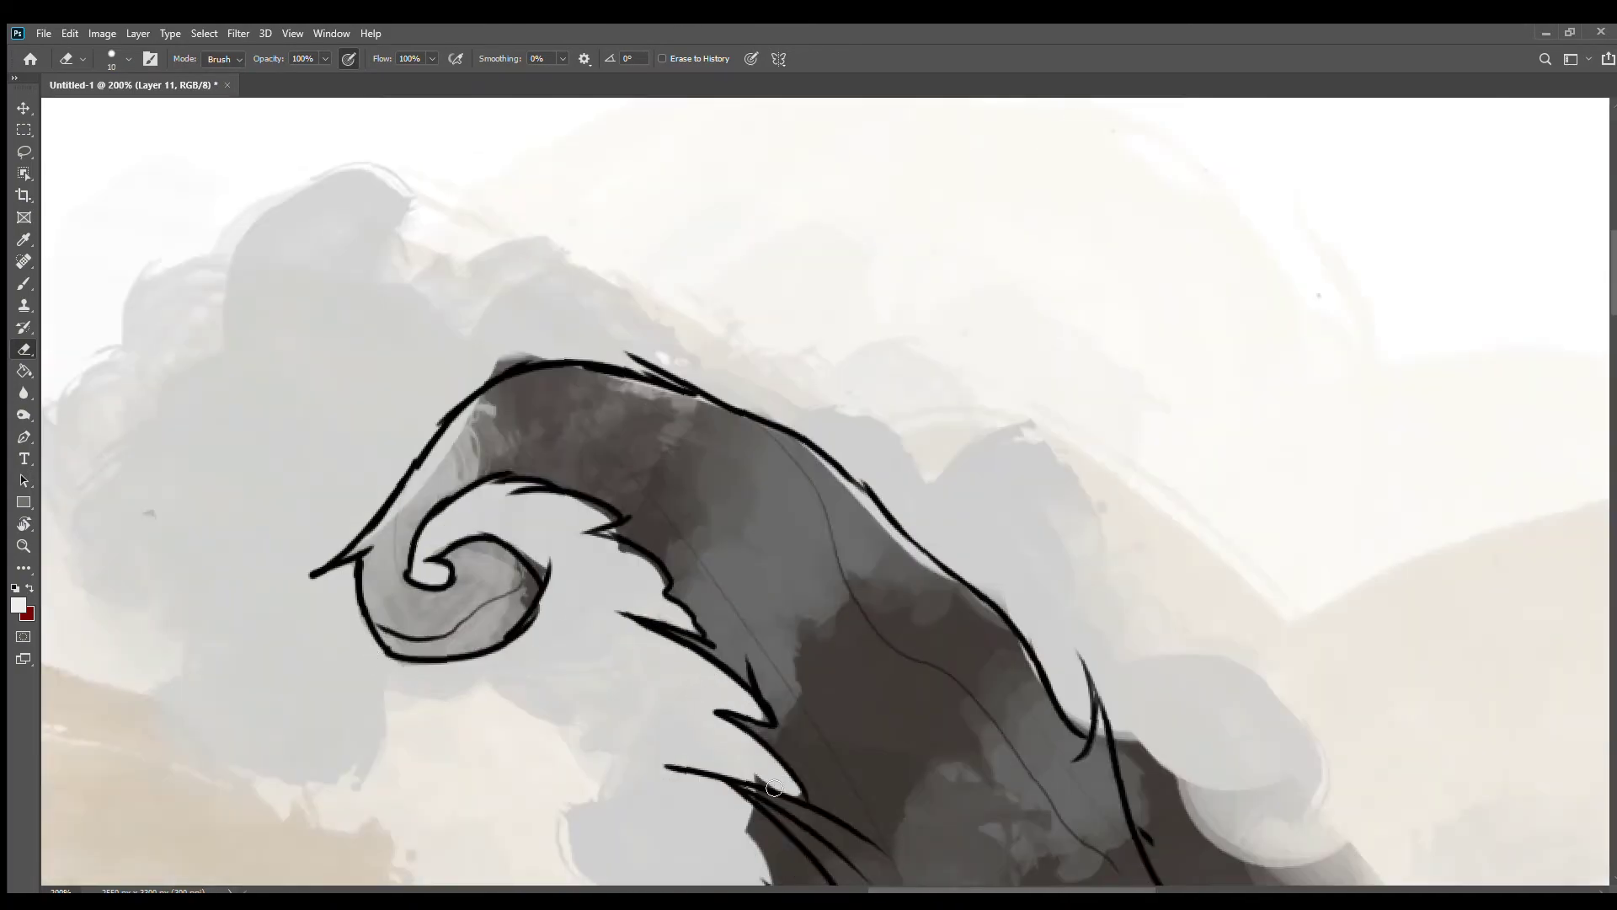
scroll(560, 636, "down", 4)
scroll(560, 636, "right", 3)
scroll(561, 636, "down", 5)
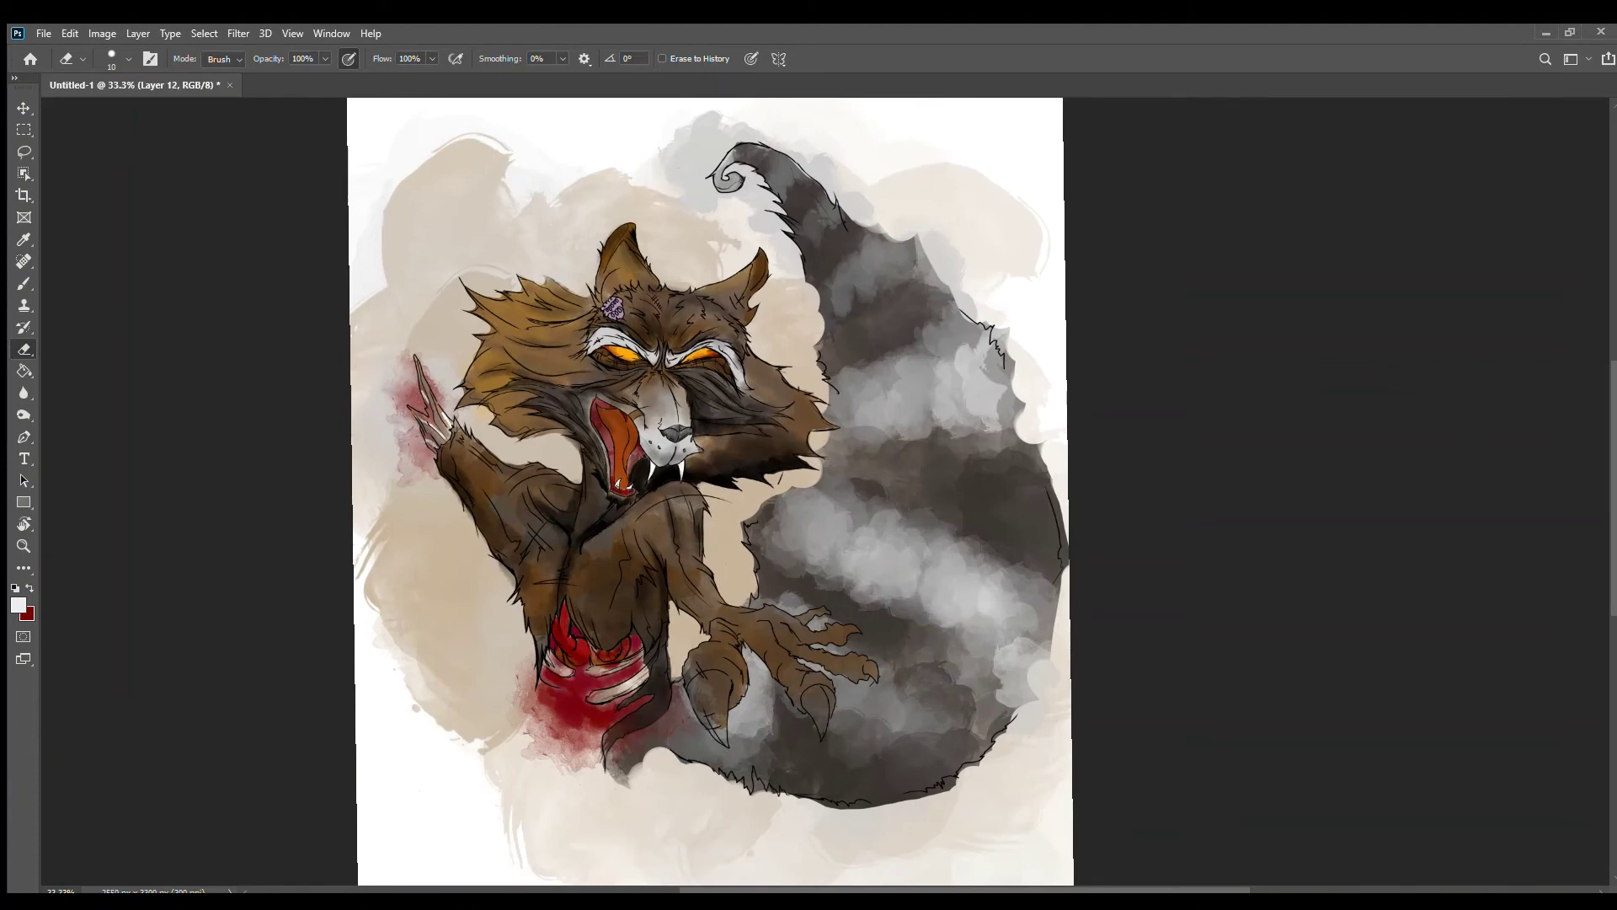
Step: Brush black grunge texture over the tail on Layer 12 with a size 1000 brush
key("b")
key("d")
mouse_move(1129, 741)
left_mouse_down()
mouse_move(969, 623)
mouse_move(926, 674)
mouse_move(859, 455)
left_mouse_up()
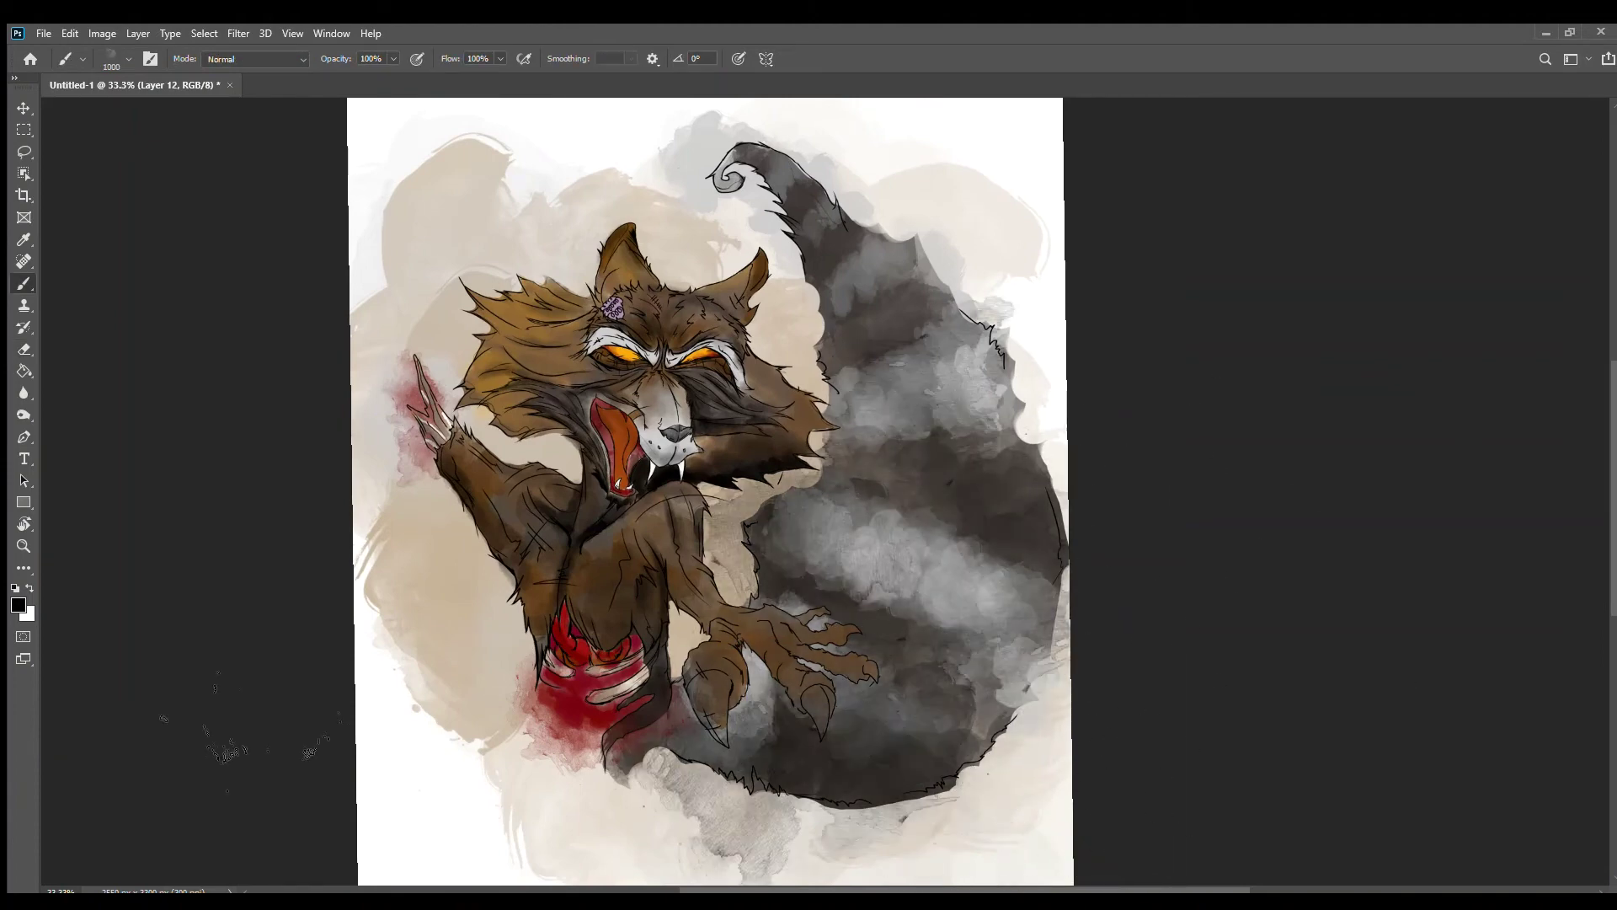
Step: Erase the black texture that spills below the tail's lower edge
key("e")
scroll(707, 506, "down", 3)
left_click_drag(624, 589, 914, 665)
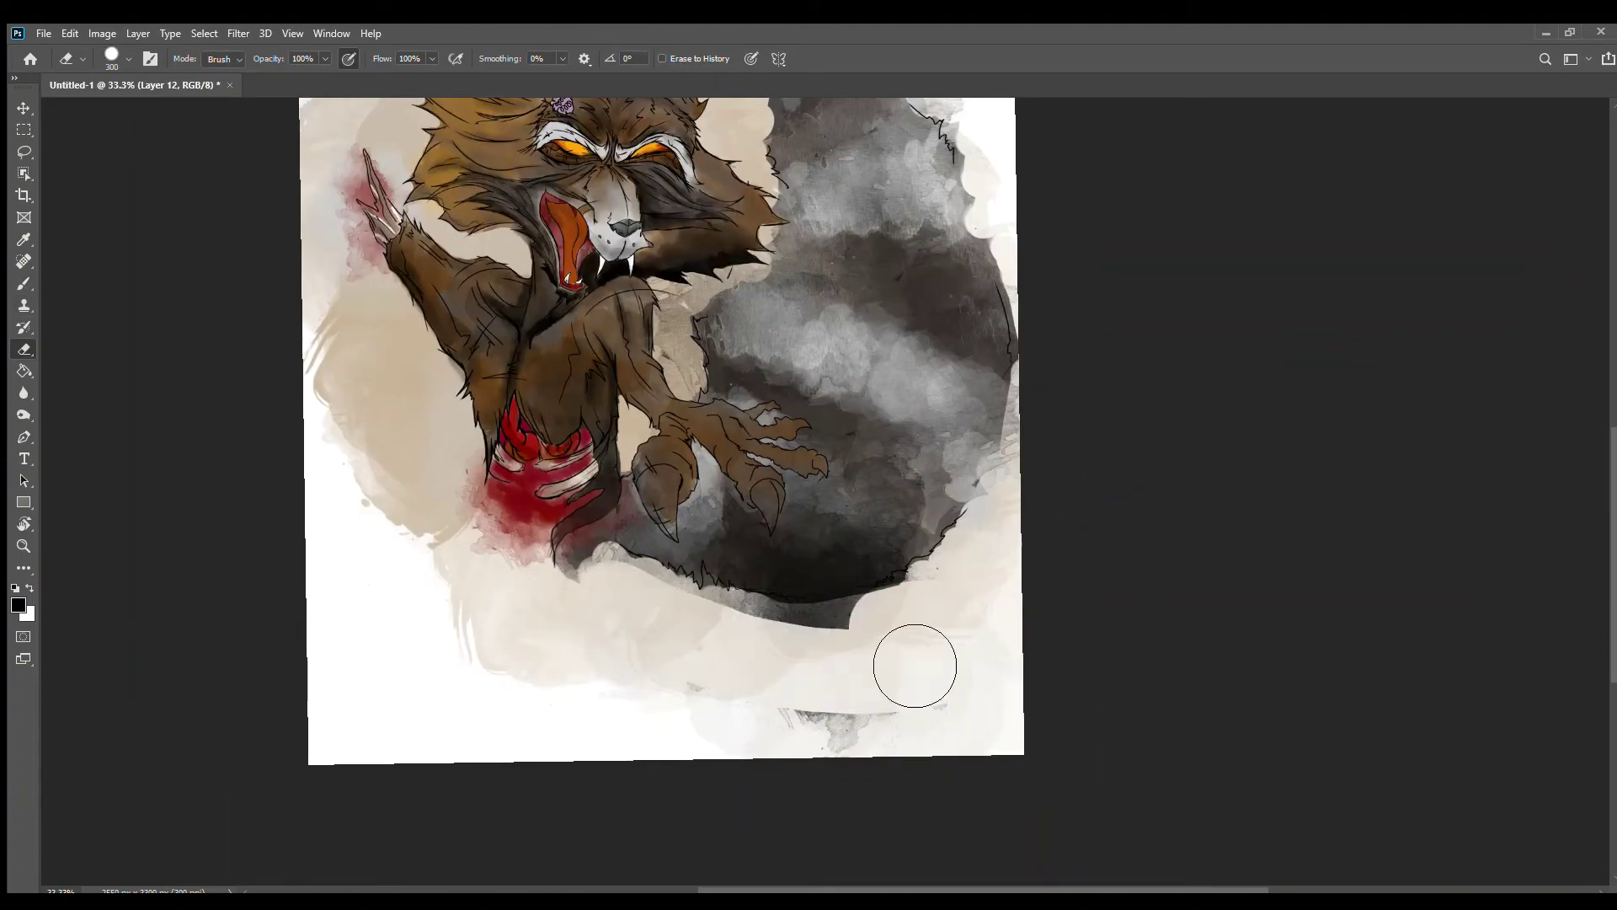
scroll(915, 666, "up", 3)
scroll(648, 363, "up", 1)
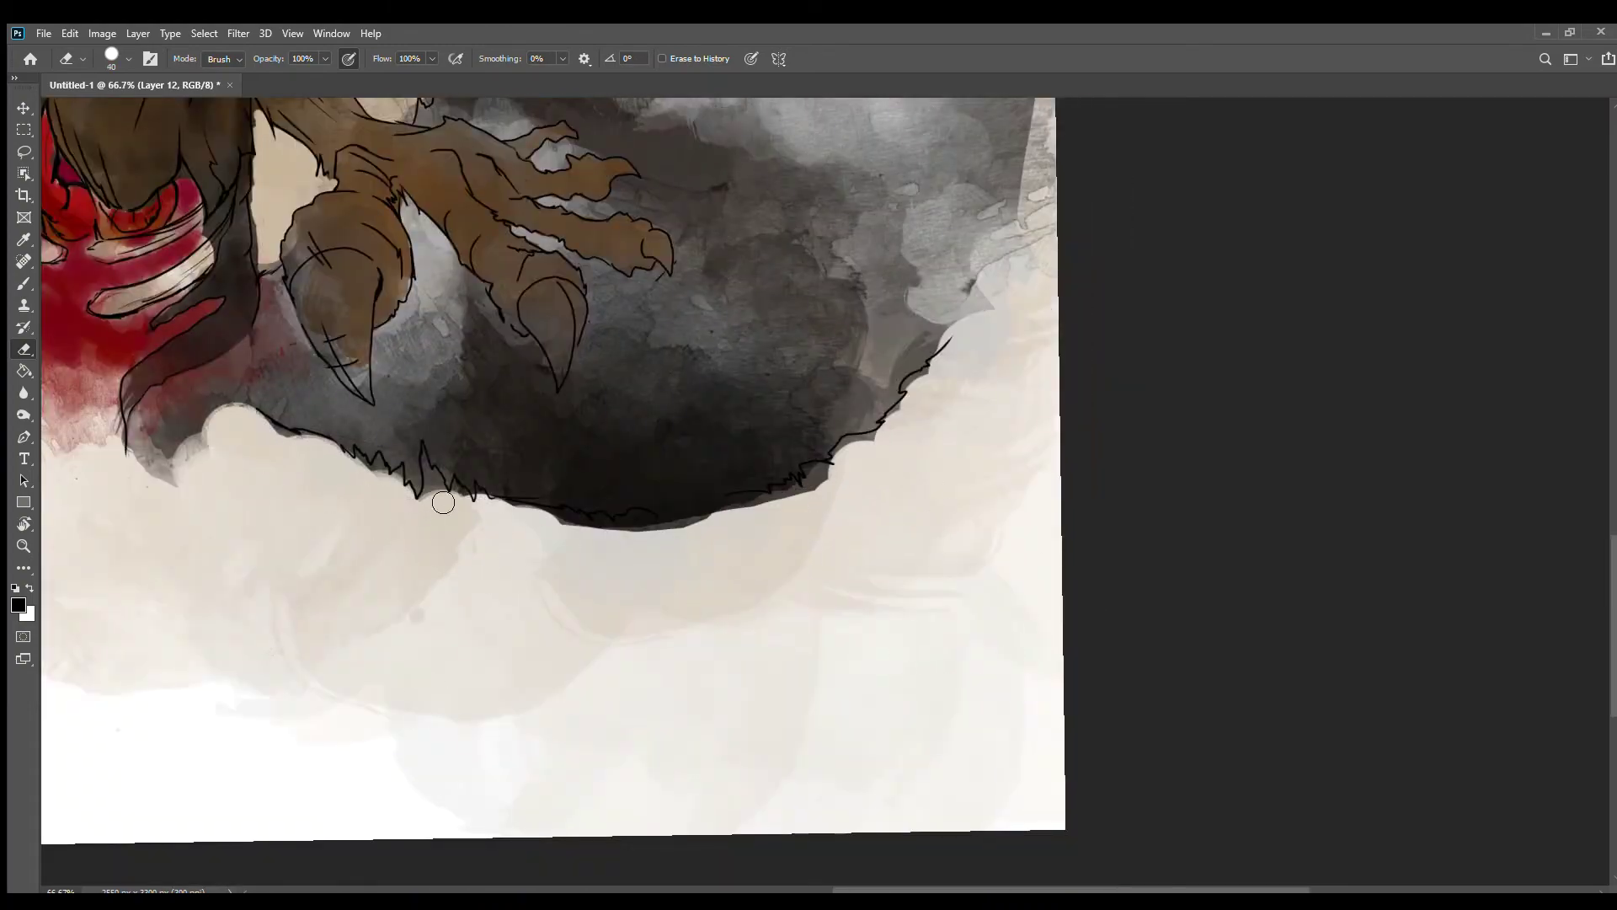
Step: Sign the artwork in black beside the torn torso with a small brush, undoing one stroke
key("ctrl+0")
key("b")
scroll(705, 759, "up", 3)
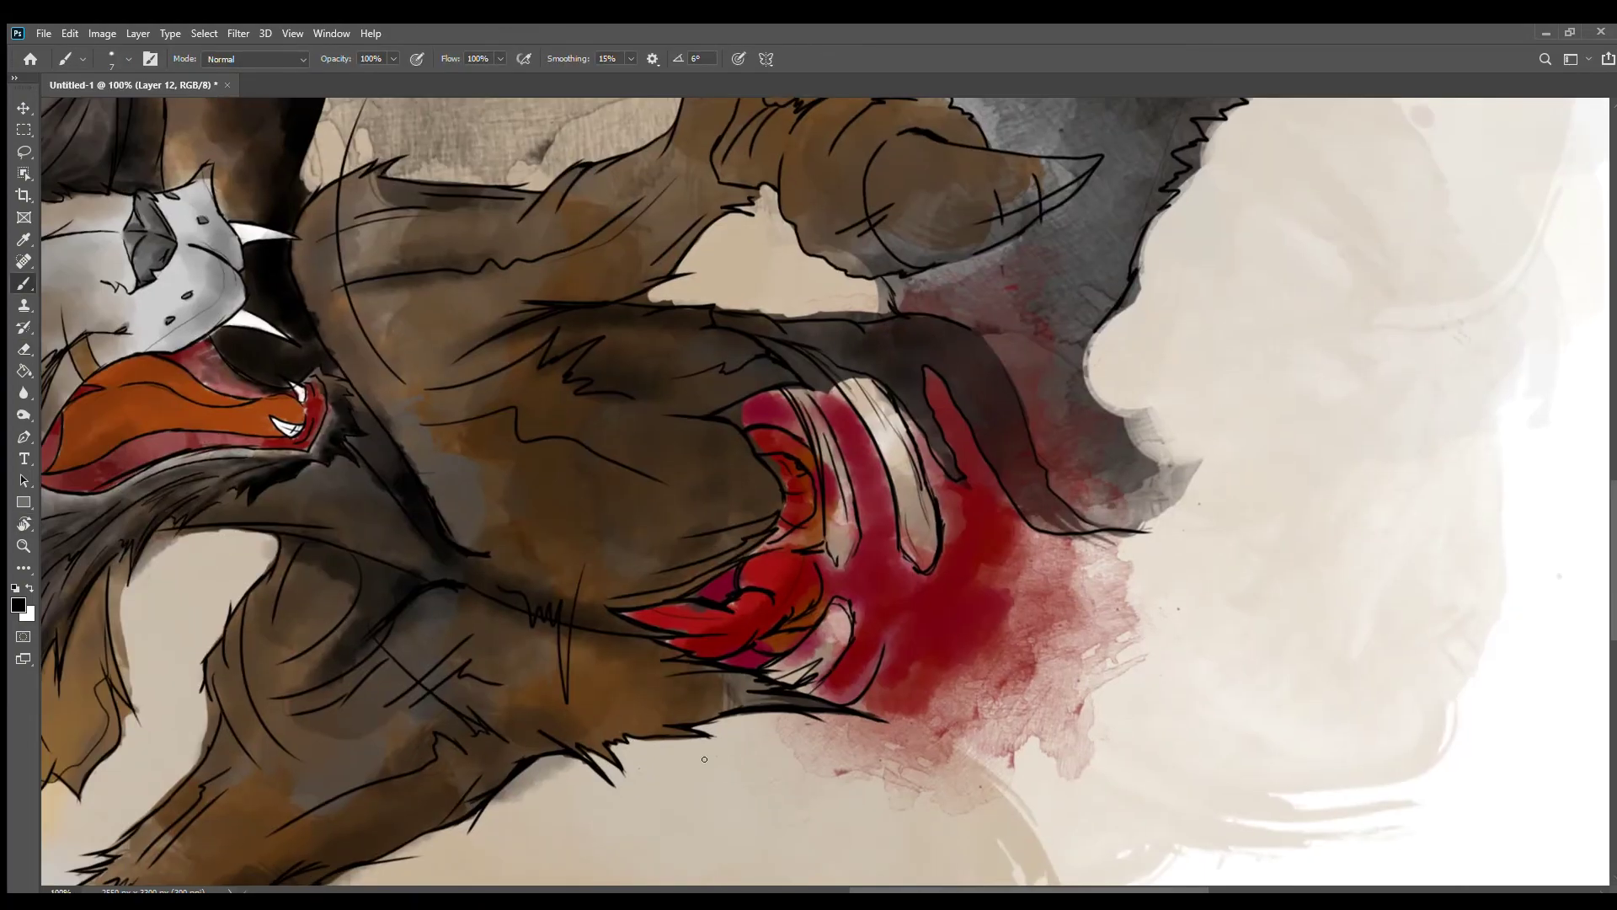
key("ctrl+z")
key("ctrl+0")
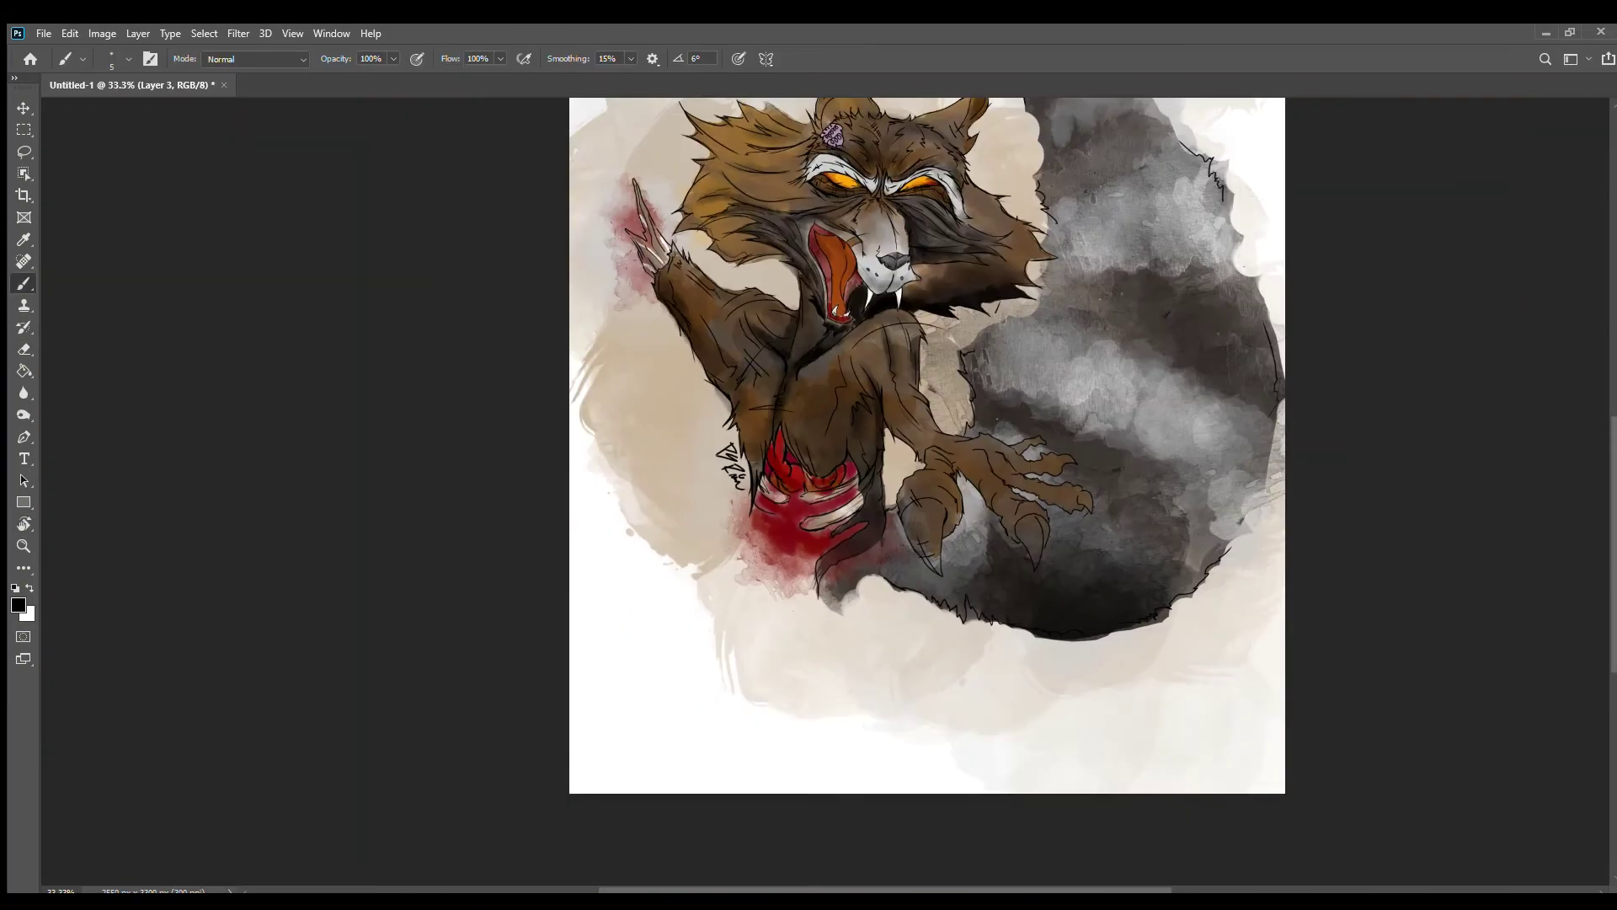
Step: Fill the Background layer with black
key("i")
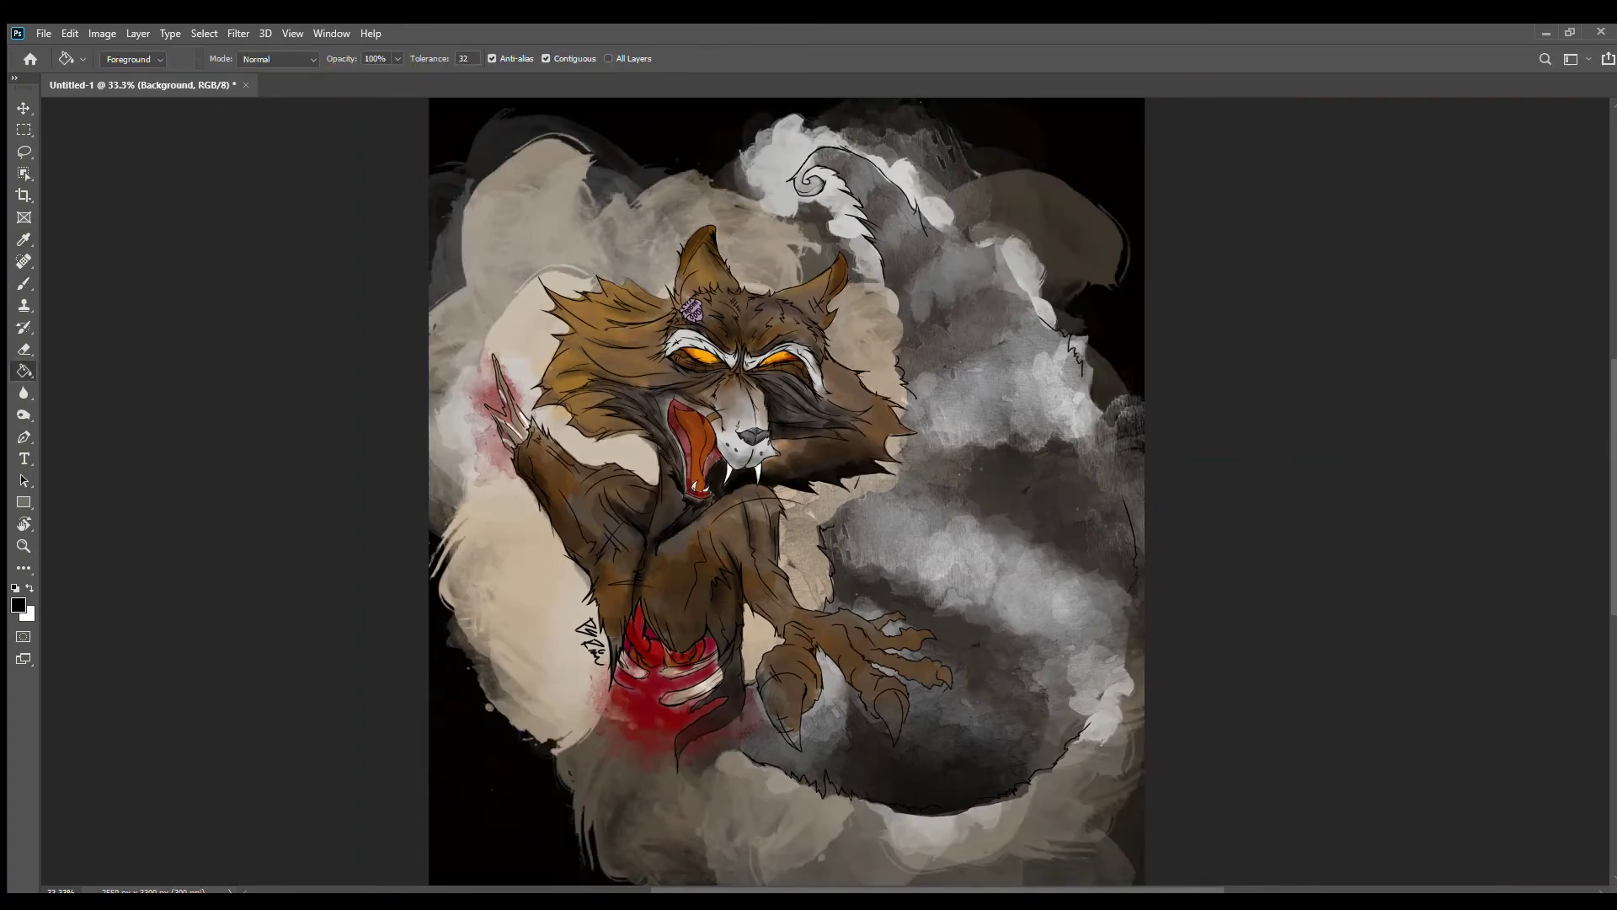
scroll(915, 448, "down", 1)
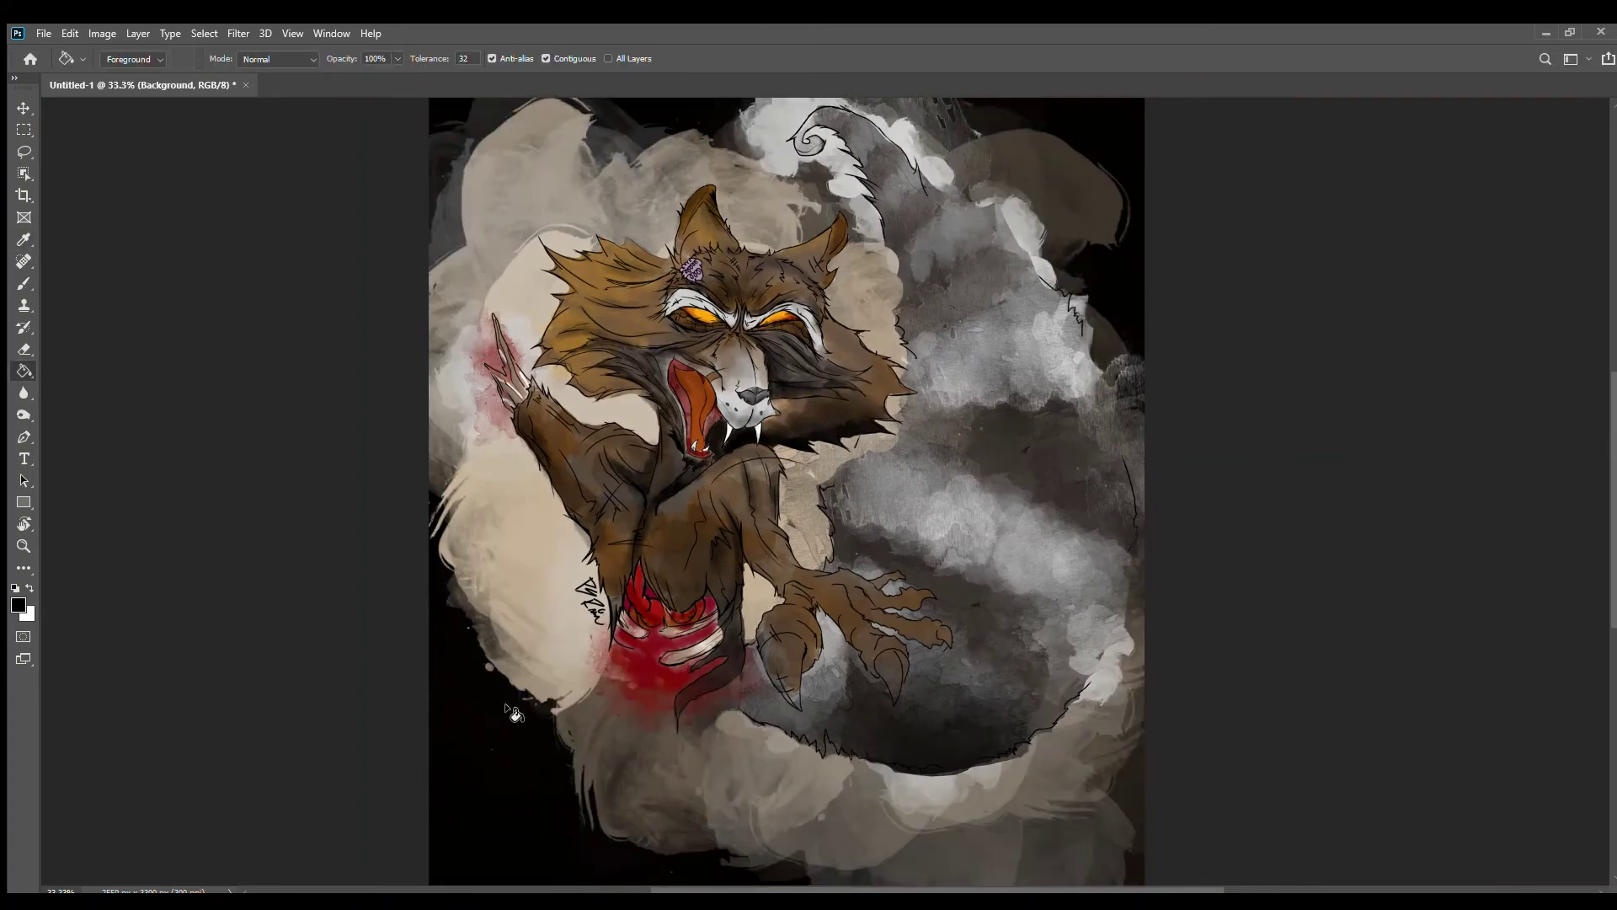
key("b")
Step: Erase the pale background wash on Layer 4 around the tail tip and above the ears, using a smaller eraser along the edges
scroll(1230, 736, "down", 5)
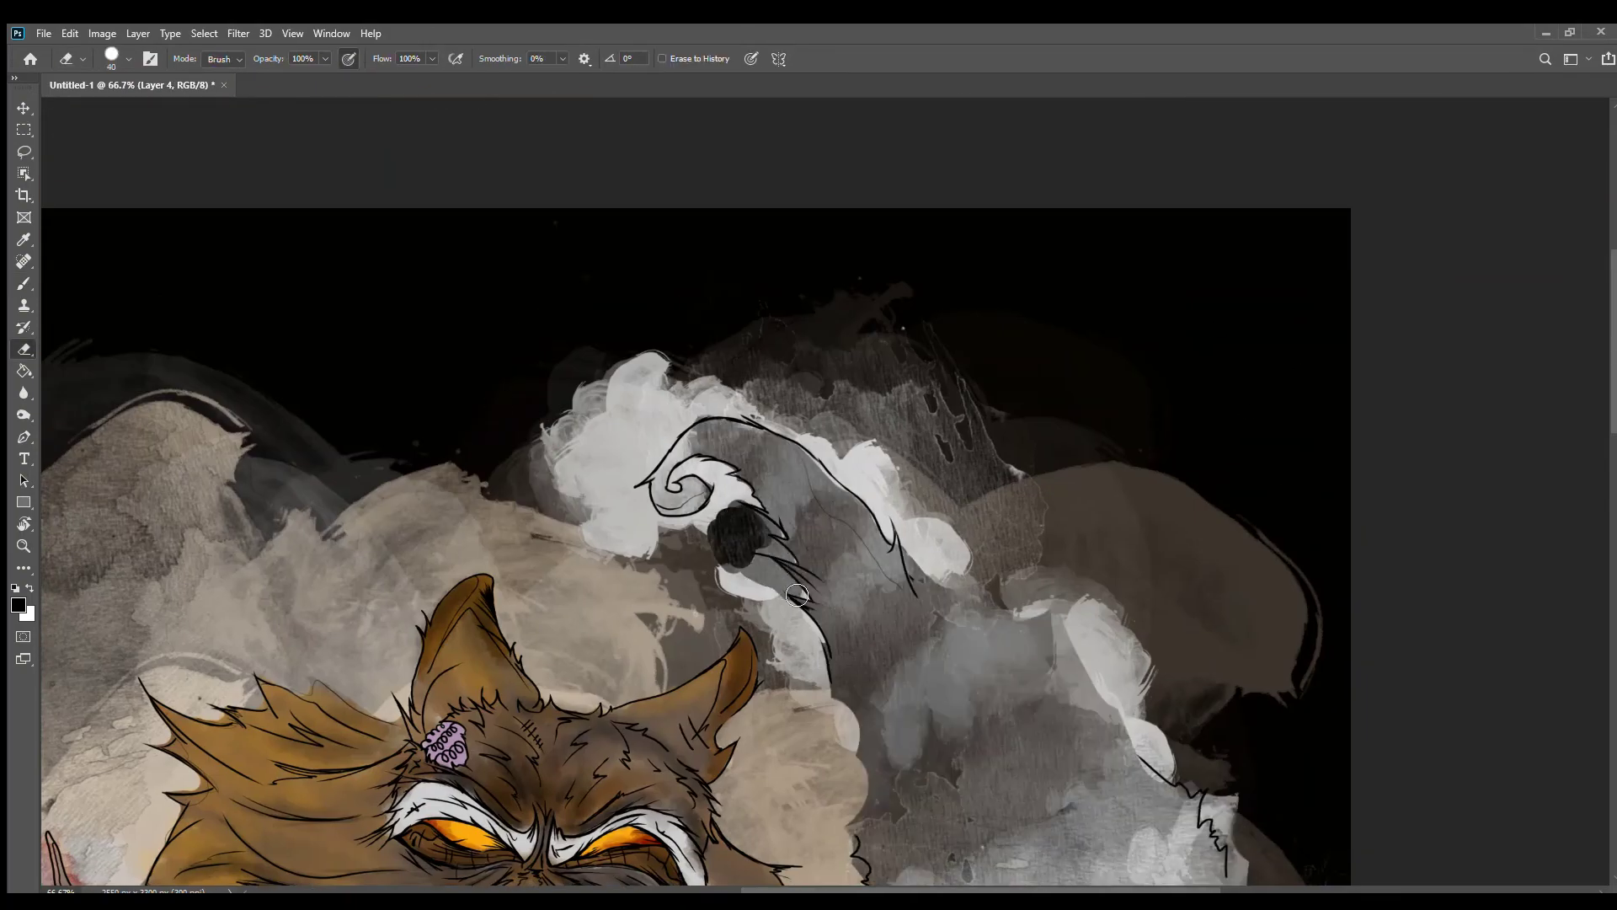
mouse_move(581, 471)
left_mouse_down()
mouse_move(625, 395)
mouse_move(1151, 426)
mouse_move(968, 541)
mouse_move(1039, 502)
left_mouse_up()
mouse_move(648, 472)
left_mouse_down()
mouse_move(682, 590)
mouse_move(849, 739)
mouse_move(173, 455)
left_mouse_up()
key("bracketright")
mouse_move(393, 709)
left_mouse_down()
mouse_move(458, 545)
mouse_move(286, 674)
mouse_move(169, 699)
mouse_move(143, 729)
mouse_move(202, 682)
left_mouse_up()
left_click_drag(842, 732, 759, 809)
key("bracketleft")
key("bracketleft")
key("bracketleft")
key("bracketleft")
left_click_drag(753, 546, 783, 553)
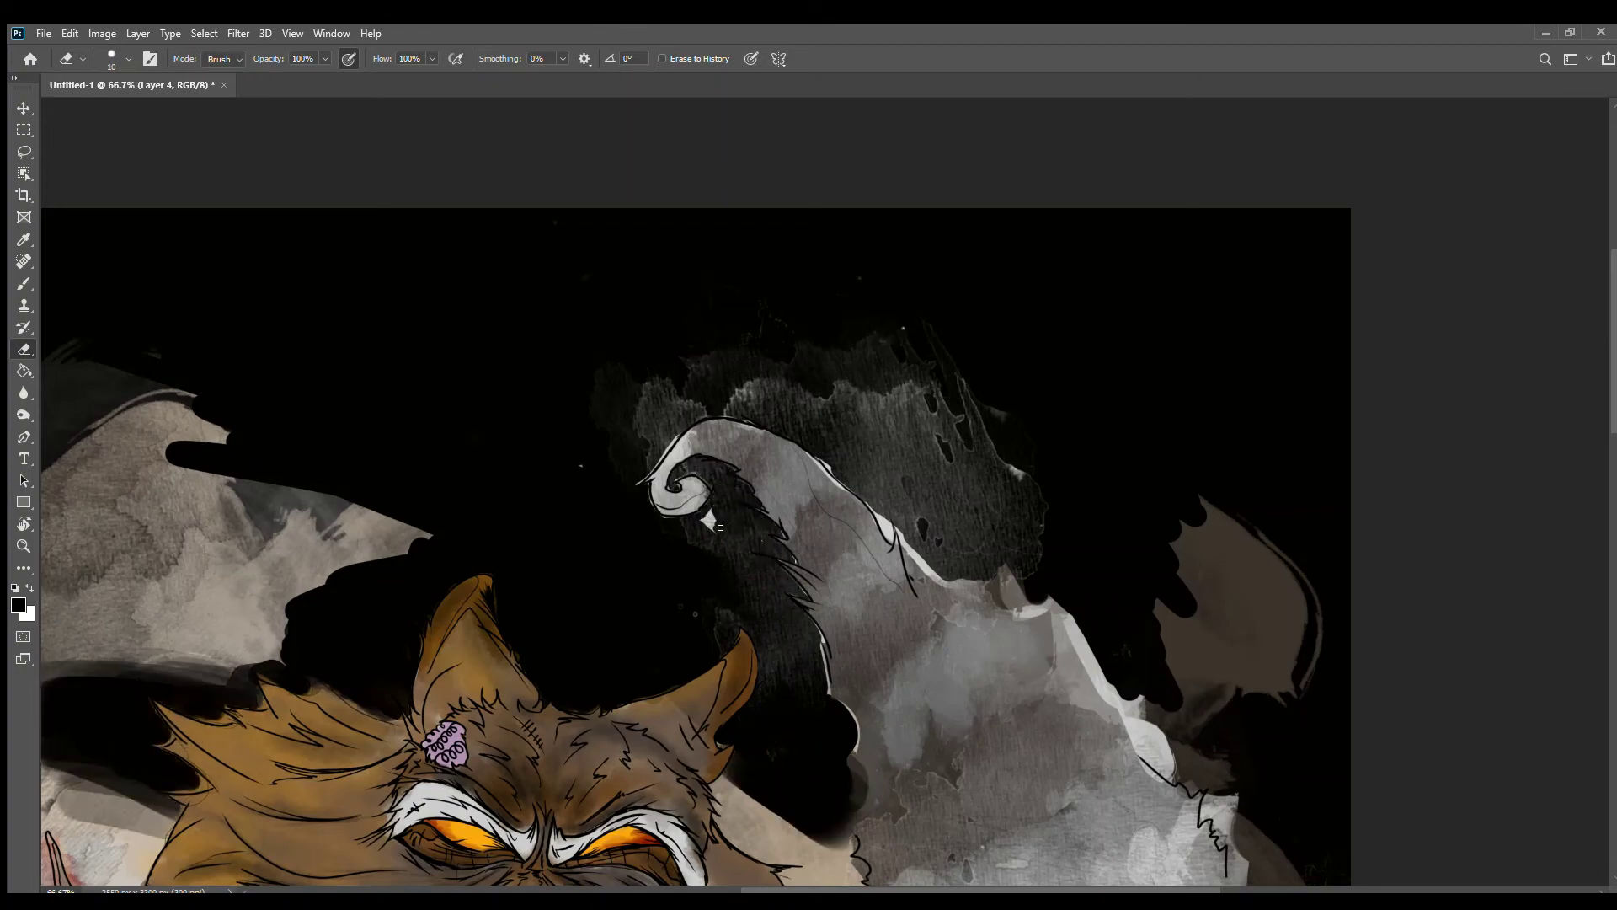
Step: Erase the remaining background wash around the raised hand, the mane and the tail's outer edge with a larger eraser
scroll(721, 527, "down", 5)
key("bracketright")
key("bracketright")
key("bracketright")
key("bracketright")
key("ctrl+minus")
key("ctrl+minus")
key("ctrl+minus")
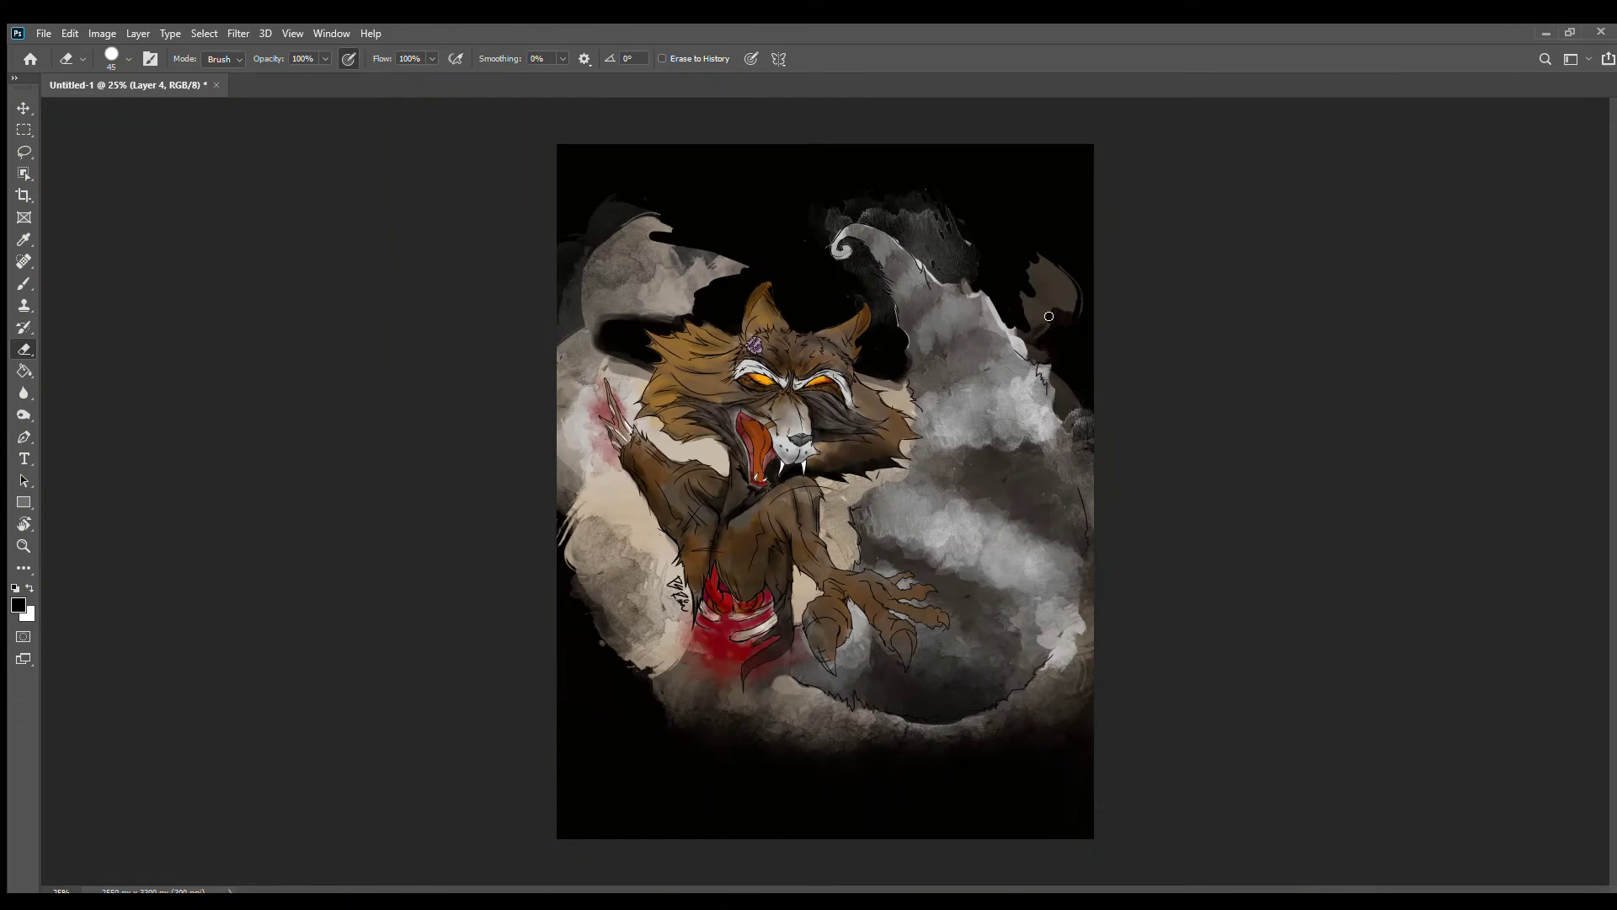
key("bracketright")
key("bracketright")
key("bracketright")
key("bracketright")
mouse_move(553, 445)
left_mouse_down()
mouse_move(590, 371)
mouse_move(590, 564)
mouse_move(691, 446)
left_mouse_up()
mouse_move(632, 607)
left_mouse_down()
mouse_move(985, 772)
mouse_move(1156, 324)
left_mouse_up()
Step: Thicken the black line art around the mouth, tongue, muzzle and shoulder with a small brush on Layer 13
key("ctrl+plus")
key("ctrl+plus")
key("ctrl+plus")
key("b")
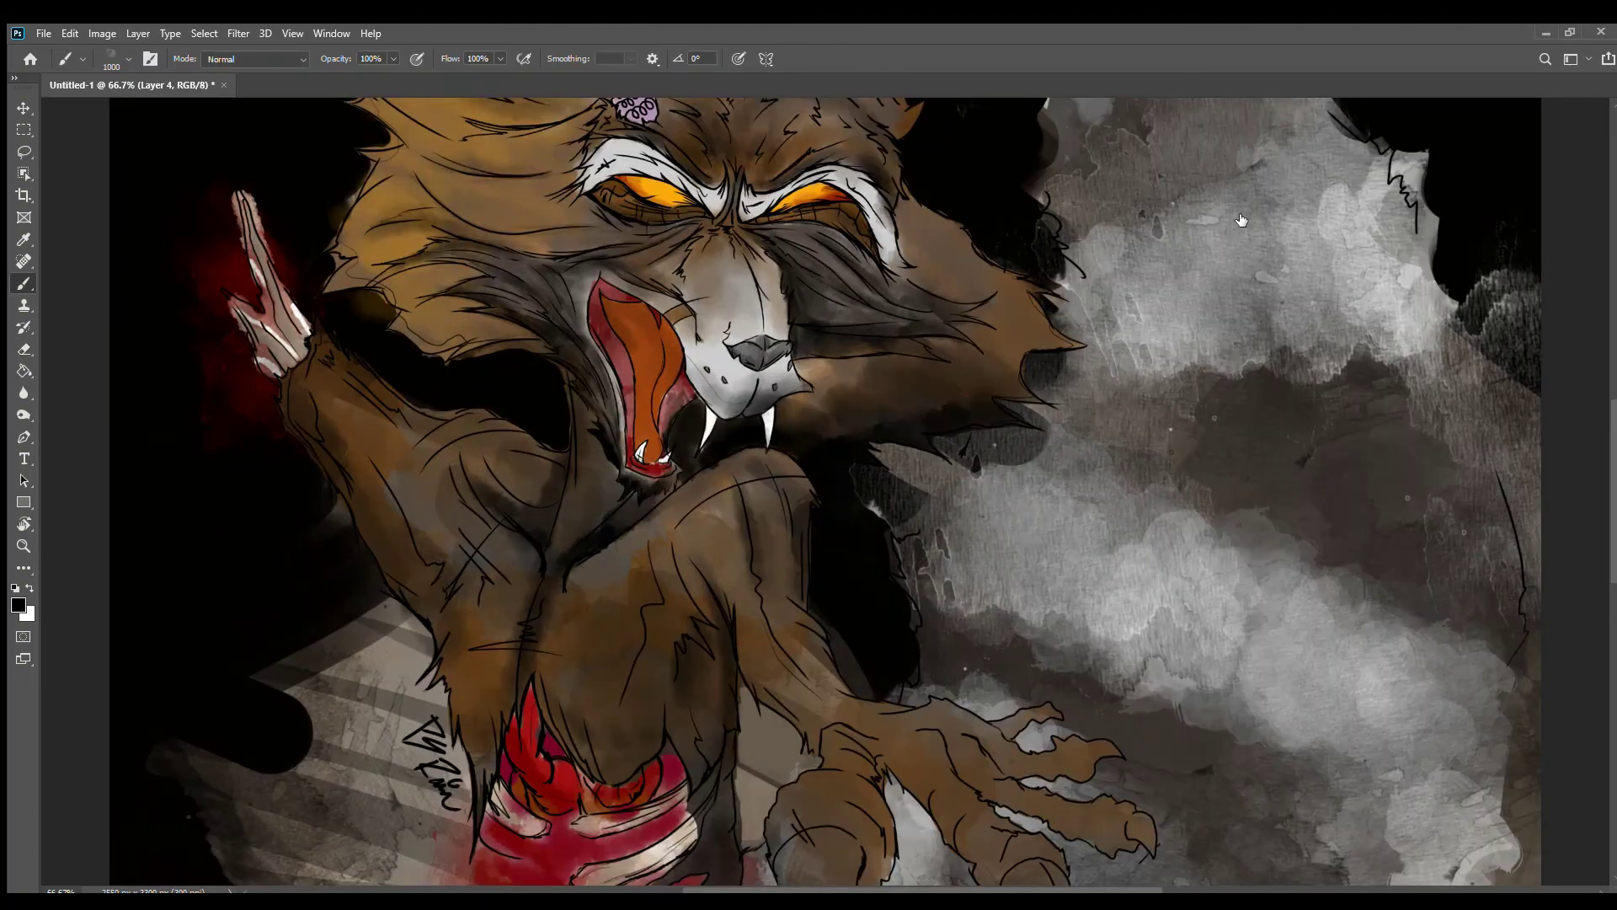
key("ctrl+plus")
key("ctrl+plus")
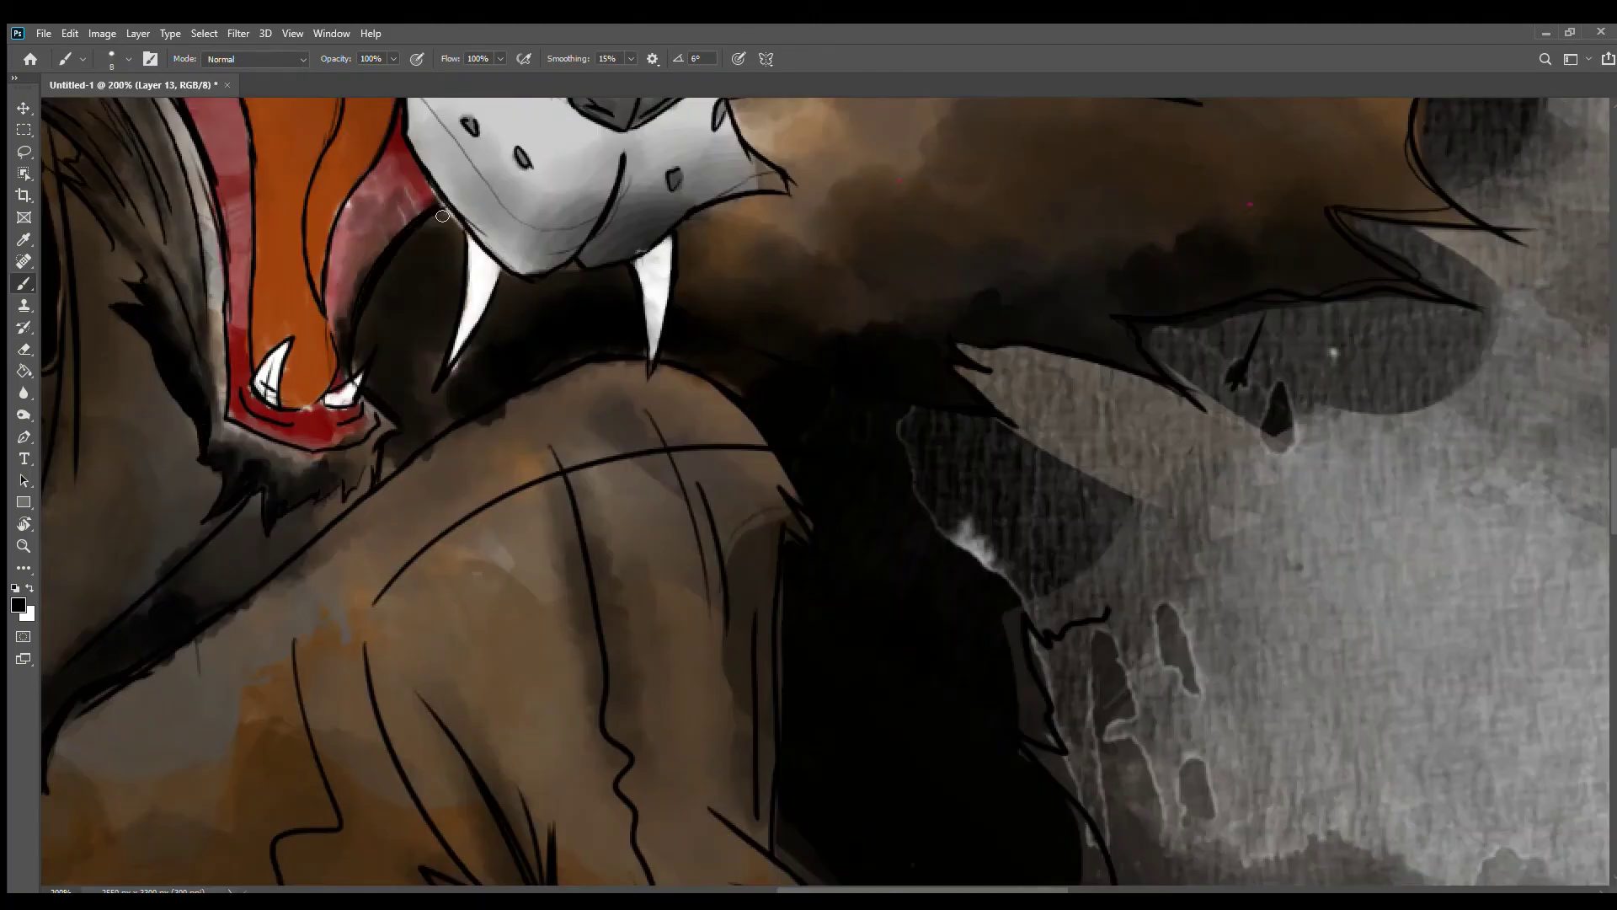
scroll(680, 205, "up", 6)
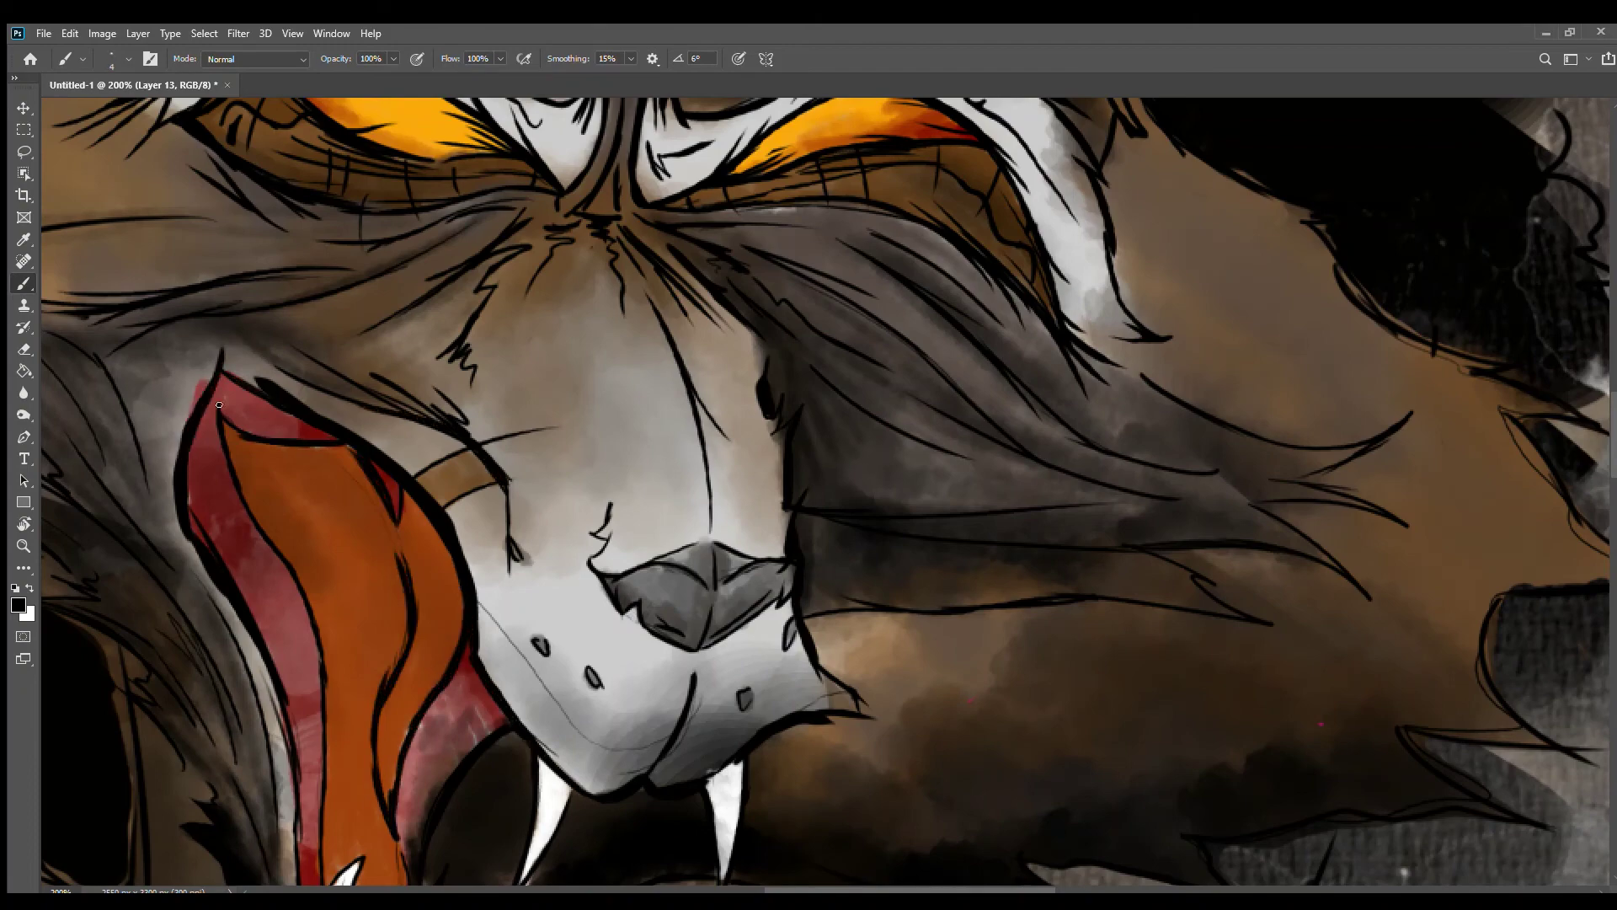
scroll(291, 771, "down", 3)
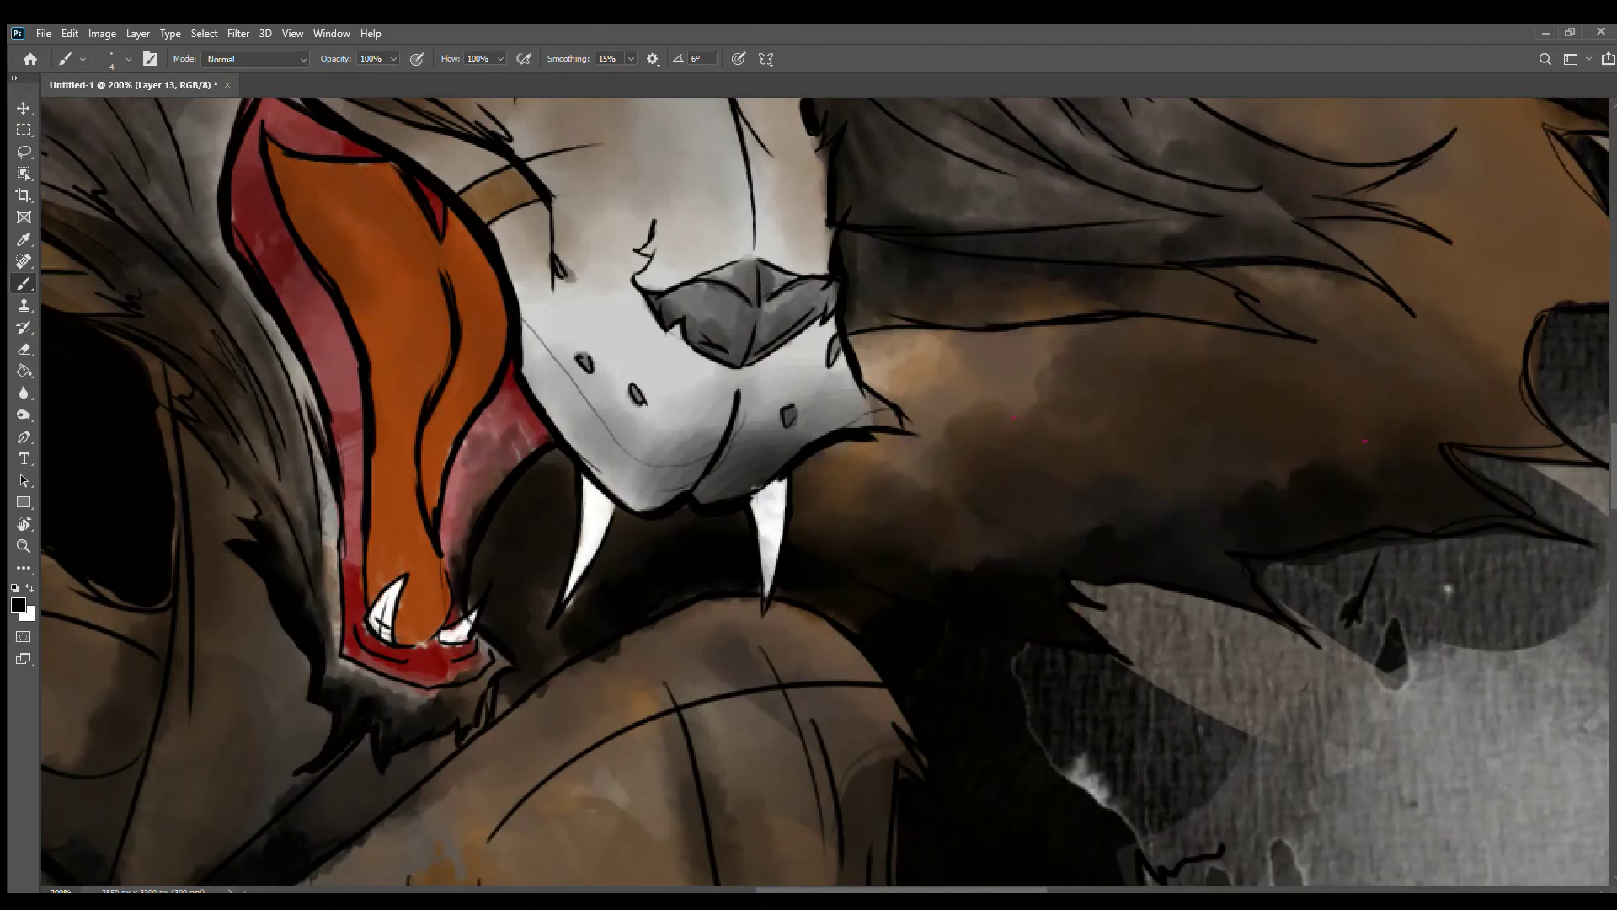
Step: Re-ink the dark cheek fur beside the muzzle and the jagged mane edge facing the tail with bolder black lines
left_click_drag(852, 631, 477, 360)
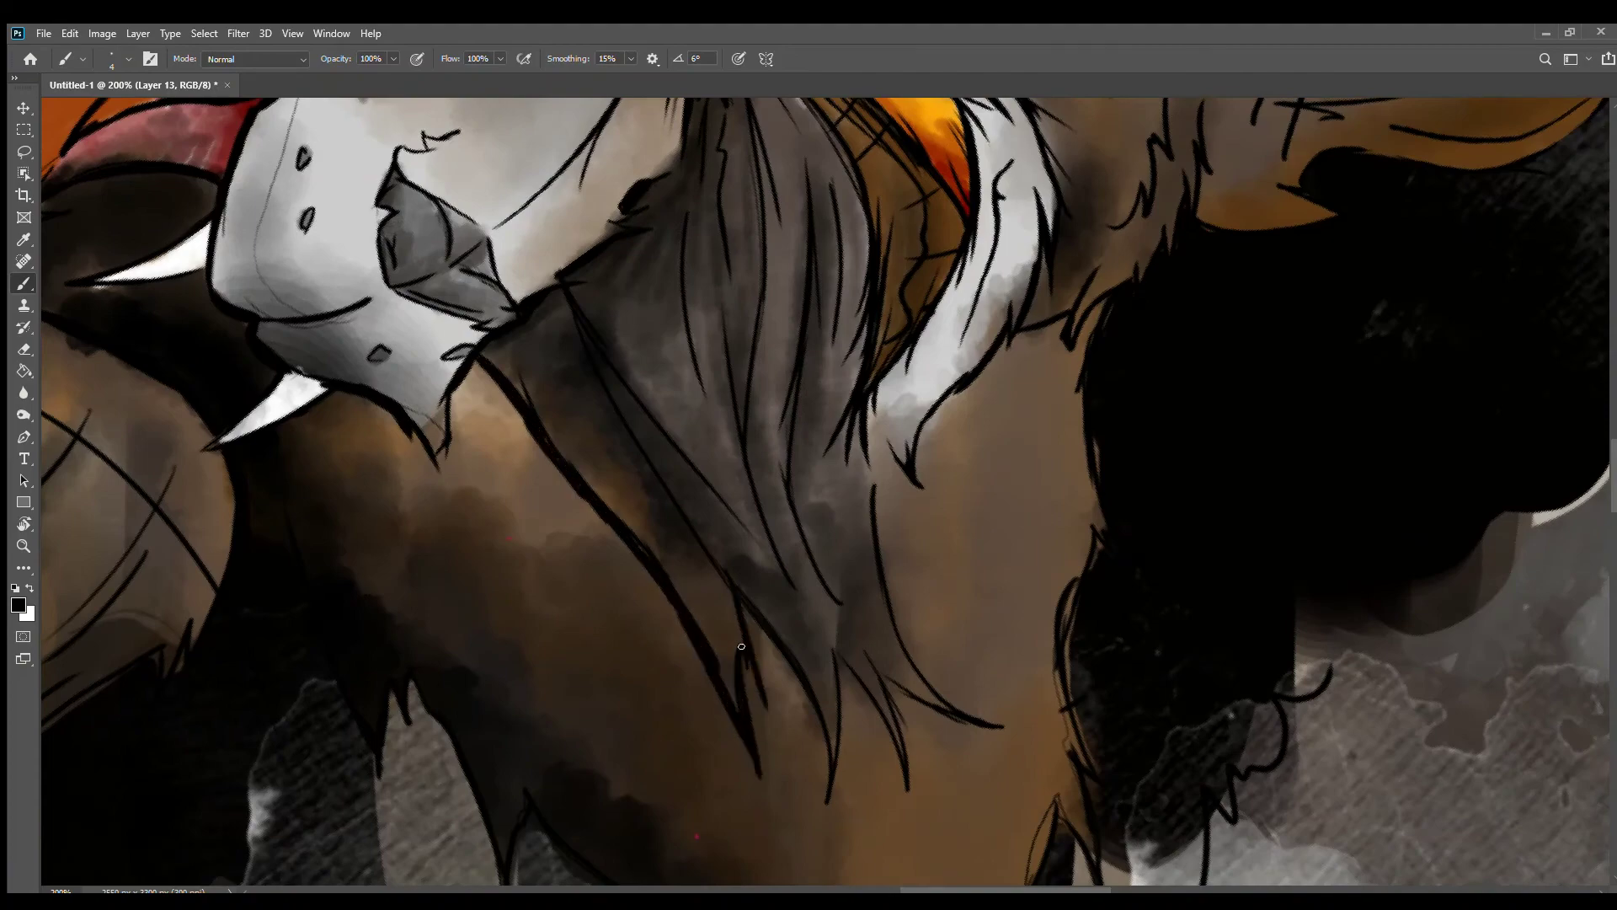
scroll(883, 674, "down", 4)
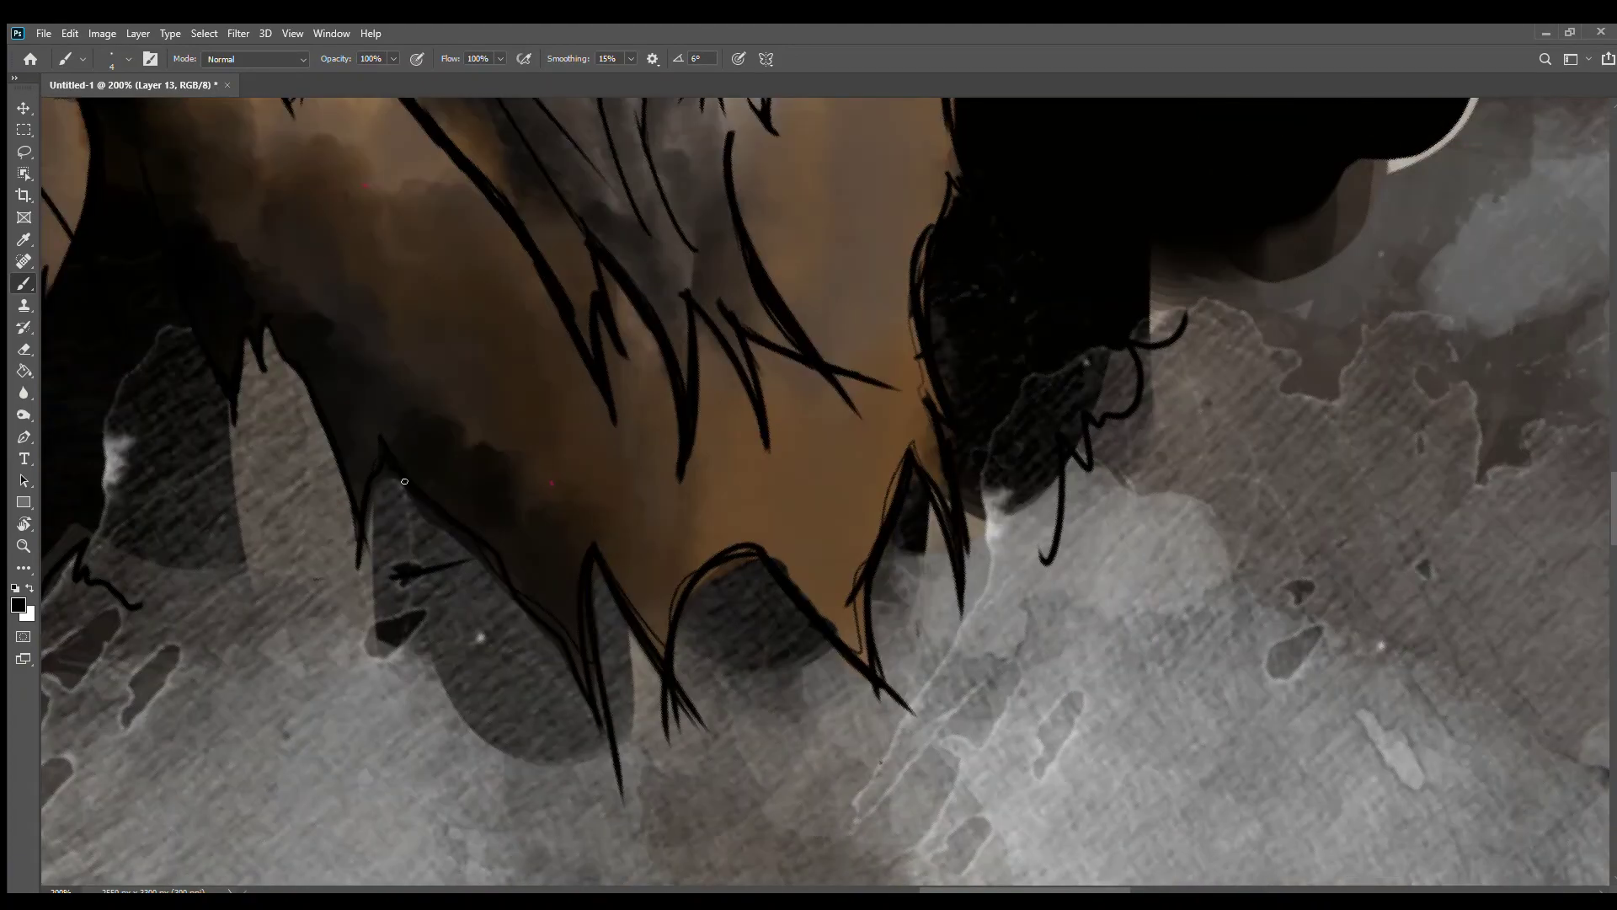
scroll(249, 710, "up", 4)
Step: Ink bolder black lines over the golden mane, the raised arm and the raised hand's bones
scroll(249, 710, "up", 8)
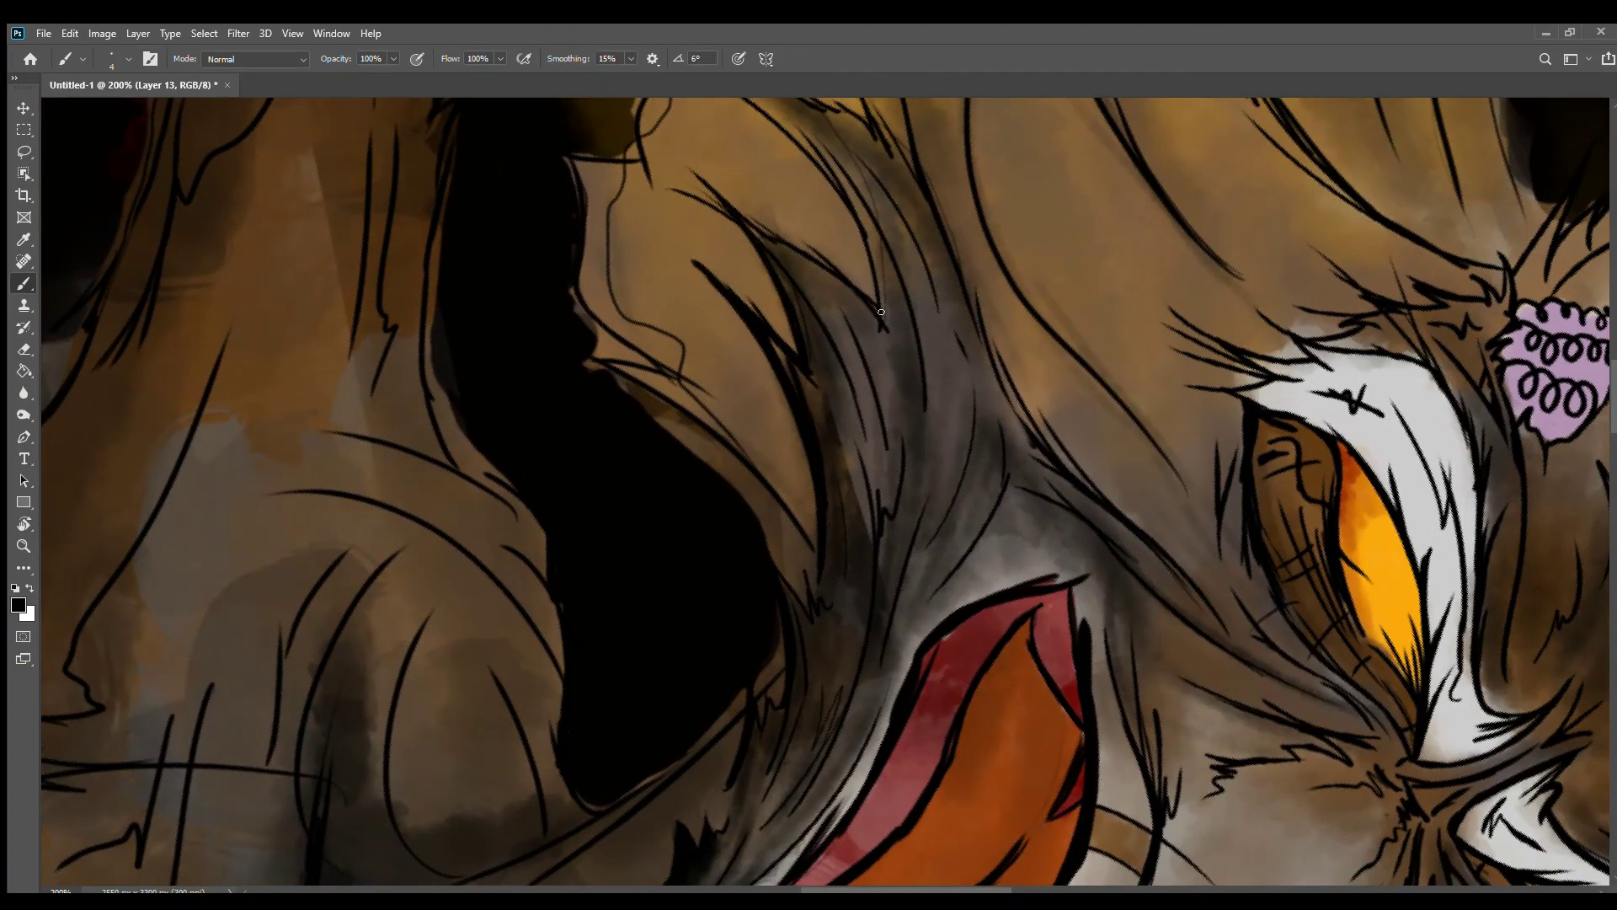
scroll(257, 182, "up", 5)
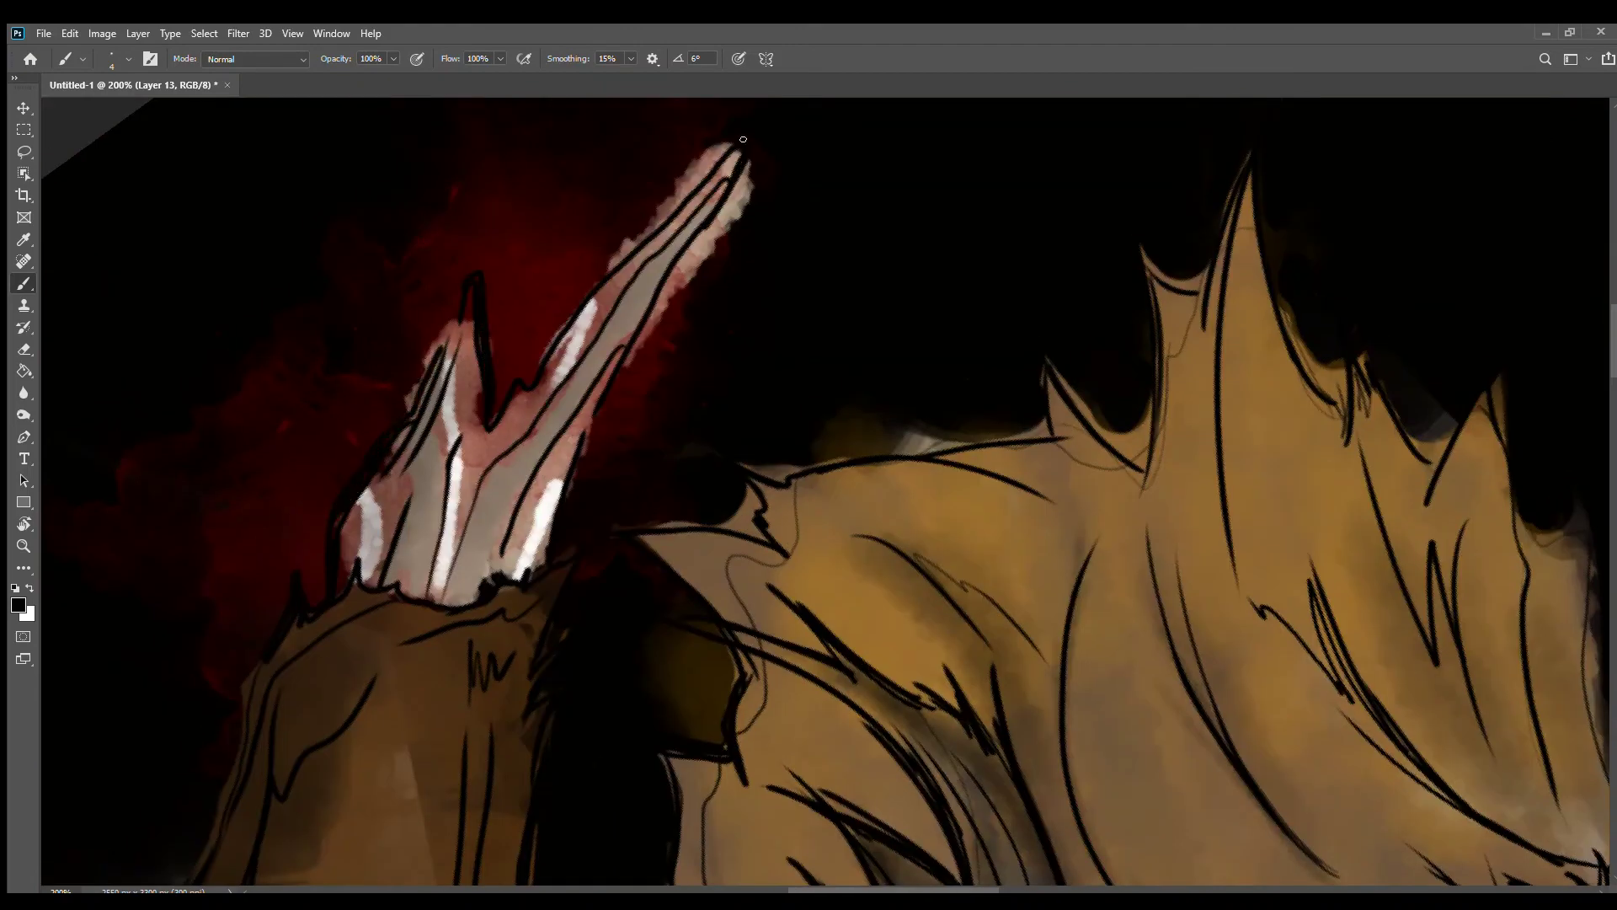
scroll(709, 523, "down", 6)
key("r")
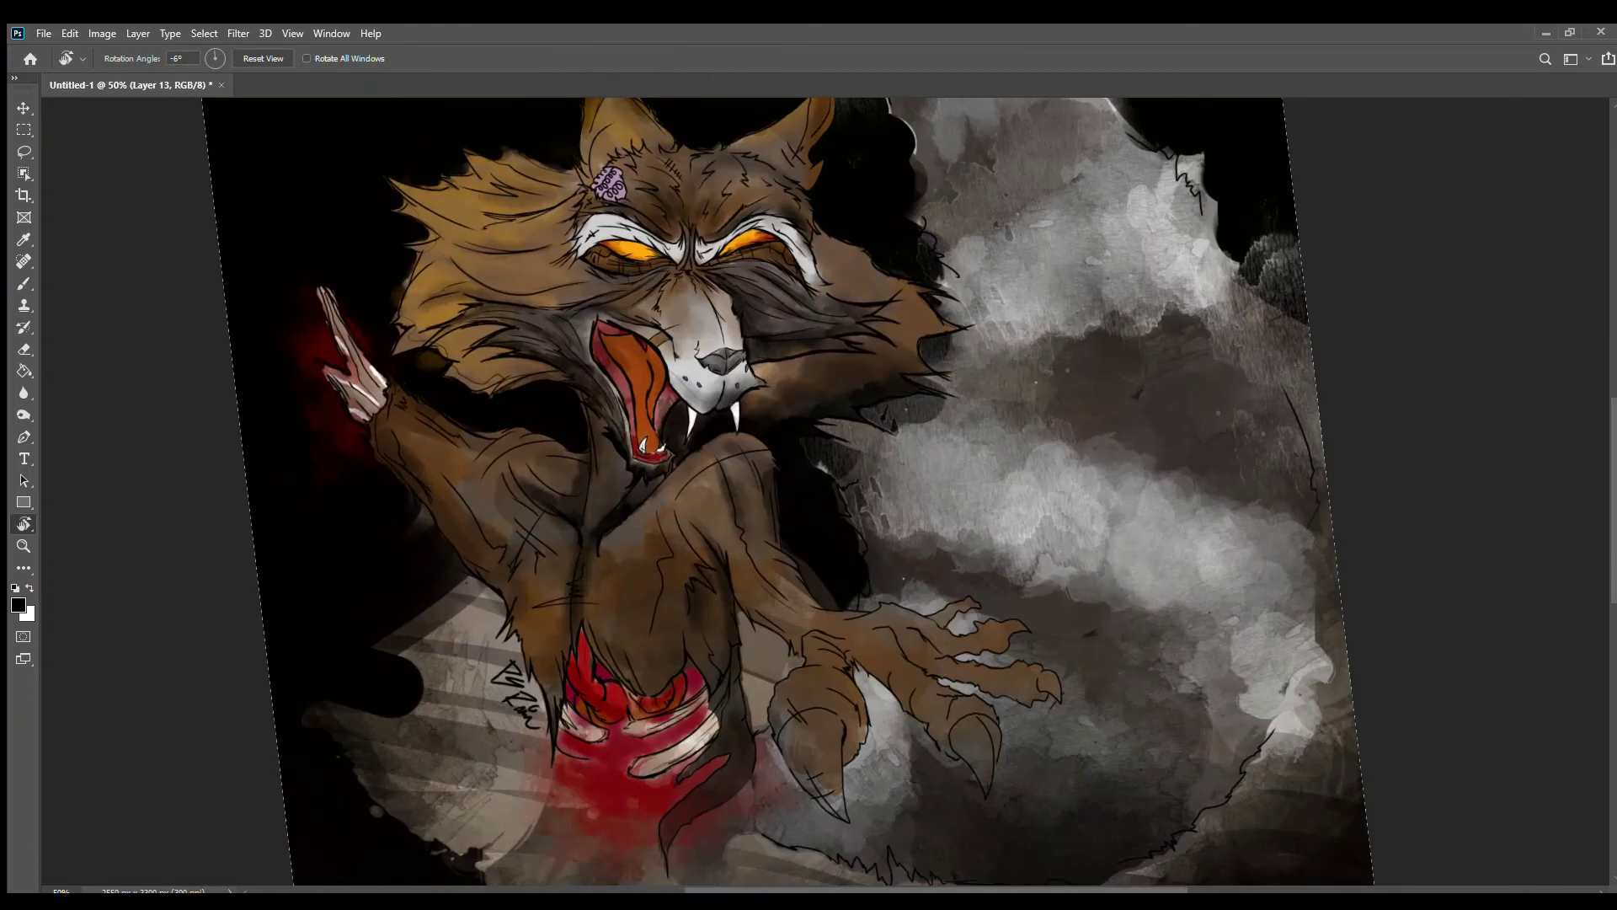